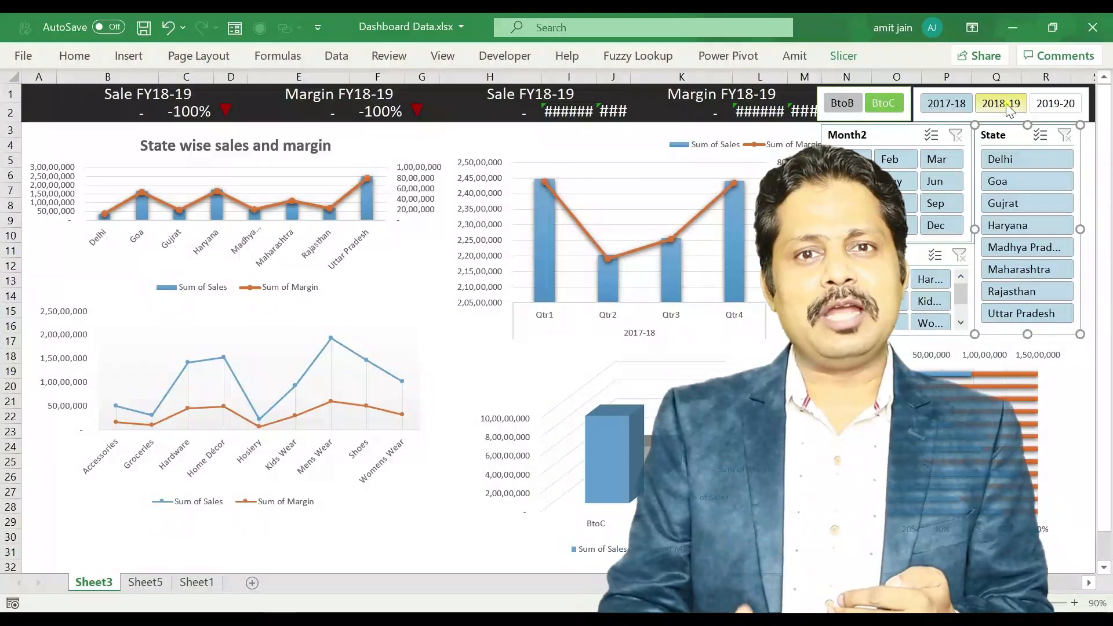
Step: Include all three financial years in the dashboard and filter the months to Jan, Feb, Mar, Apr and Aug
click(1061, 105)
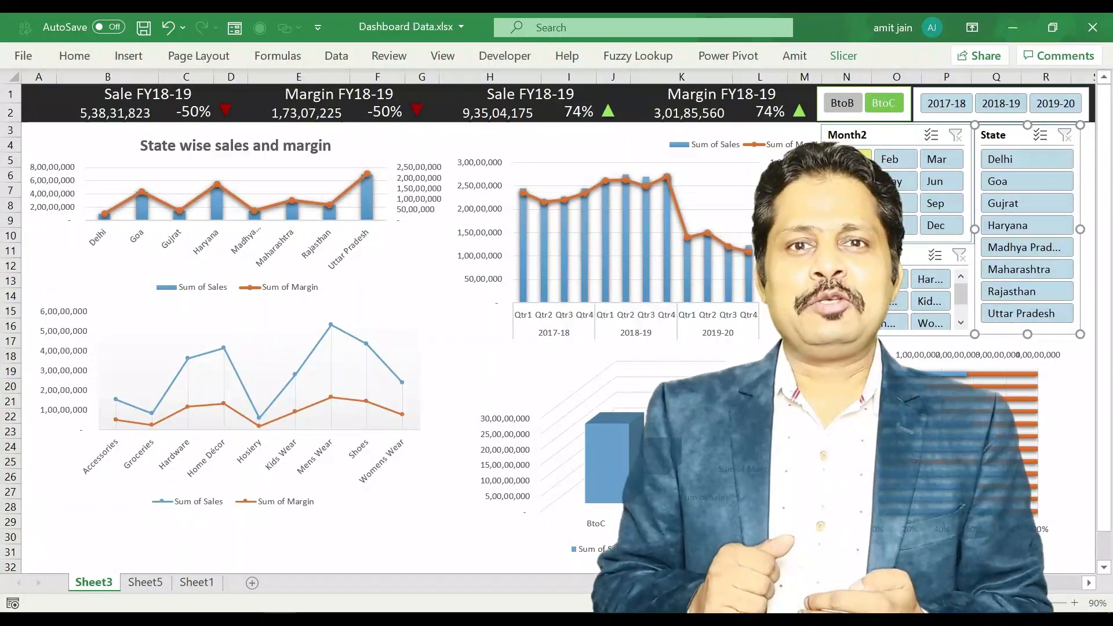
click(911, 163)
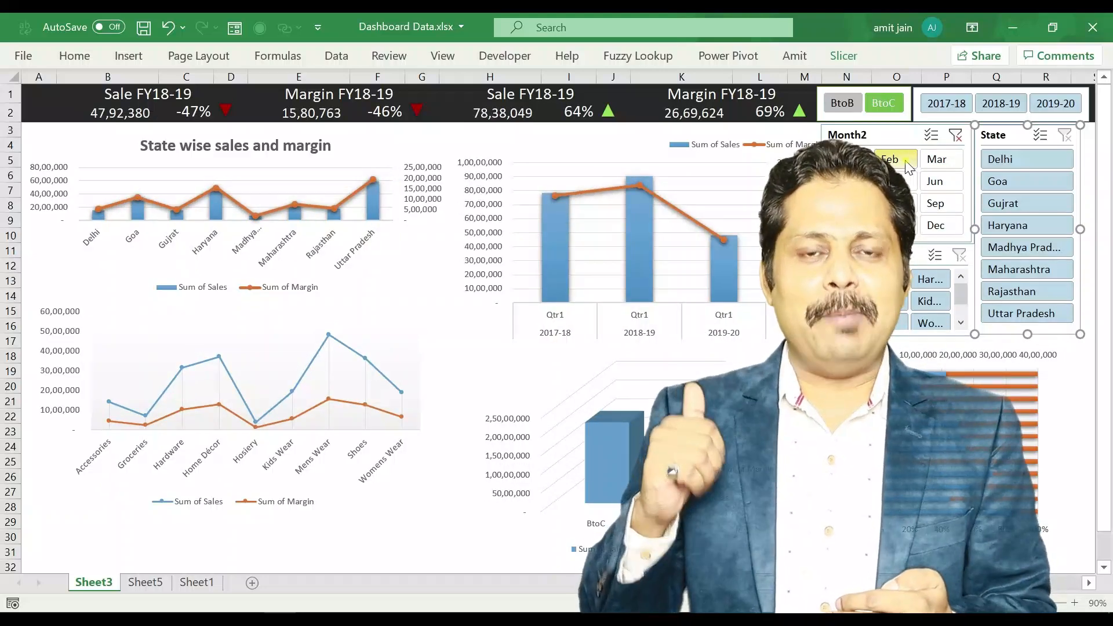
ctrl+click(906, 162)
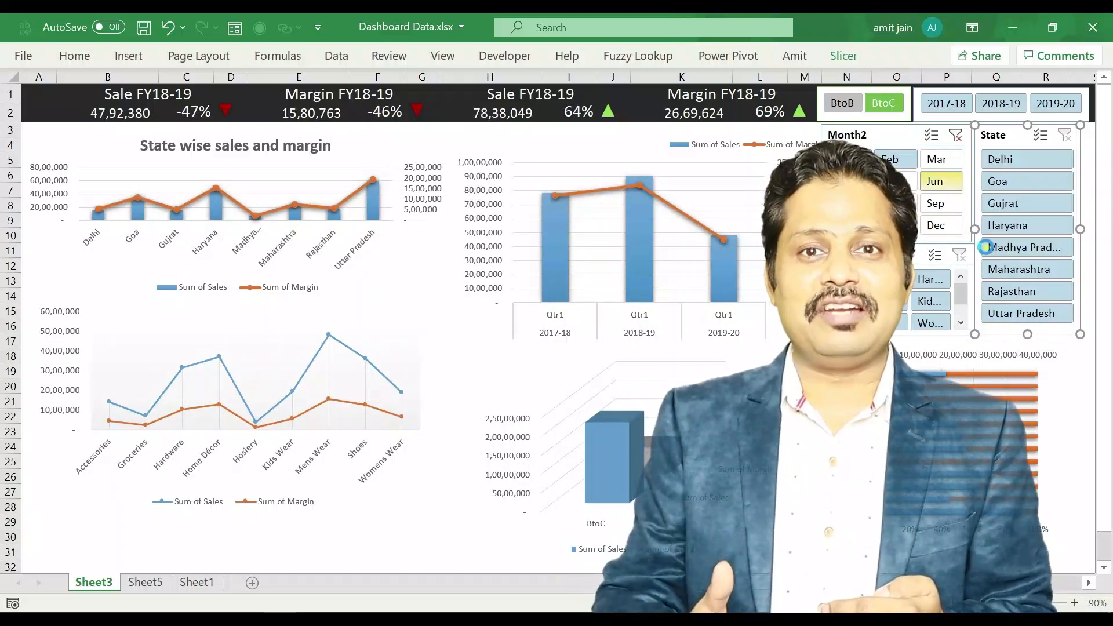
ctrl+click(936, 162)
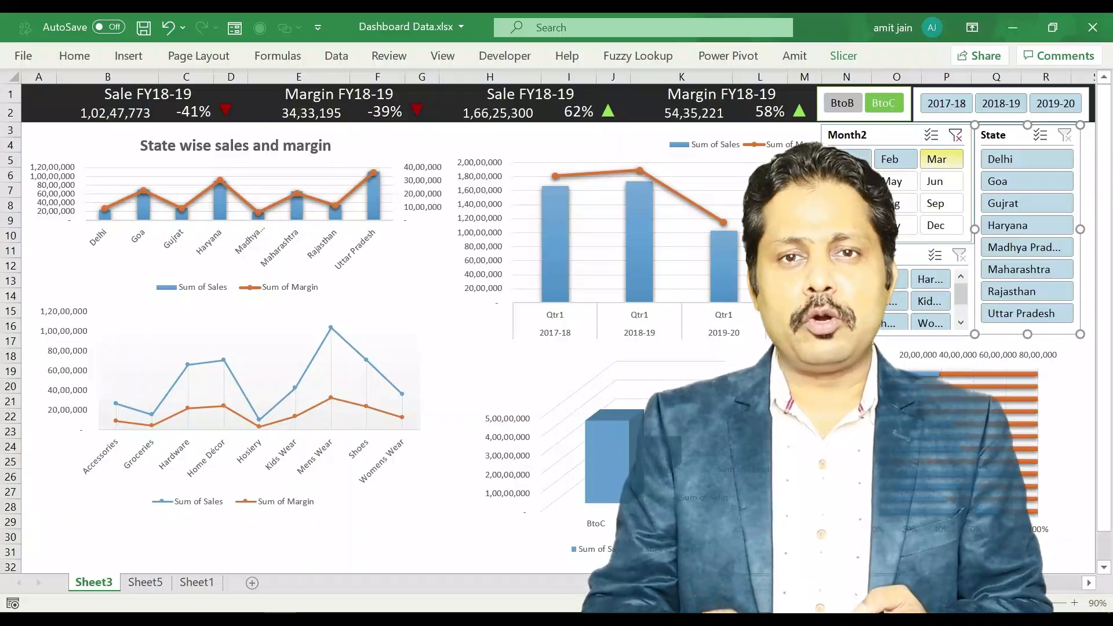
ctrl+click(854, 182)
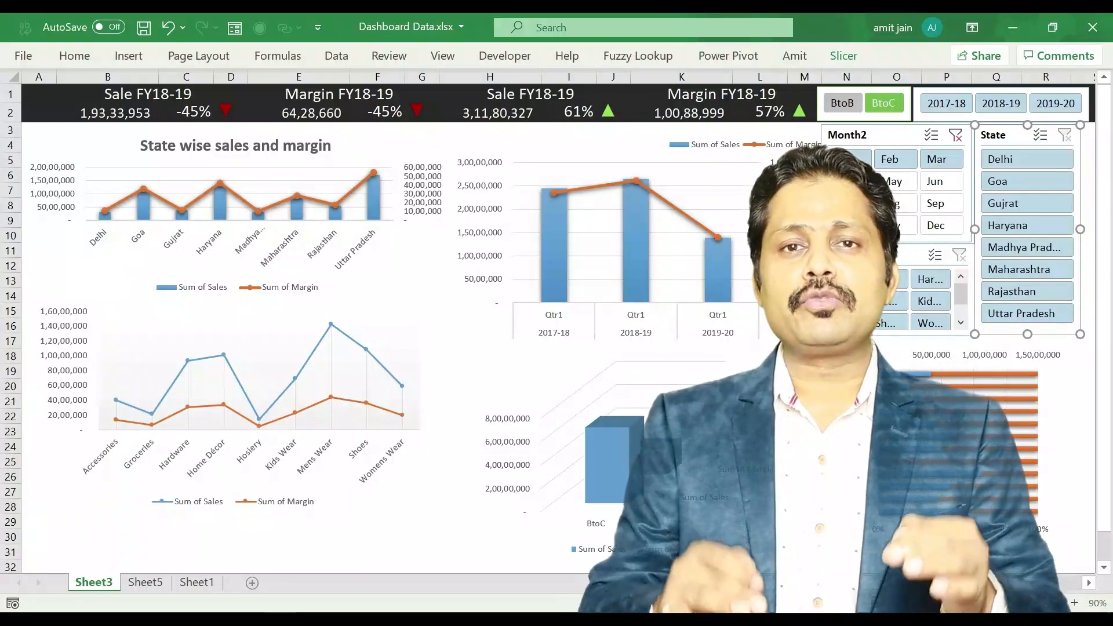
ctrl+click(891, 207)
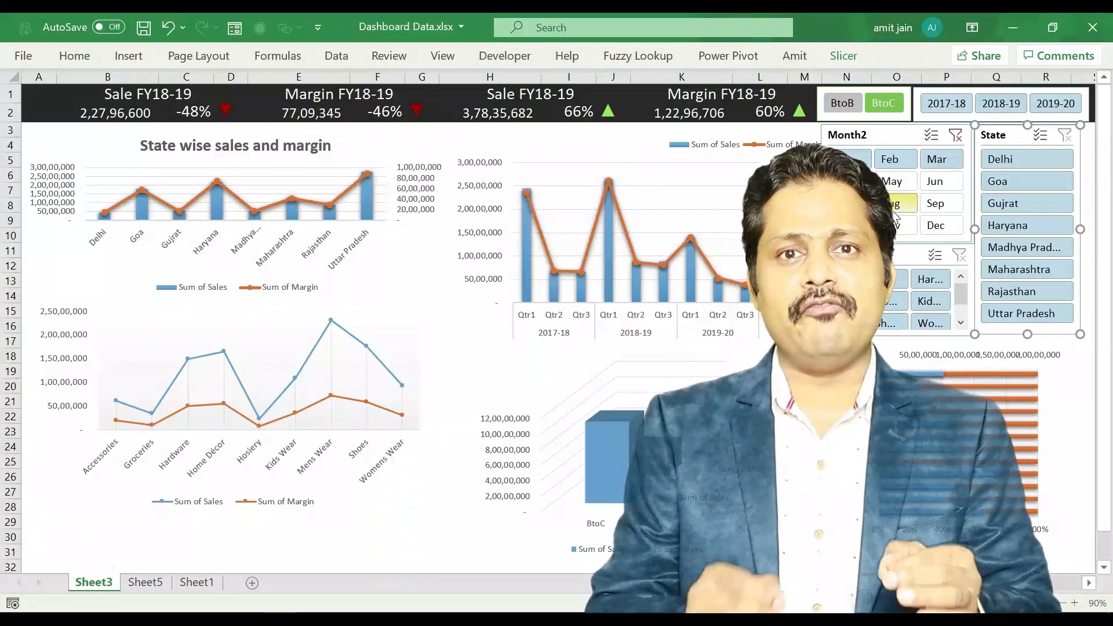
Step: Exclude Accessories, Groceries, Hardware and Home Décor from the dashboard's category filter
ctrl+click(850, 280)
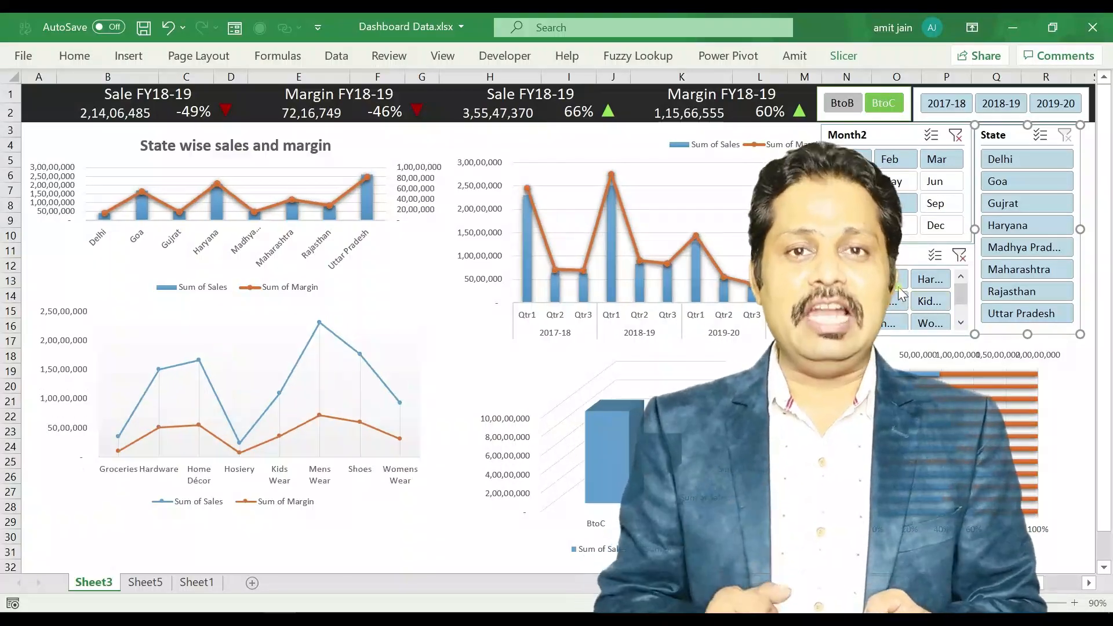
ctrl+click(896, 282)
ctrl+click(926, 301)
ctrl+click(851, 302)
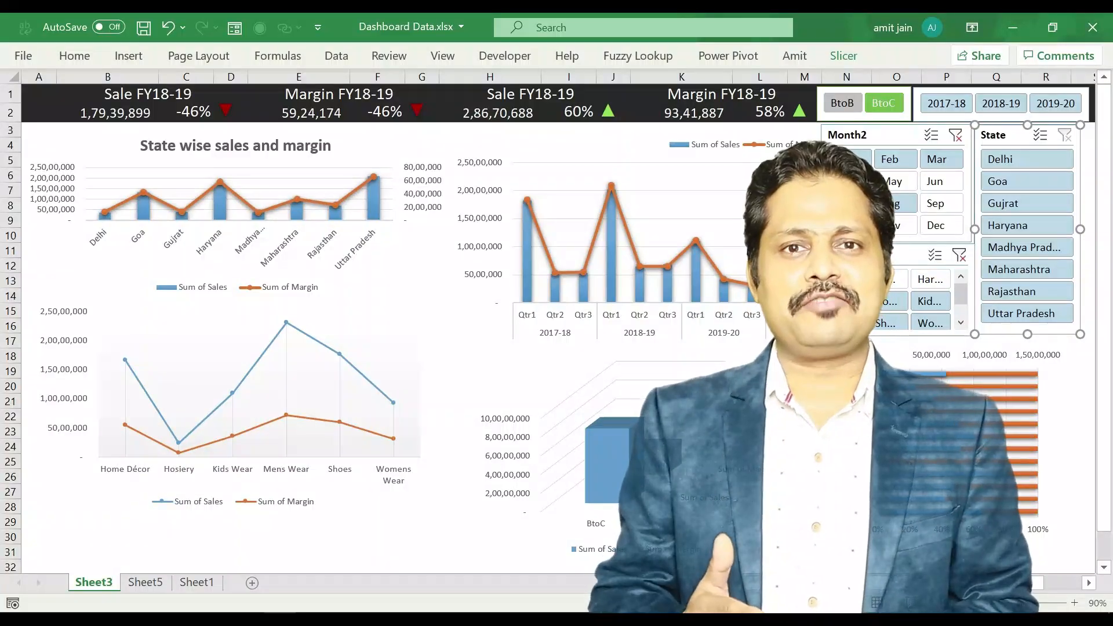
Step: Exclude Gujrat and Maharashtra from the State filter, removing and restoring Goa, and bring Accessories back into the category filter
ctrl+click(1043, 203)
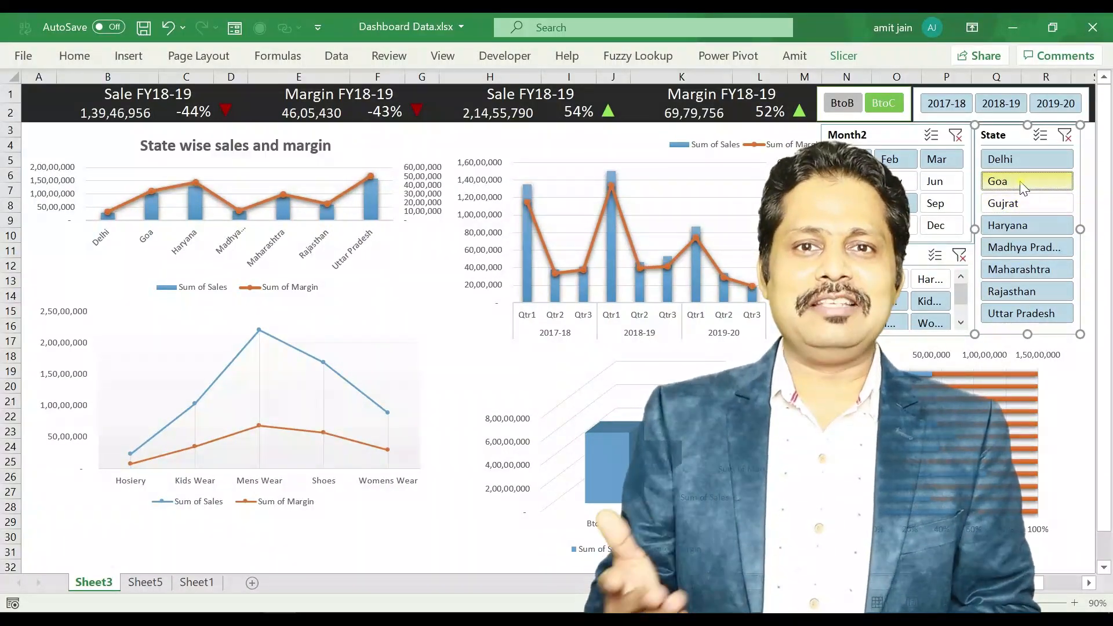
ctrl+click(1019, 181)
ctrl+click(851, 279)
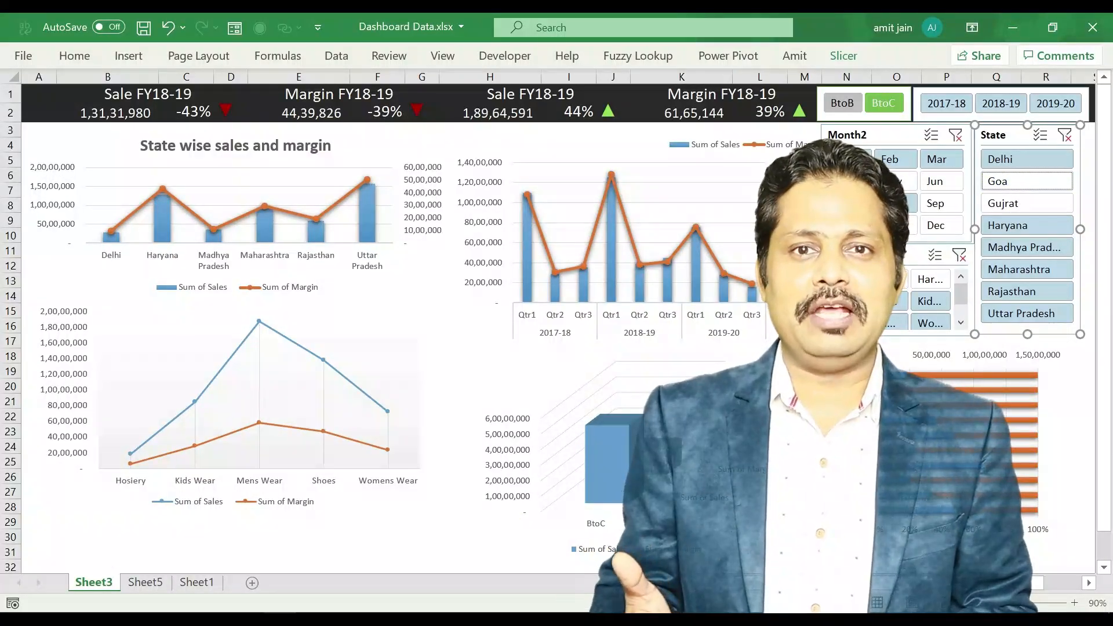
ctrl+click(1038, 271)
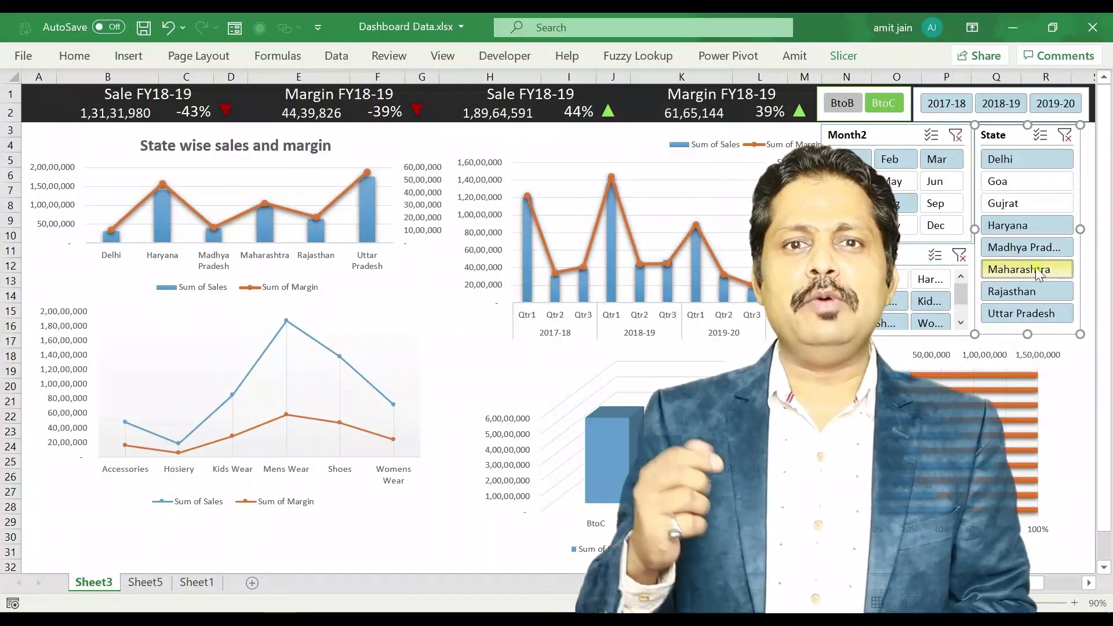
ctrl+click(1023, 184)
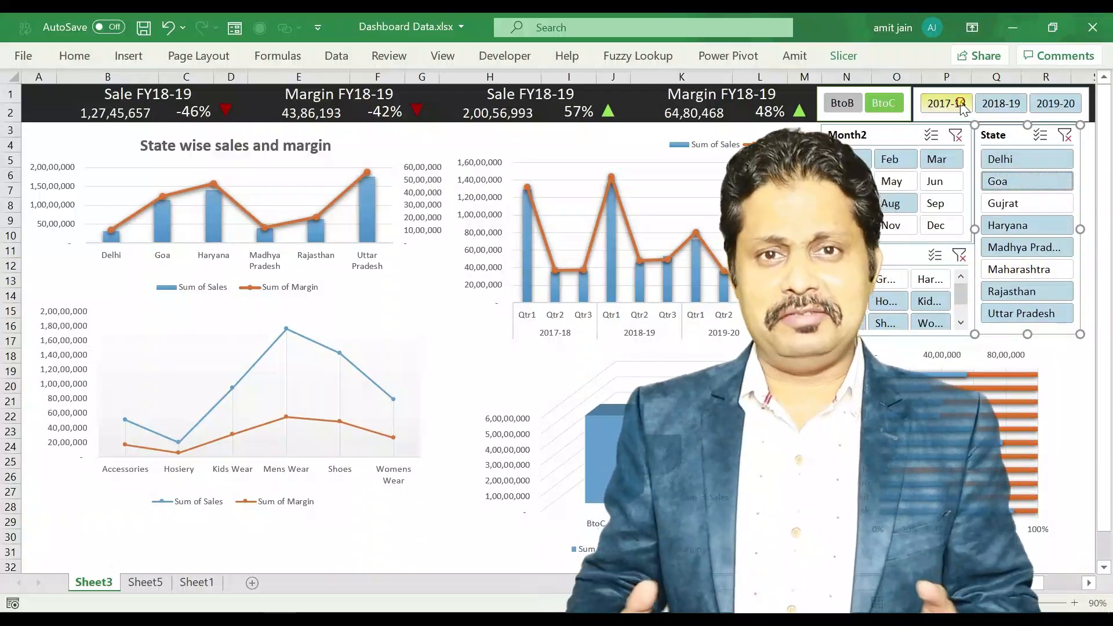
Step: Filter the dashboard to 2017-18 and add 2018-19 and 2019-20 back to the selection
click(965, 107)
ctrl+click(1011, 104)
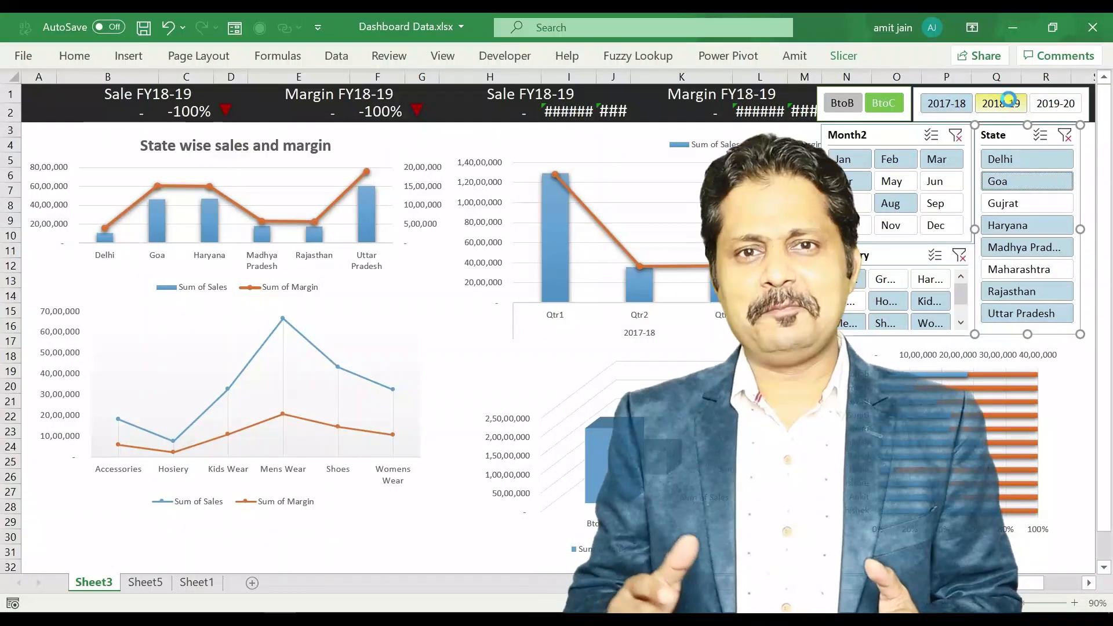
ctrl+click(1049, 113)
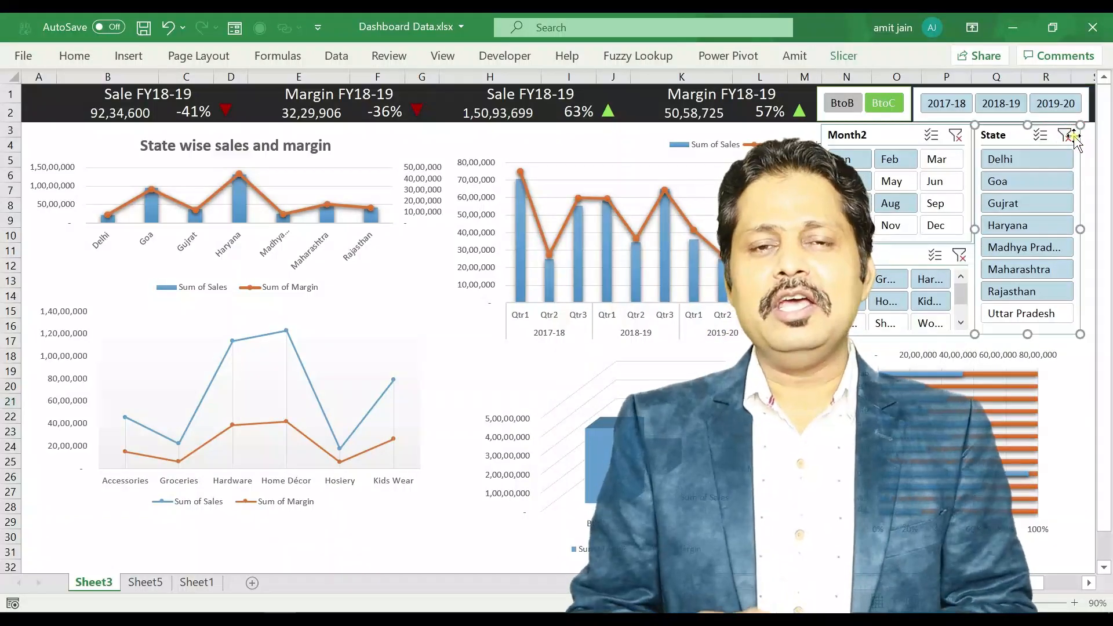
Step: Clear the State, Month2 and category slicer filters
click(1069, 137)
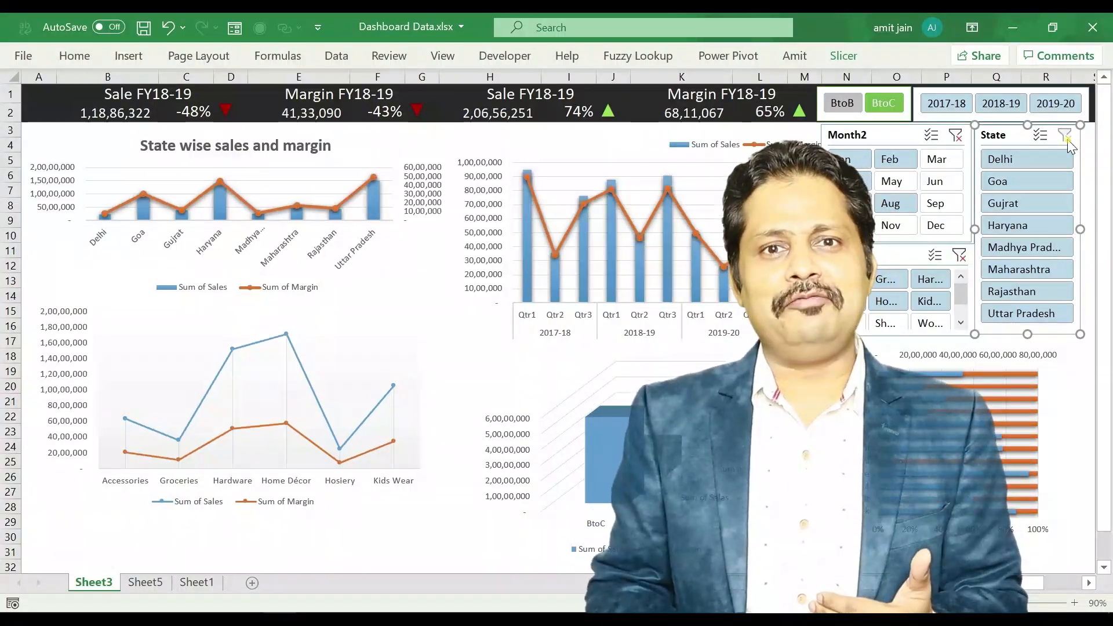
click(954, 137)
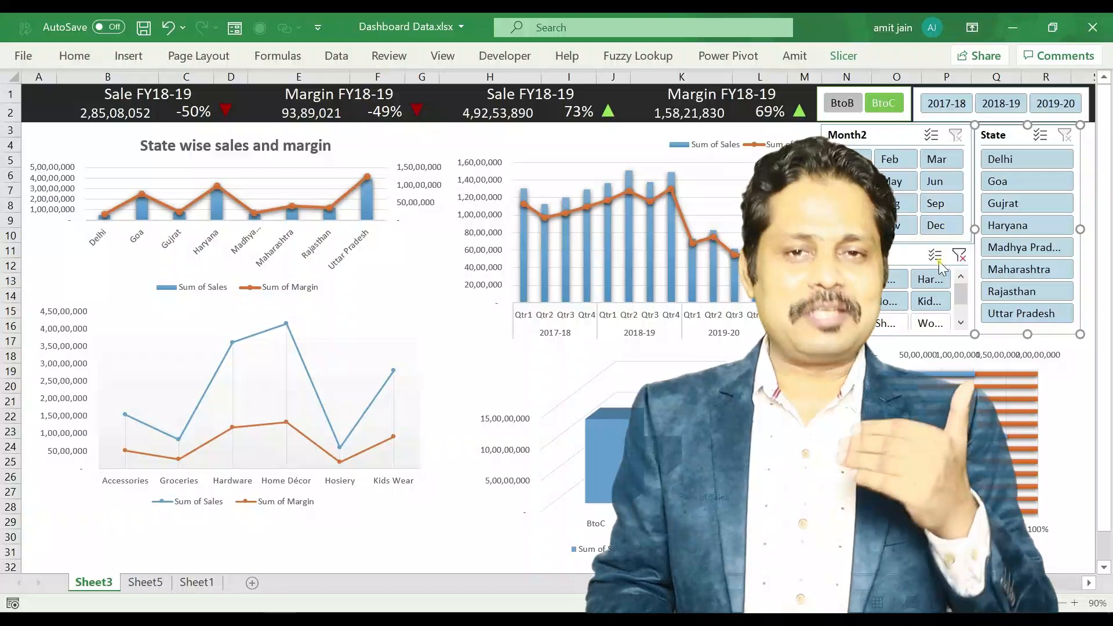
click(960, 256)
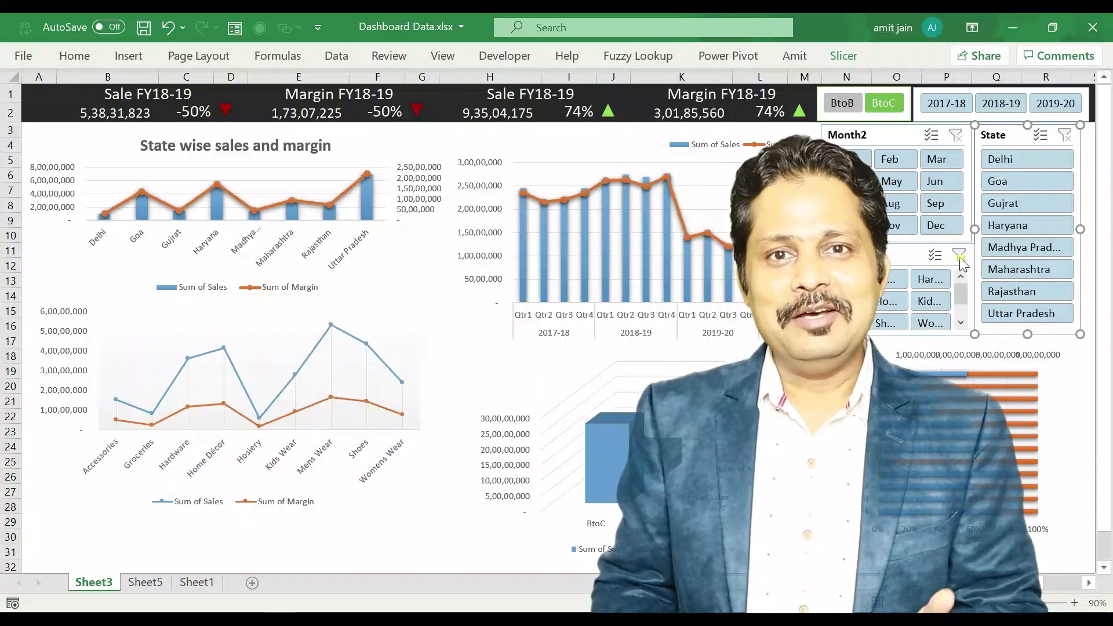
Step: Switch the segment to BtoB and back to BtoC, and select 2017-18 before adding the other two financial years
click(842, 104)
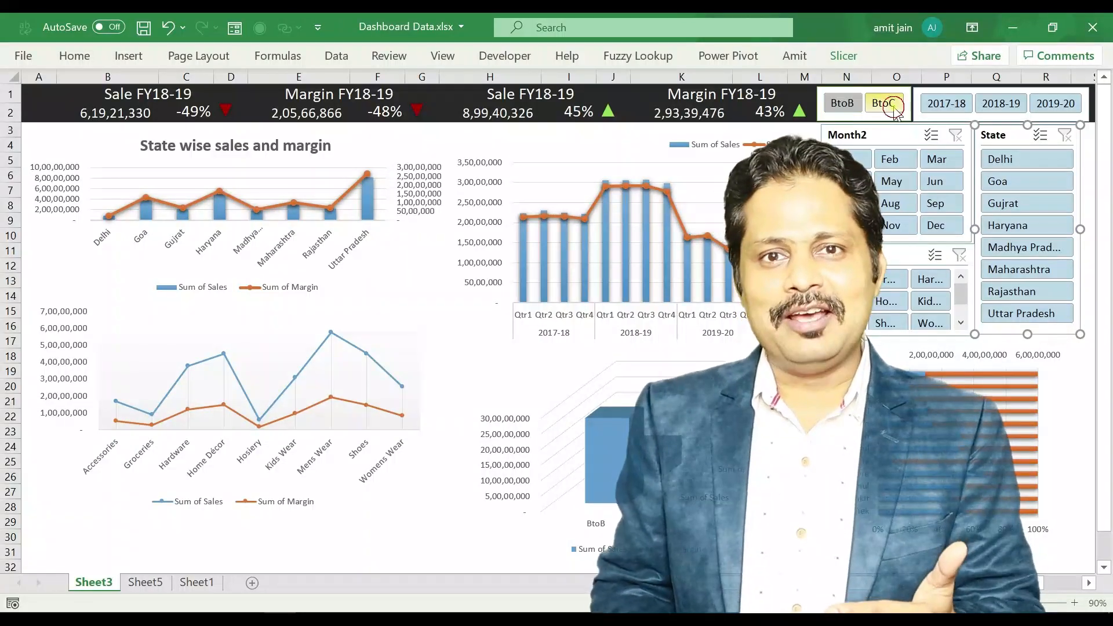
click(892, 107)
click(935, 106)
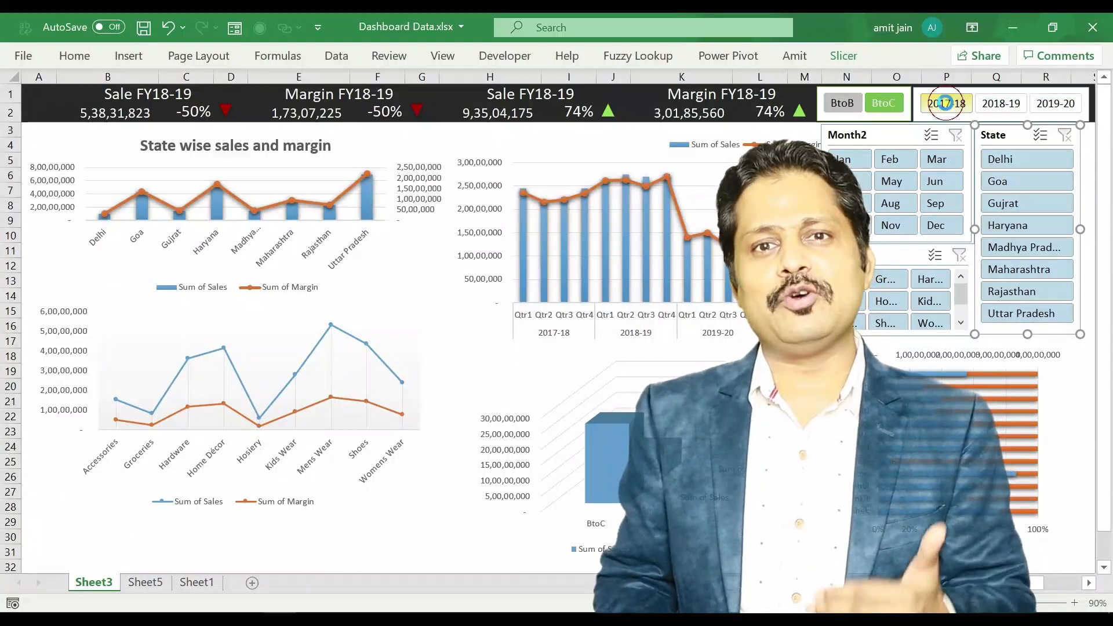
click(1006, 106)
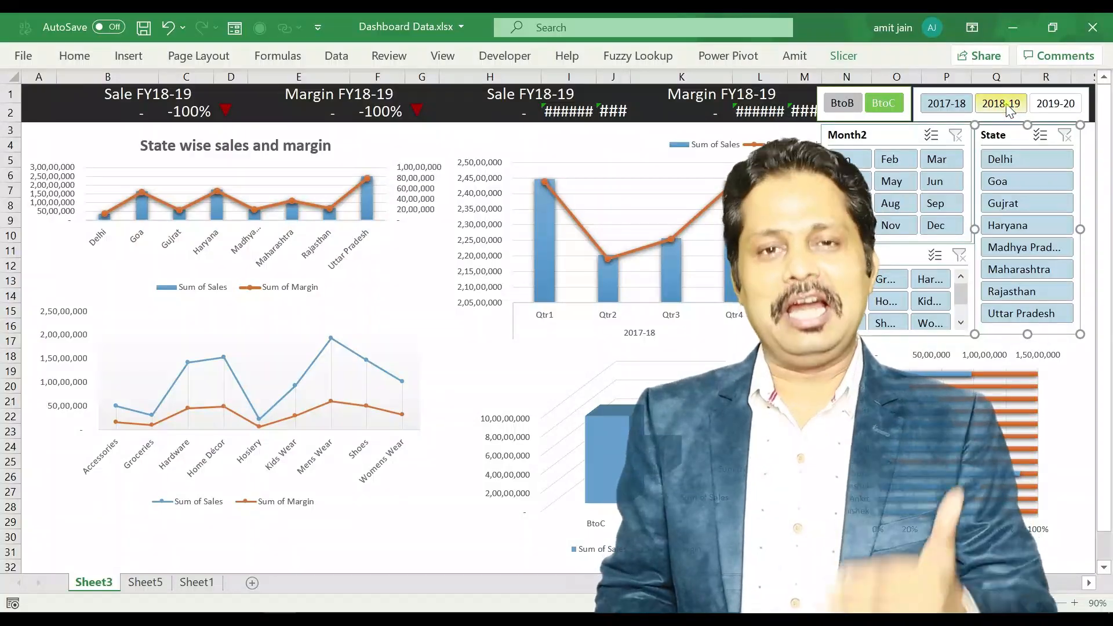
ctrl+click(1069, 107)
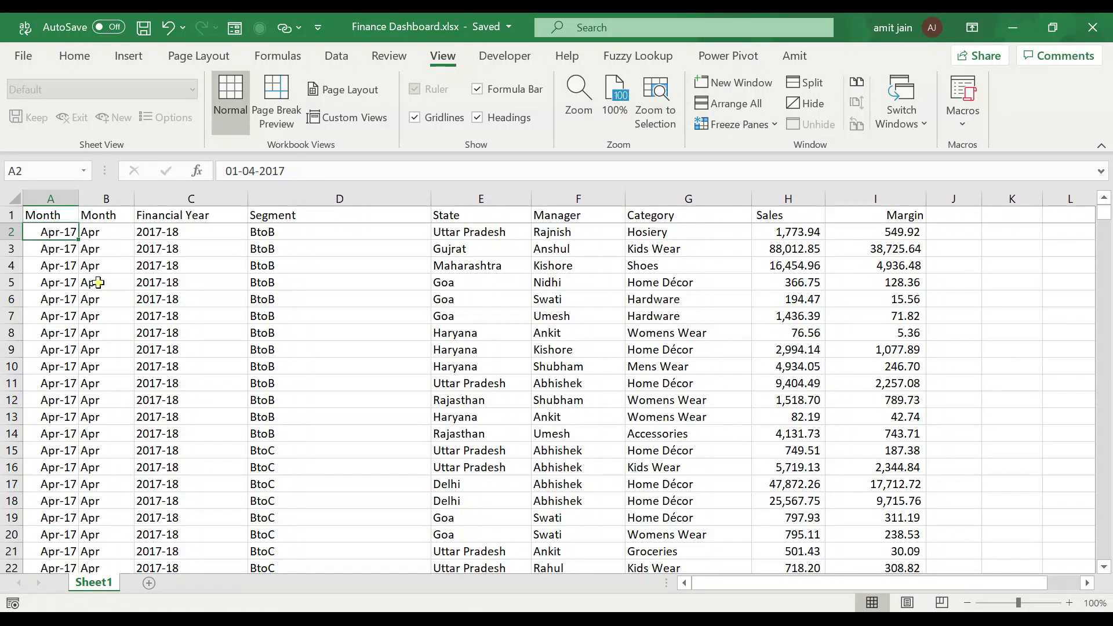
Step: Examine the two Month columns and the Segment column in the source data of Finance Dashboard.xlsx
click(50, 199)
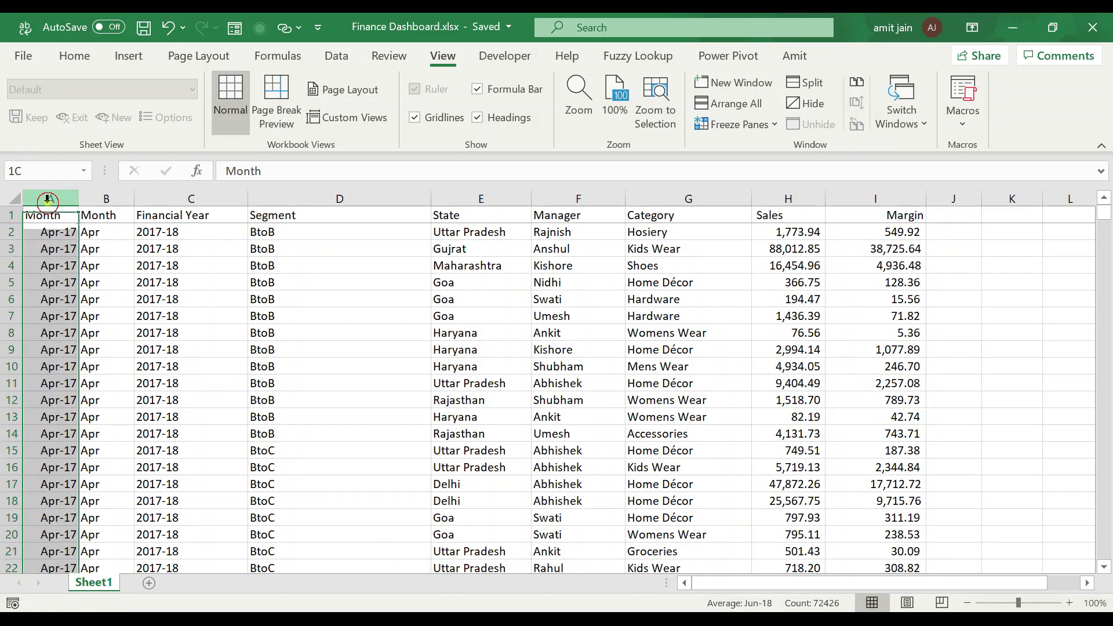
scroll(59, 374, down, 7)
scroll(59, 374, down, 20)
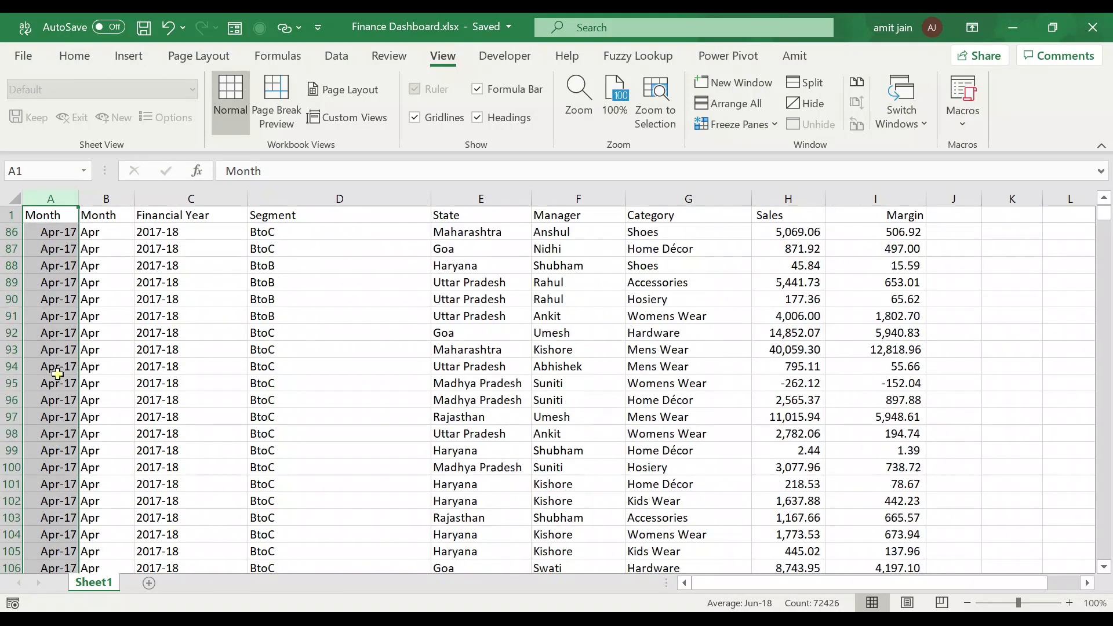
scroll(152, 297, up, 12)
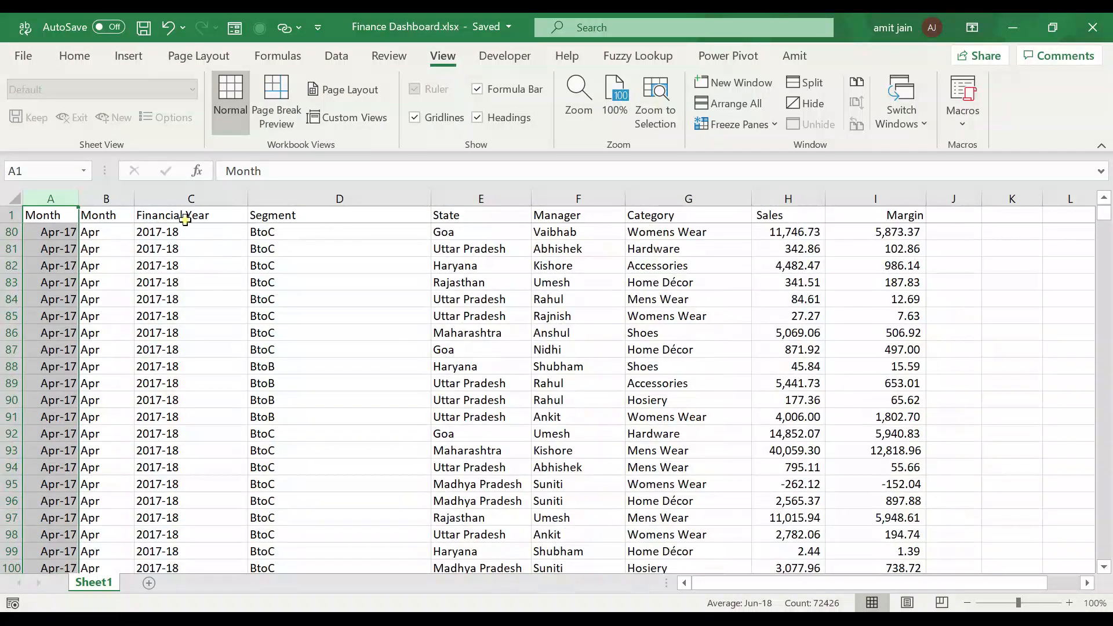
click(111, 231)
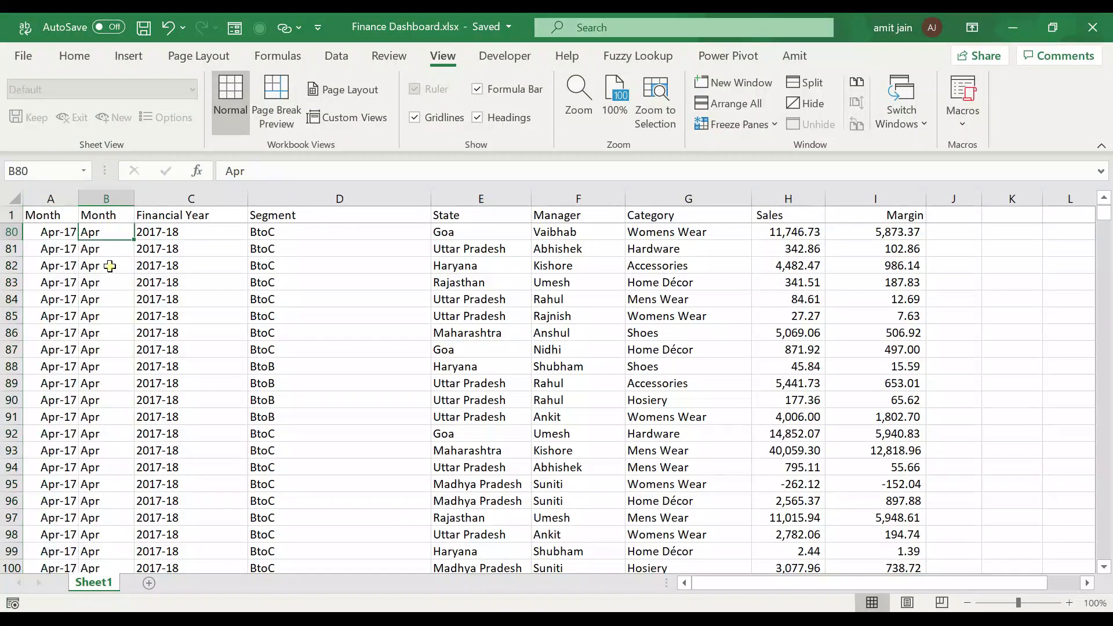
click(93, 198)
click(96, 282)
click(56, 232)
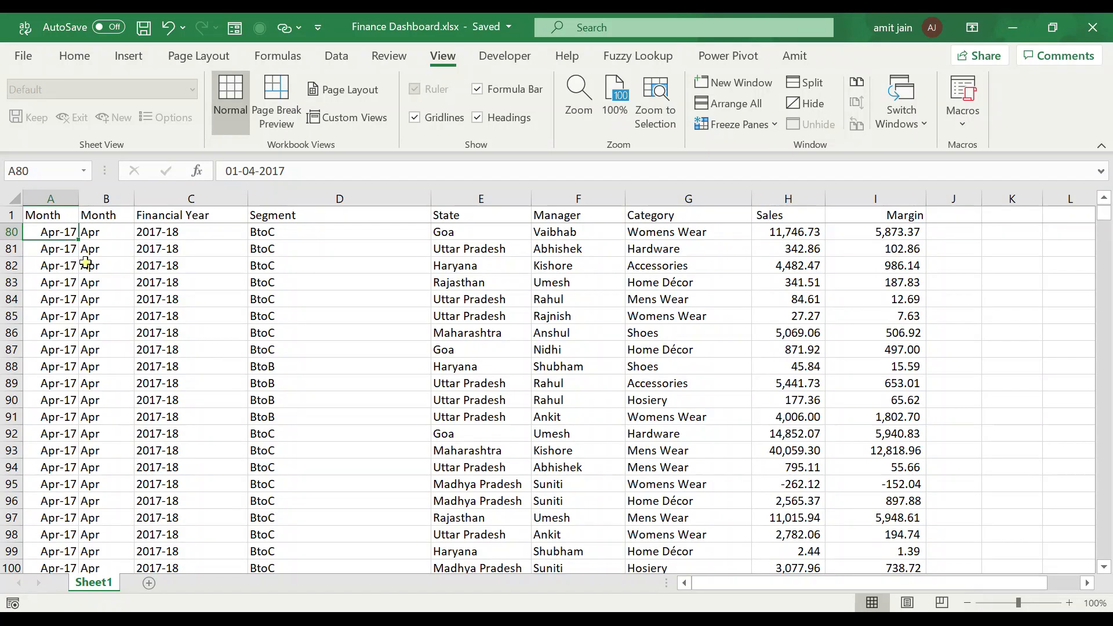
click(93, 235)
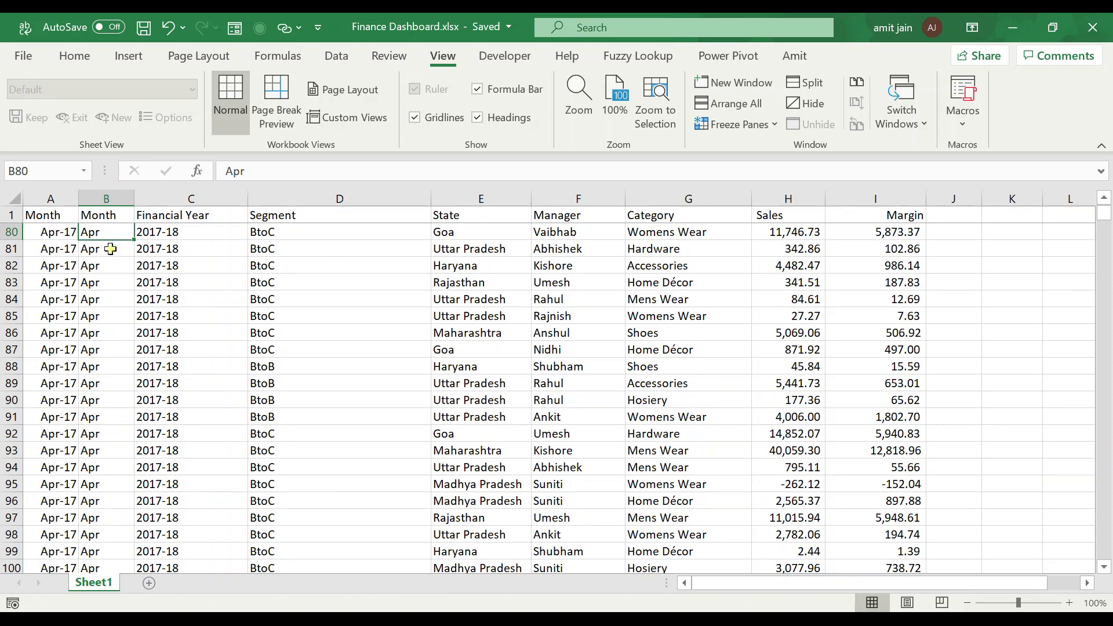
click(288, 199)
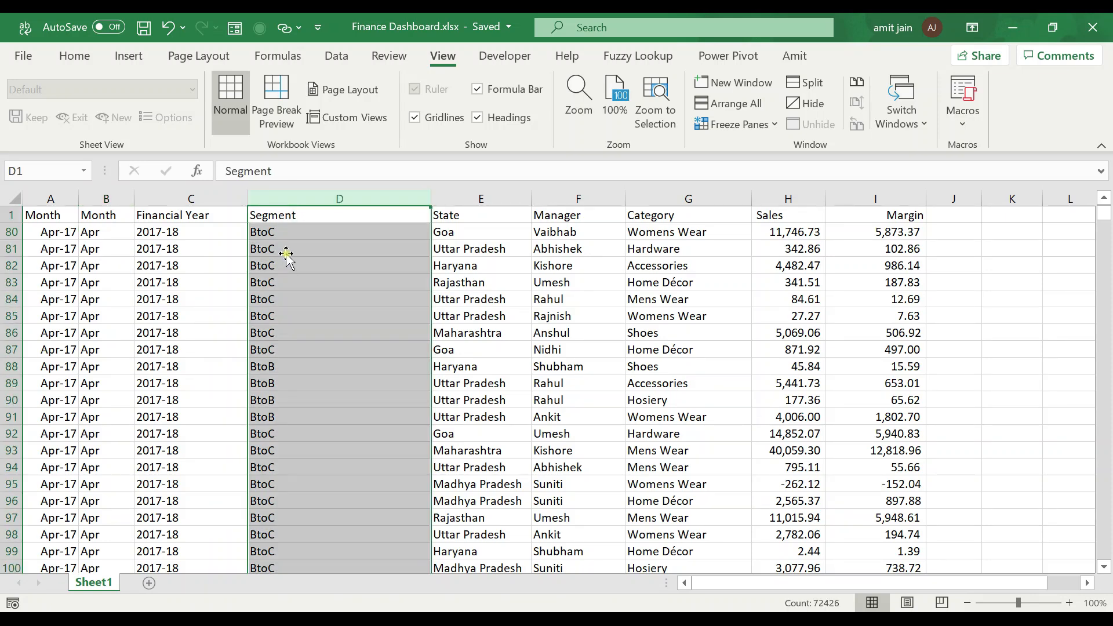
Step: Apply AutoFilter to the whole data sheet and return to its start
click(16, 200)
key(alt+d)
key(f)
key(f)
key(ctrl+Home)
Step: Review the available values in the Segment column's filter list without changing the filter
key(Up)
key(Right)
key(Right)
key(Right)
key(Right)
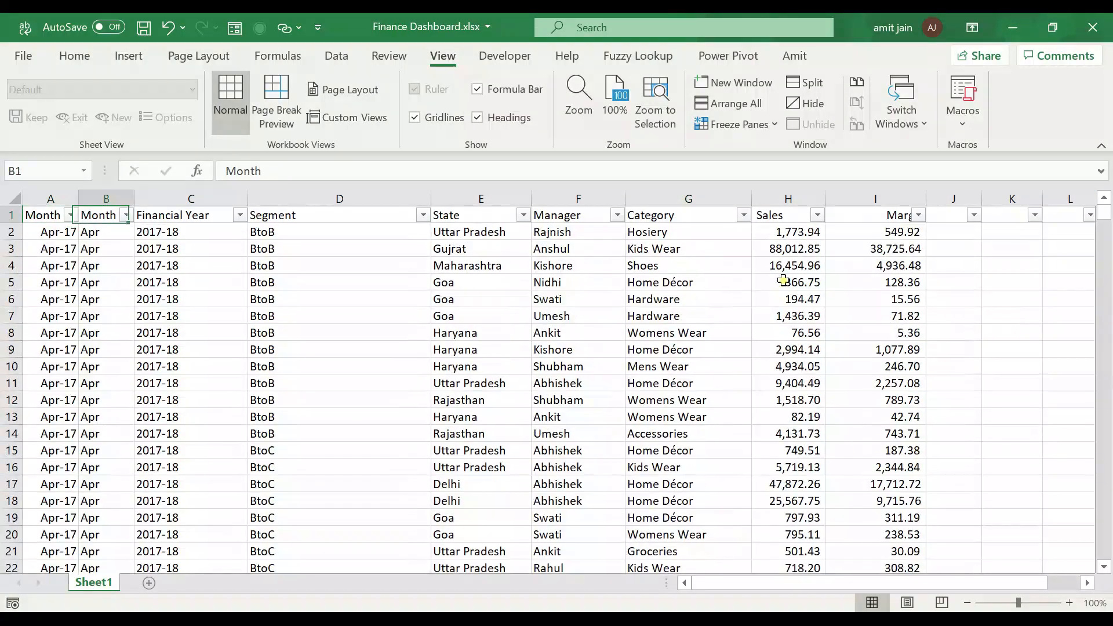
key(Left)
key(alt+Down)
click(253, 407)
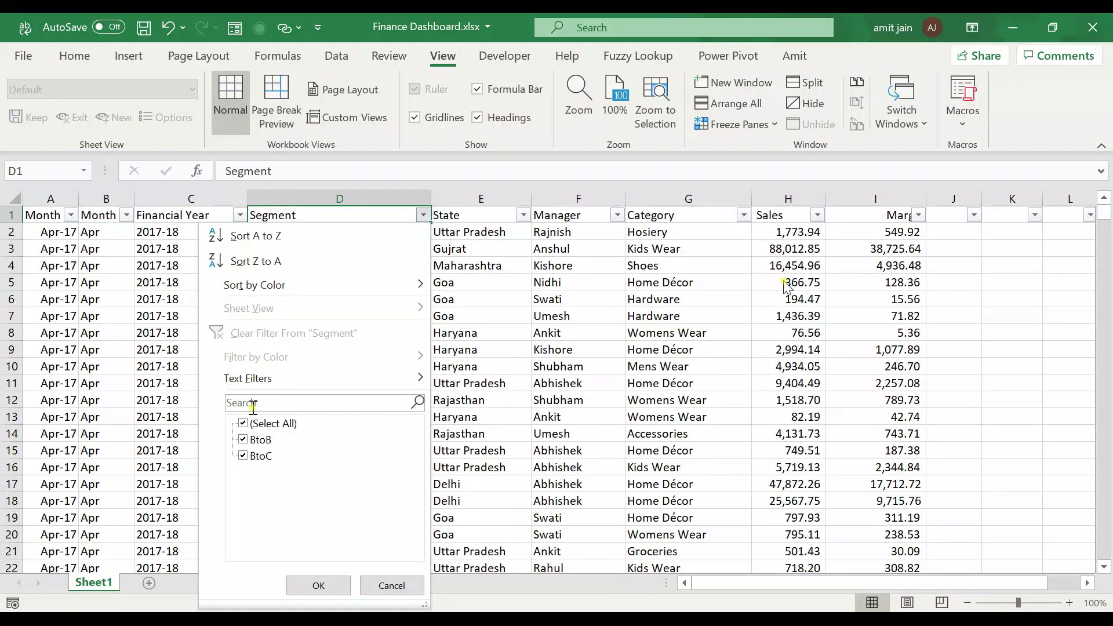
key(Escape)
Step: Review the filter values of the State and Manager columns, leaving both columns unfiltered
key(Right)
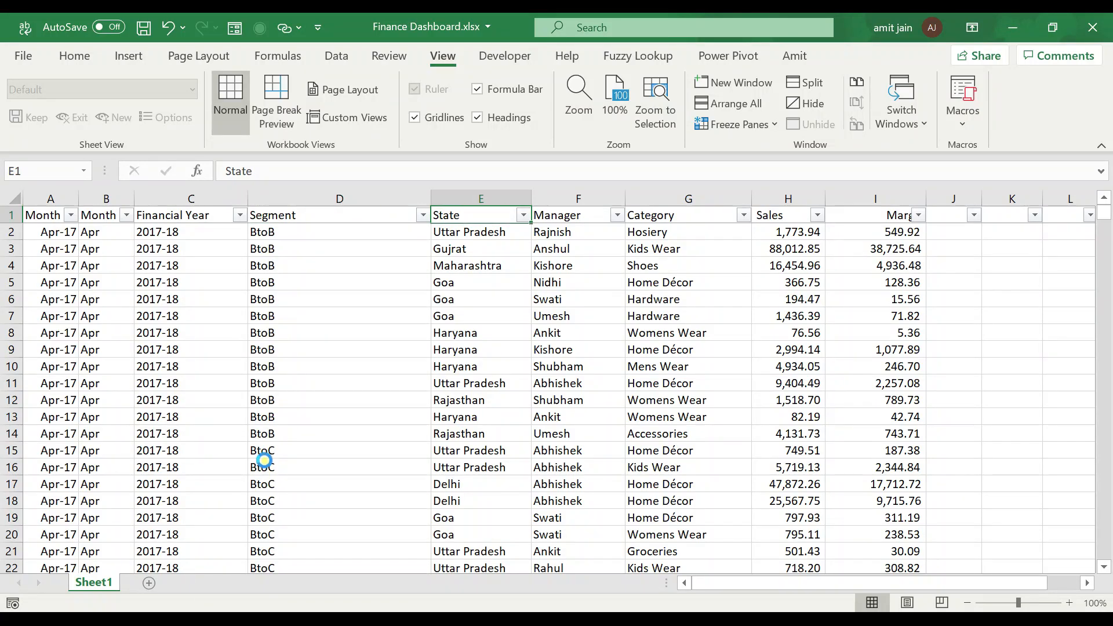
key(alt+Down)
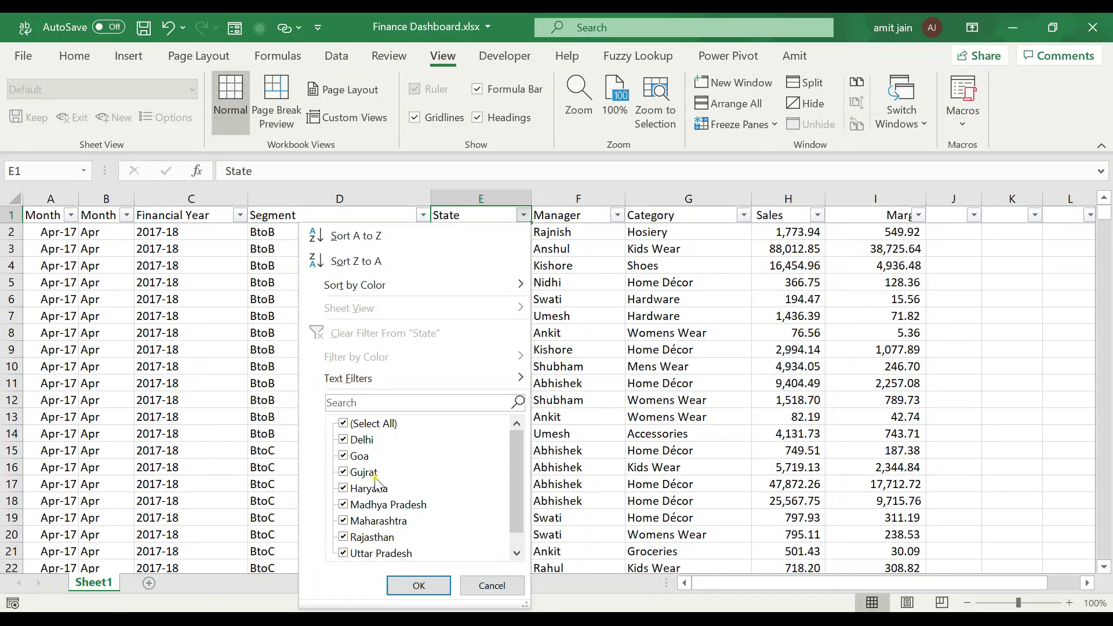
key(Escape)
key(Right)
key(alt+Down)
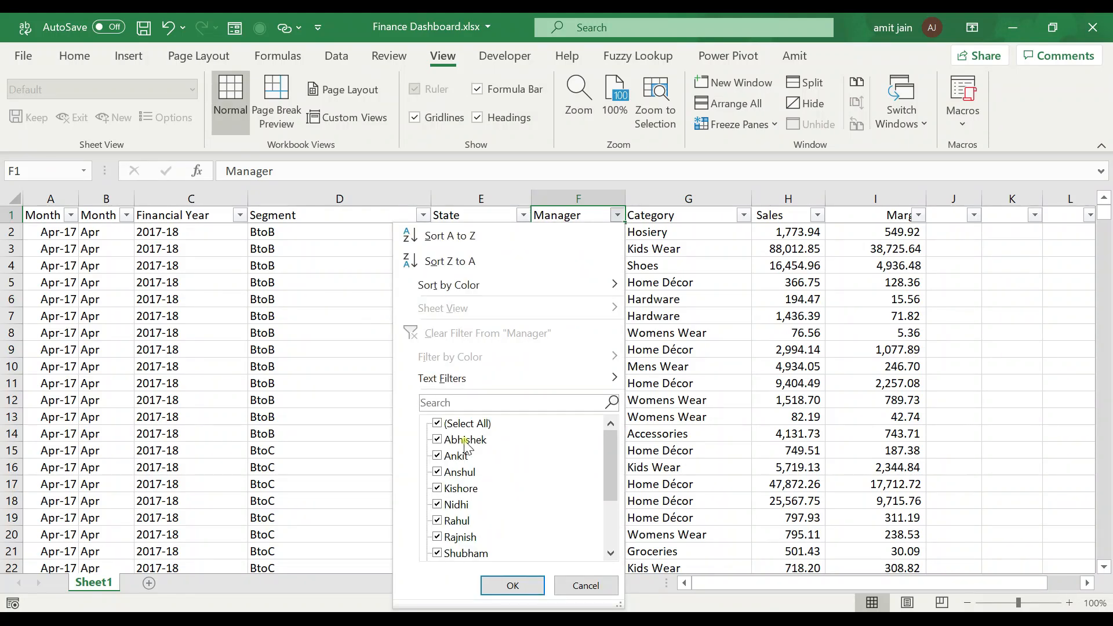
scroll(513, 475, down, 2)
scroll(513, 477, up, 2)
key(Escape)
Step: Review the Category column's filter values and select the Sales column from its header down through the data
key(Right)
key(alt+Down)
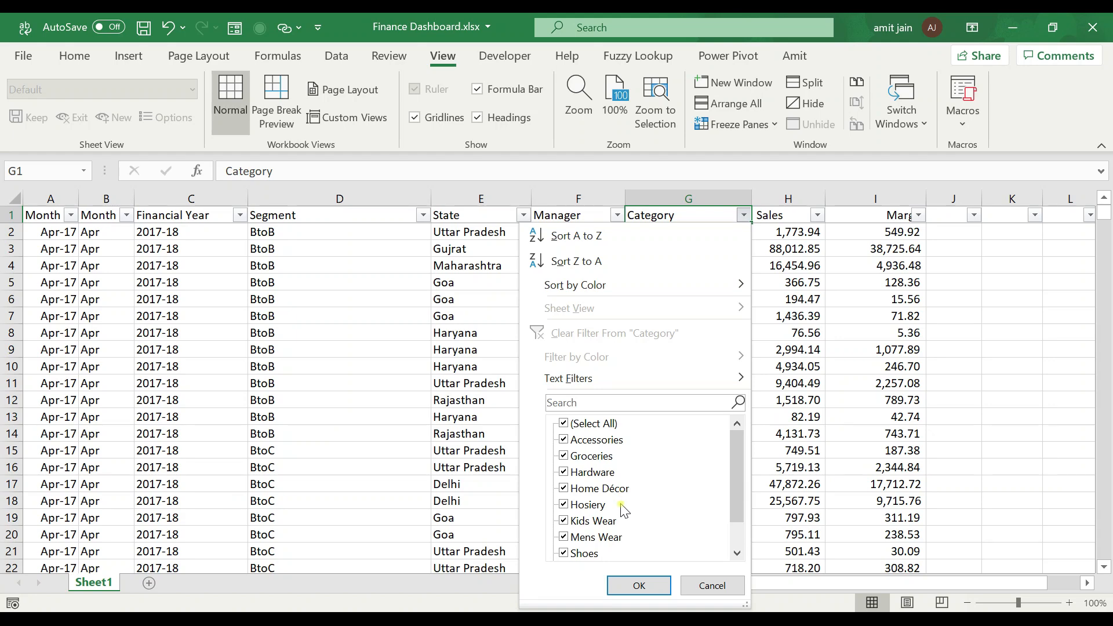
key(Escape)
key(Right)
key(ctrl+shift+Down)
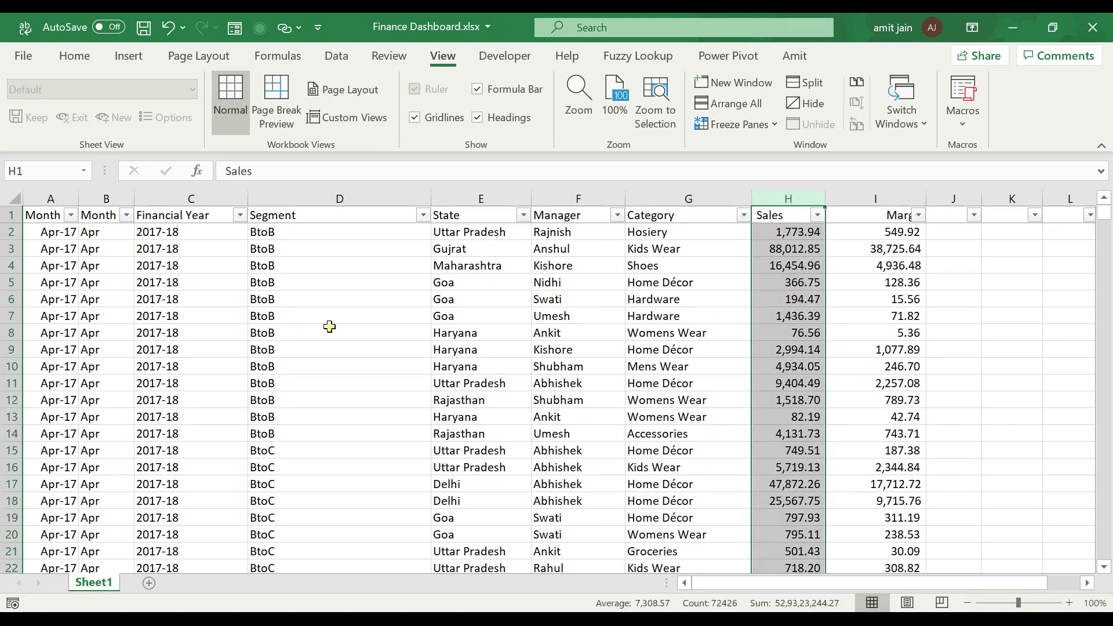
Step: Centre the Margin column header horizontally on the data sheet
click(876, 215)
click(74, 55)
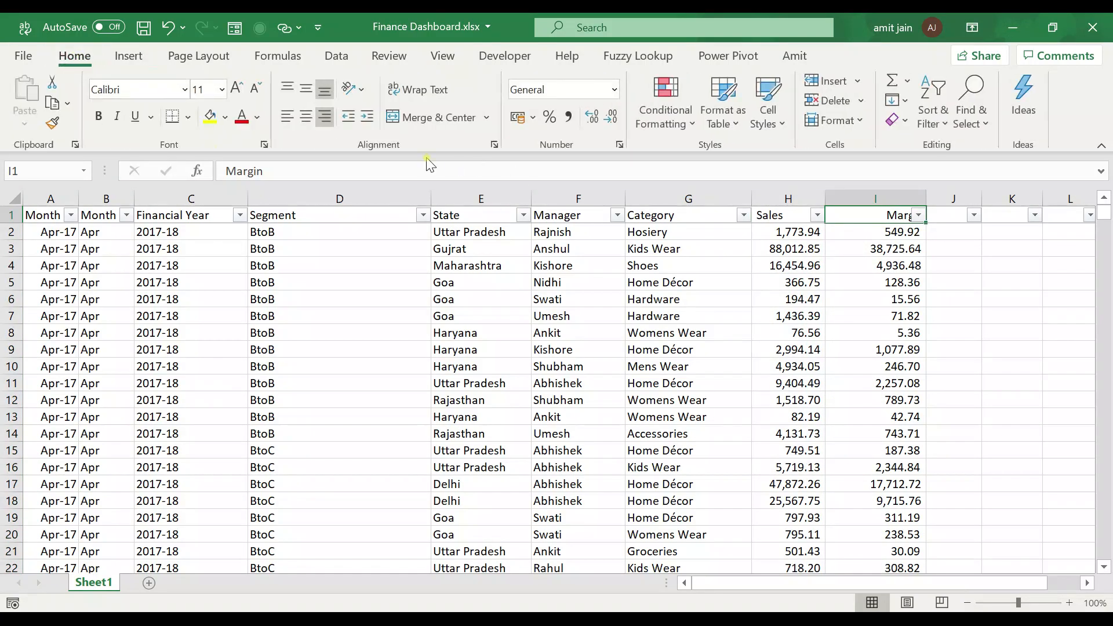
click(306, 116)
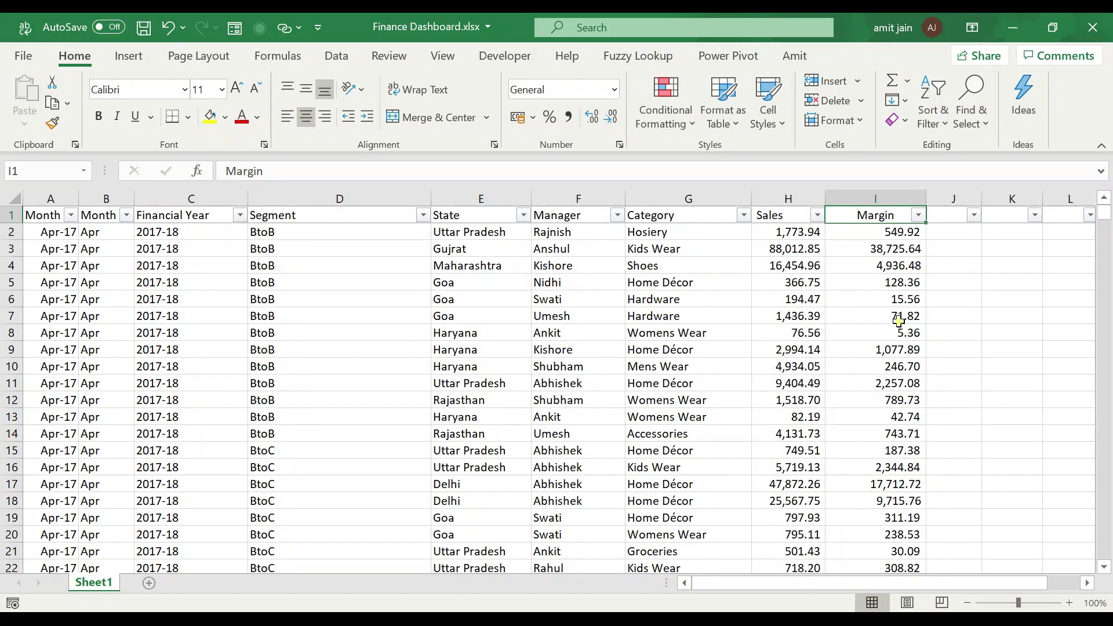
click(776, 231)
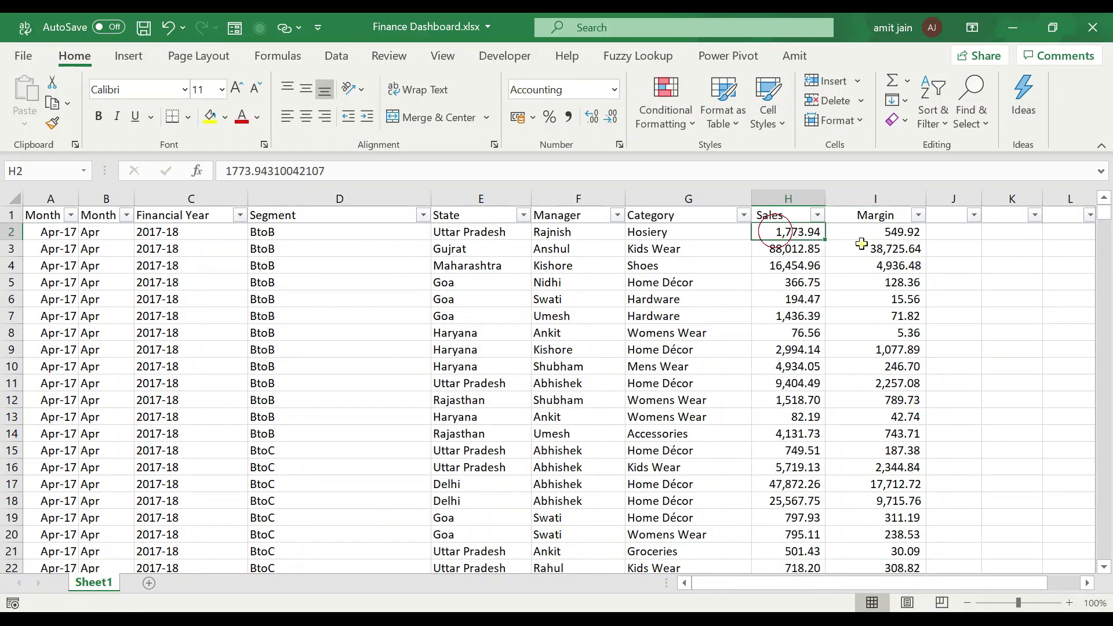
click(910, 235)
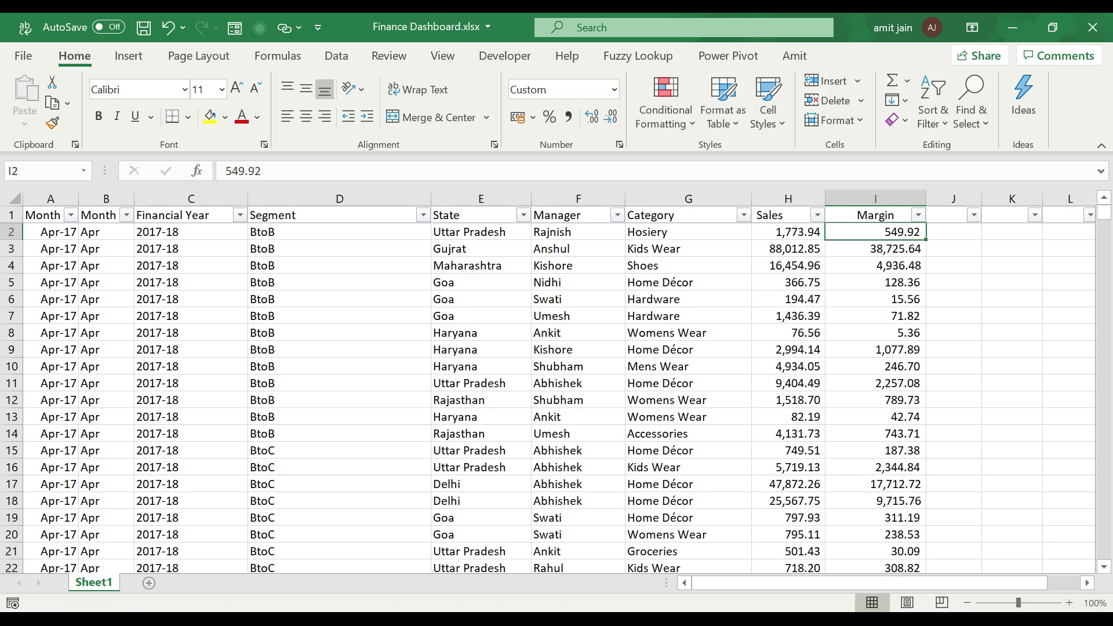
Step: Add a new worksheet before Sheet1 and name it Dashboard
click(149, 583)
drag(149, 581, 78, 586)
double_click(94, 582)
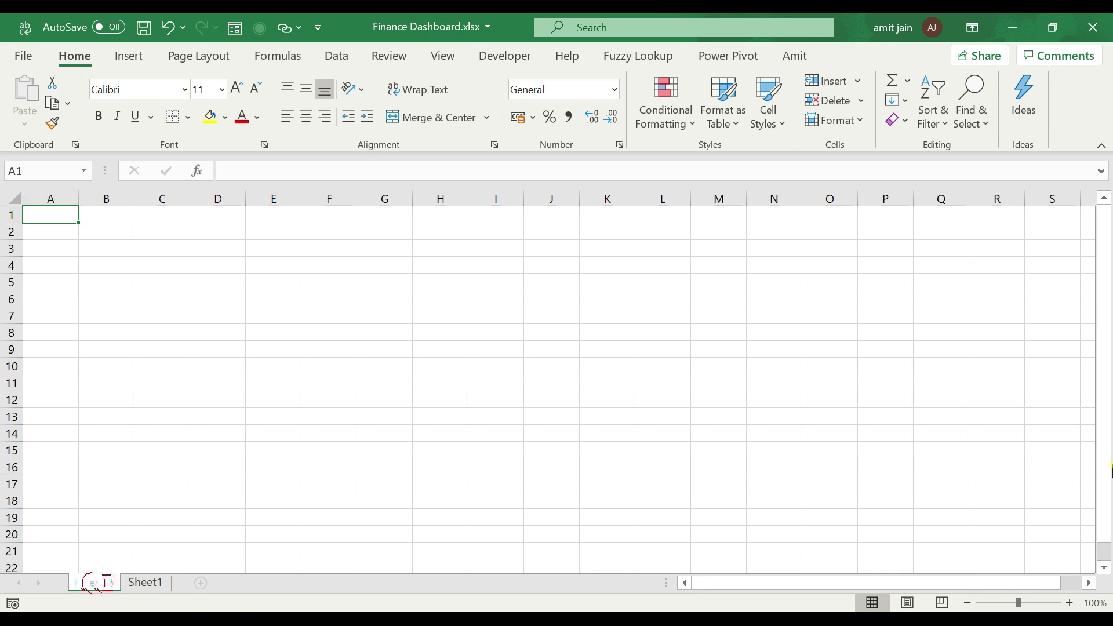
text(Dashboard)
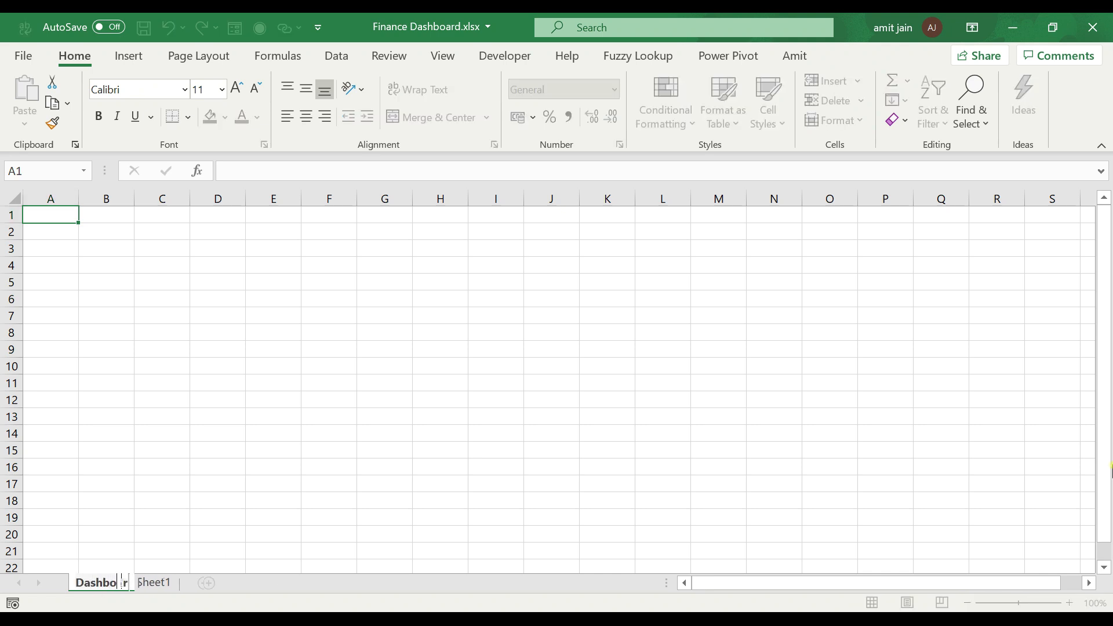
key(Return)
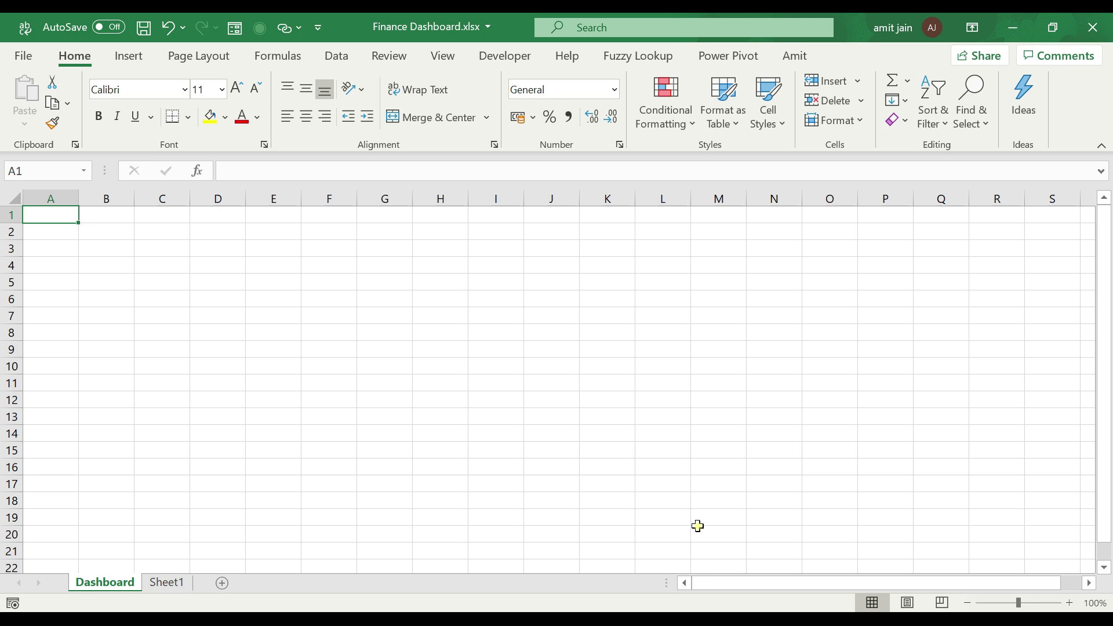
Step: Fill the range A1:T2 with dark grey and set its font colour to white
key(shift+Down)
key(shift+Right)
key(shift+Right)
key(shift+Right)
key(shift+Right)
key(shift+Right)
key(shift+Right)
key(shift+Right)
key(shift+Right)
key(shift+Right)
key(shift+Right)
key(shift+Right)
key(shift+Right)
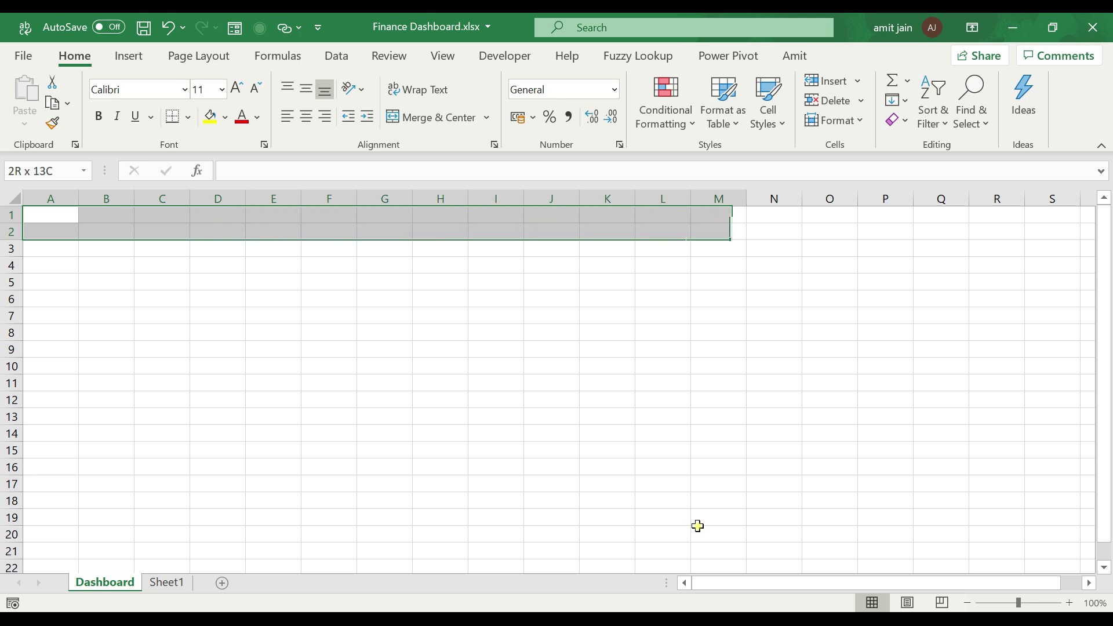
key(shift+Right)
key(shift+Right)
key(shift+Right)
key(shift+Right)
key(shift+Right)
key(shift+Right)
key(shift+Right)
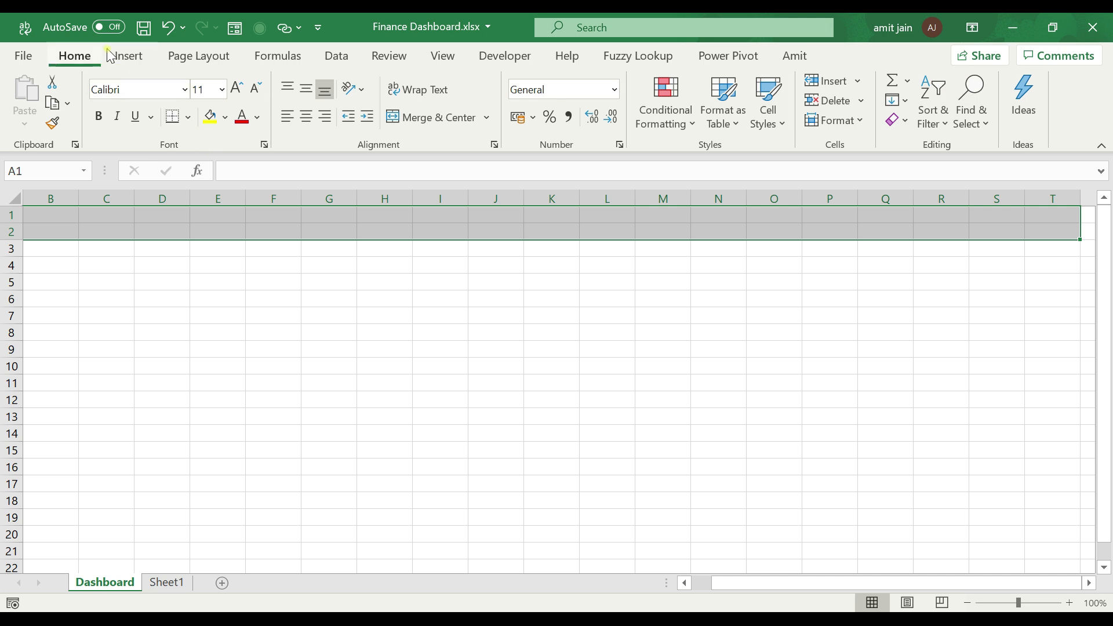
click(85, 62)
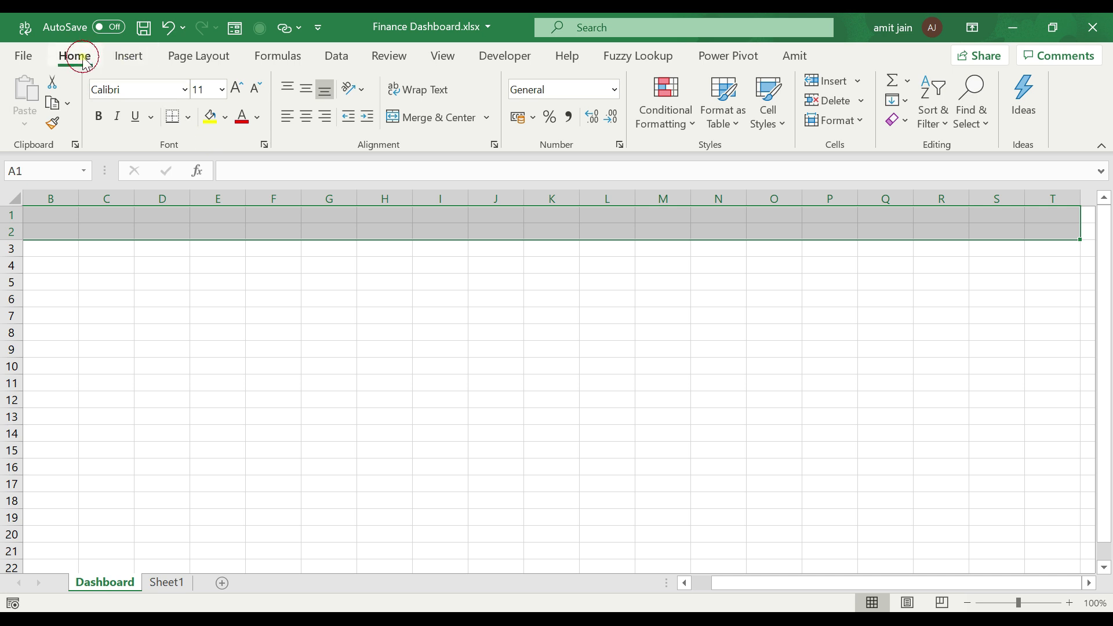
click(226, 118)
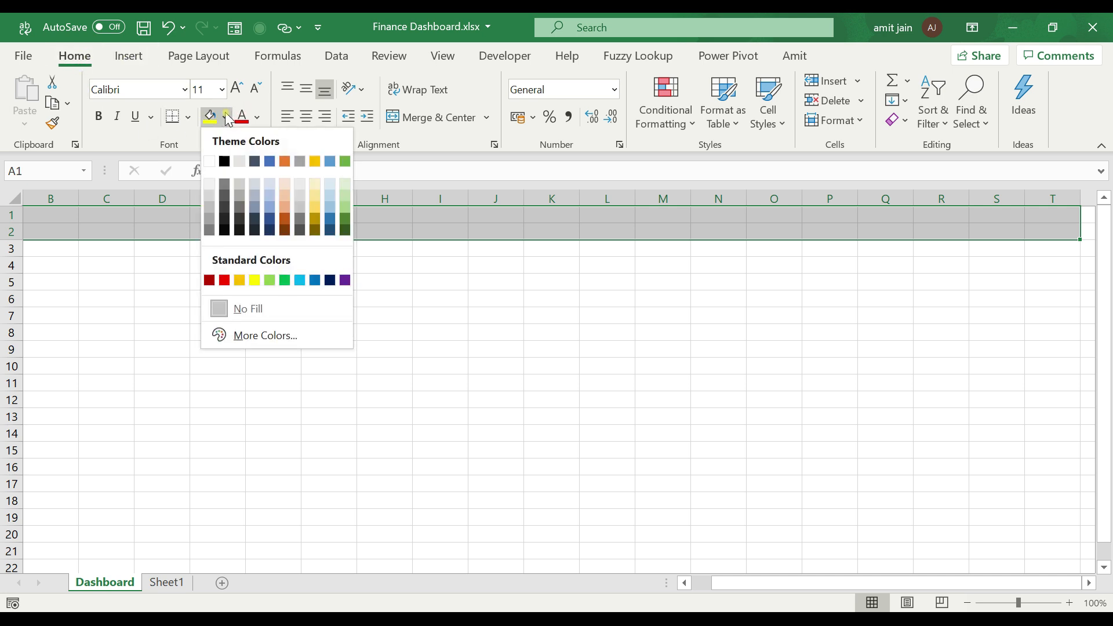
click(225, 204)
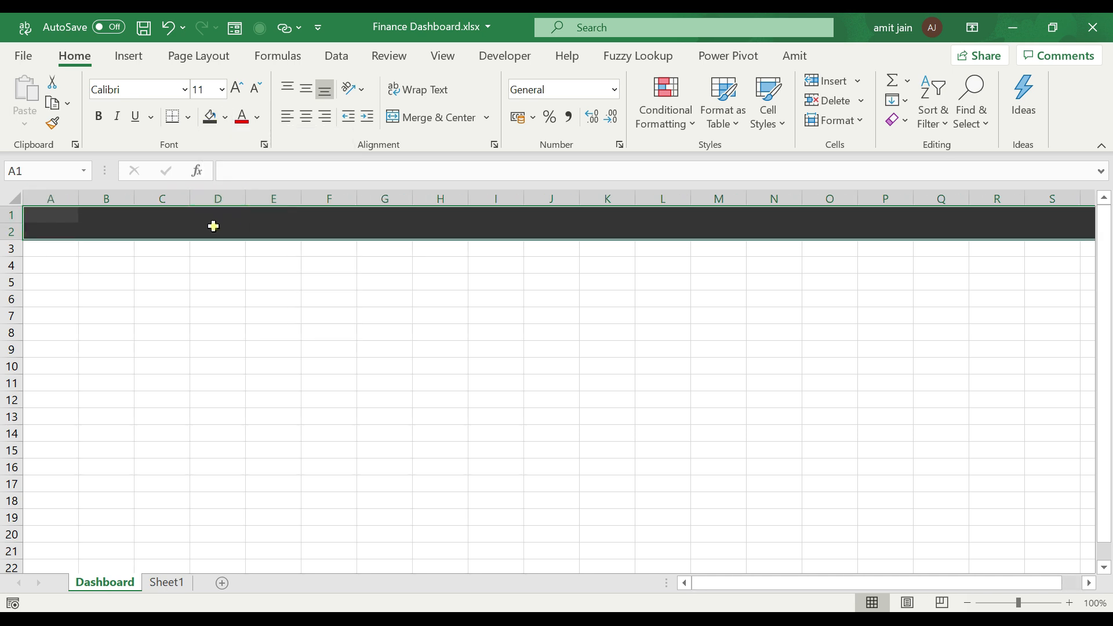
click(258, 118)
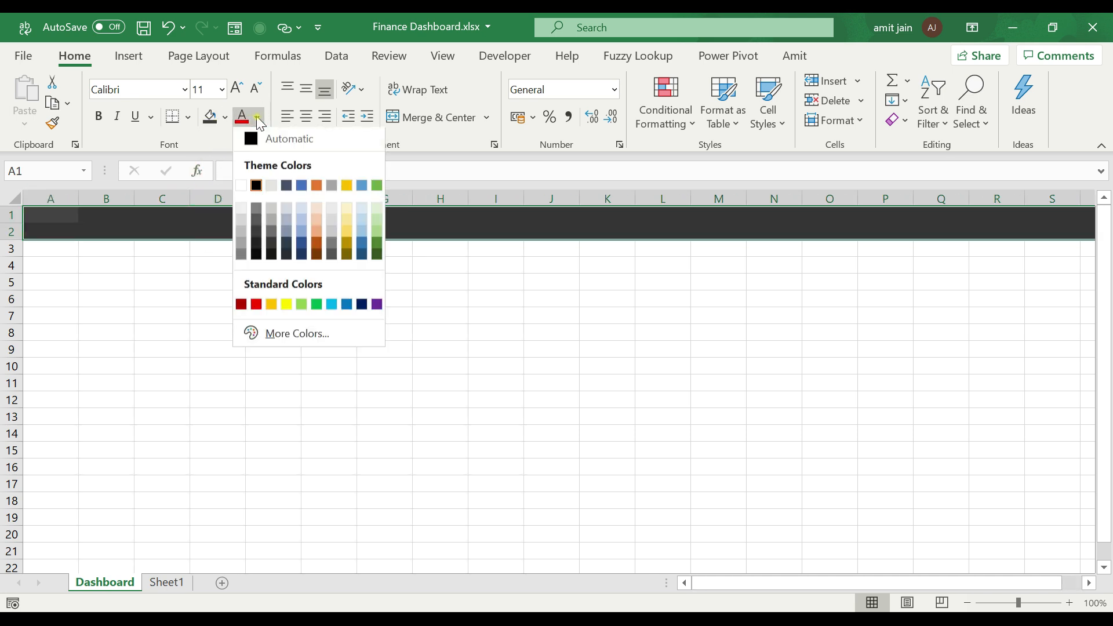
click(240, 187)
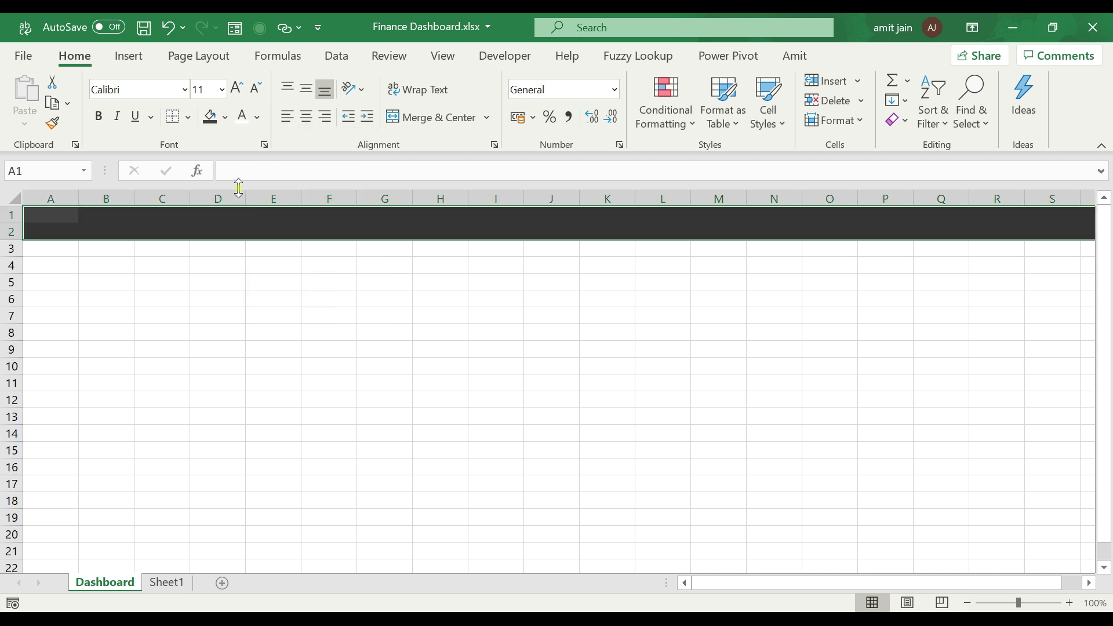
click(218, 123)
Step: Merge and centre cells B1:D1 in the dark header band
click(76, 218)
key(Right)
key(Right)
key(Left)
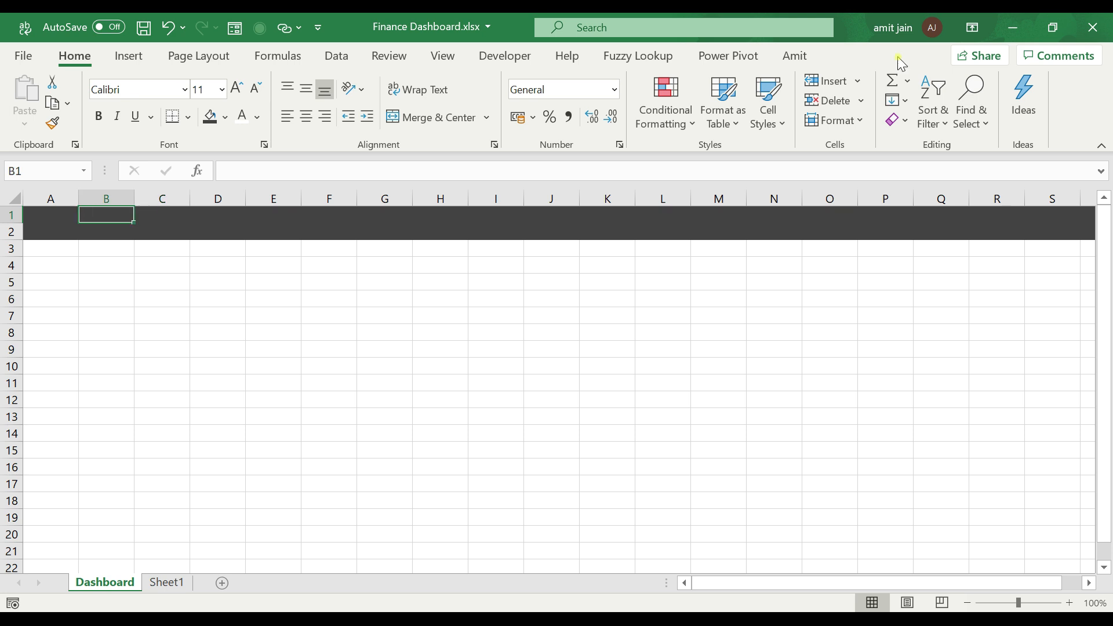
key(shift+Right)
key(shift+Right)
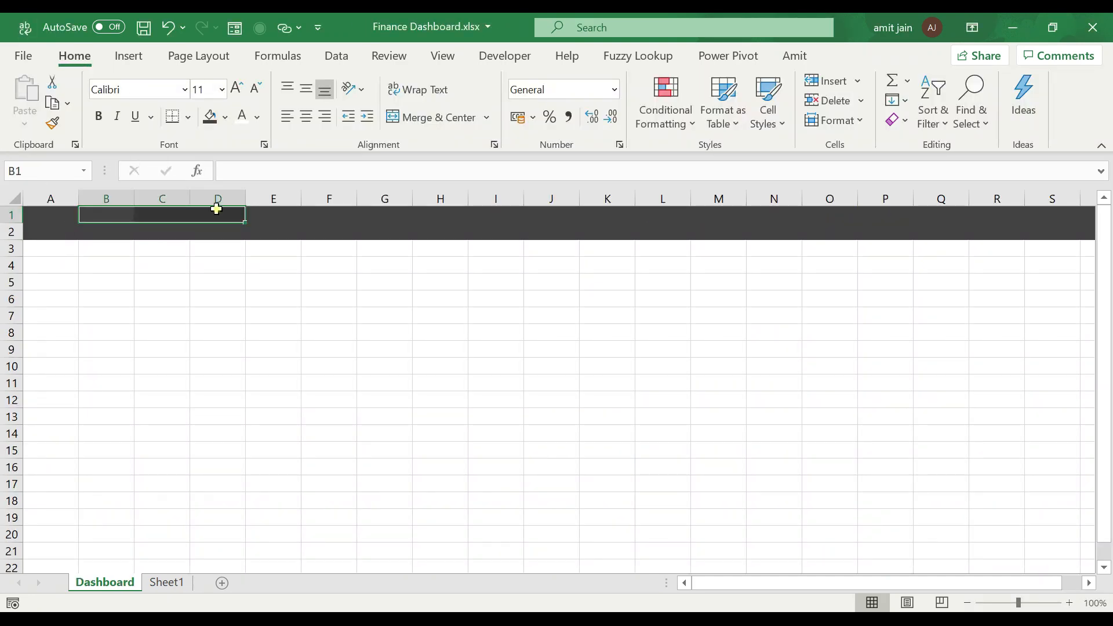
click(424, 117)
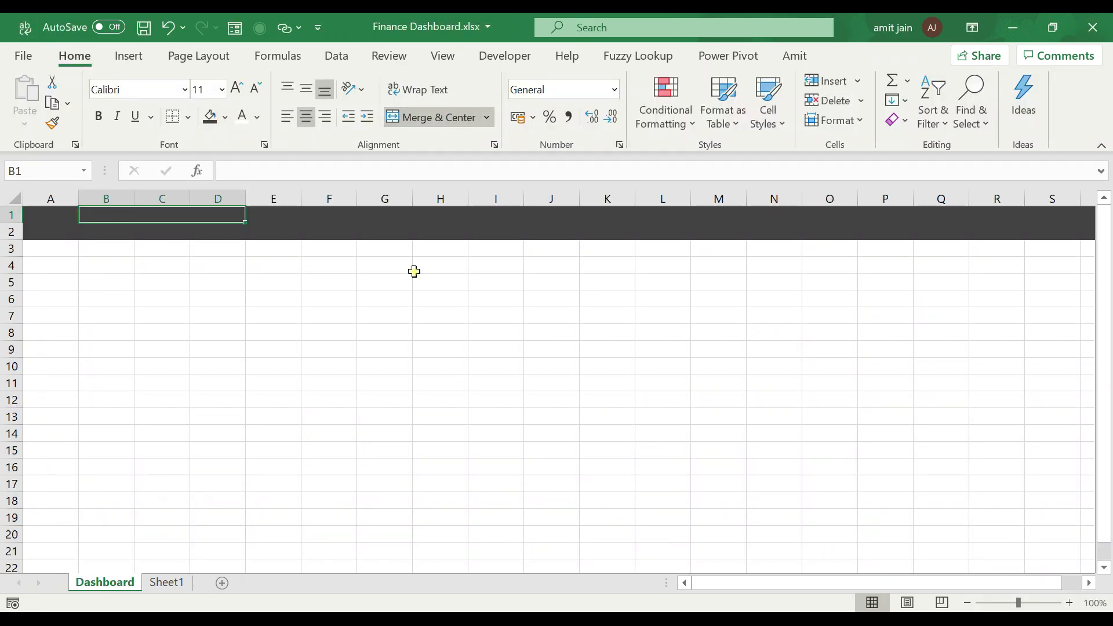
Step: Merge and centre the three header blocks E1:G1, H1:J1 and K1:M1 separately
drag(288, 216, 372, 217)
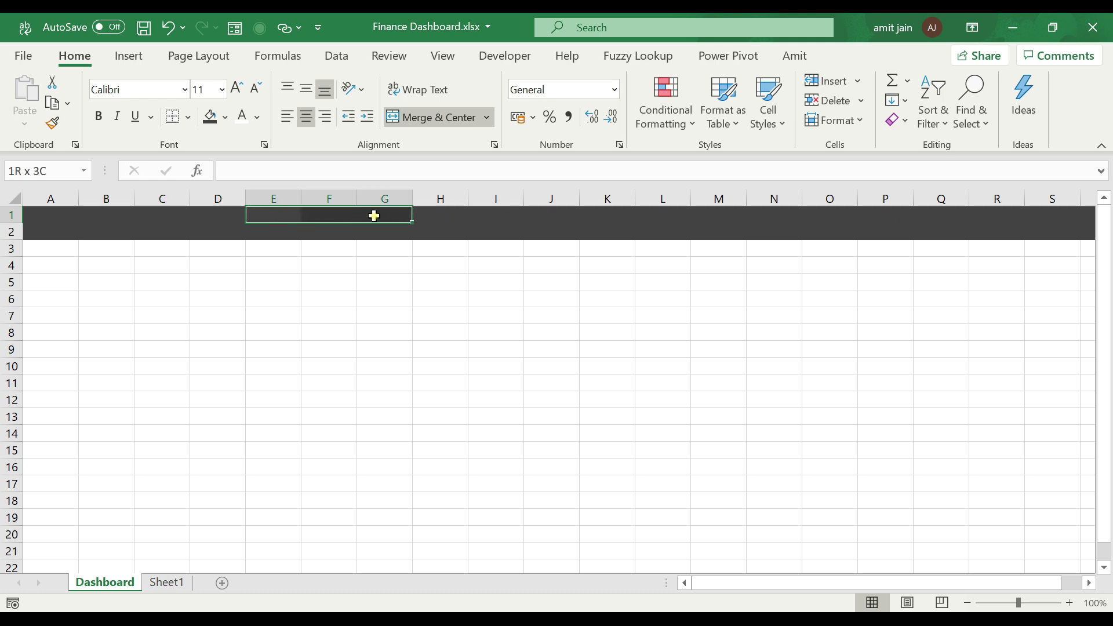
click(429, 118)
drag(445, 219, 544, 215)
click(406, 116)
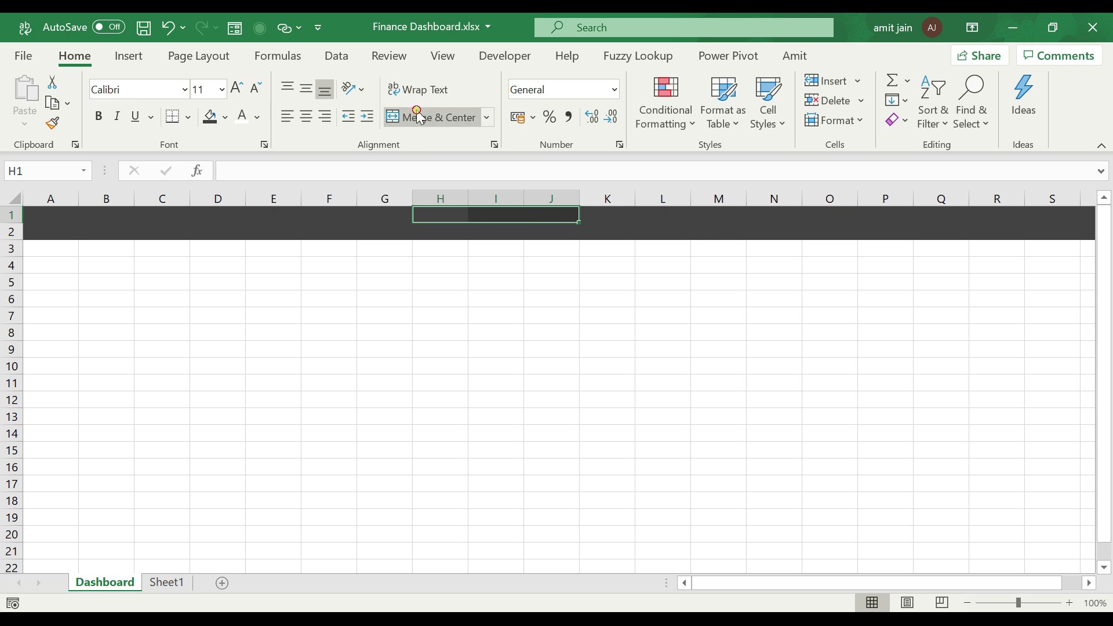
click(614, 215)
drag(636, 217, 708, 221)
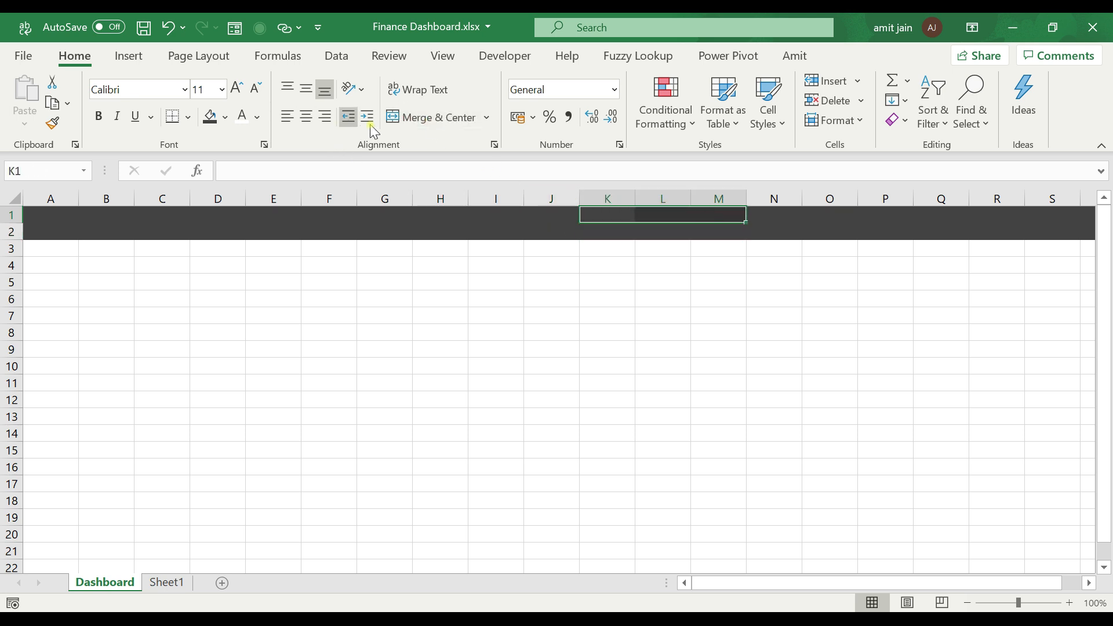
click(408, 116)
Step: Enter the heading "Sales FY 2018-19" in the merged cell B1
click(141, 214)
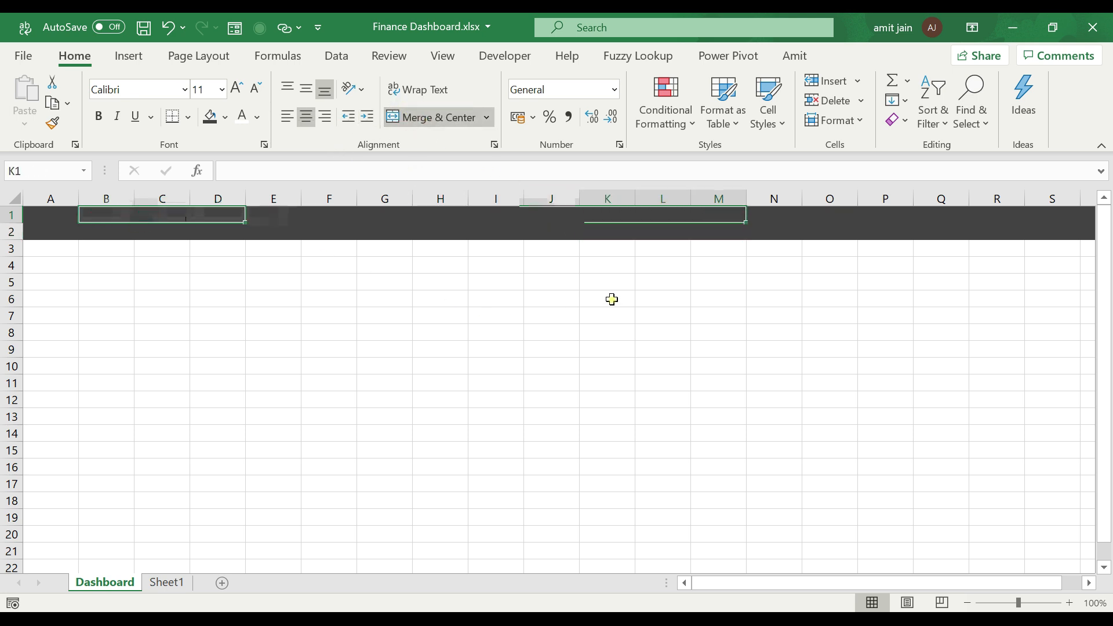
text(Sales FY 2018)
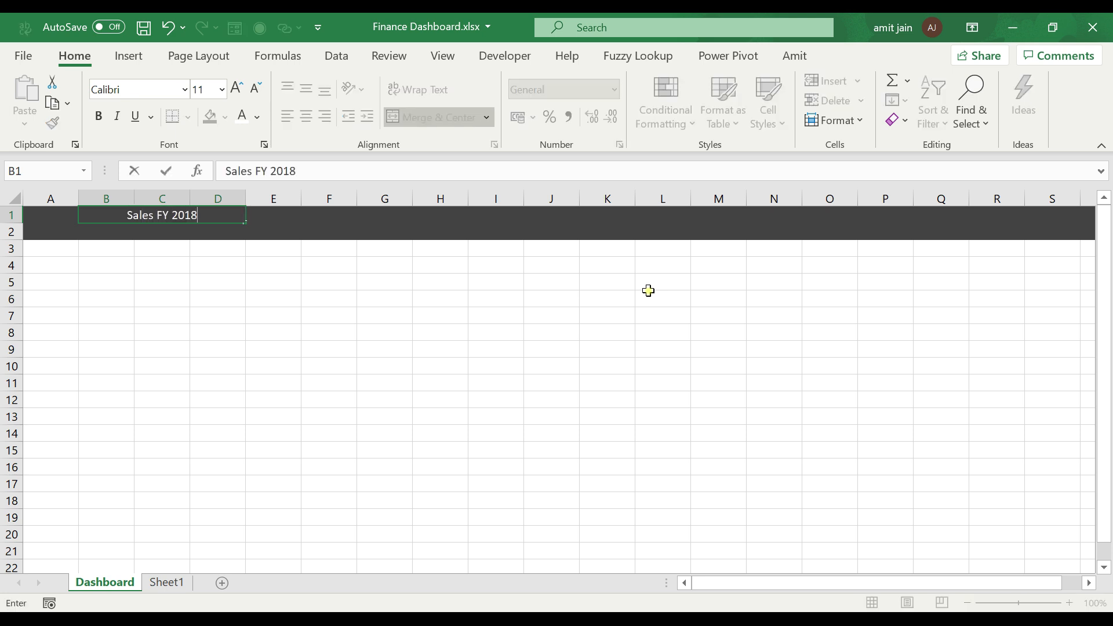
text(-19)
key(Right)
key(Left)
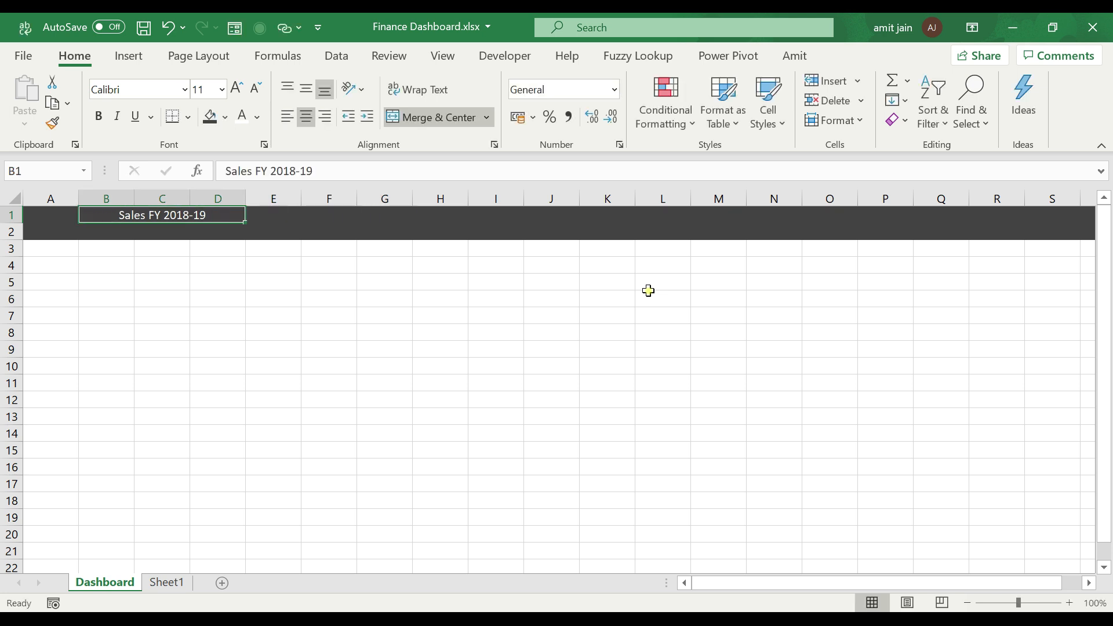
key(Right)
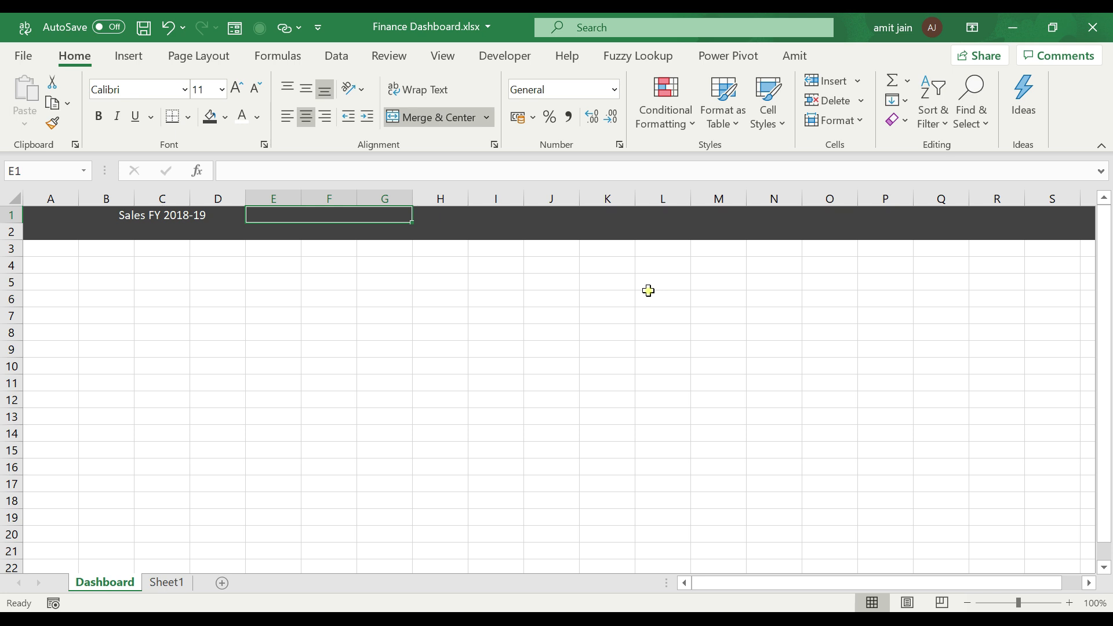
Step: Copy the B1 heading into the merged cell E1 and change it to "Sales FY 2019-20"
key(Left)
key(ctrl+c)
key(Right)
key(Return)
click(298, 170)
key(BackSpace)
text(9)
key(Right)
key(shift+Right)
key(shift+Right)
text(20)
key(Return)
Step: Enter the heading "Margin FY 2018-19" in the merged cell H1
key(Up)
key(Right)
text(Margin /FT==)
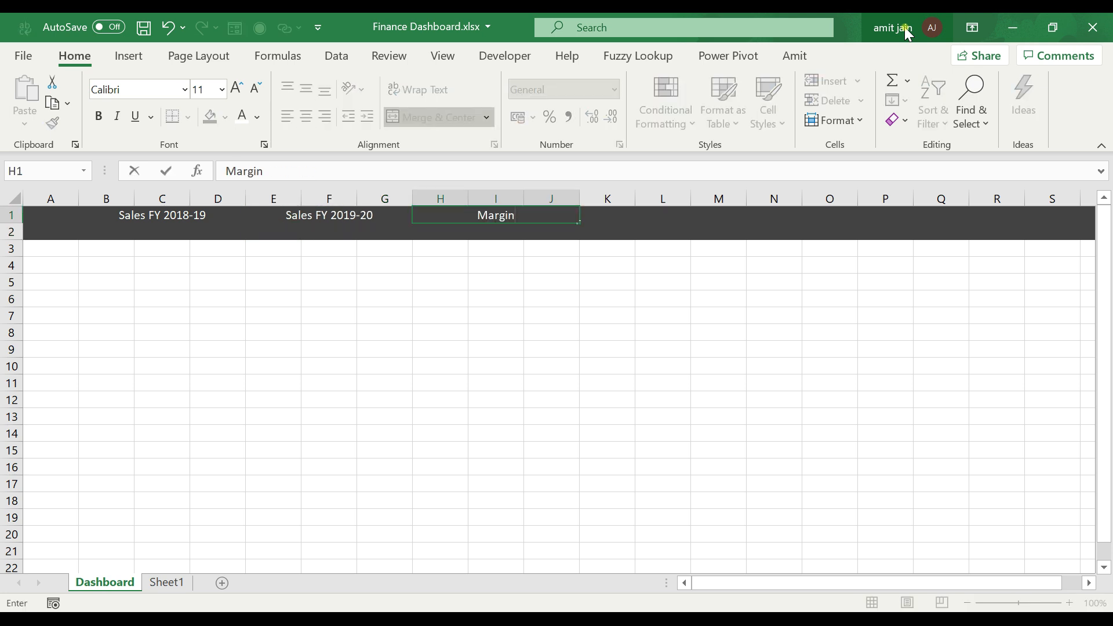
key(BackSpace)
key(BackSpace)
key(BackSpace)
key(BackSpace)
key(BackSpace)
text(FY 2018-19)
key(Return)
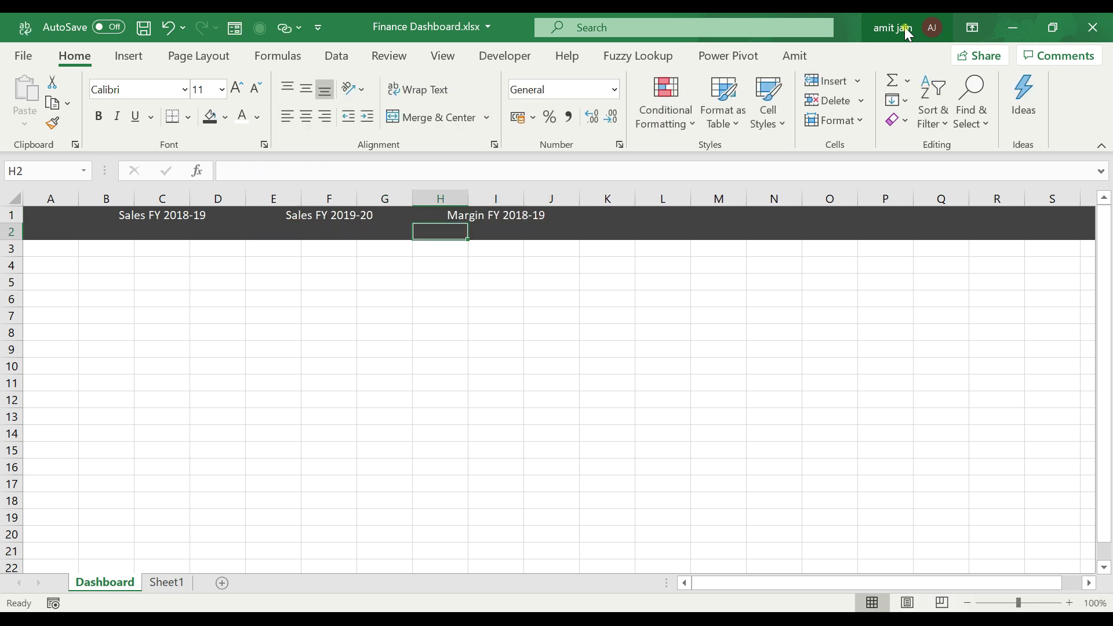
Step: Copy the H1 heading into the merged cell K1 and change it to "Margin FY 2019-20"
key(Up)
key(ctrl+c)
key(Right)
key(Return)
click(299, 171)
key(shift+Right)
text(9)
key(Right)
key(shift+Right)
key(shift+Right)
text(20)
key(Return)
key(Up)
key(Left)
key(Left)
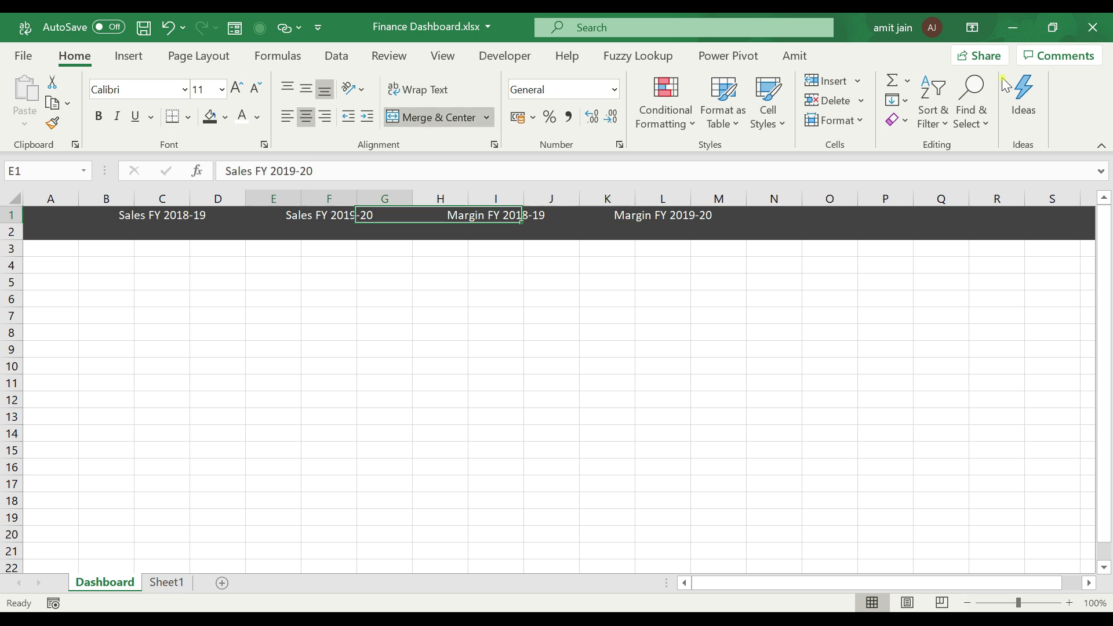
key(Left)
key(Left)
key(Right)
key(Down)
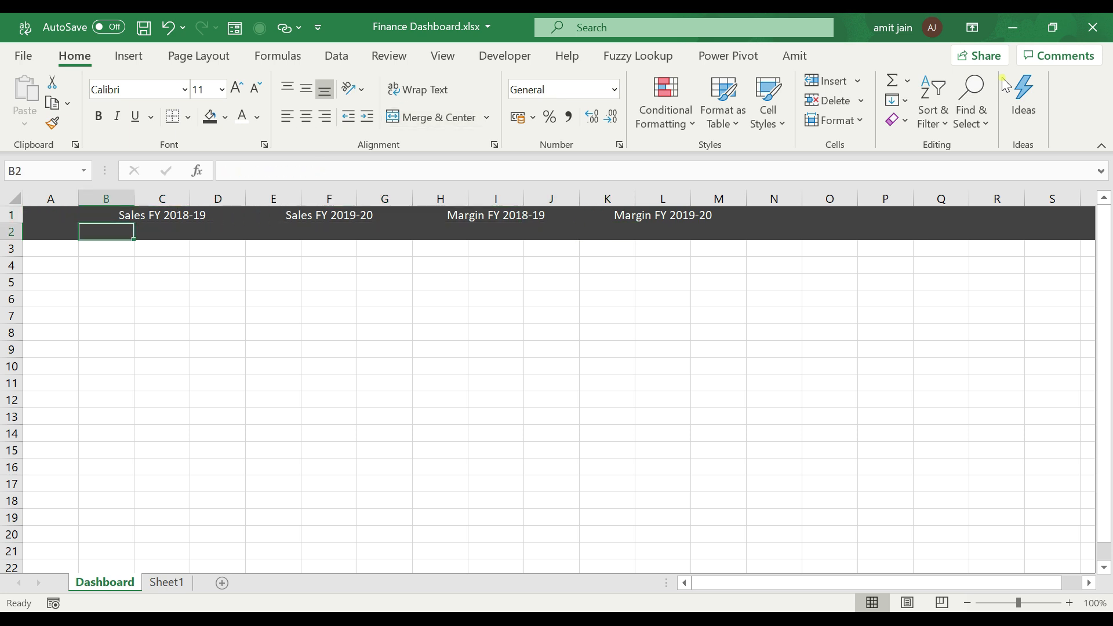
key(shift+Right)
key(shift+Right)
key(shift+Left)
key(shift+Left)
click(153, 230)
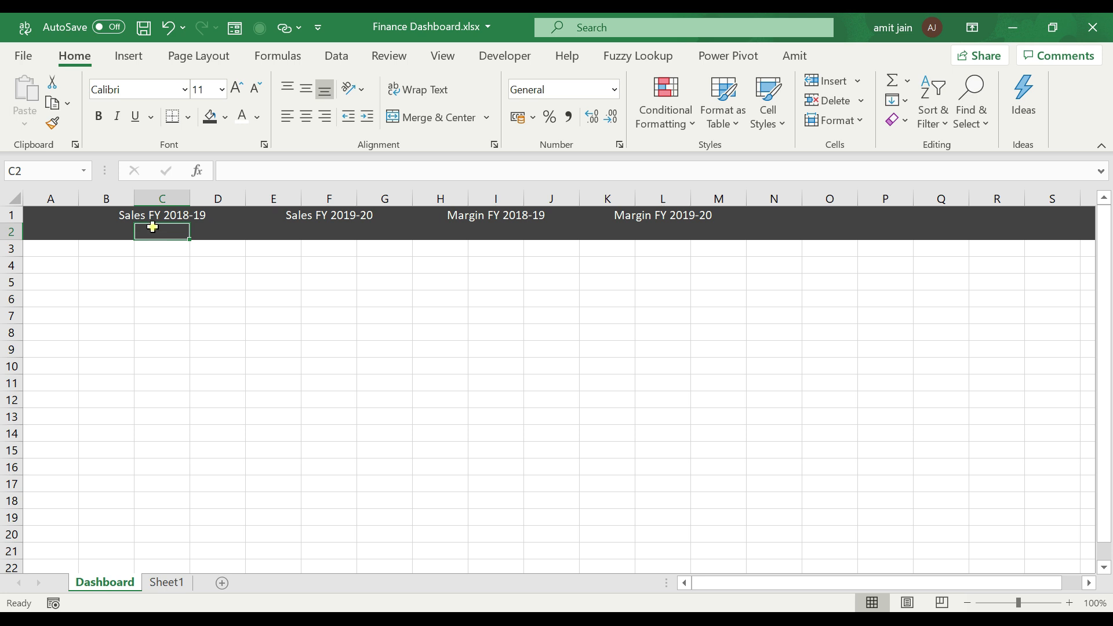
click(214, 233)
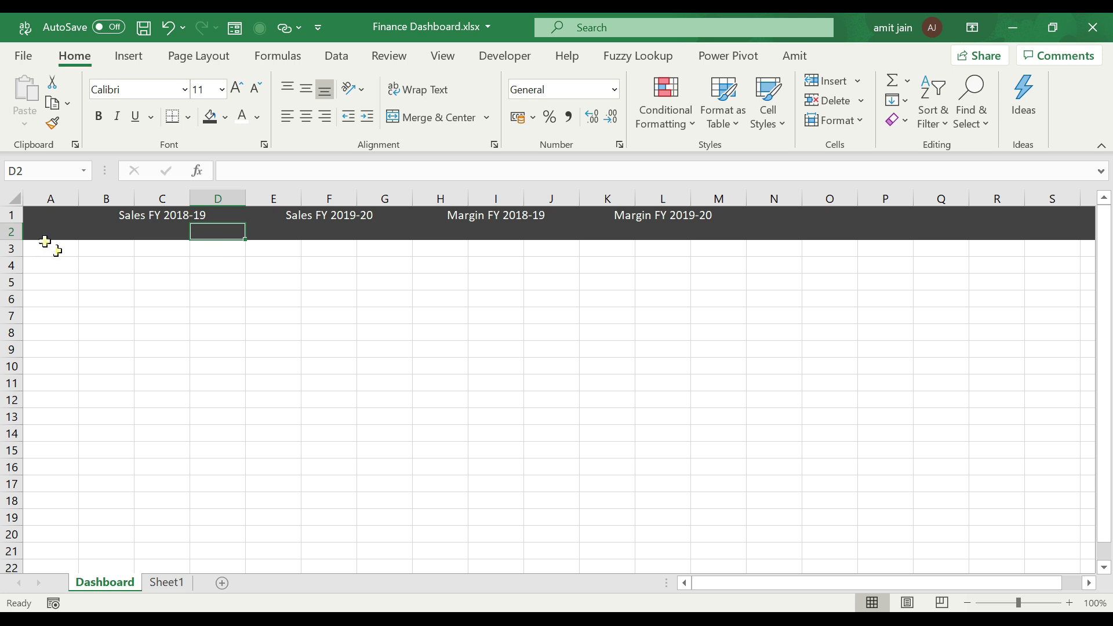
click(99, 231)
Step: Widen columns B, E, H and K together to one equal width
click(121, 193)
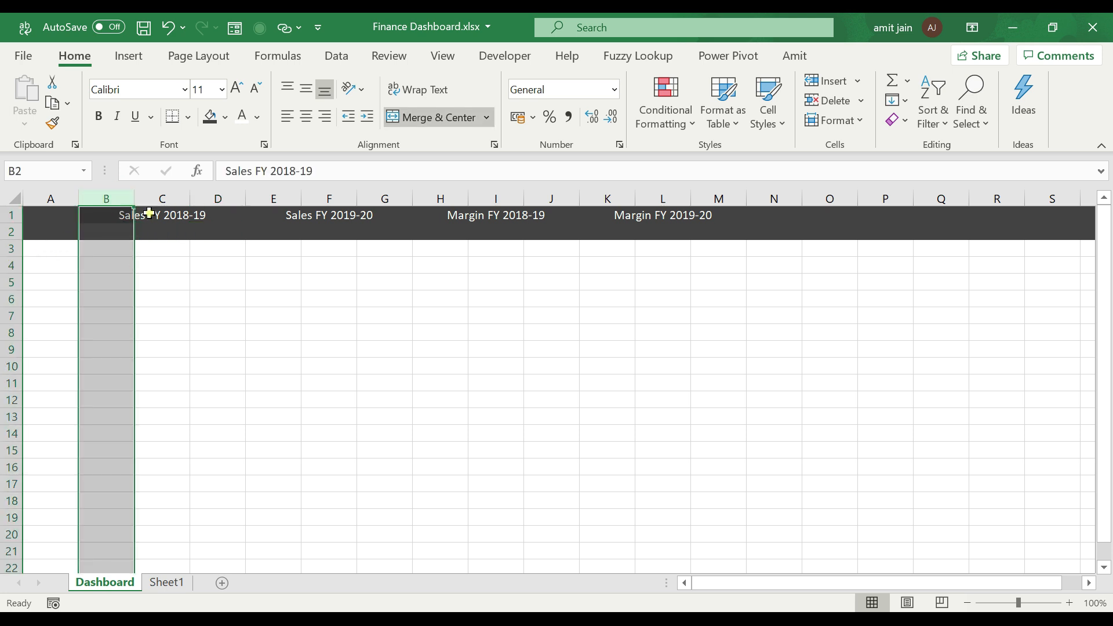
ctrl+click(287, 196)
ctrl+click(450, 197)
ctrl+click(610, 197)
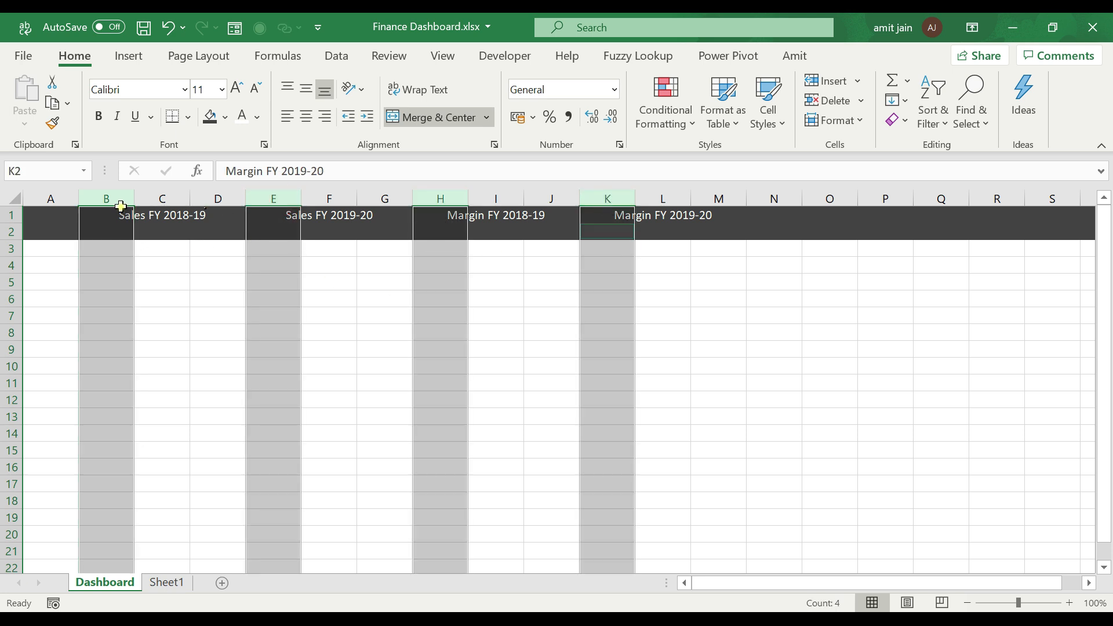
drag(132, 198, 174, 198)
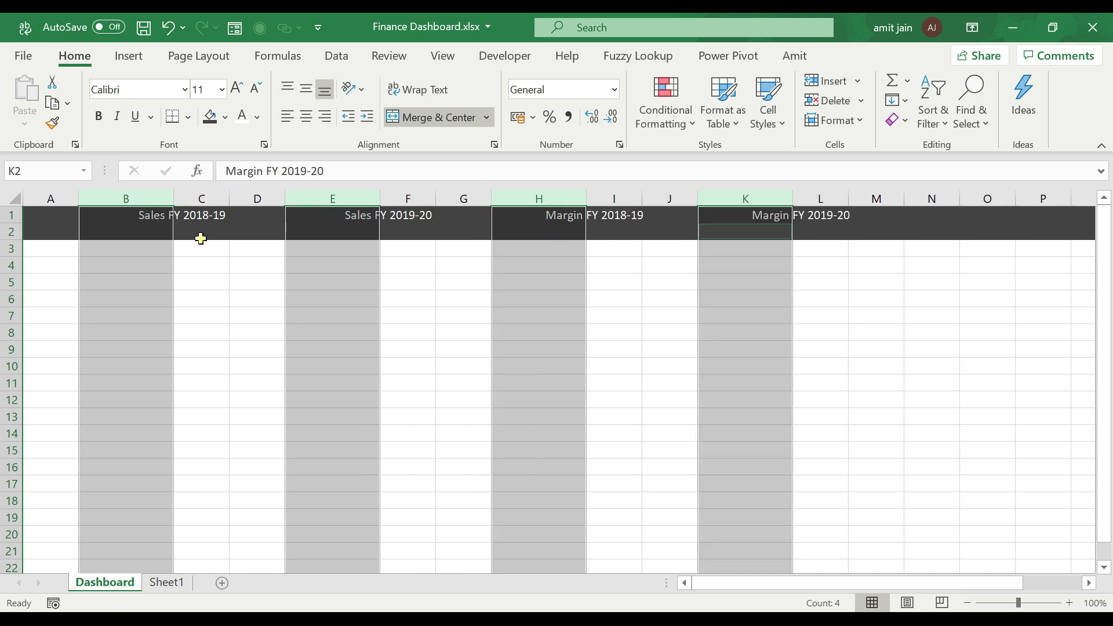
Step: Narrow columns D, G, J and M together to one equal width and return to cell B2
click(202, 232)
click(258, 198)
ctrl+click(464, 198)
ctrl+click(674, 199)
ctrl+click(874, 199)
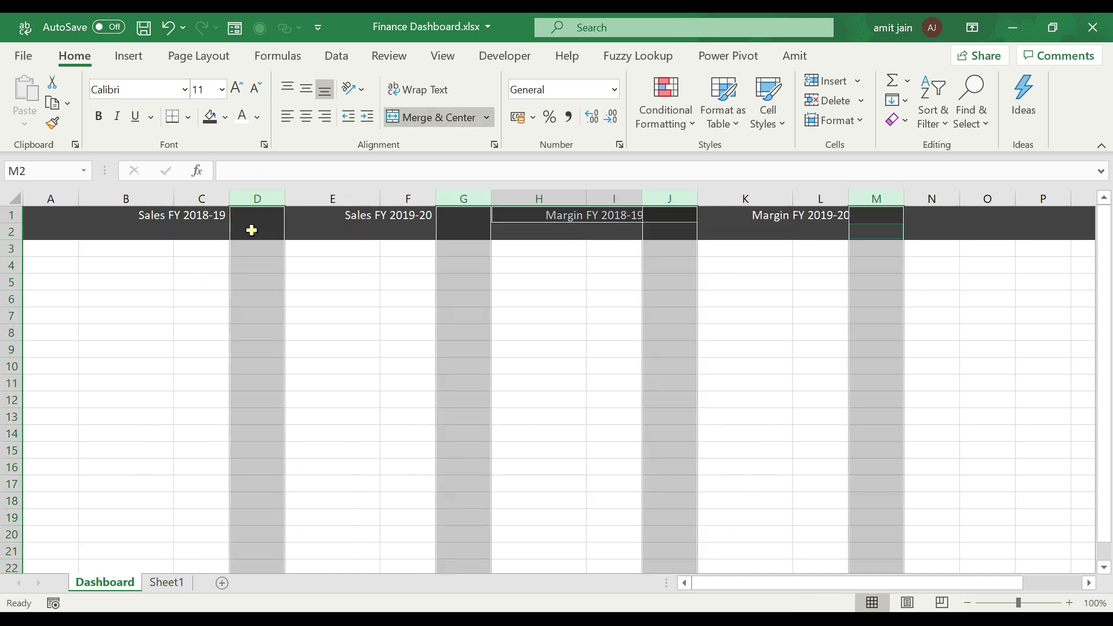
click(257, 199)
ctrl+click(464, 199)
ctrl+click(669, 199)
ctrl+click(874, 199)
drag(904, 200, 885, 201)
key(Up)
key(Left)
key(Left)
key(Left)
key(Down)
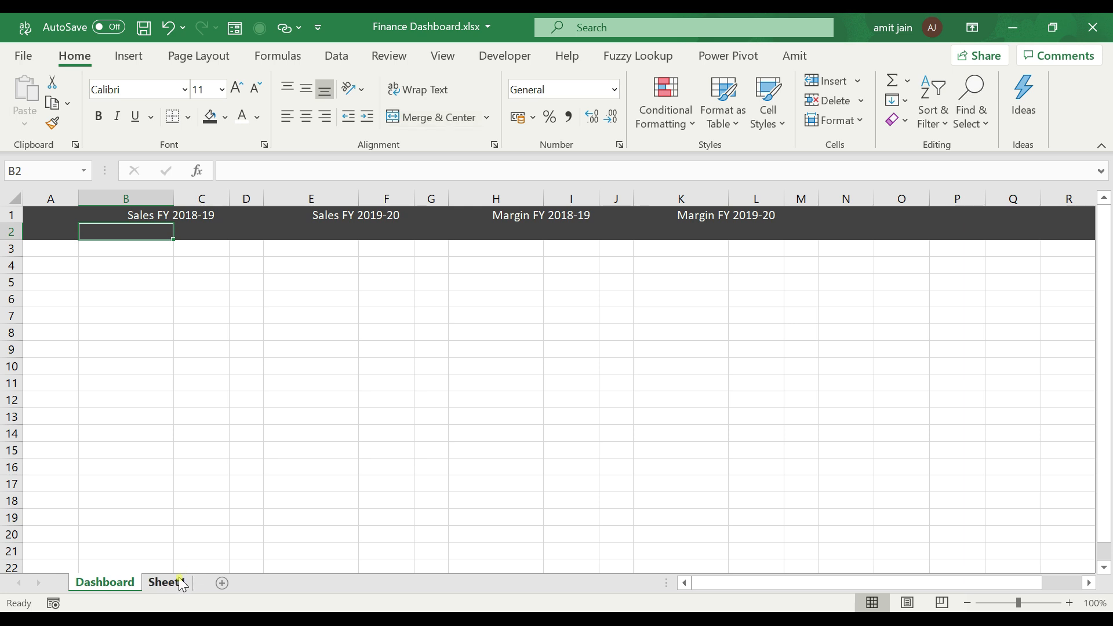
key(Right)
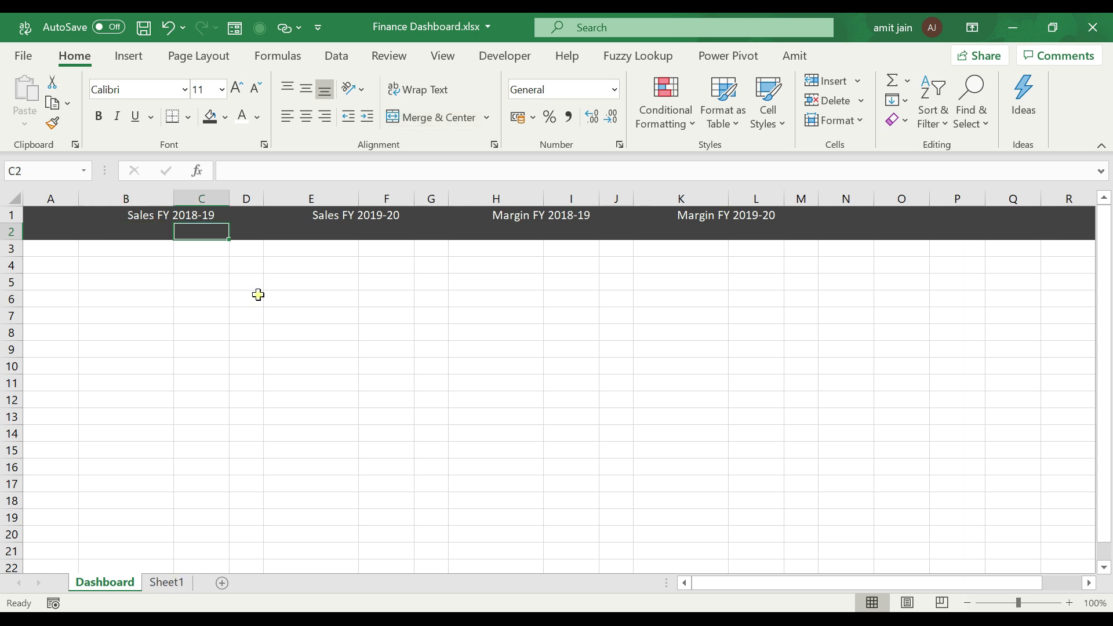
click(160, 228)
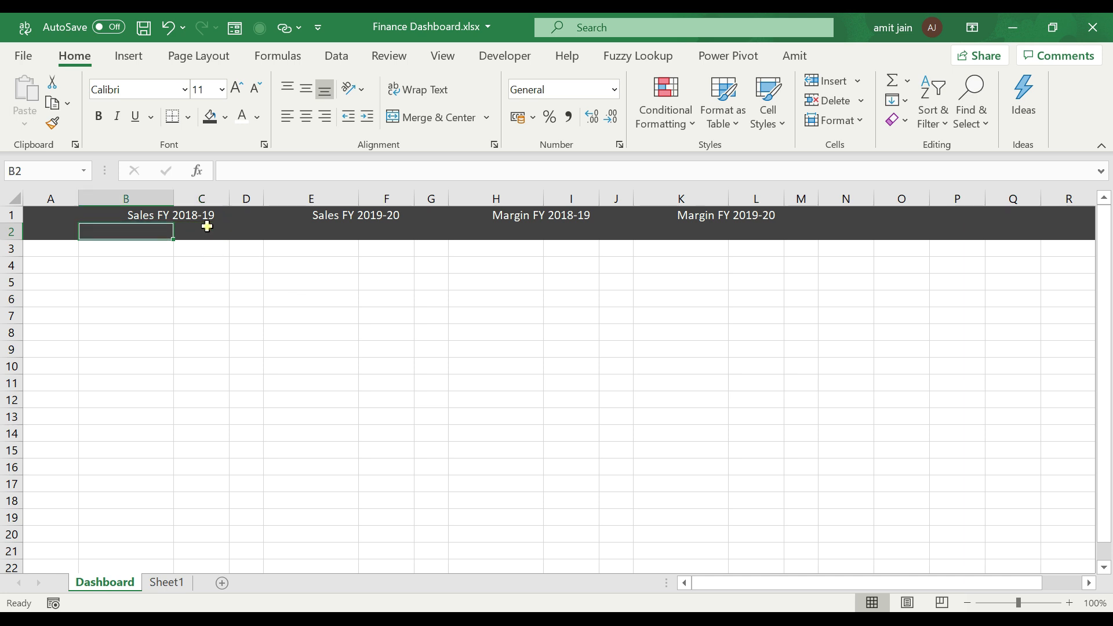
click(207, 227)
click(239, 233)
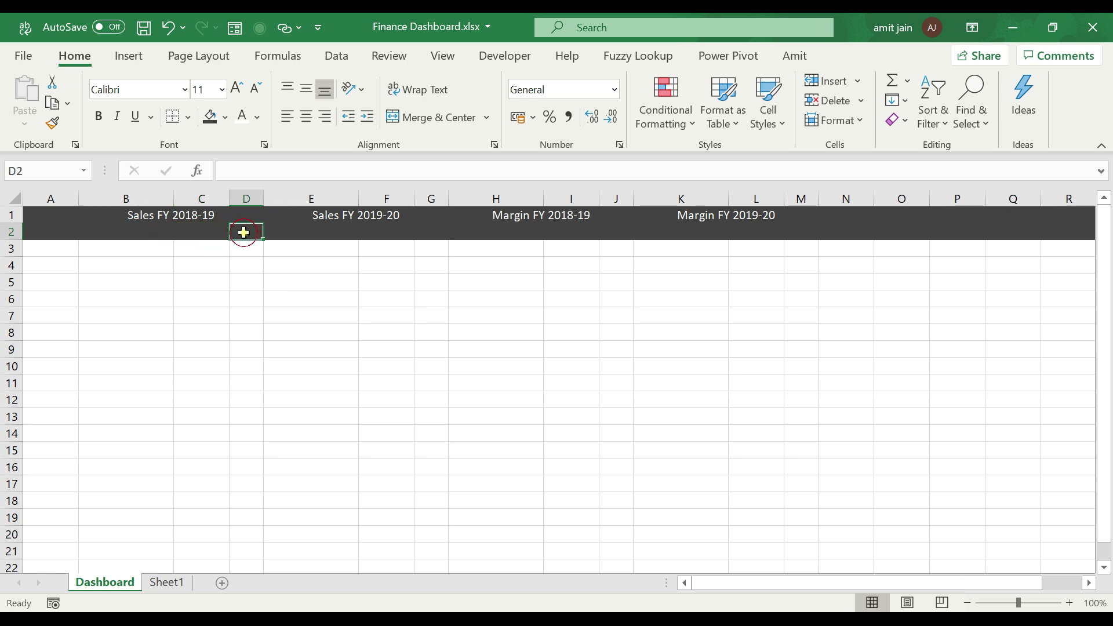
click(211, 231)
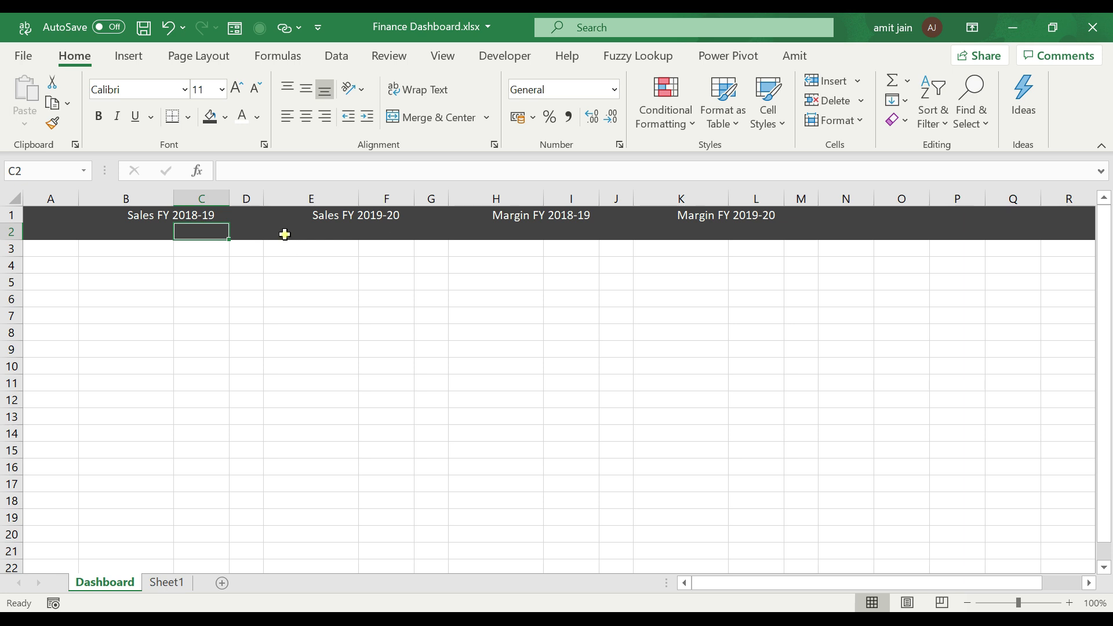
click(162, 220)
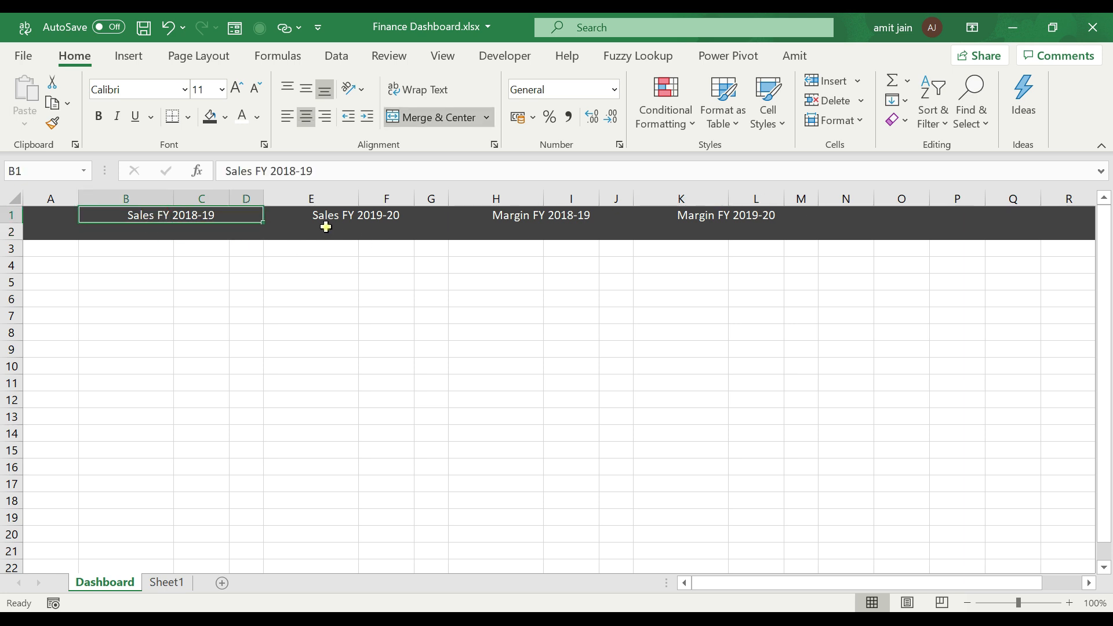
Step: Add a new worksheet between Dashboard and Sheet1 and rename it "Working"
click(152, 582)
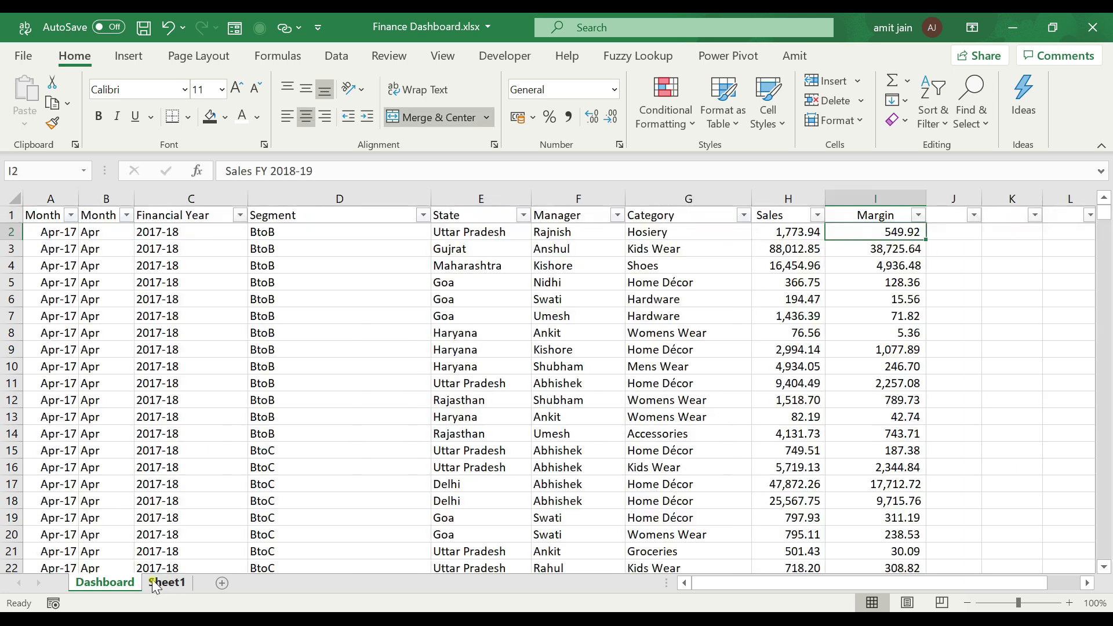
click(222, 583)
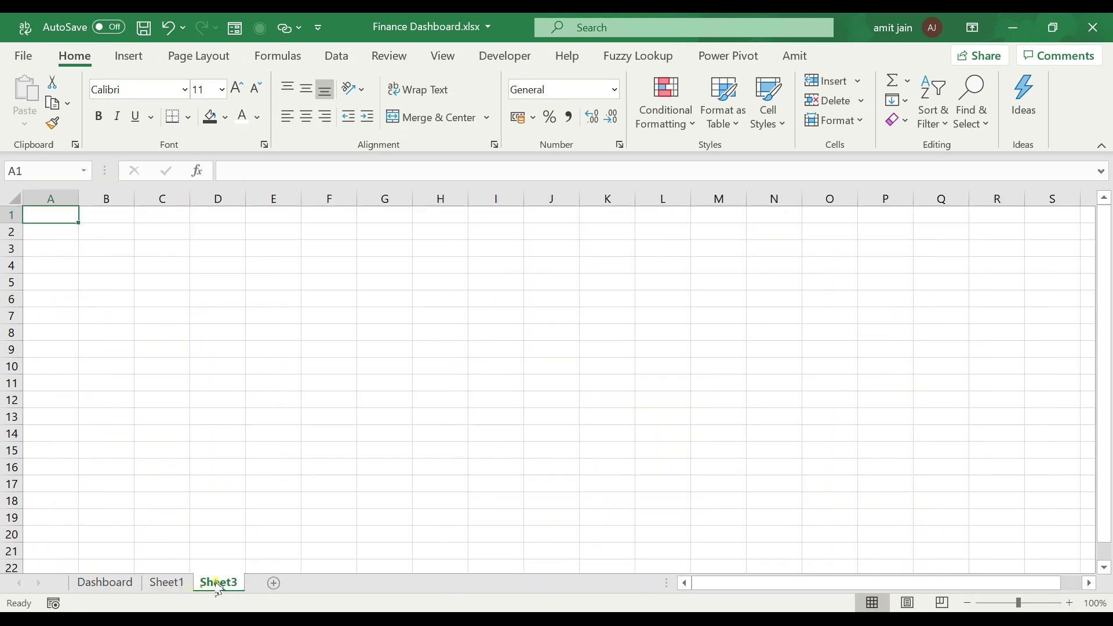
drag(173, 591, 169, 589)
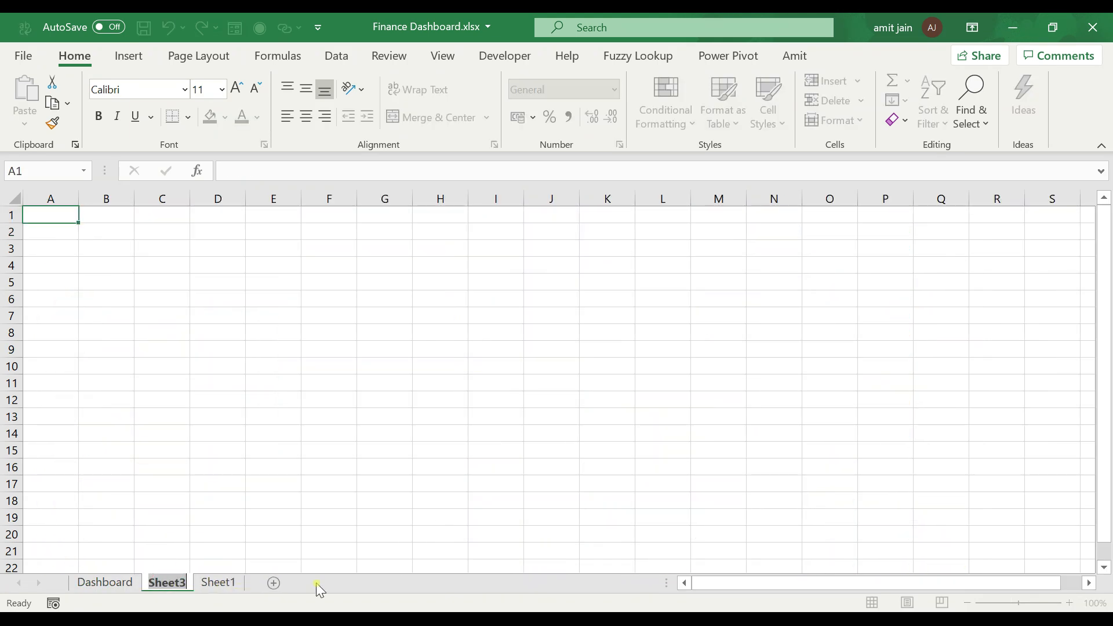
text(Working)
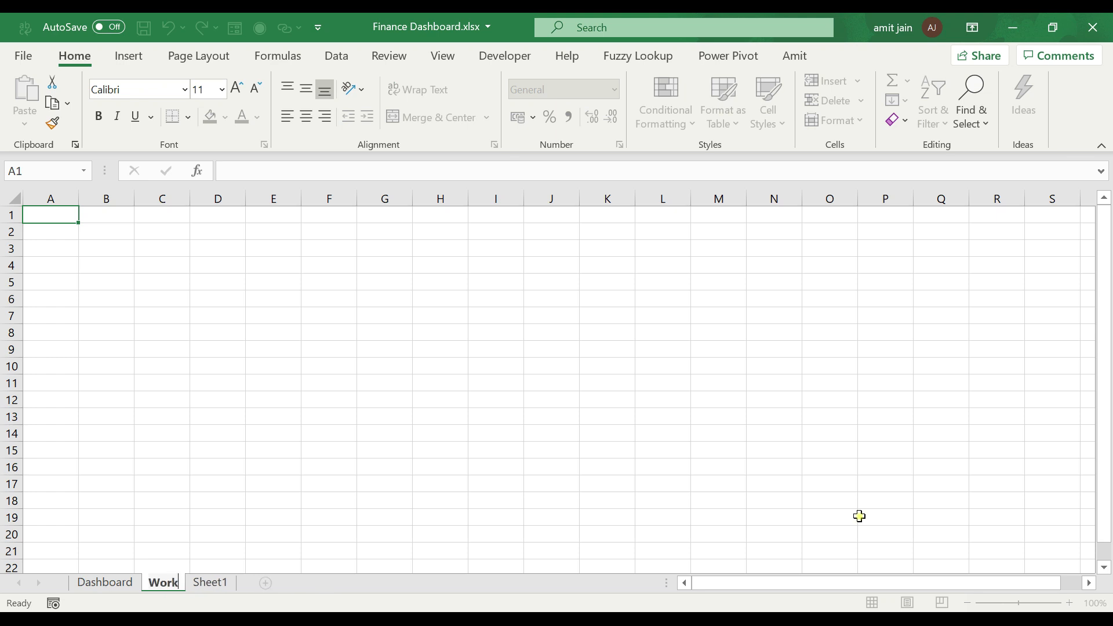
key(Return)
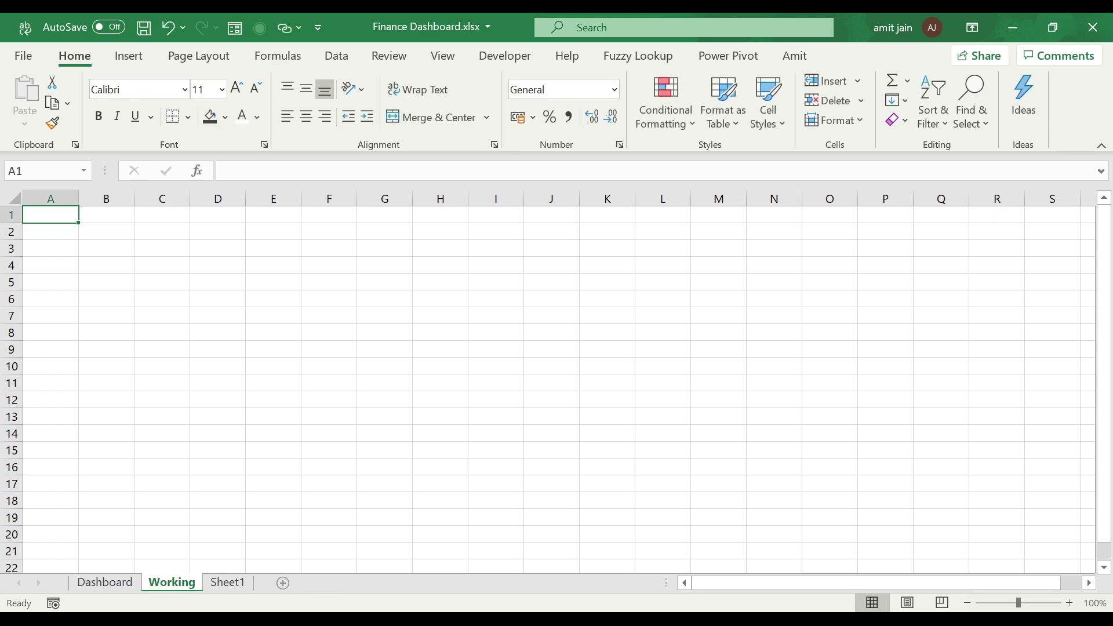
Step: Start a PivotTable from an Excel list, using the full Sheet1 data range A1:I72426 as its source
click(227, 583)
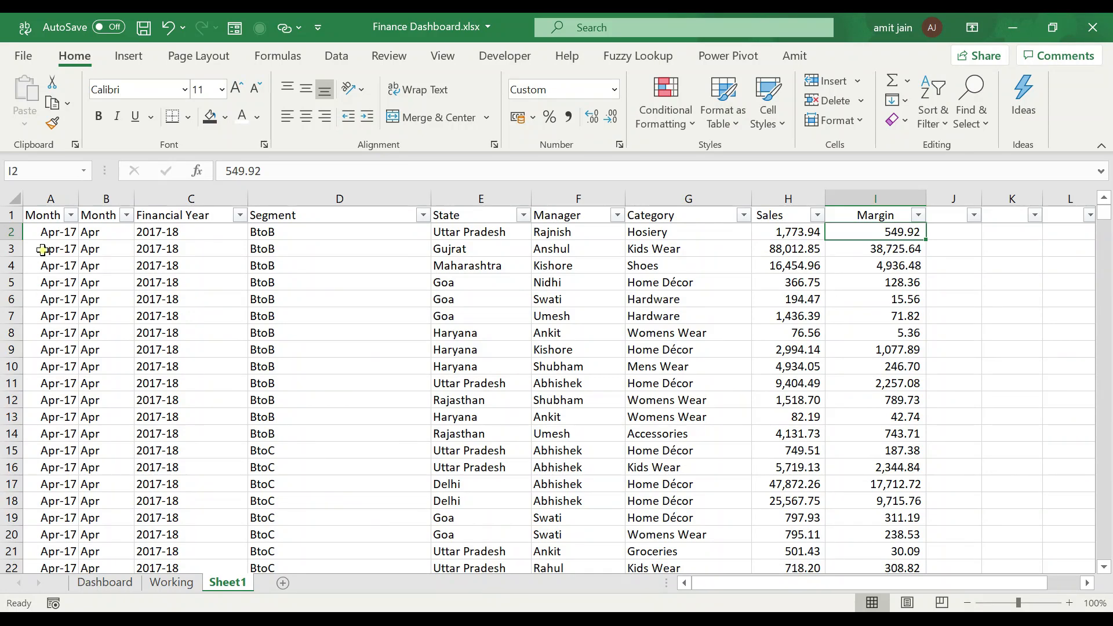
click(41, 218)
key(ctrl+shift+Right)
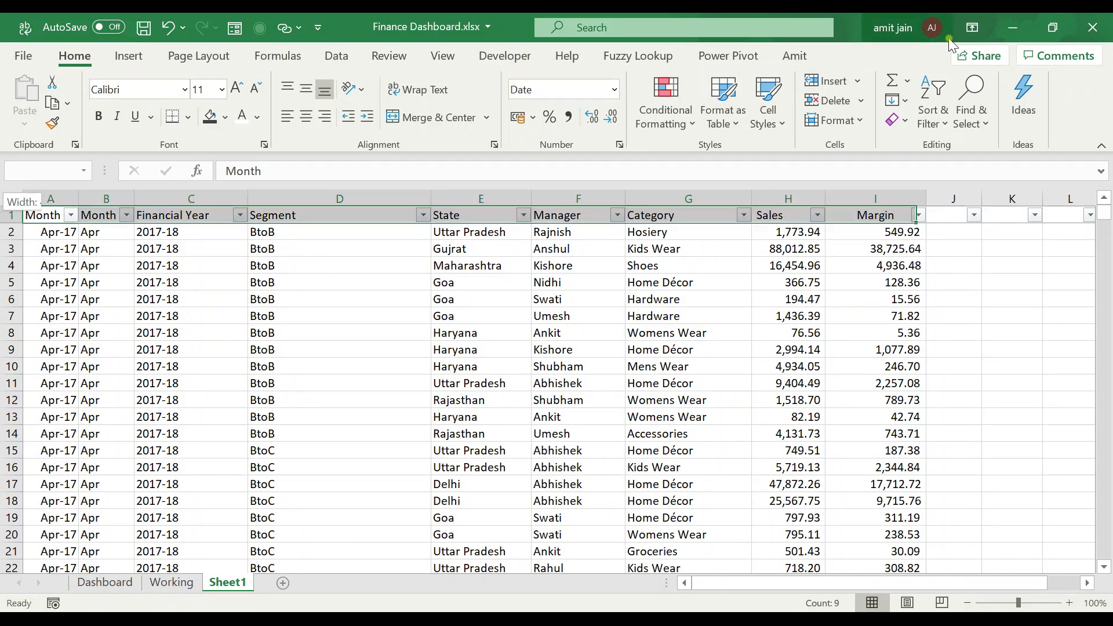
key(ctrl+shift+Down)
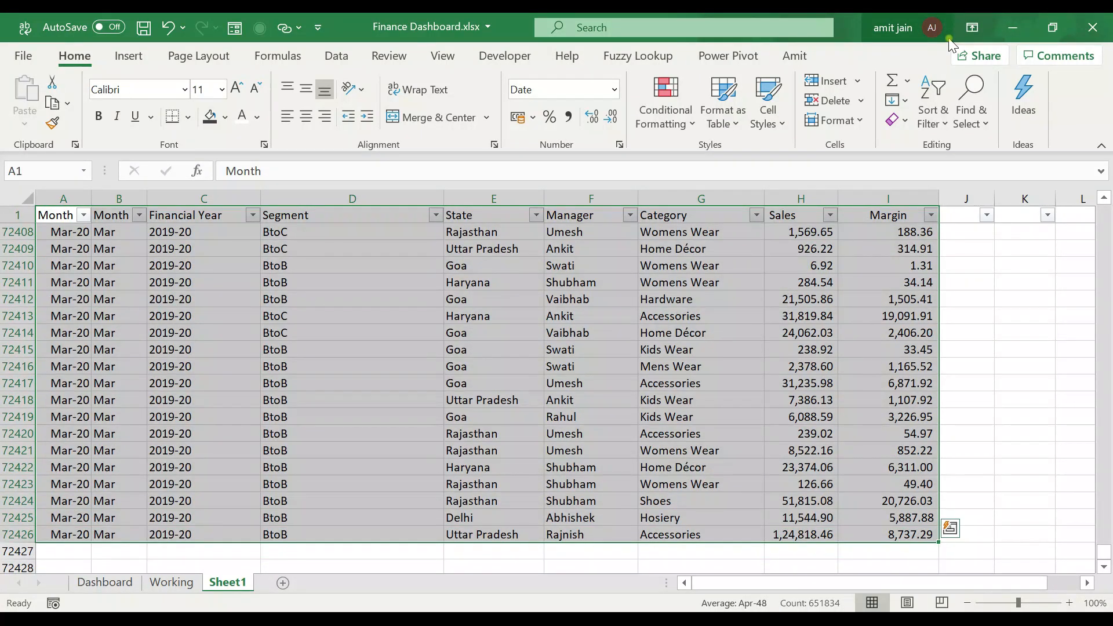
key(alt+d)
key(p)
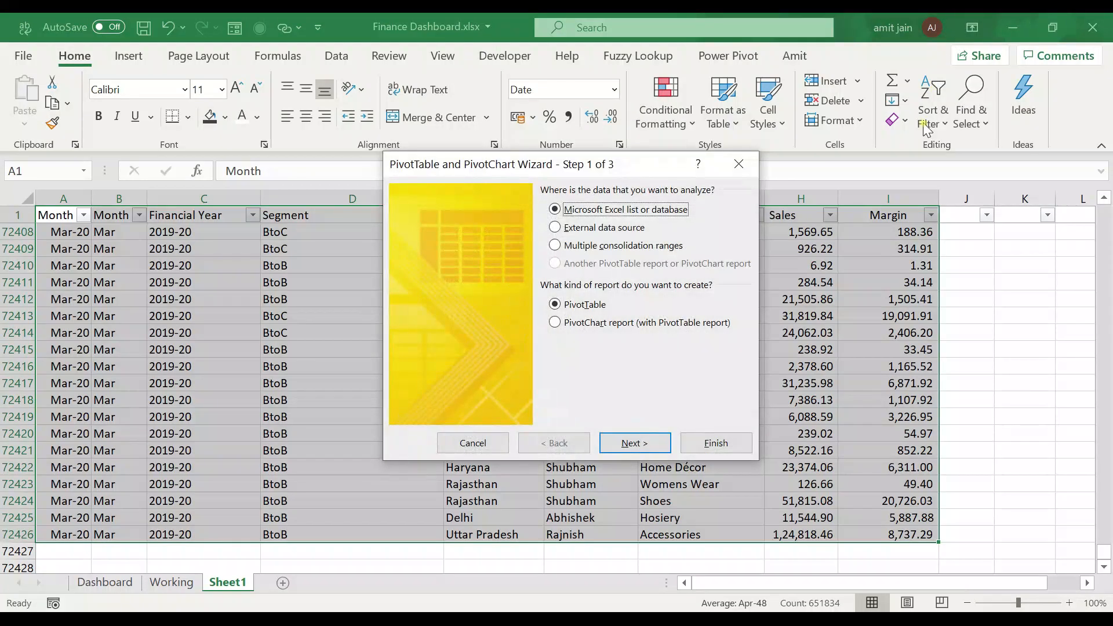
click(638, 443)
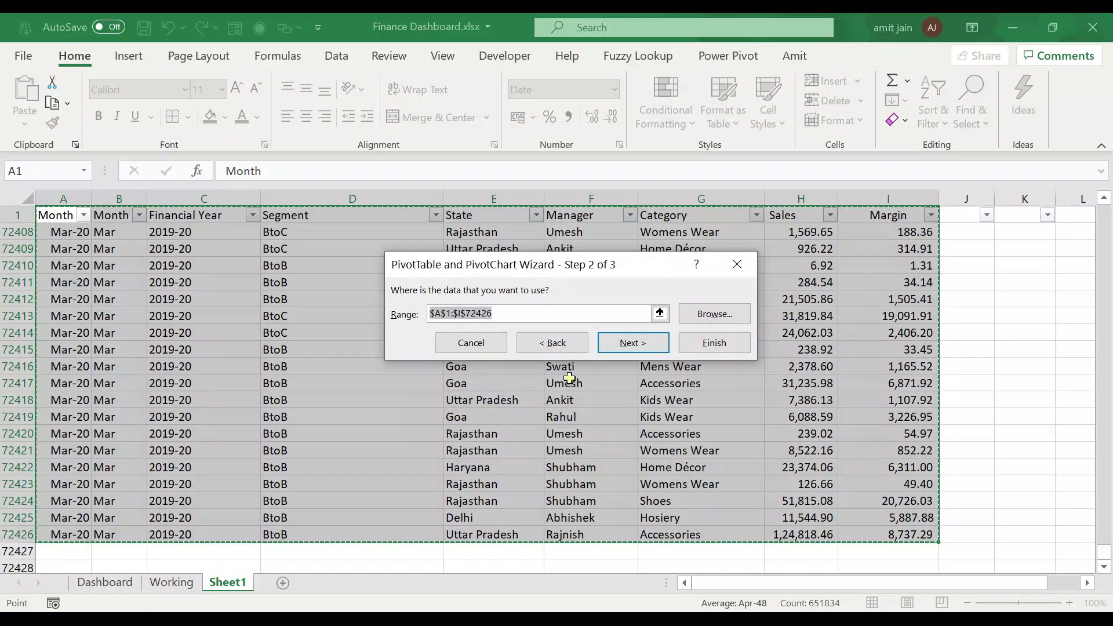
click(640, 346)
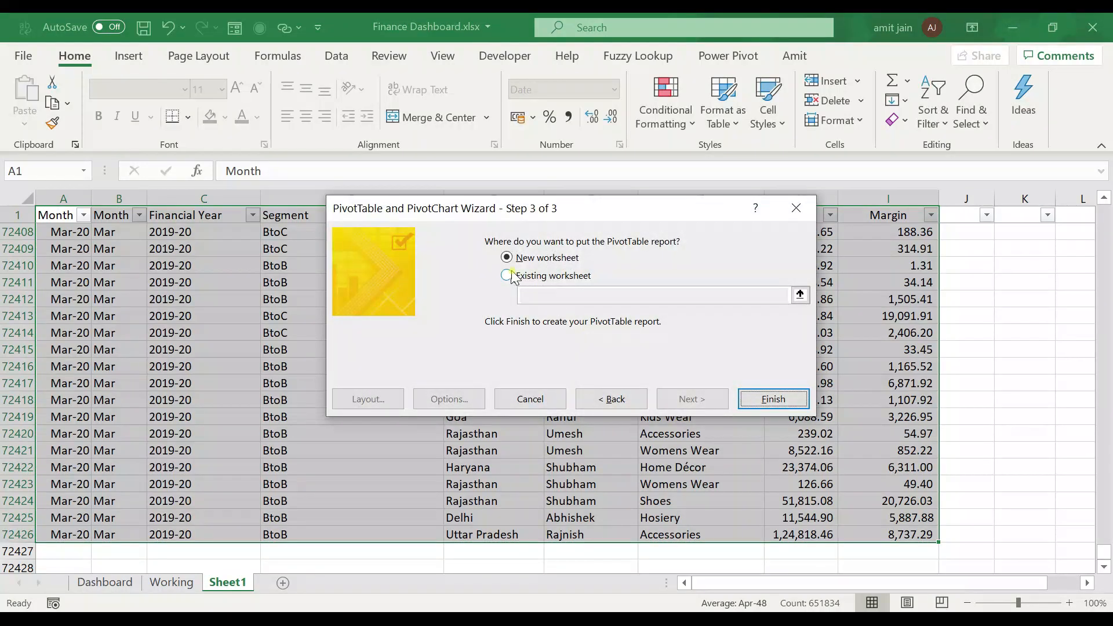
Step: Place the PivotTable on the existing Working sheet at cell A3 and create it
click(507, 275)
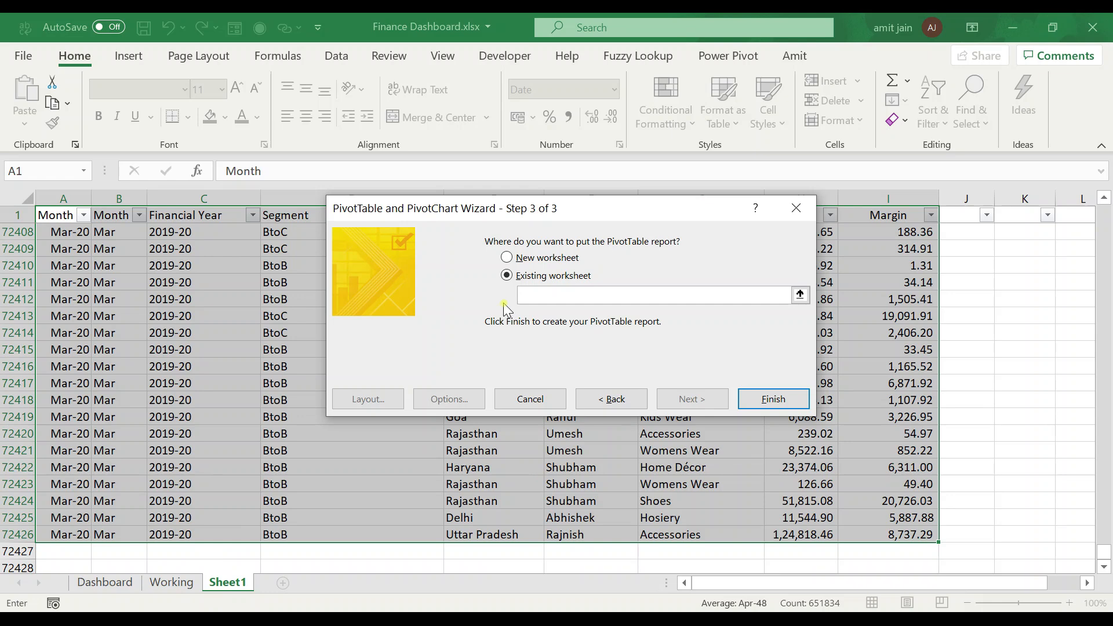
click(538, 299)
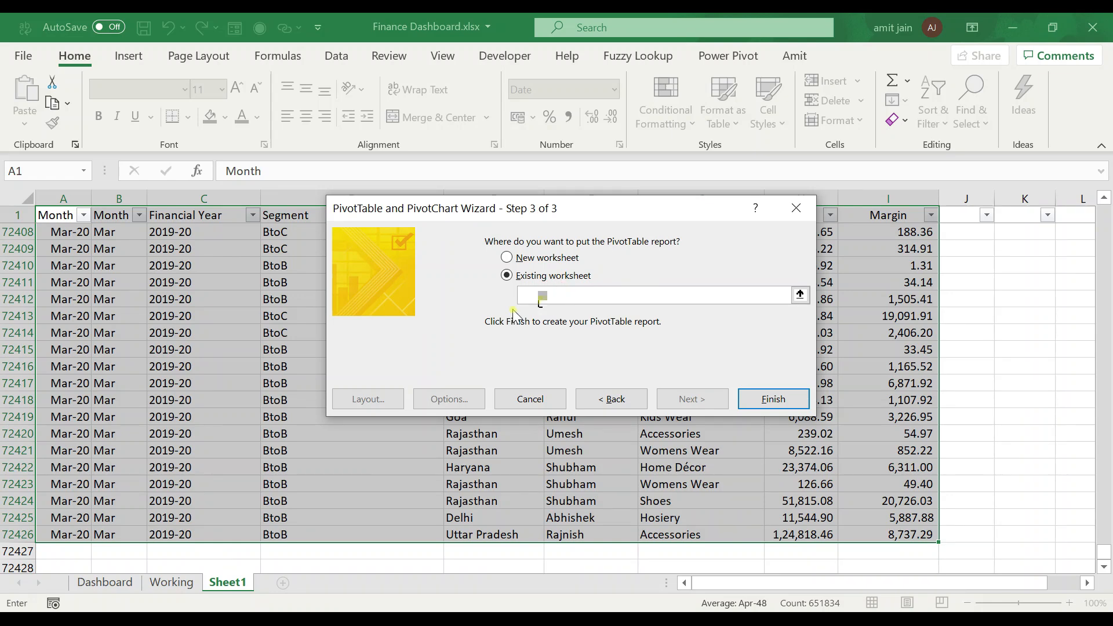
click(167, 582)
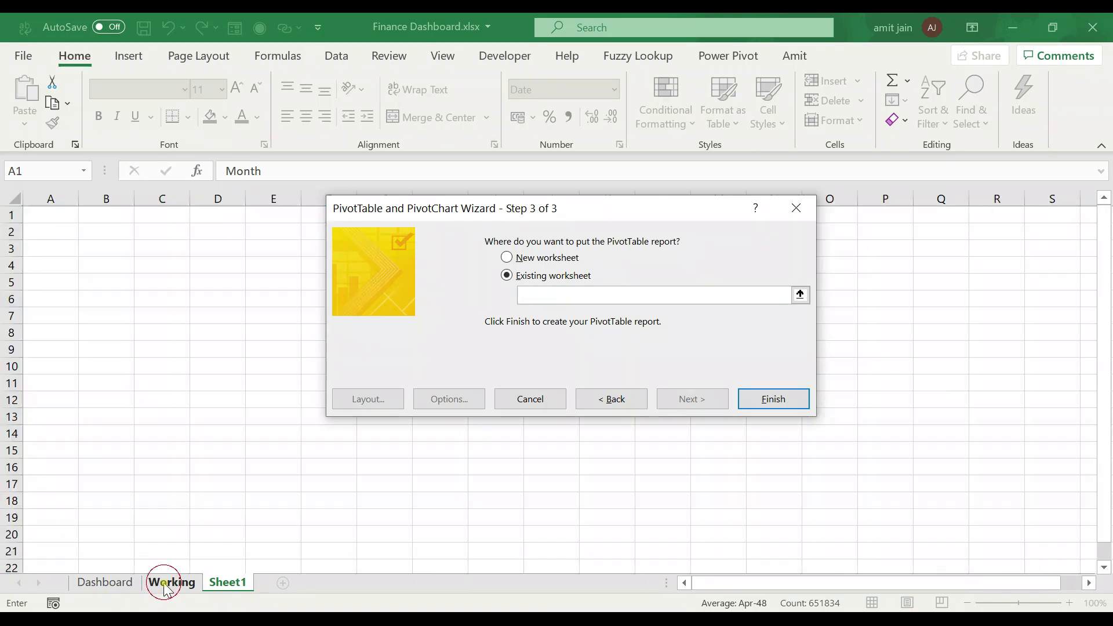
click(57, 246)
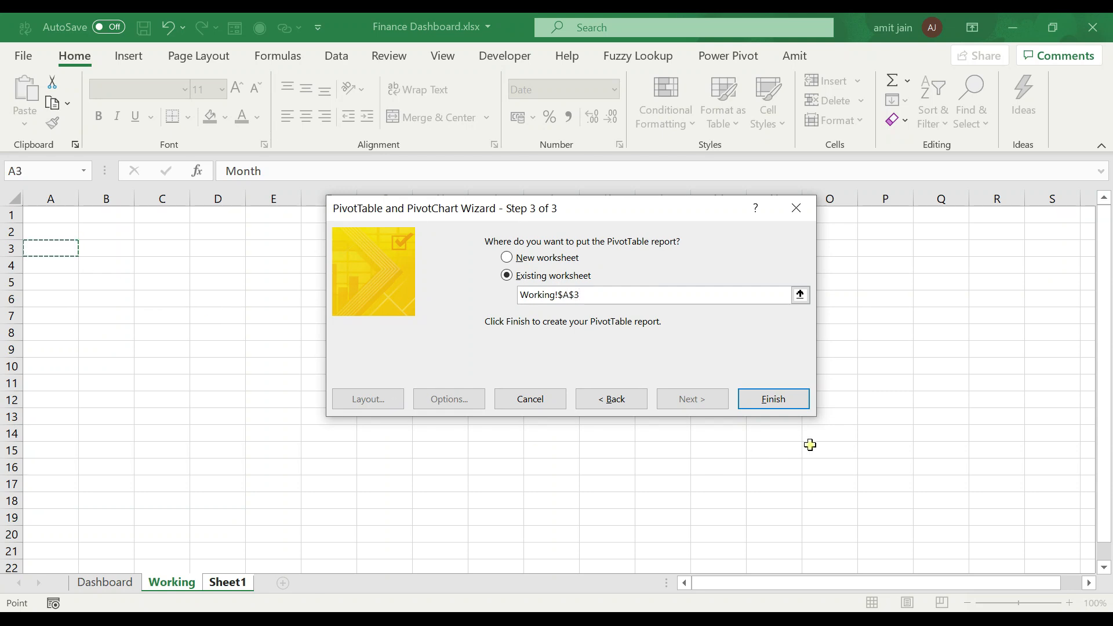
click(774, 400)
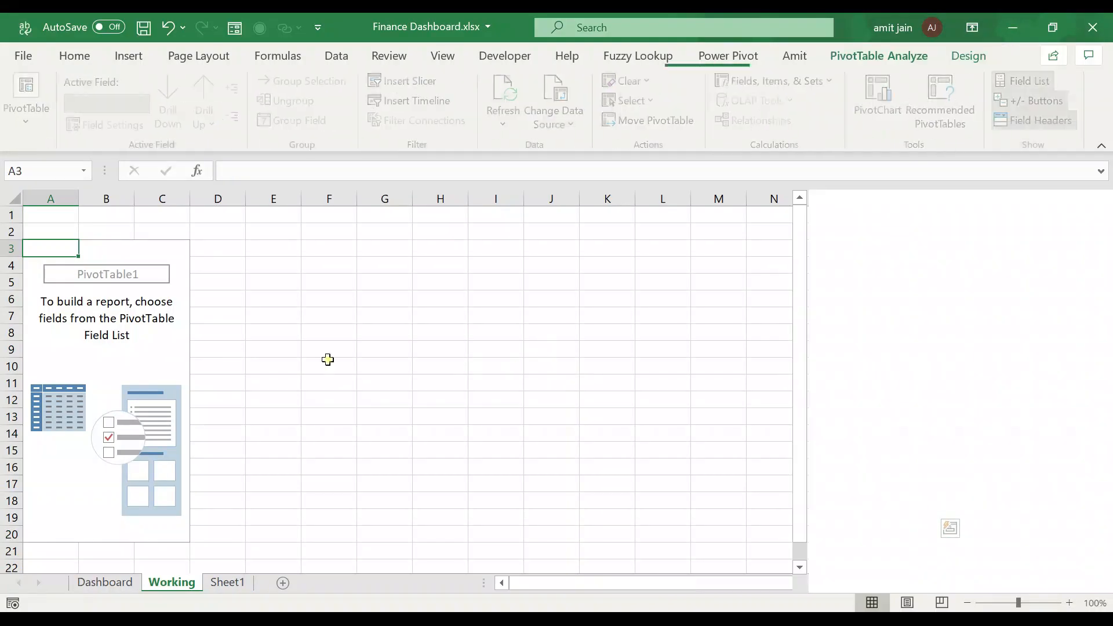
Step: Add Sales and Margin as summed values in the PivotTable and stack the Values labels in rows
click(60, 299)
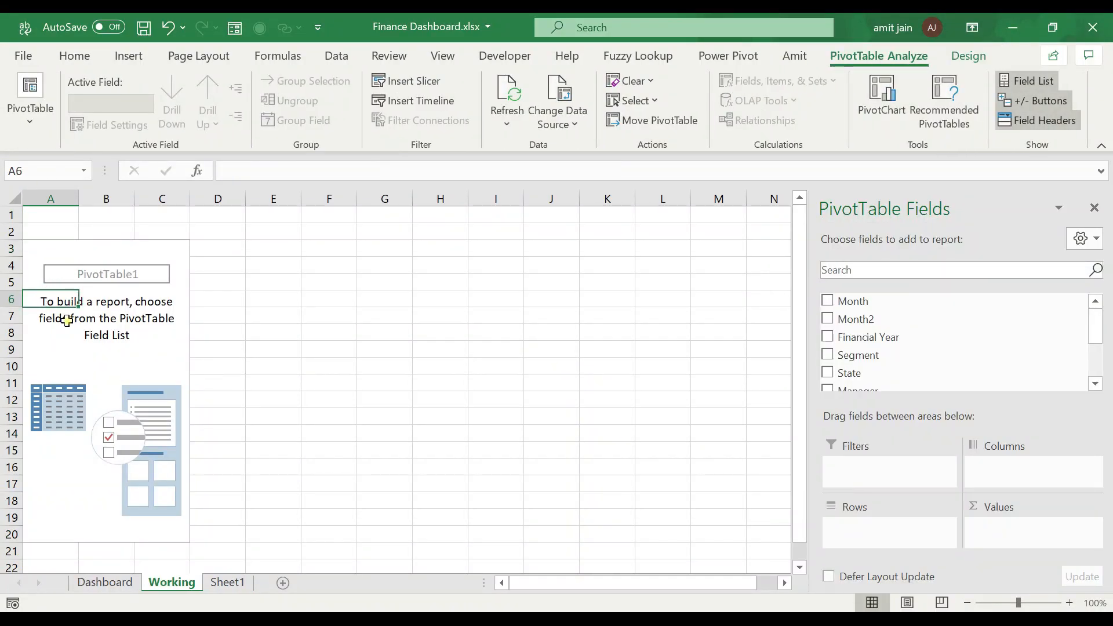
click(1097, 320)
drag(1097, 320, 1095, 349)
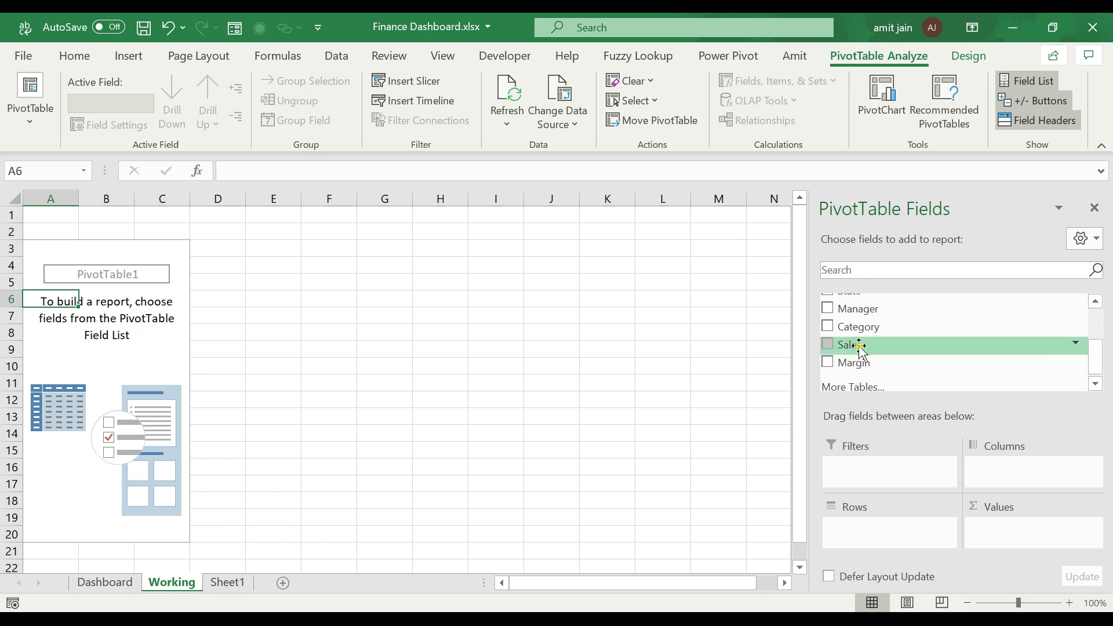
drag(860, 348, 1020, 532)
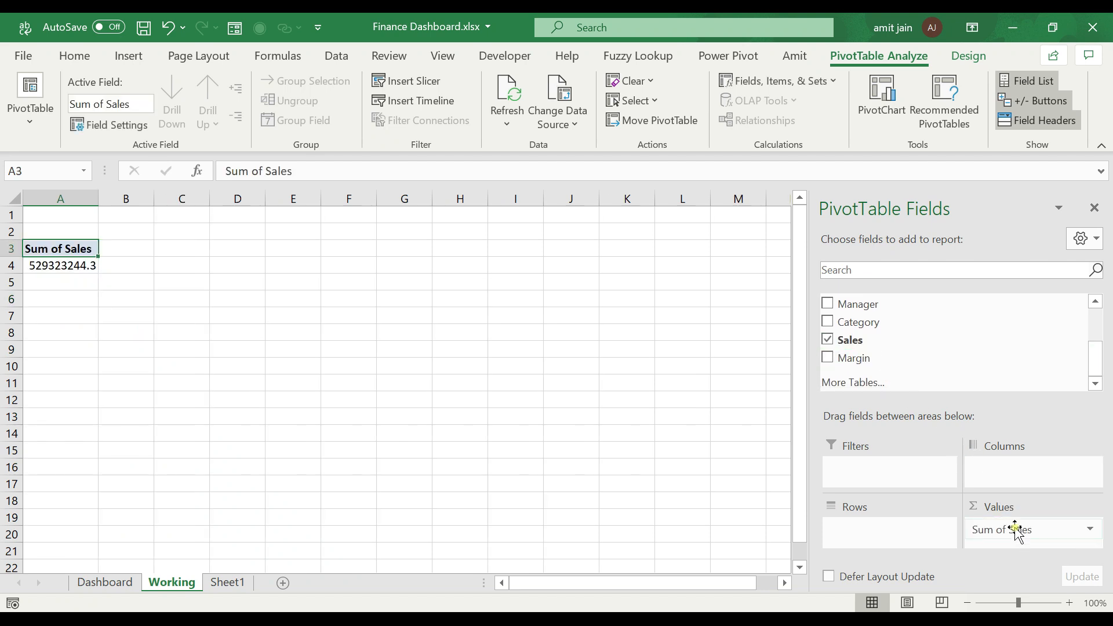
drag(852, 358, 1028, 547)
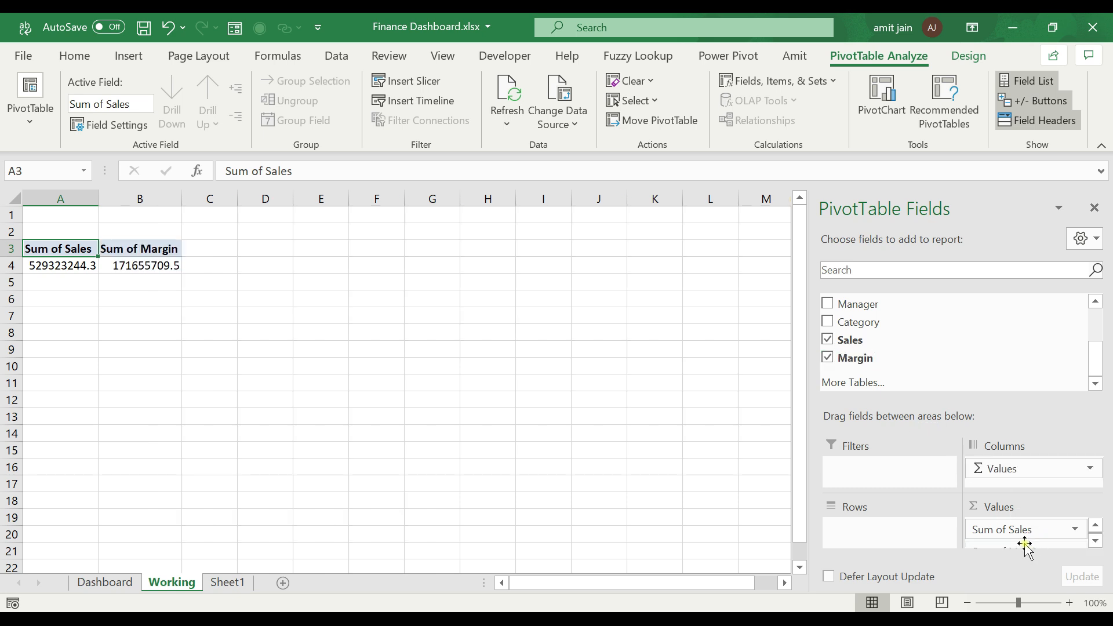
drag(1014, 467, 922, 536)
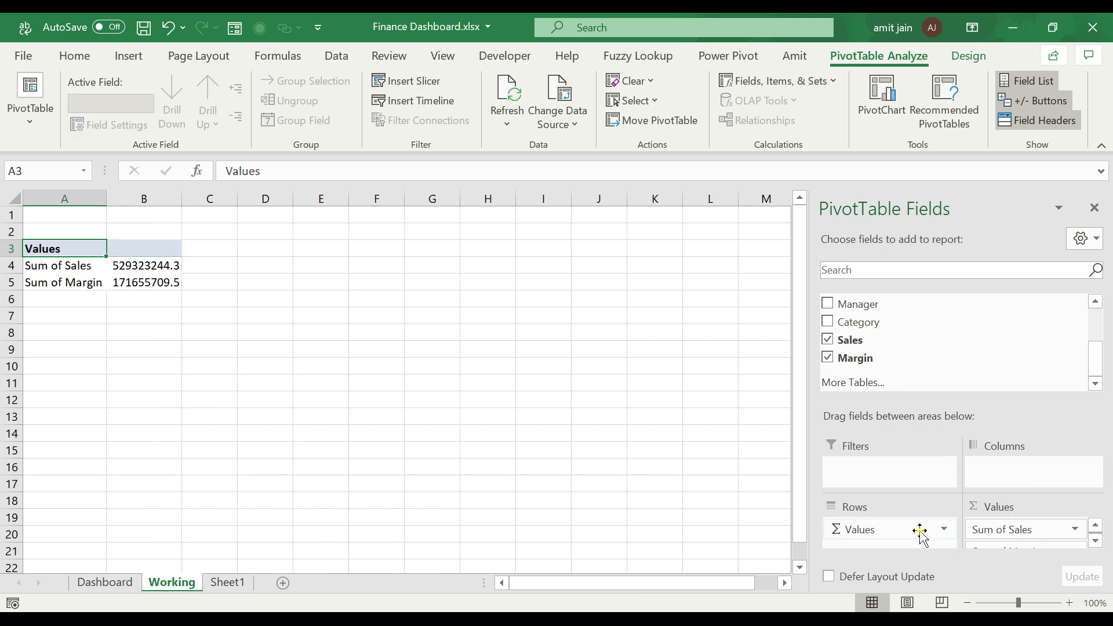
Step: Split the PivotTable into columns by Financial Year
click(141, 269)
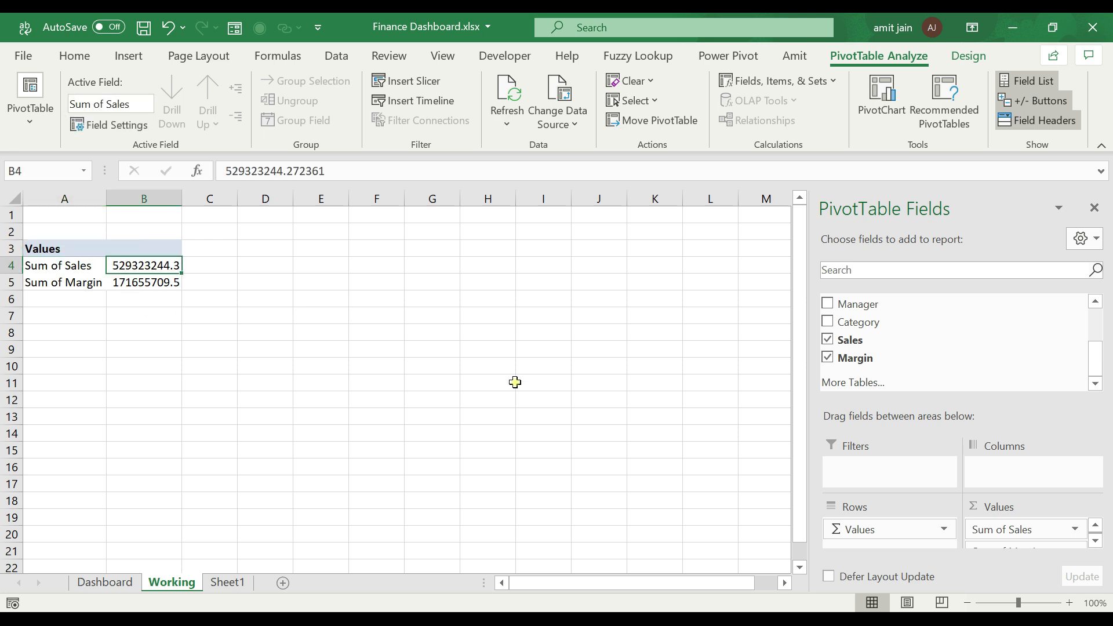
drag(1093, 357, 1094, 335)
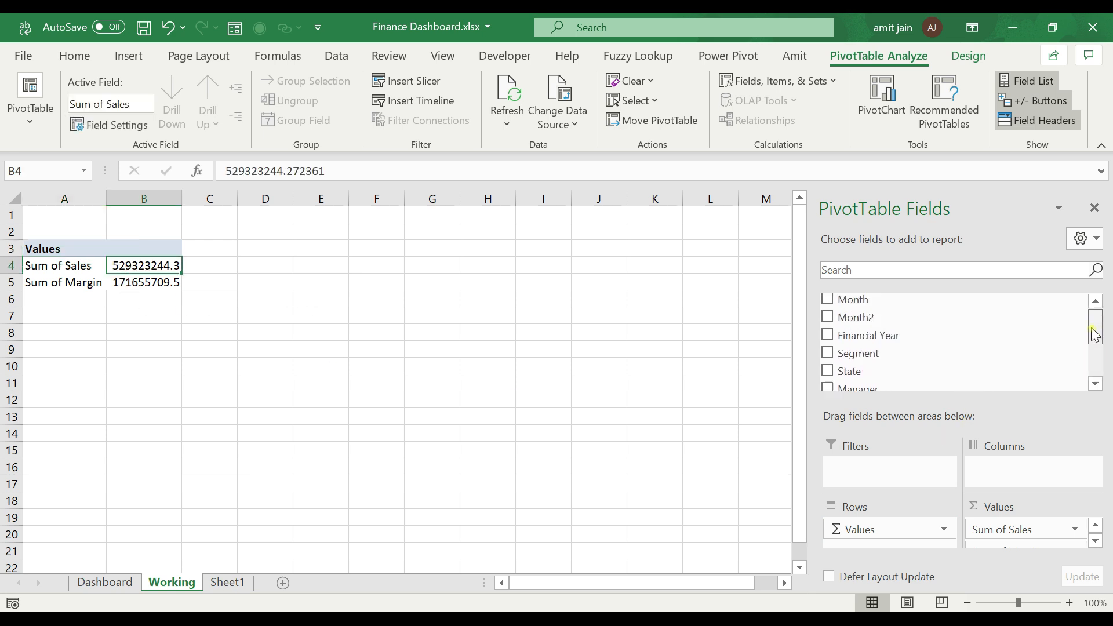
drag(869, 334, 1012, 472)
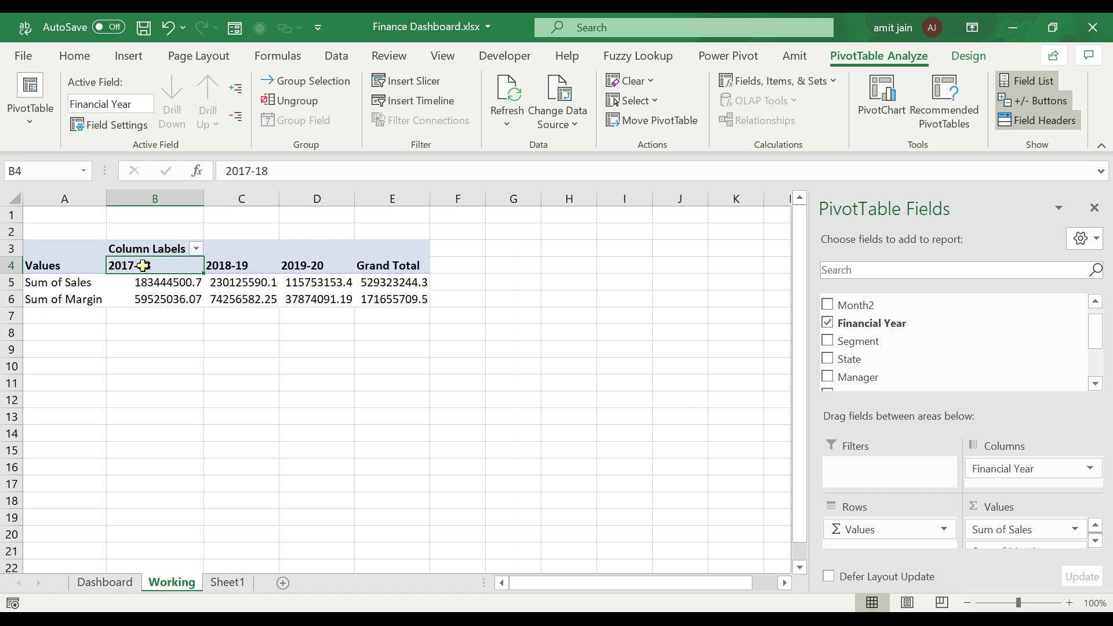
Step: Remove the Grand Total column from the PivotTable
drag(185, 264, 302, 268)
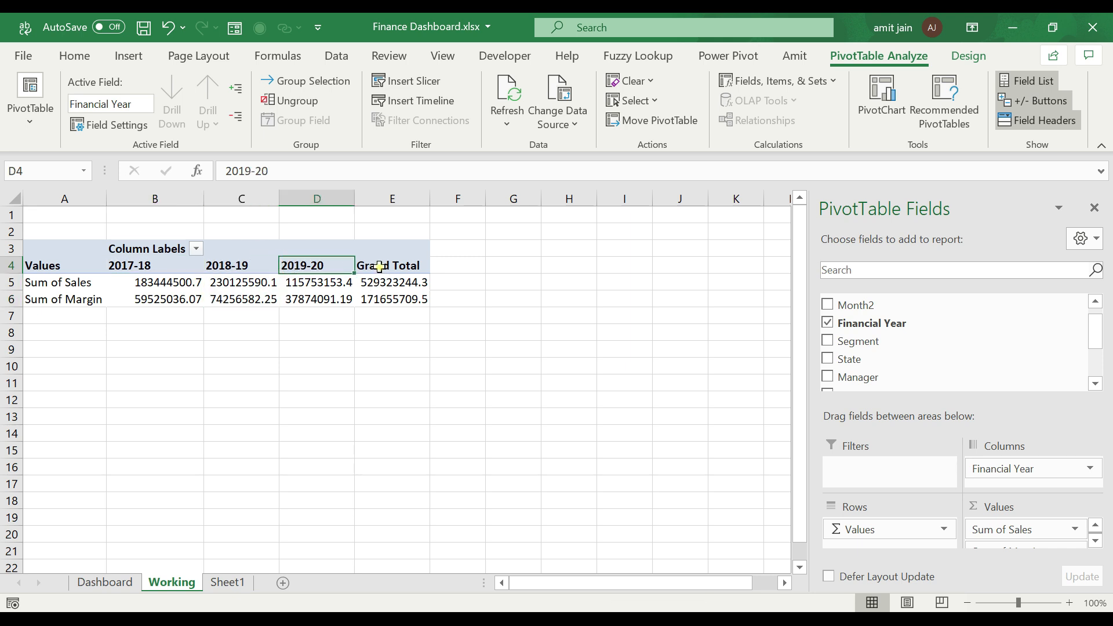
click(380, 268)
right_click(381, 270)
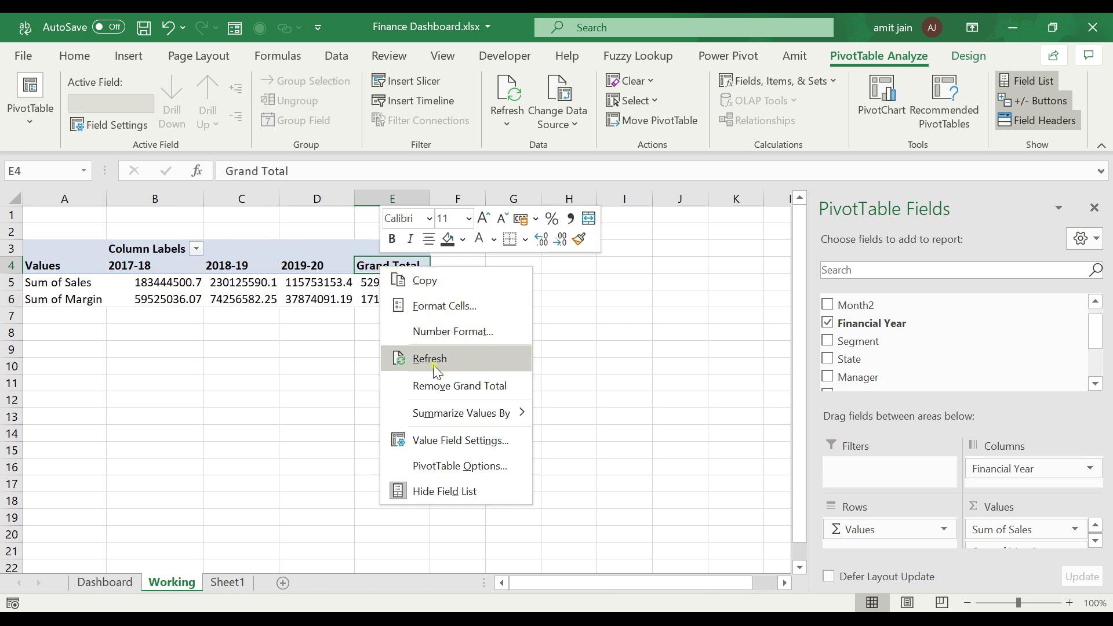
click(438, 387)
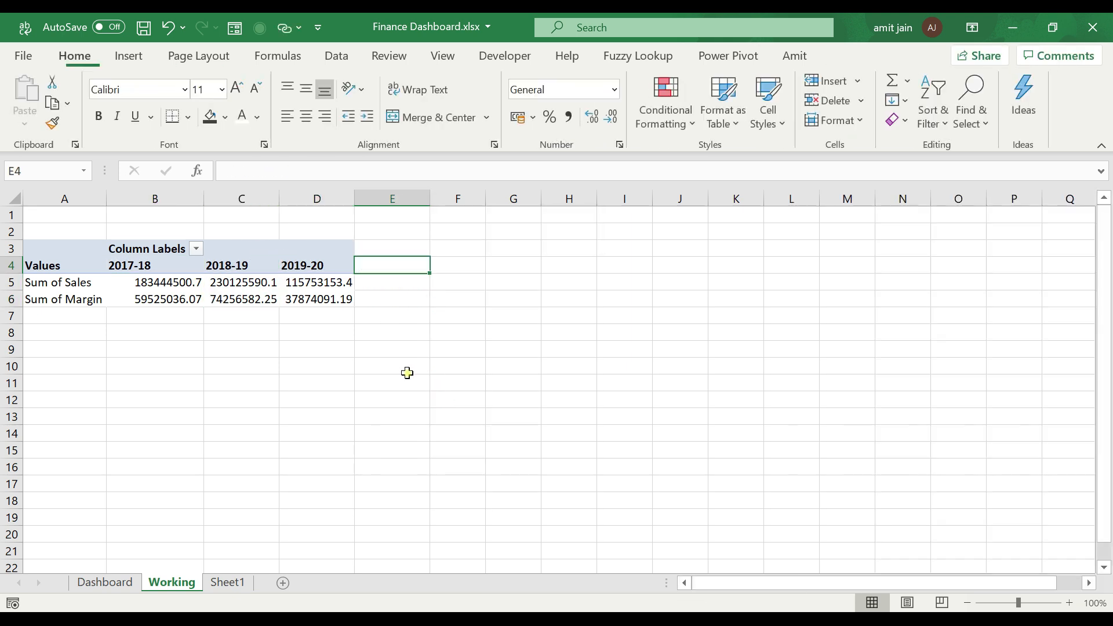
Step: Select cell A7 directly below the PivotTable's Sum of Margin row
click(65, 283)
click(92, 298)
click(149, 298)
click(76, 319)
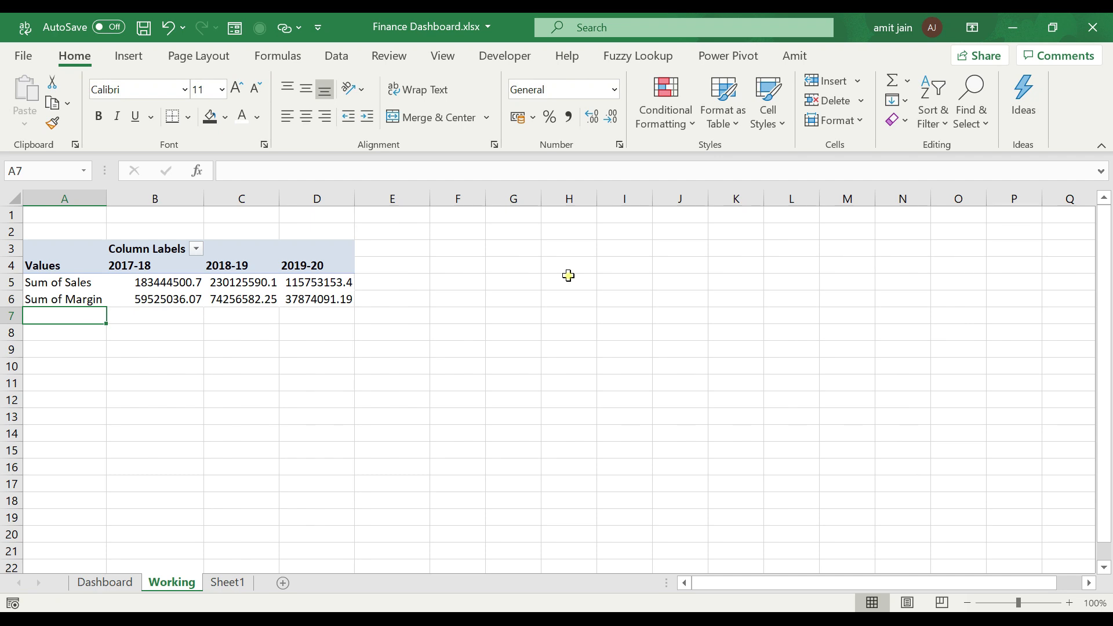
text(Increase)
key(BackSpace)
key(BackSpace)
key(BackSpace)
key(BackSpace)
key(BackSpace)
key(BackSpace)
key(BackSpace)
key(BackSpace)
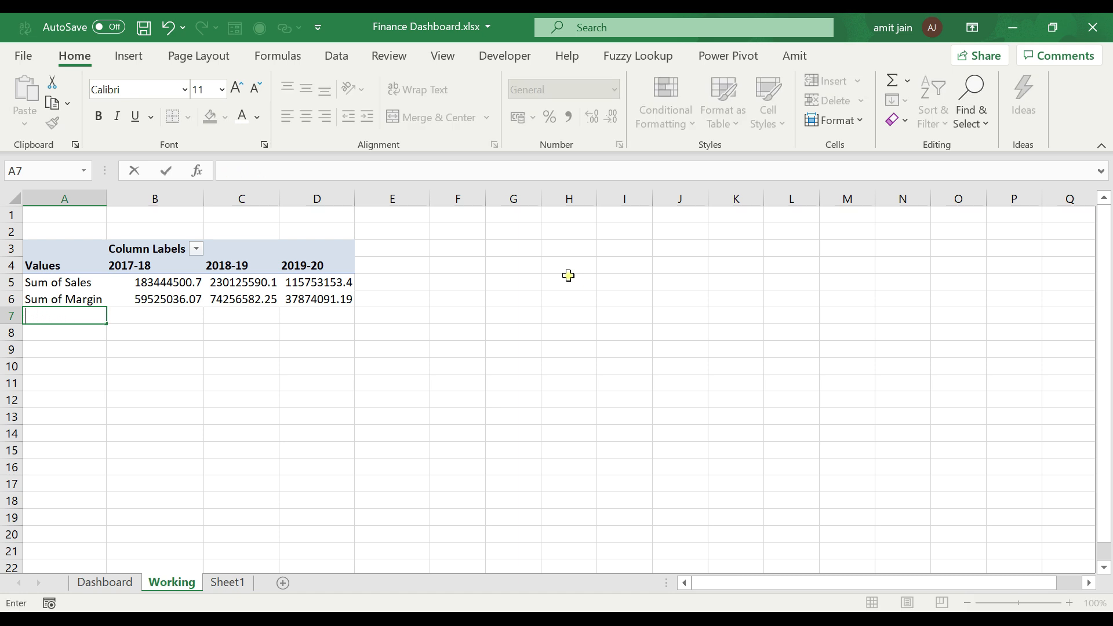
Step: Label cells A7 and A8 "Change in Sale %" and "Change in Margin %"
text(Change in Sale %)
key(Return)
text(Change in Margin)
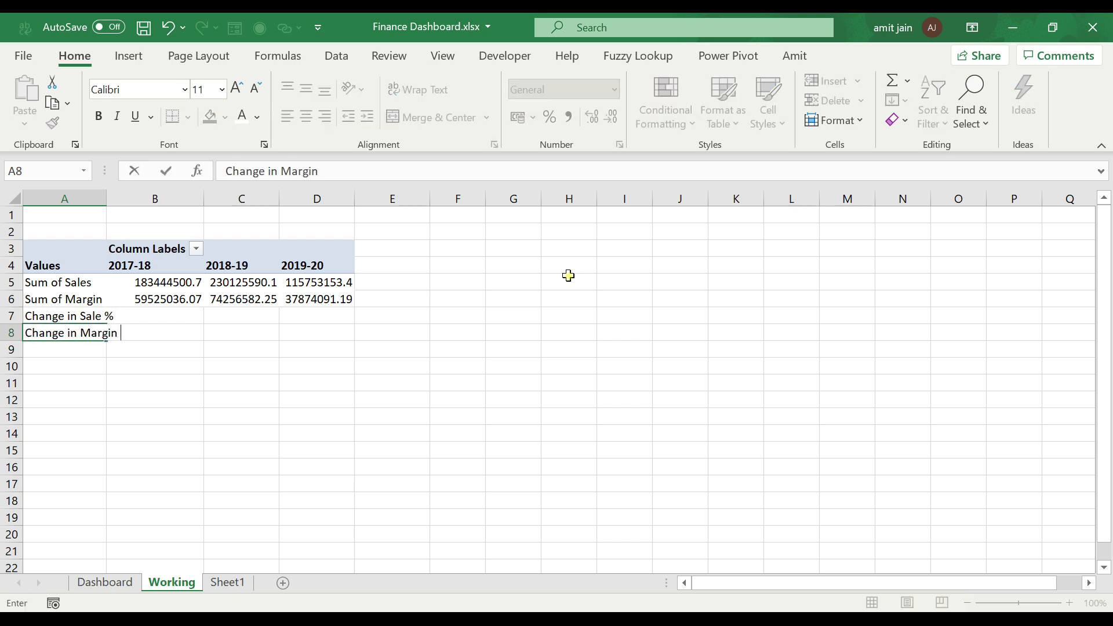
text( %)
Step: Calculate the 2018-19 sales change in C7 with =(C5-B5)/B5 and format it as a percentage
key(Up)
key(Right)
key(Right)
text(=)
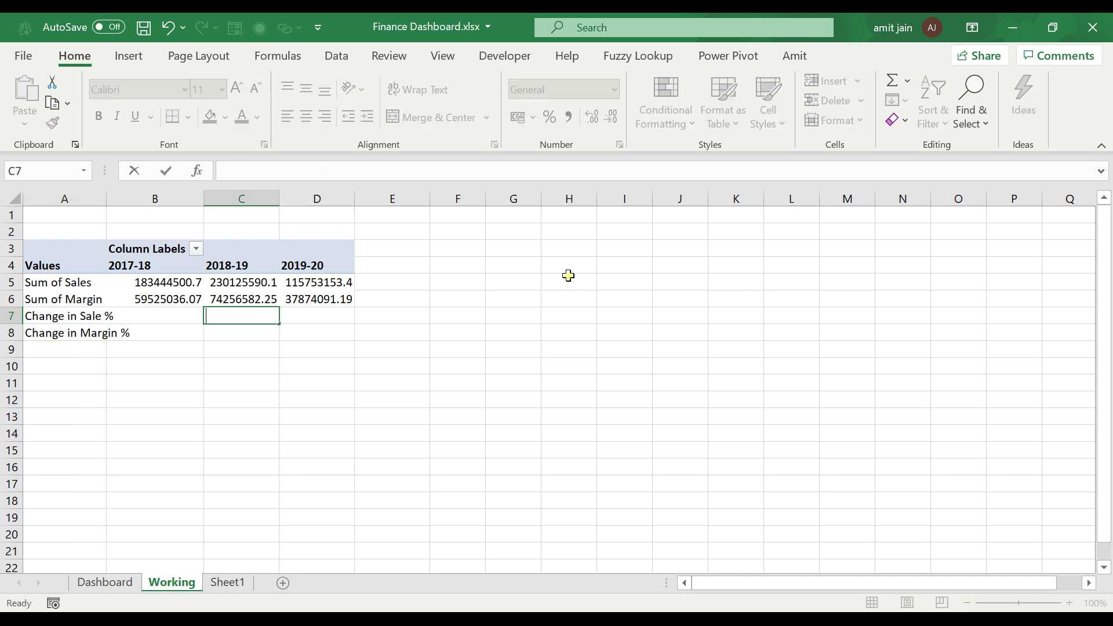
text(()
key(Up)
key(Up)
text(-)
key(Up)
key(Up)
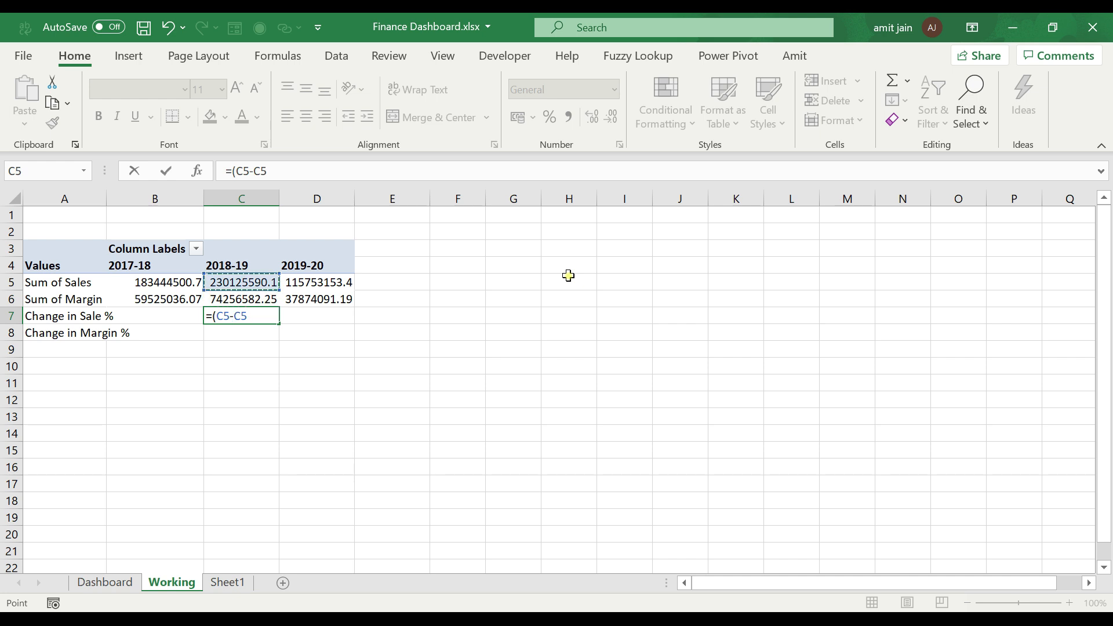
key(Left)
text())
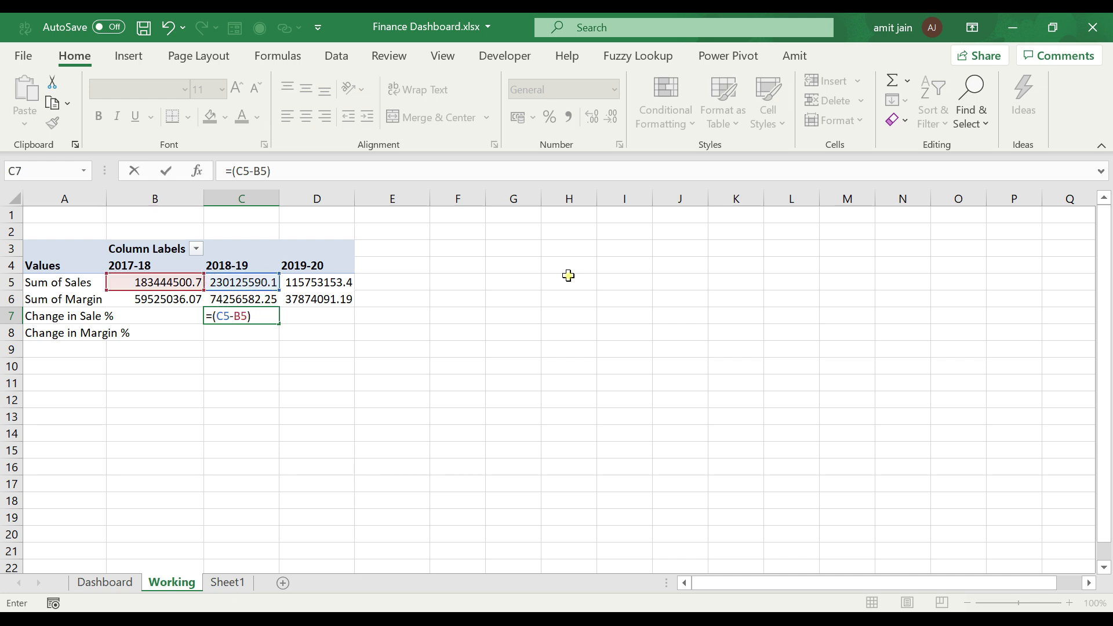
text(/)
key(Up)
key(Up)
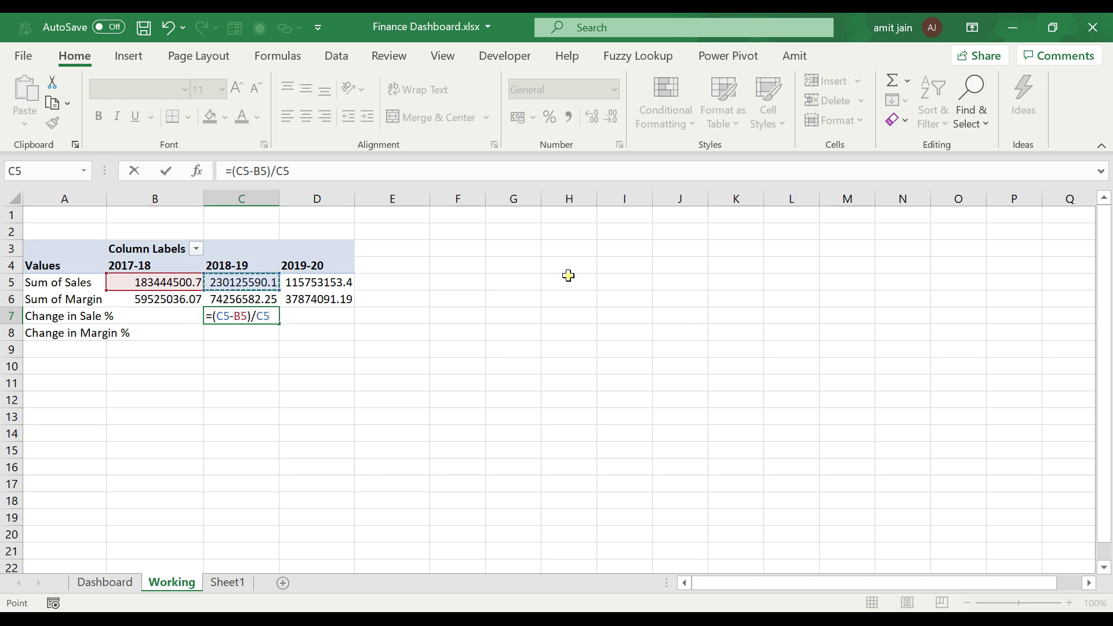
key(Left)
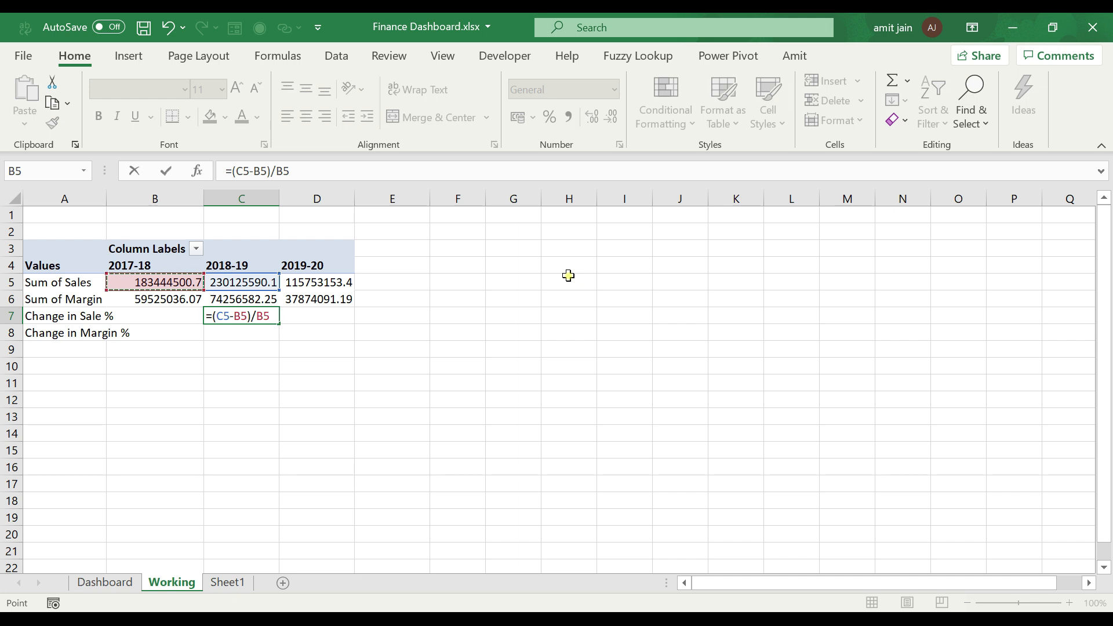
key(ctrl+Return)
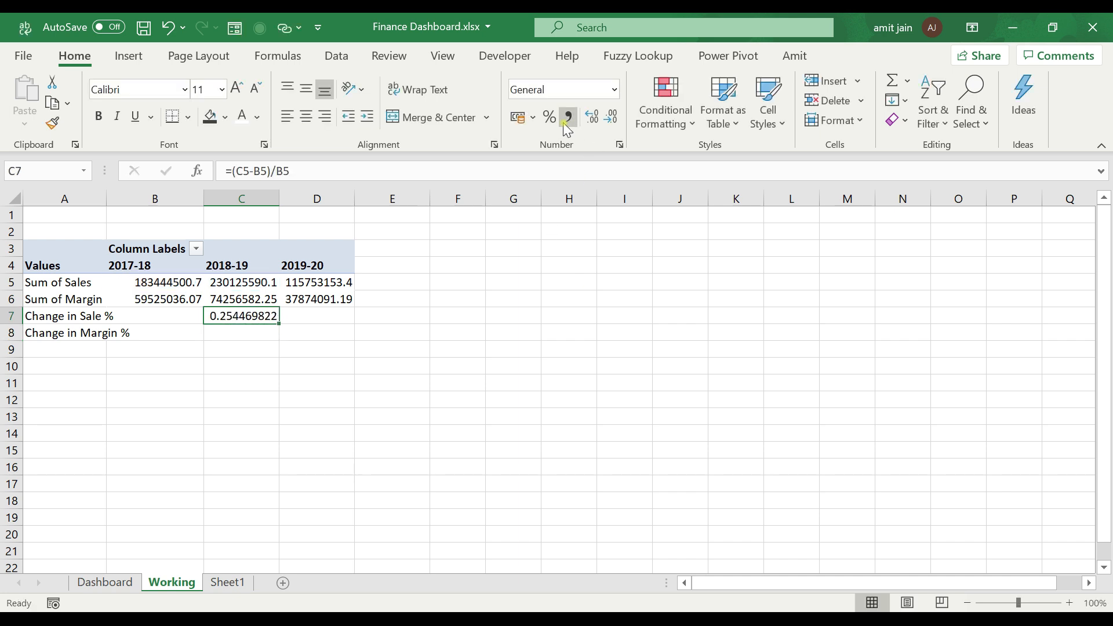
click(549, 116)
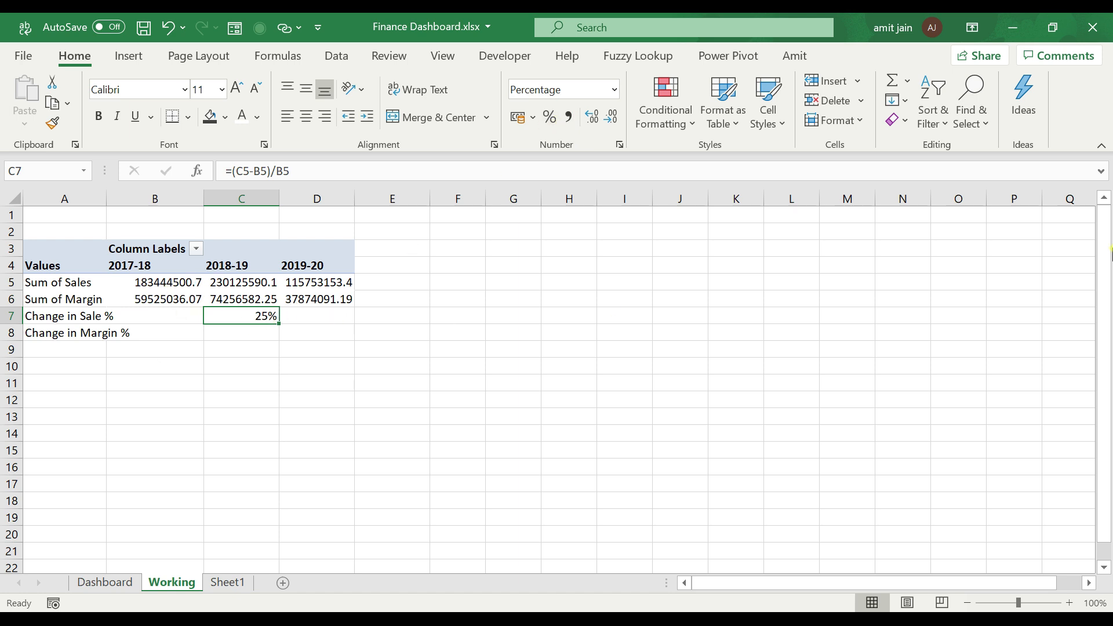
Step: Copy the sales change formula from C7 to the 2019-20 column in D7
key(ctrl+c)
key(Right)
key(Return)
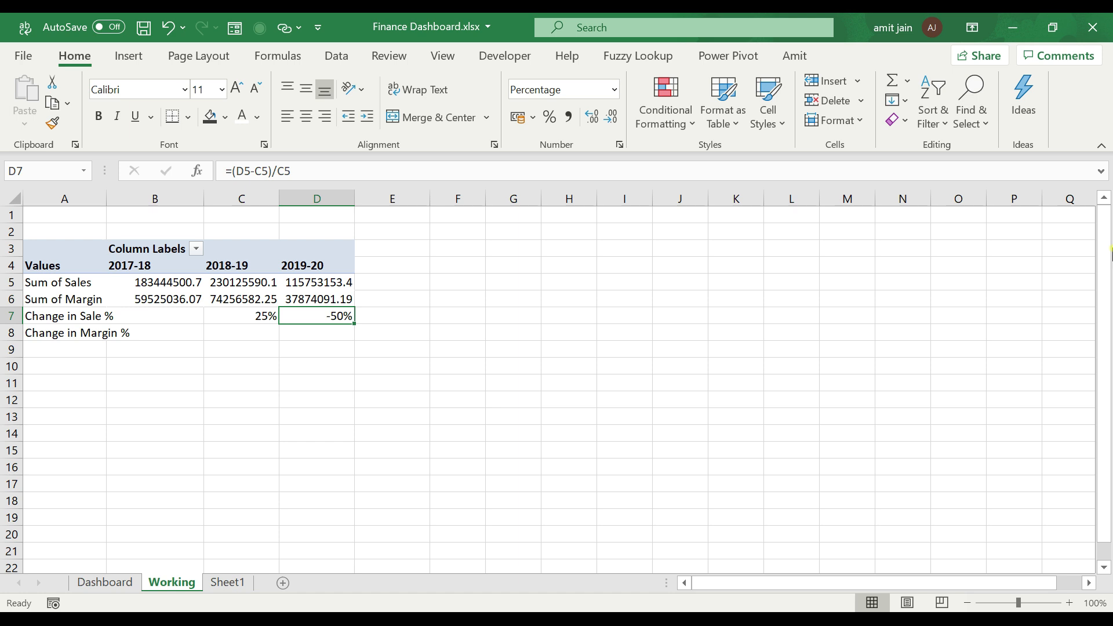
Step: Copy the sales change formulas in C7:D7 down to the Change in Margin % row
key(Left)
key(shift+Right)
key(ctrl+c)
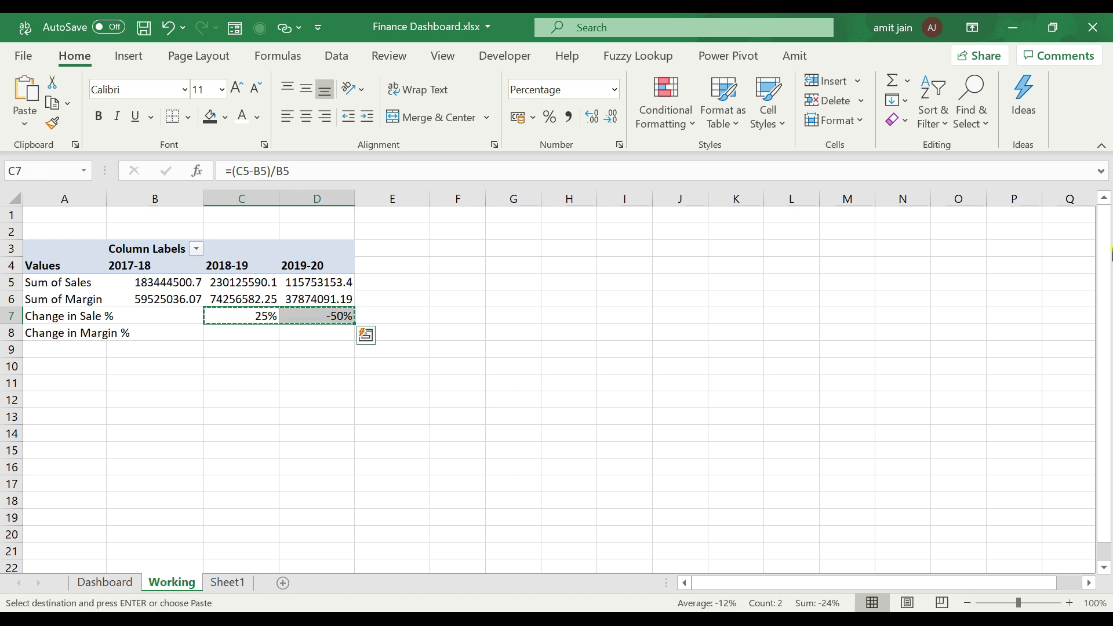
key(Down)
key(Return)
key(Up)
key(Down)
key(ctrl+Left)
key(Up)
key(Up)
key(ctrl+Right)
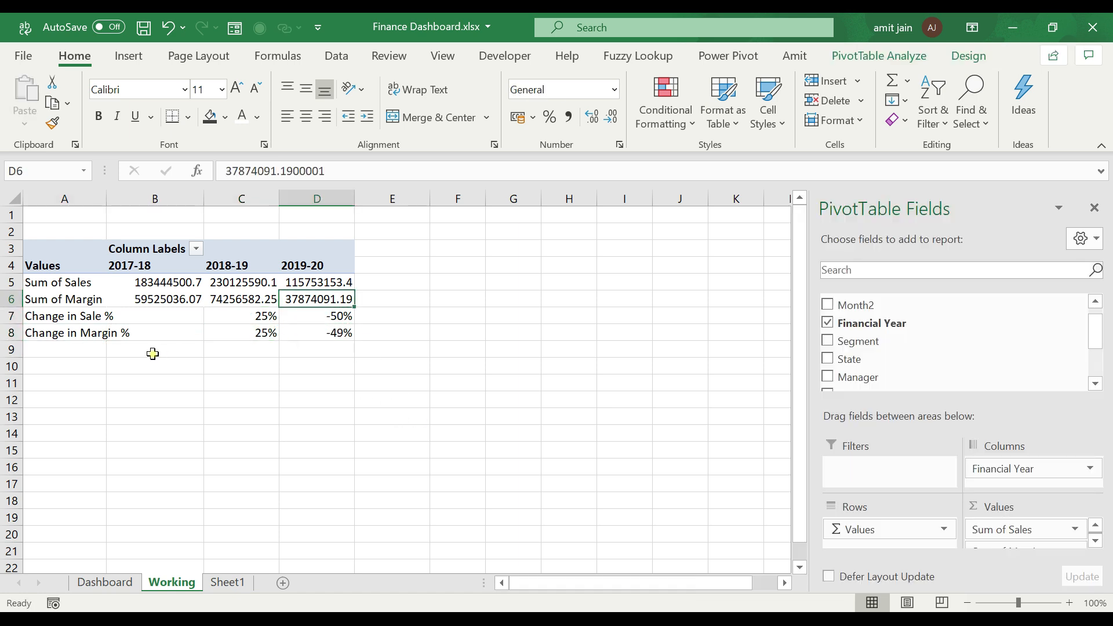
Step: On the Dashboard sheet, link B2 under Sales FY 2018-19 to the 2018-19 sales total in Working!C5
click(102, 582)
click(154, 231)
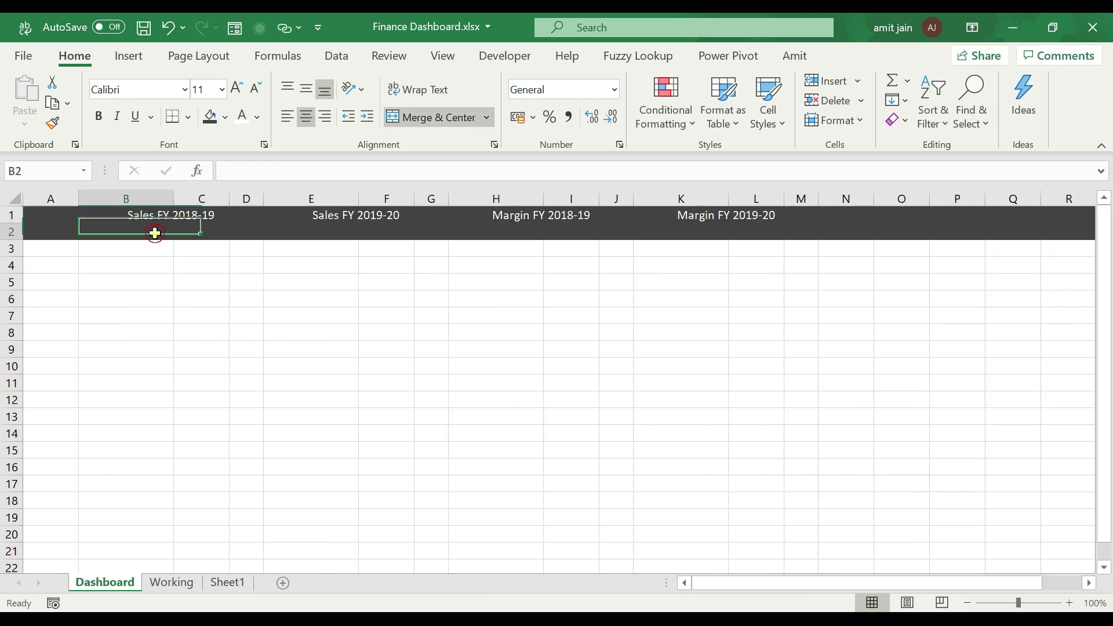
text(=)
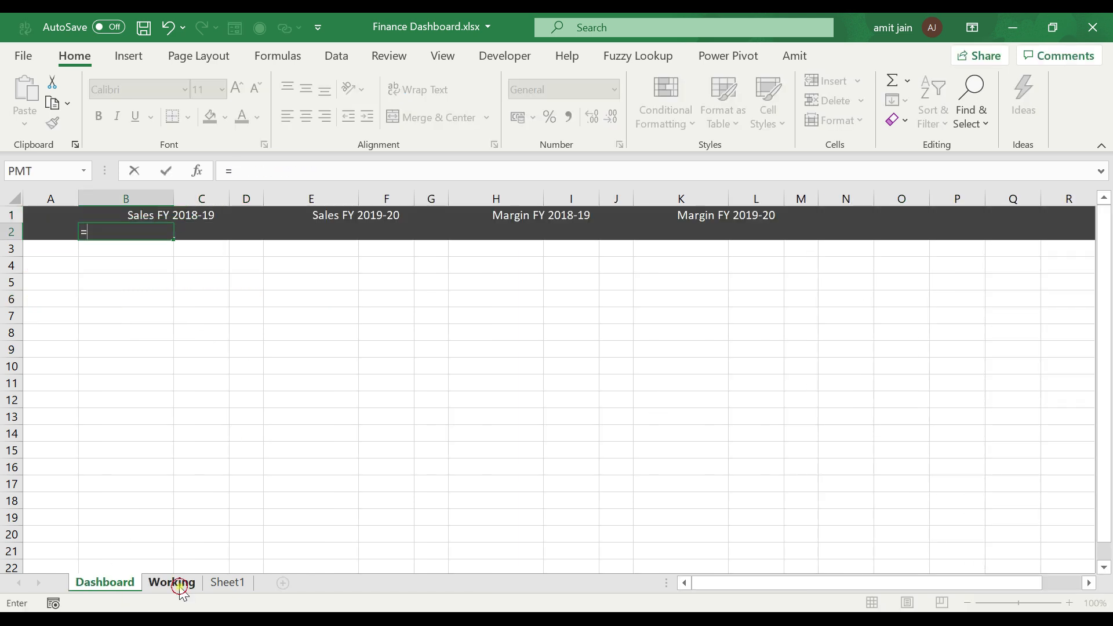
click(172, 582)
click(238, 281)
key(Return)
Step: Link Dashboard cell E2 under Sales FY 2019-20 to the 2019-20 sales total in Working!D5
key(Up)
key(Right)
key(Right)
key(Right)
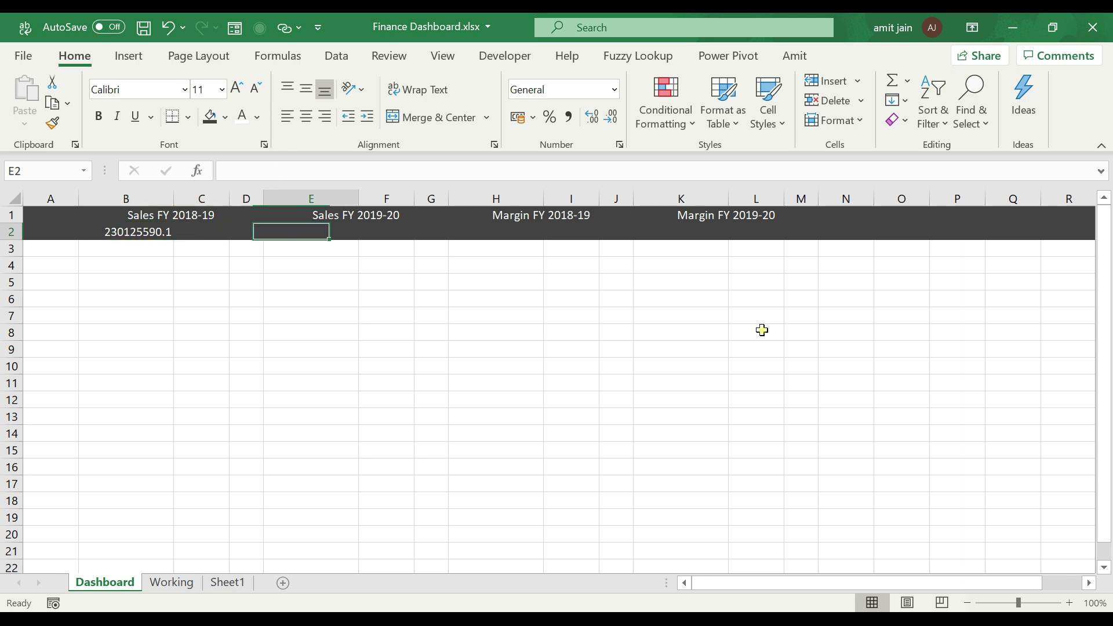
text(=)
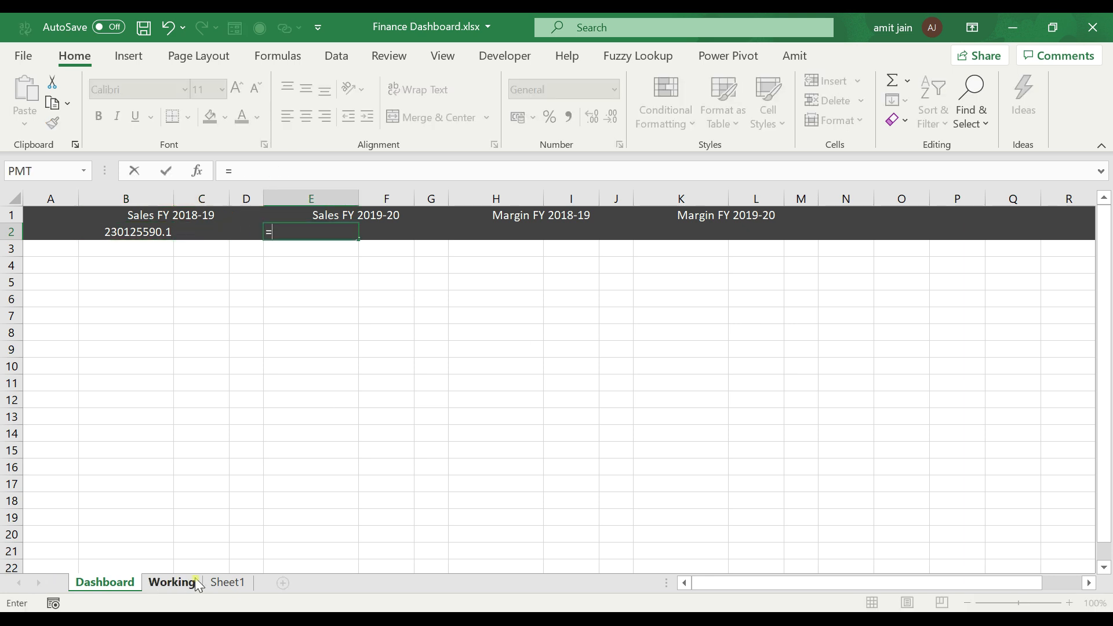
click(195, 582)
click(301, 282)
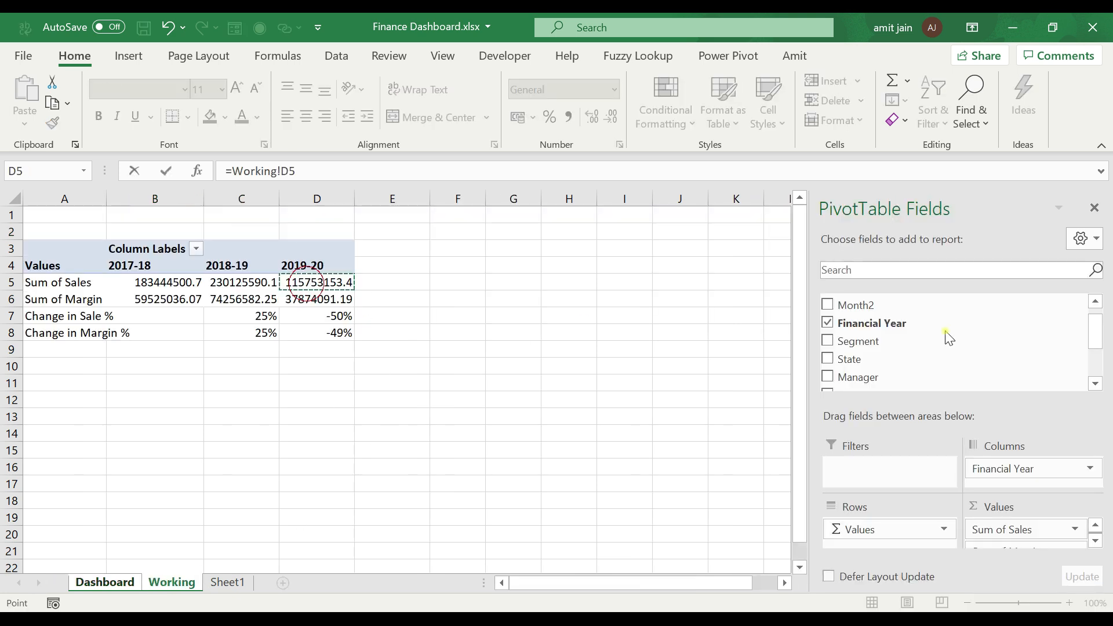
key(Tab)
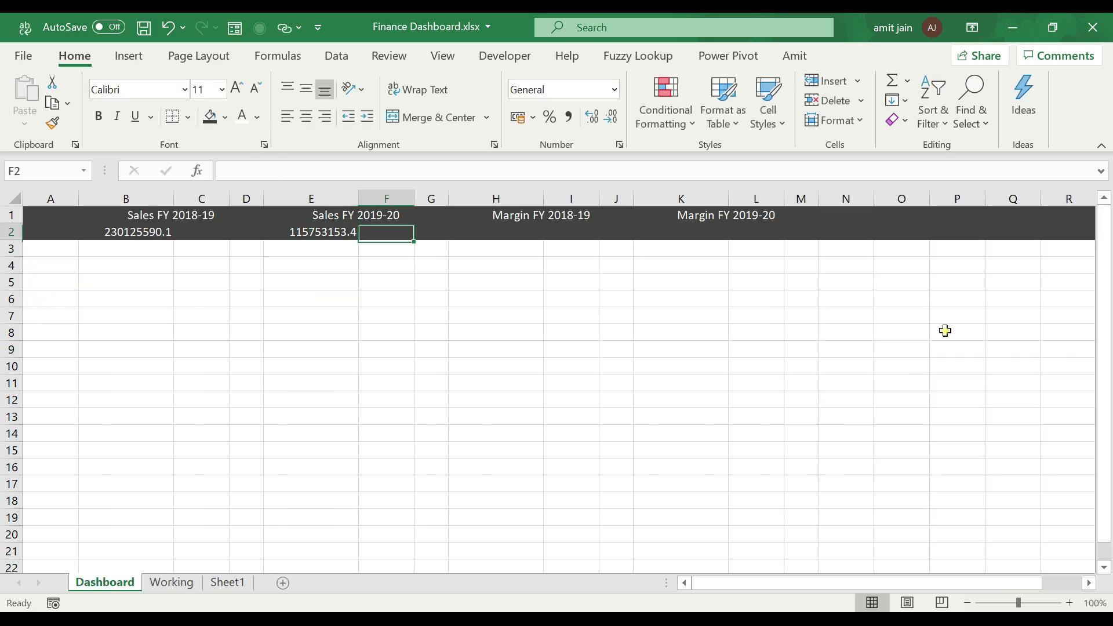
Step: Link Dashboard cell H2 under Margin FY 2018-19 to the 2018-19 margin total in Working!C6
key(Right)
key(Right)
text(=)
click(171, 581)
click(234, 297)
key(Tab)
Step: Link Dashboard cell K2 under Margin FY 2019-20 to the 2019-20 margin total in Working!D6
key(Right)
key(Right)
text(=)
click(172, 582)
click(318, 300)
key(Return)
Step: Link Dashboard cell C2 to the 2018-19 sales change percentage in Working!C7
key(Up)
key(Left)
key(Left)
key(Left)
key(Left)
key(Left)
key(Right)
key(Left)
key(Left)
key(Left)
key(Left)
key(Left)
key(Left)
key(Right)
key(Right)
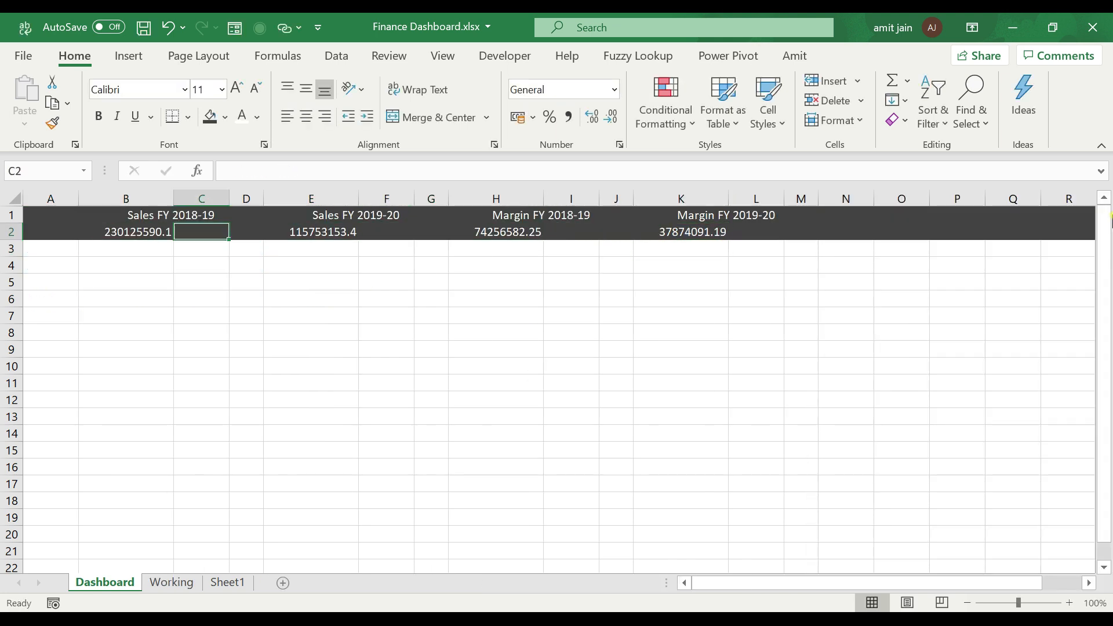
text(=)
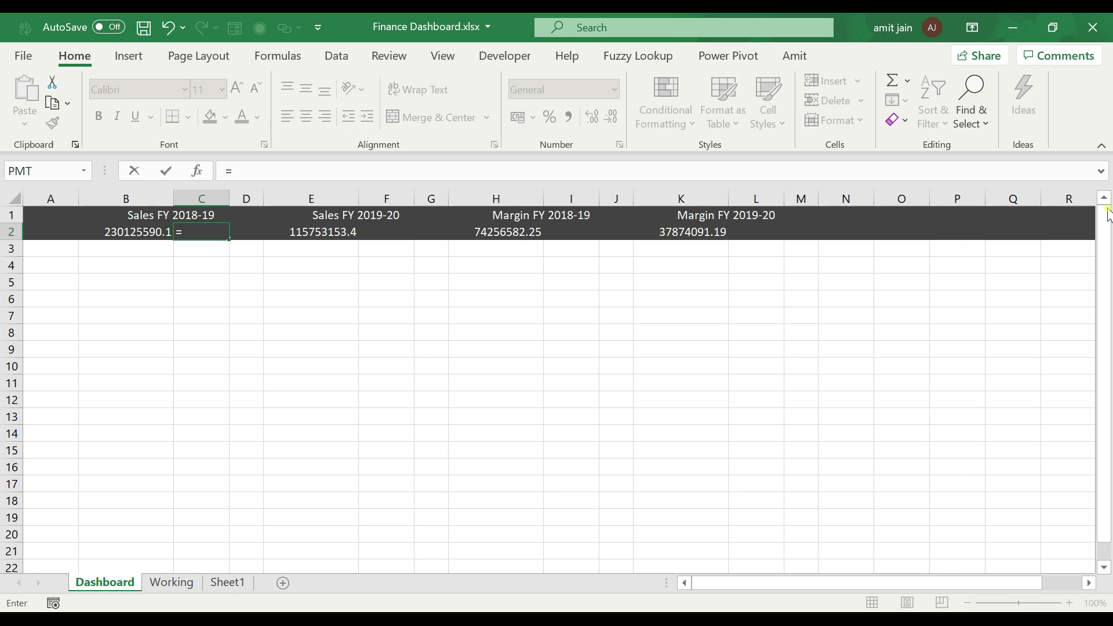
click(170, 582)
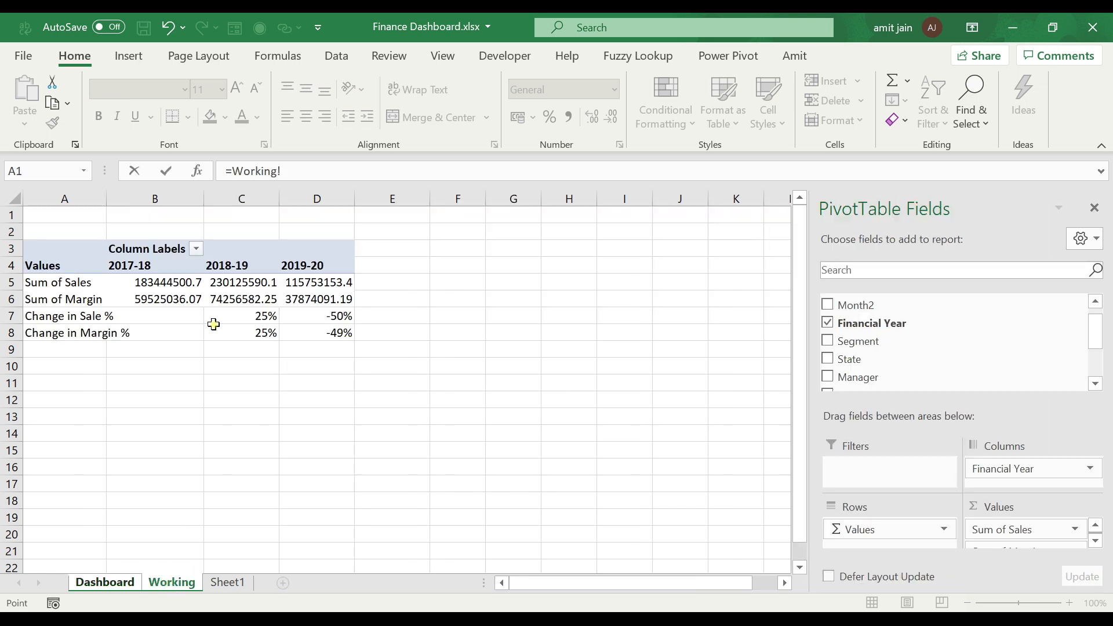
click(261, 315)
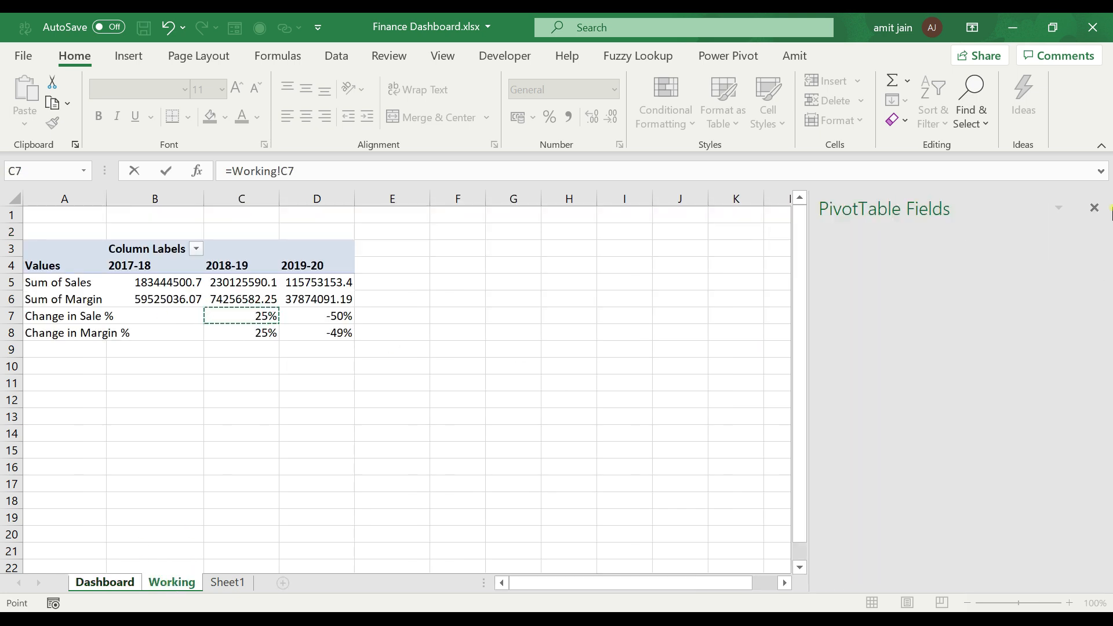
key(Return)
Step: Link Dashboard cell F2 to the 2019-20 sales change percentage in Working!D7
key(Right)
key(Right)
key(Right)
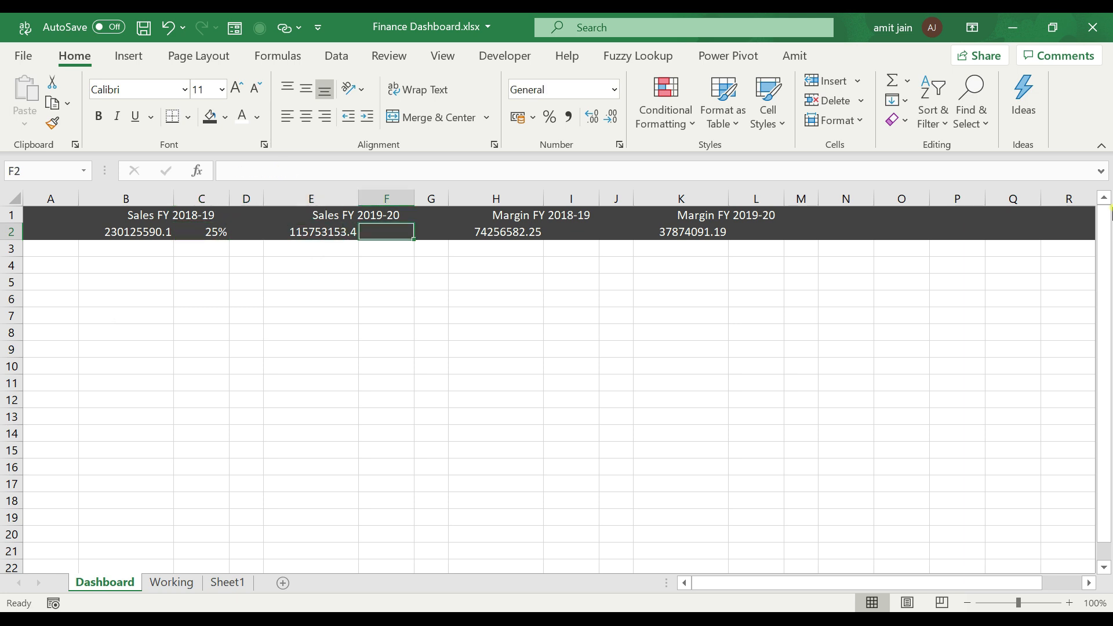
text(=)
click(172, 582)
click(336, 313)
key(Return)
Step: Link Dashboard cell I2 to the 2018-19 margin change percentage in Working!C8
key(Right)
key(Right)
key(Right)
text(=)
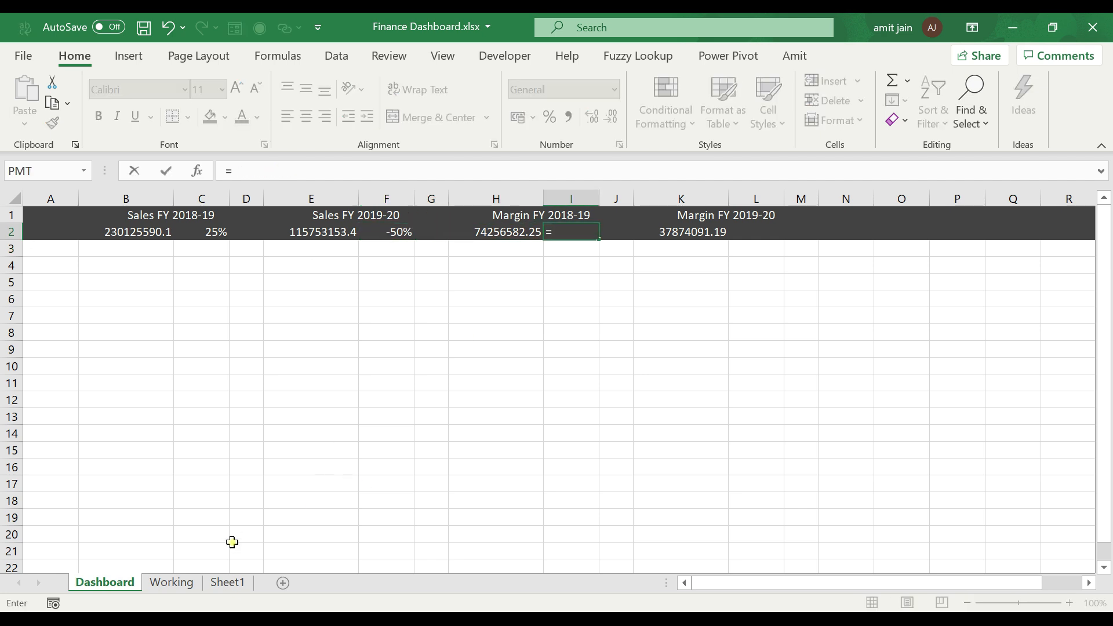
click(184, 582)
click(258, 335)
key(Return)
Step: Link Dashboard cell L2 to the 2019-20 margin change percentage in Working!D8
key(Up)
key(Right)
key(Right)
key(Right)
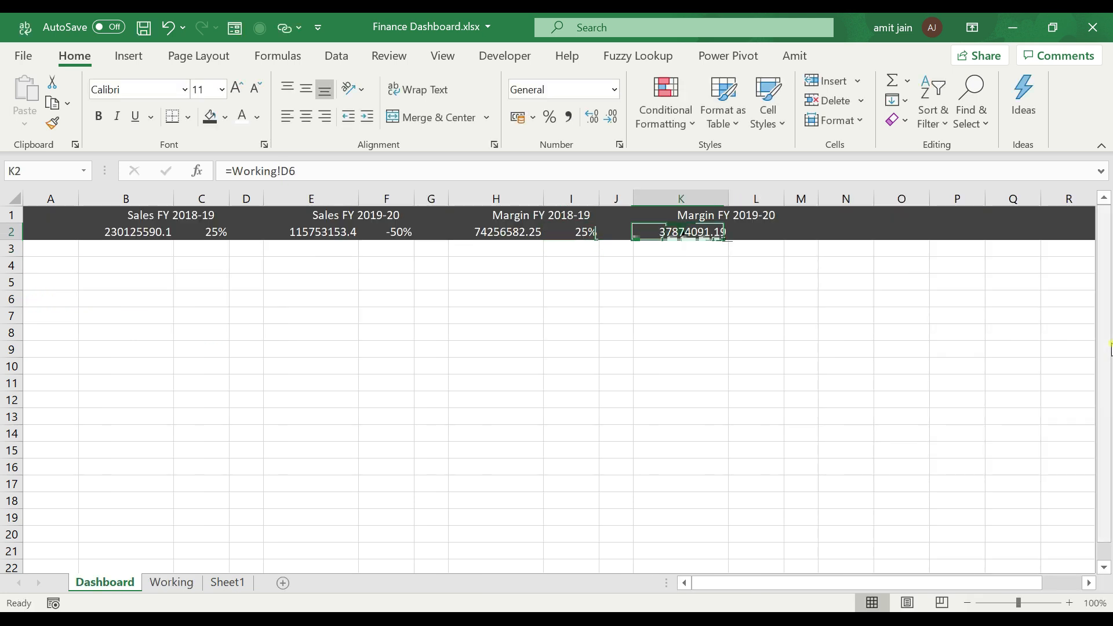
text(=)
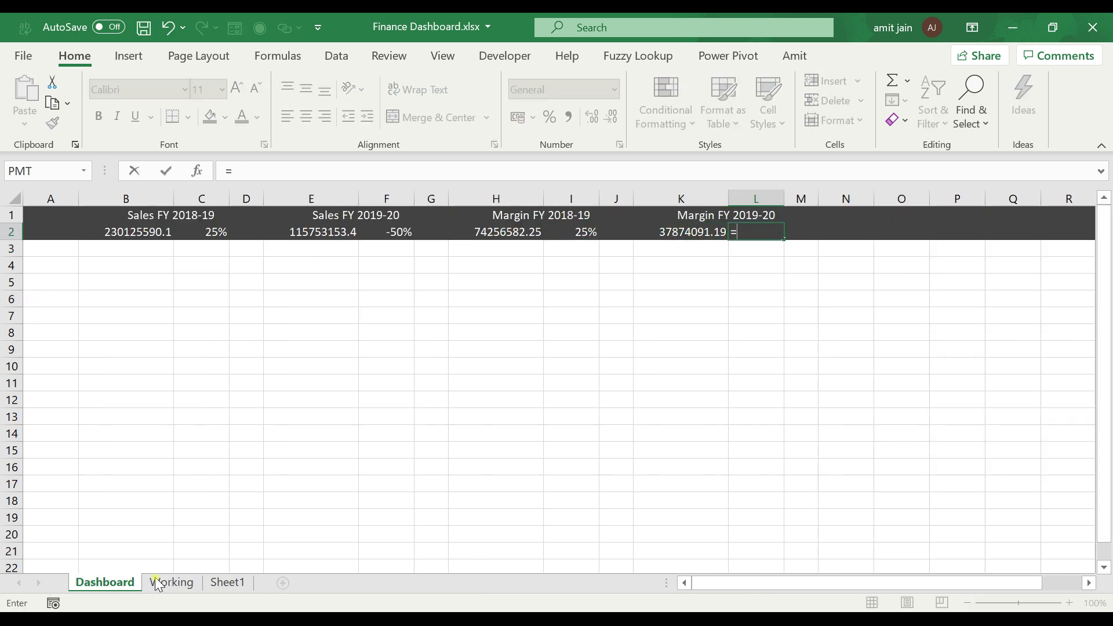
click(171, 583)
click(343, 329)
key(Return)
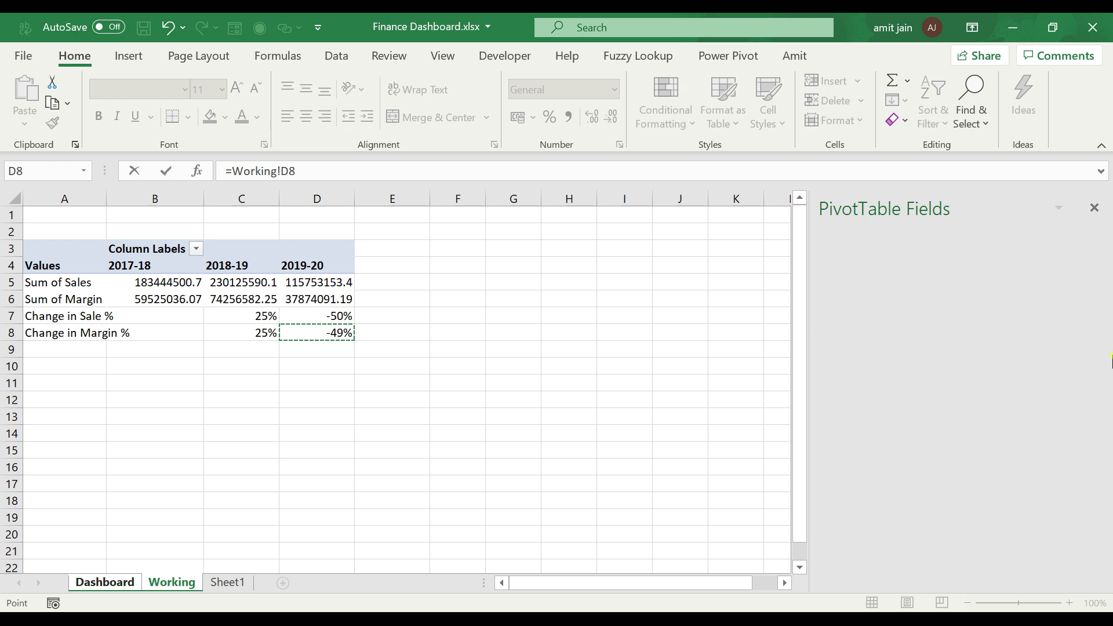
key(Up)
key(Left)
key(Left)
key(Left)
key(Left)
key(Left)
key(Left)
key(Left)
key(Left)
key(Left)
key(Left)
key(Left)
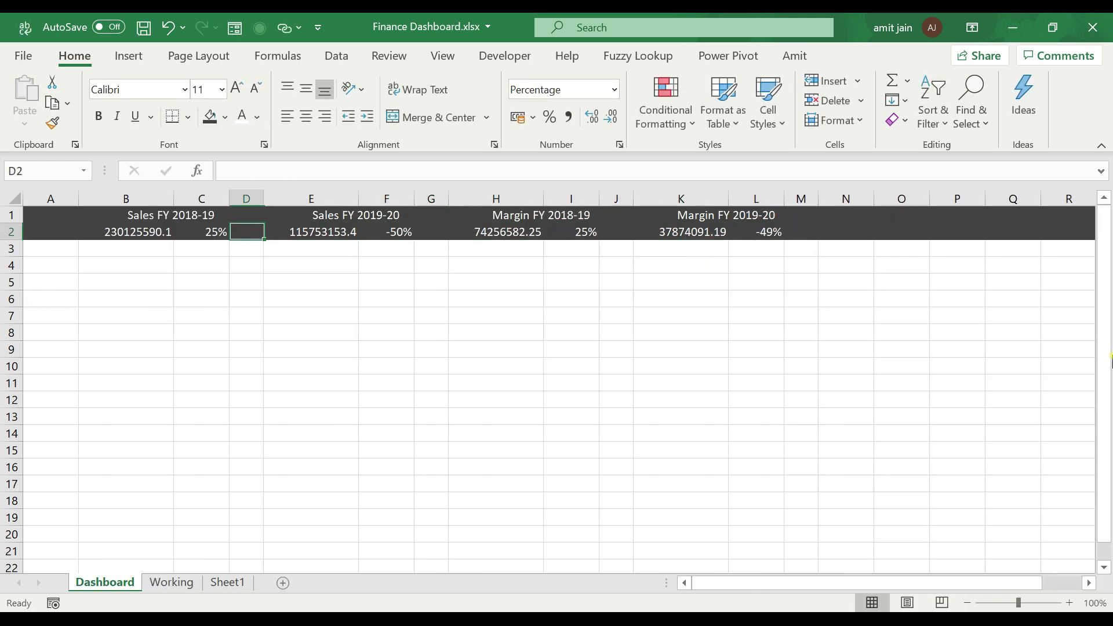
key(Right)
key(Right)
key(Right)
key(Right)
key(Right)
key(Right)
key(Right)
key(Right)
key(Right)
key(Right)
key(Right)
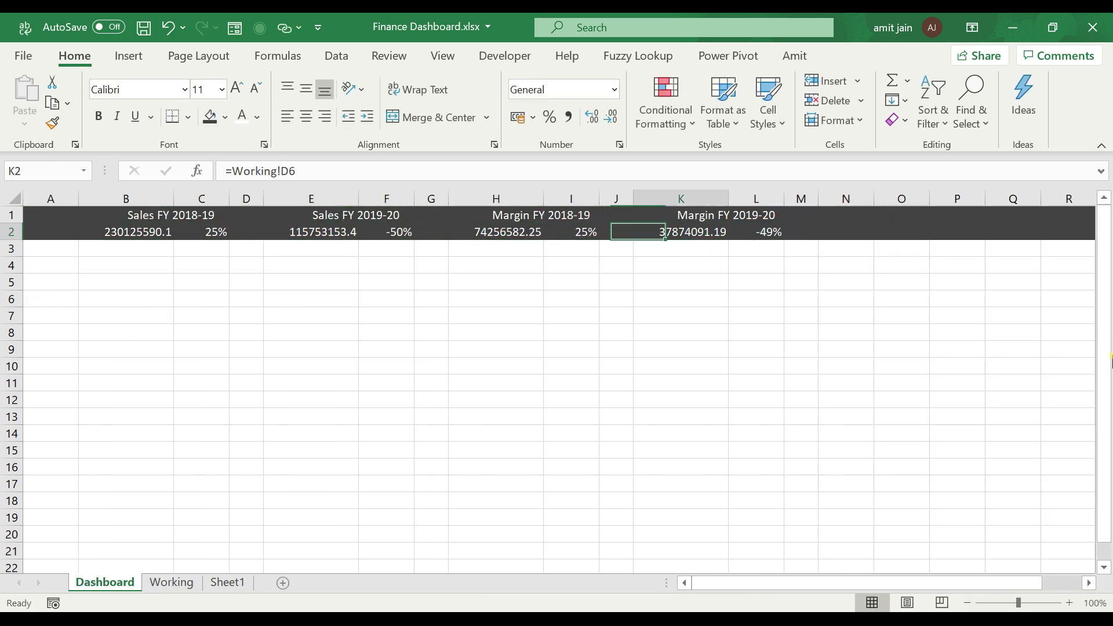
Step: Select D2 on the Dashboard sheet and examine the arrow indicator cells in the finished Dashboard Data workbook
key(Left)
key(Left)
key(Left)
key(Left)
key(Left)
key(Left)
key(Left)
key(Left)
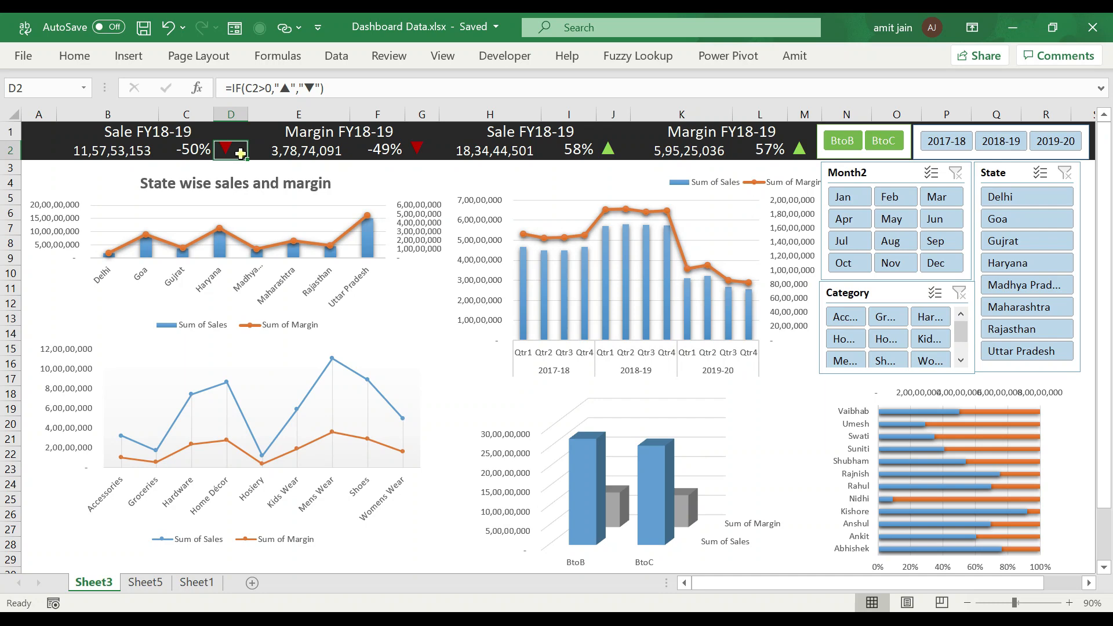
click(616, 152)
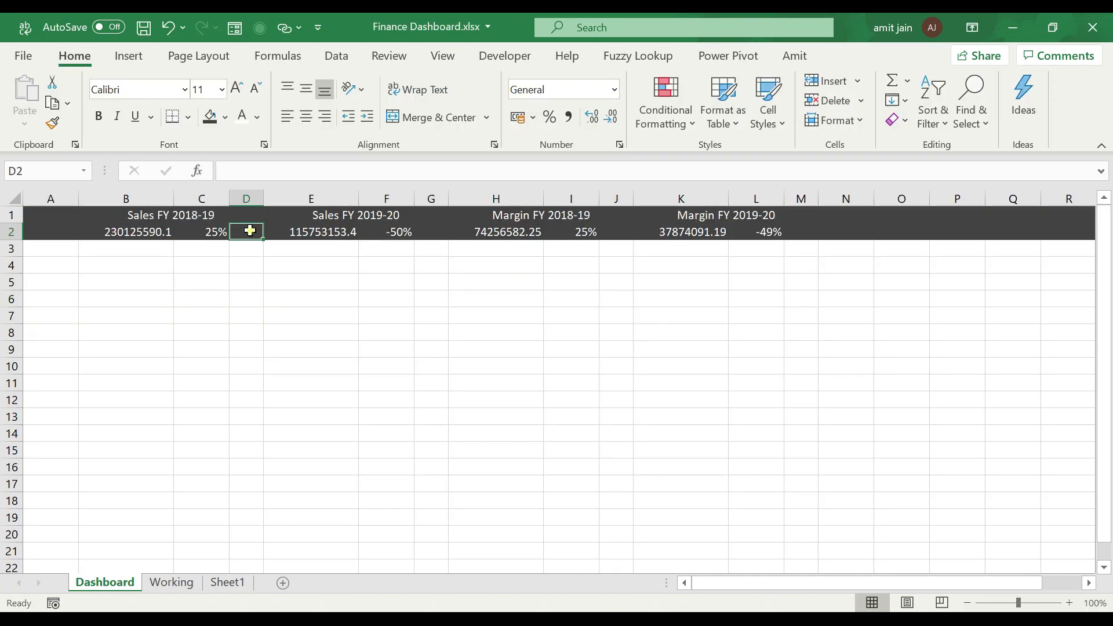
Step: Insert the Arial symbols Black Up-Pointing Triangle and Black Down-Pointing Triangle side by side in cell B3
click(128, 58)
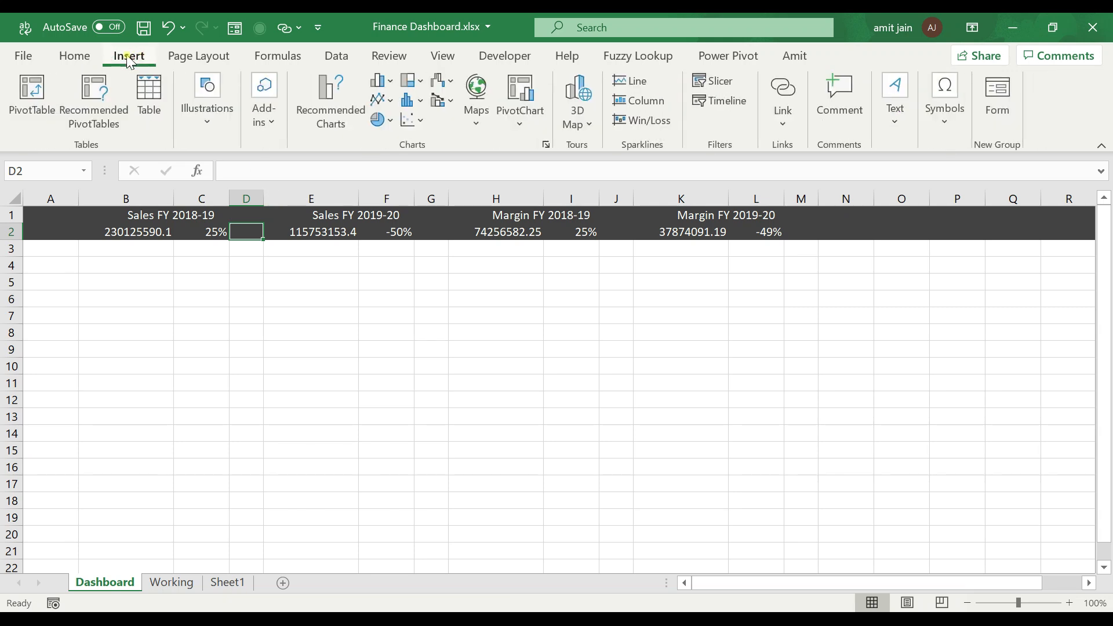
click(127, 249)
click(127, 57)
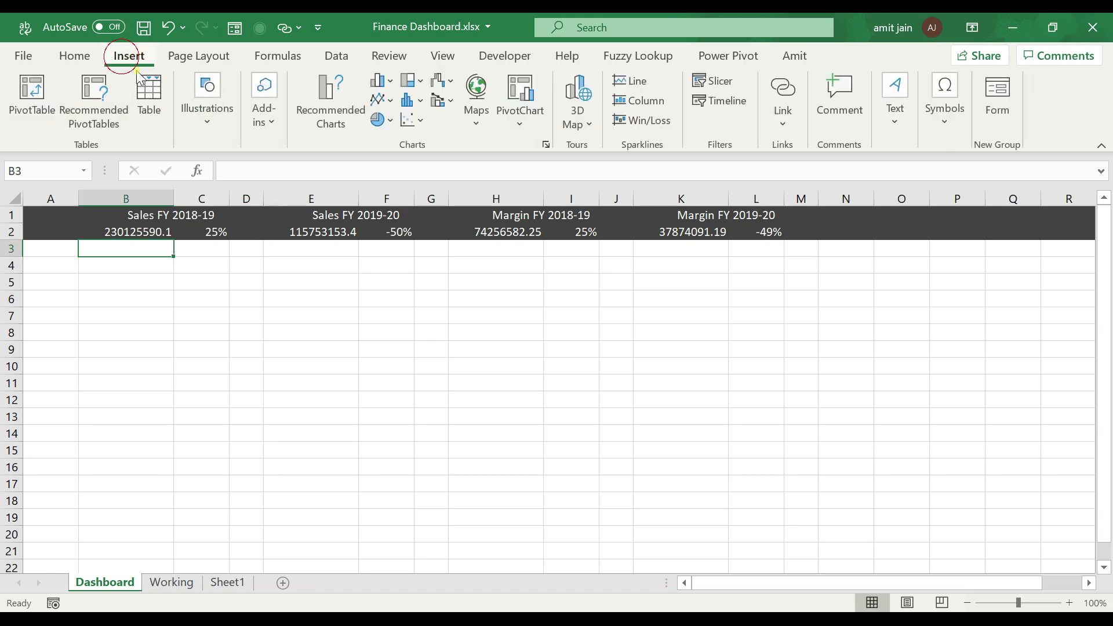
click(944, 113)
click(989, 180)
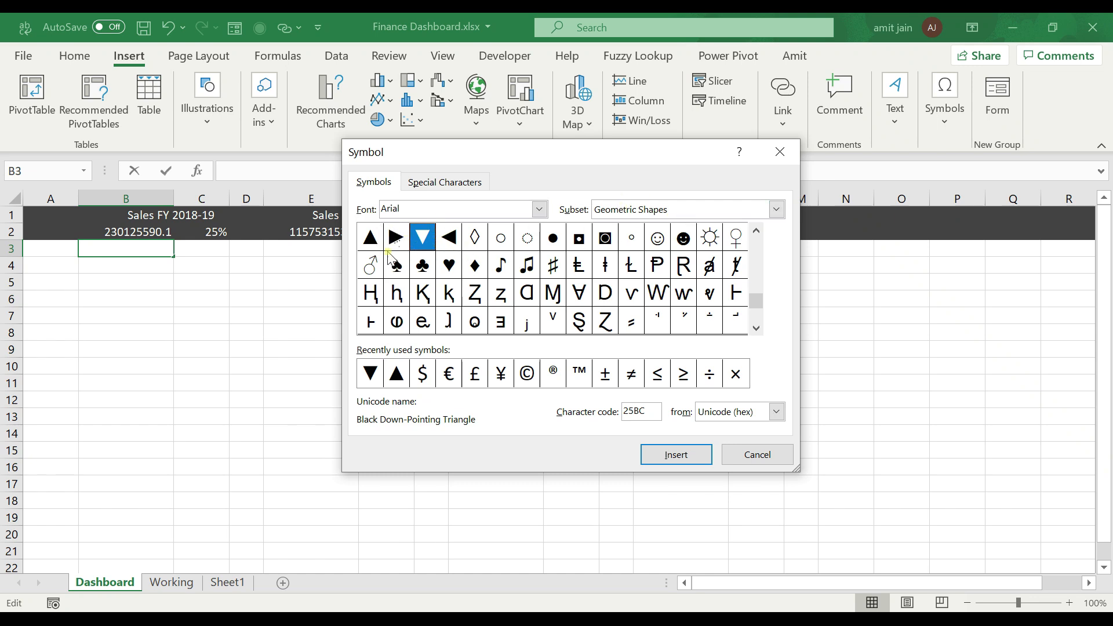
click(373, 239)
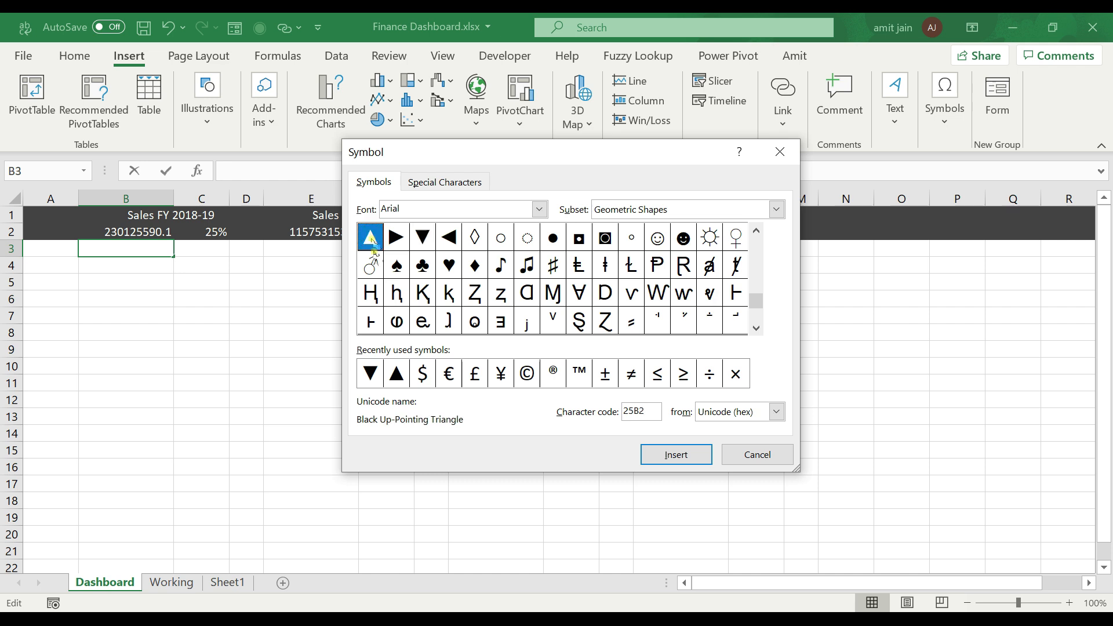
click(427, 238)
click(370, 237)
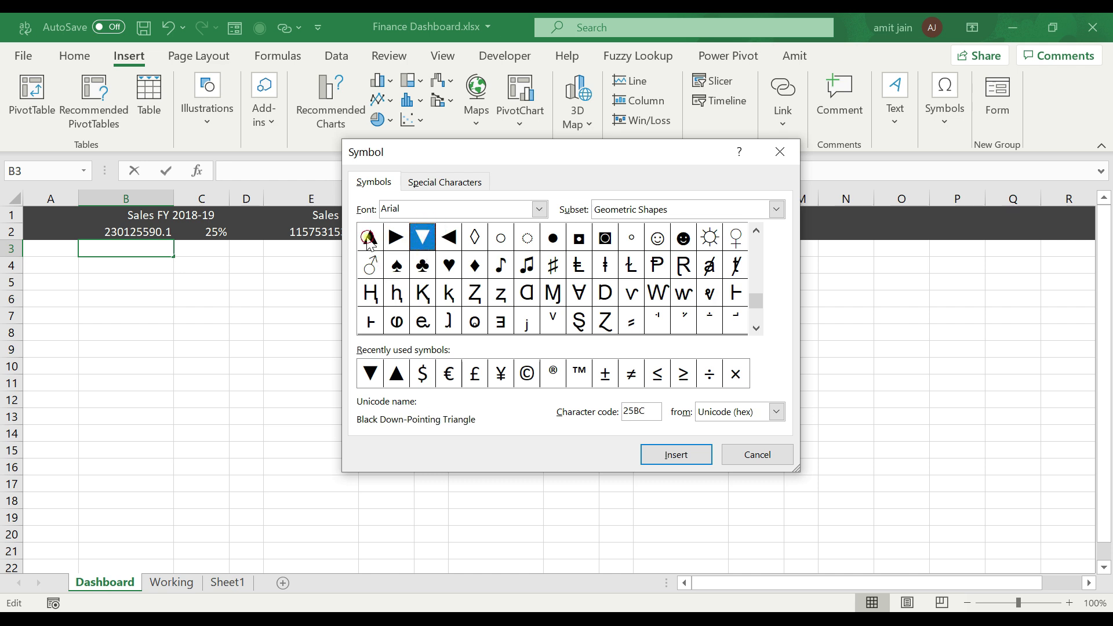
click(672, 454)
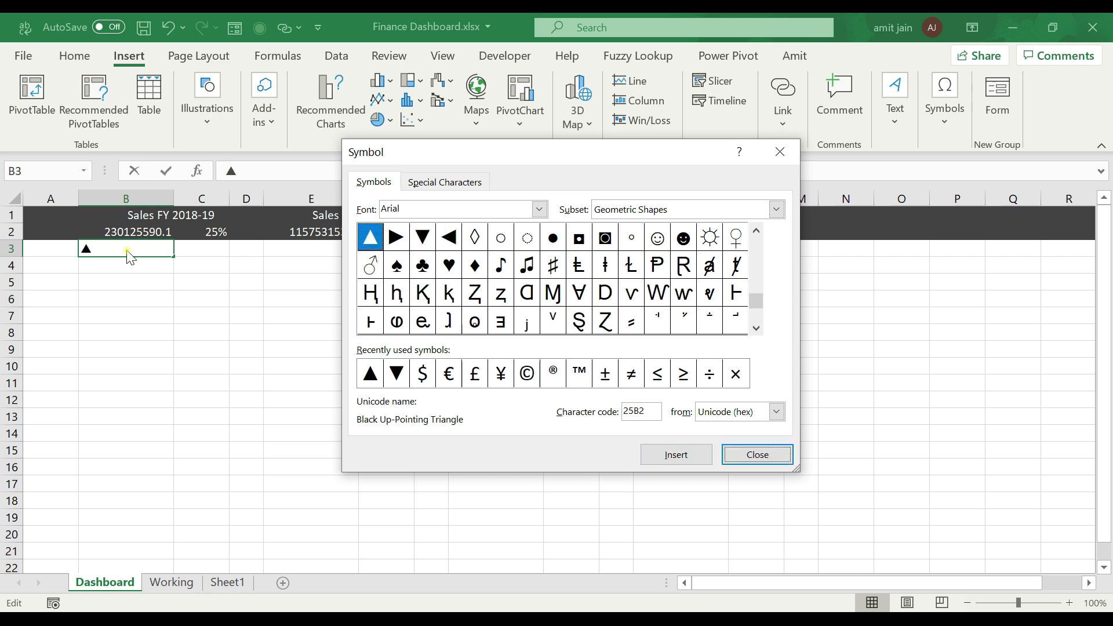
click(427, 240)
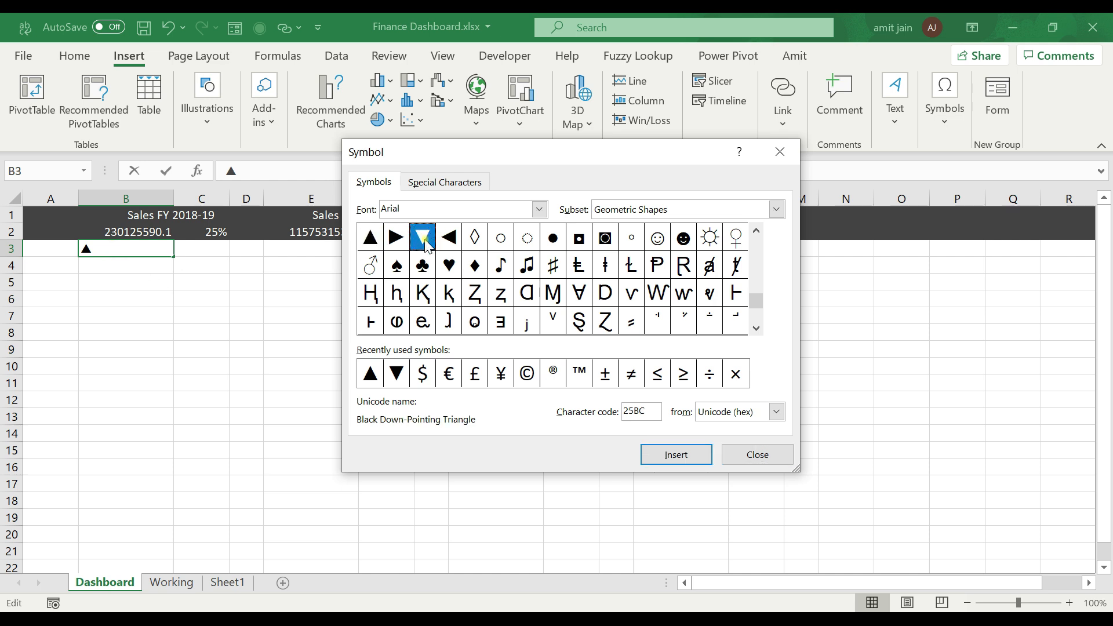
click(671, 457)
click(773, 457)
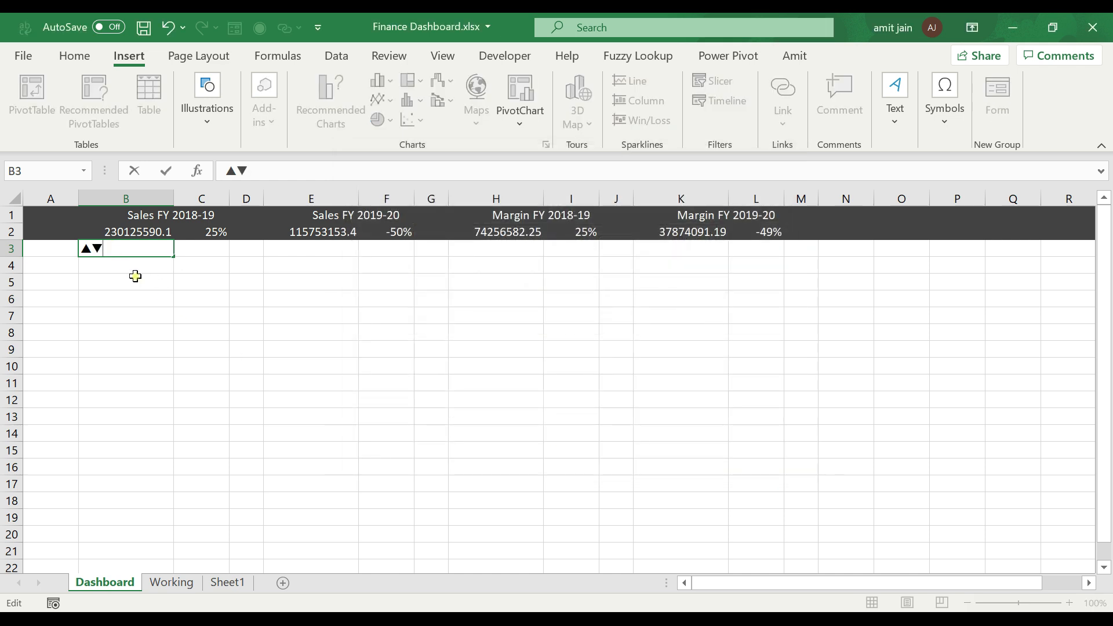
key(Return)
Step: Copy the two triangles from B3 into D2 pasting formulas only, and clear B3
key(Up)
key(ctrl+c)
key(Right)
key(Right)
key(Up)
key(ctrl+alt+v)
key(f)
key(Return)
key(Down)
key(Left)
key(Left)
key(Delete)
key(Up)
key(Right)
key(Right)
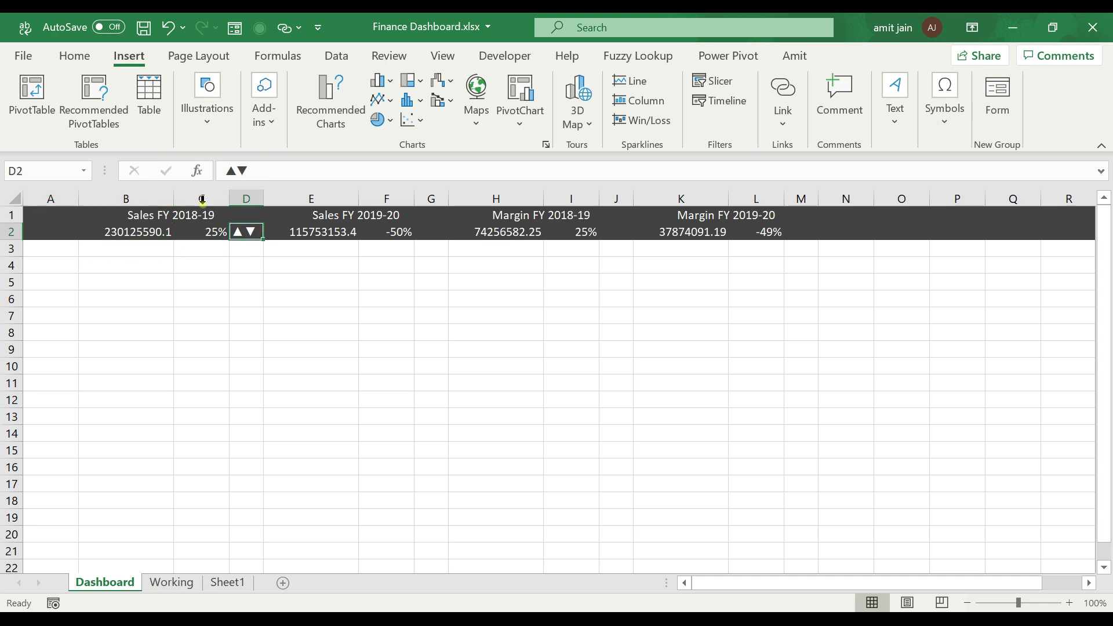
Step: Turn D2's triangles into the formula =IF(C2>0,"▲","▼")
click(230, 174)
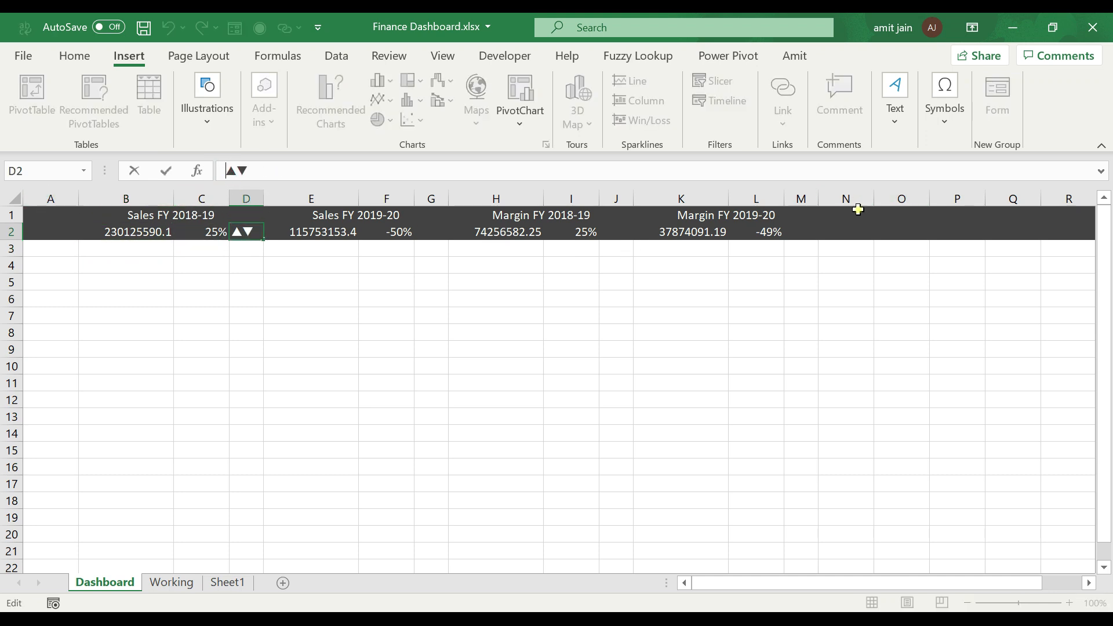
text(=if)
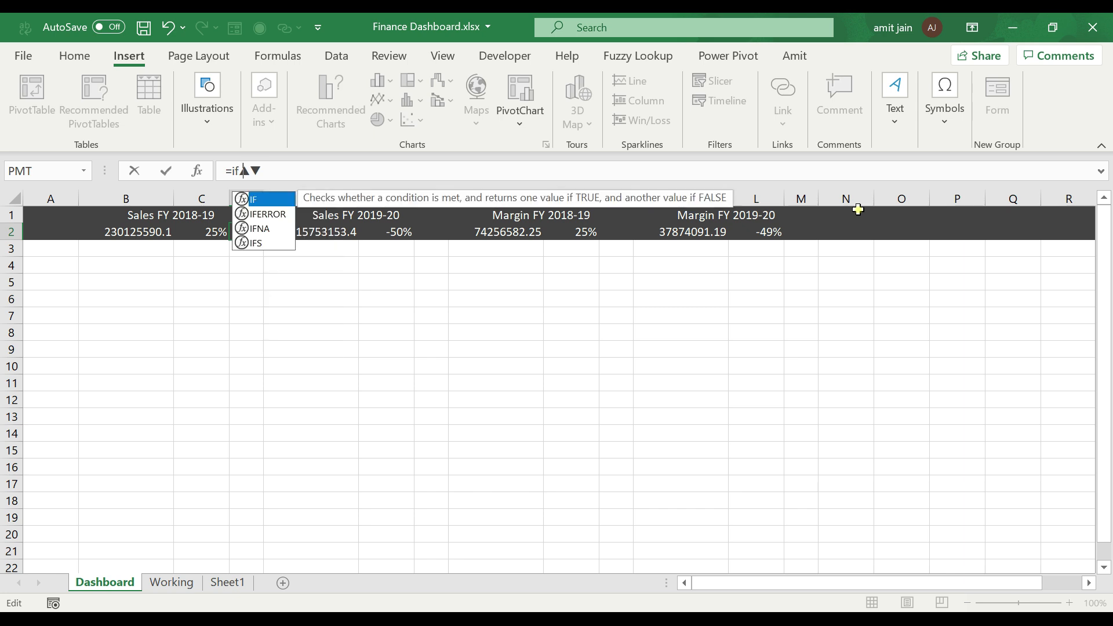
text(()
click(196, 237)
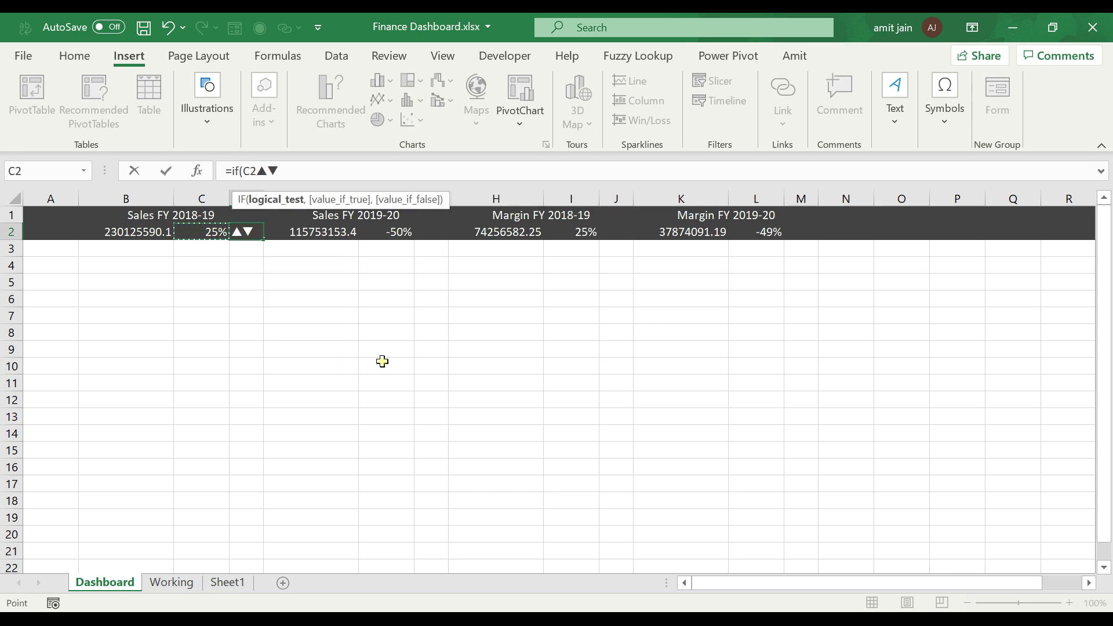
text(>0)
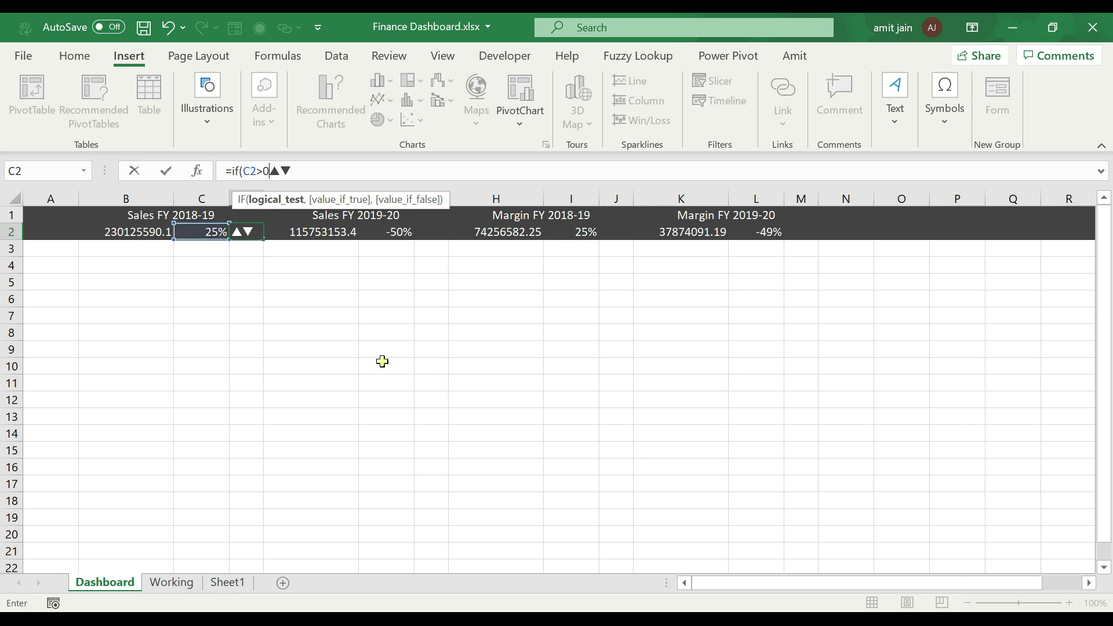
text(,)
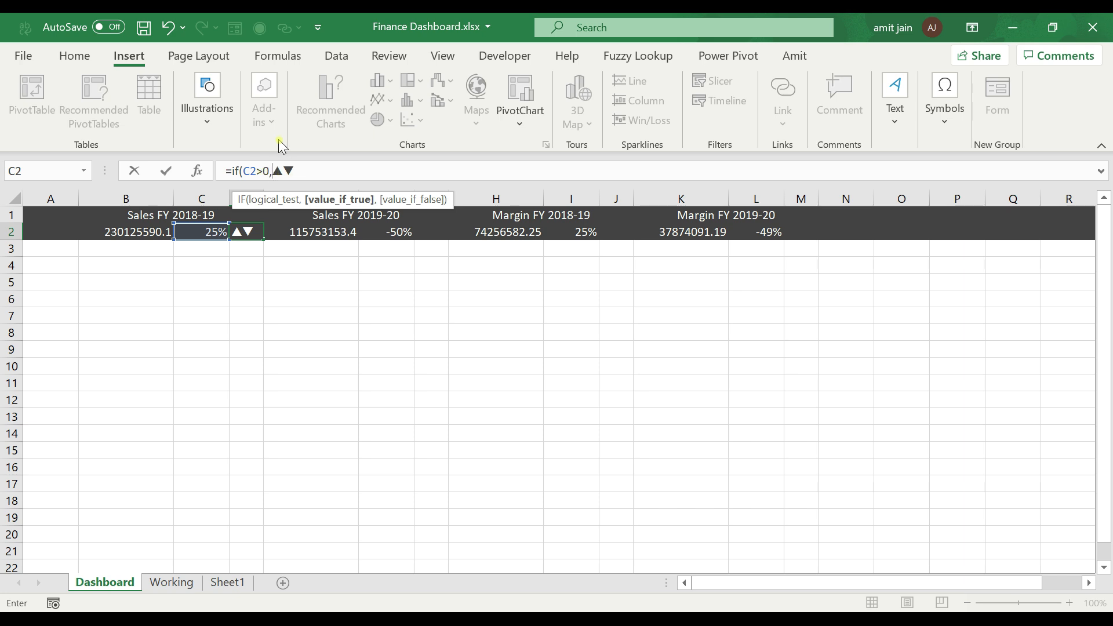
text(")
click(288, 170)
text(",)
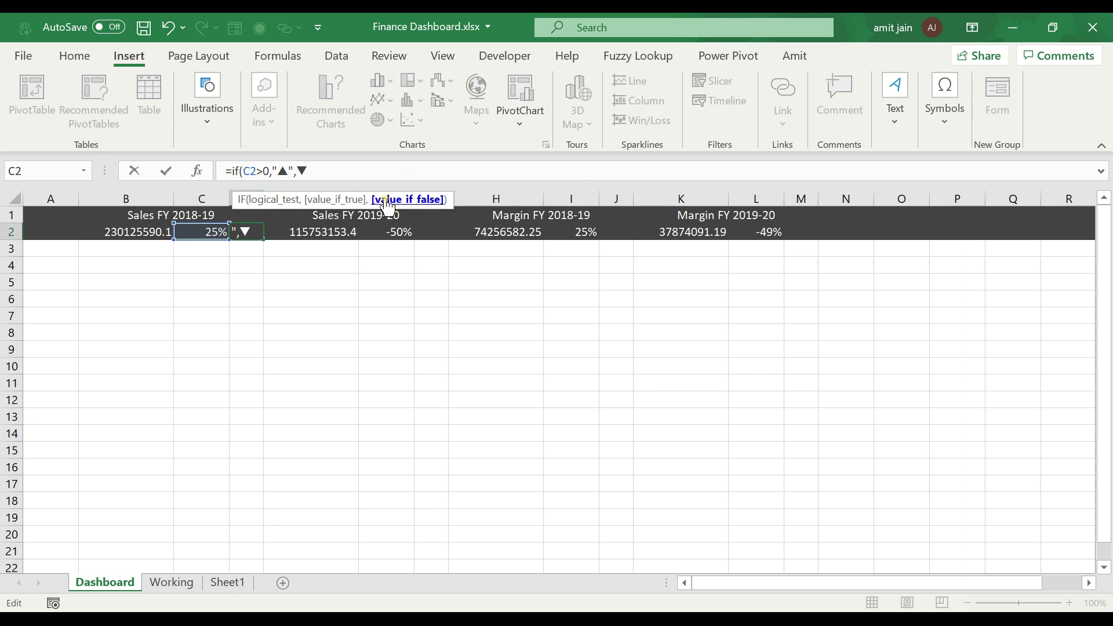
text("▼"))
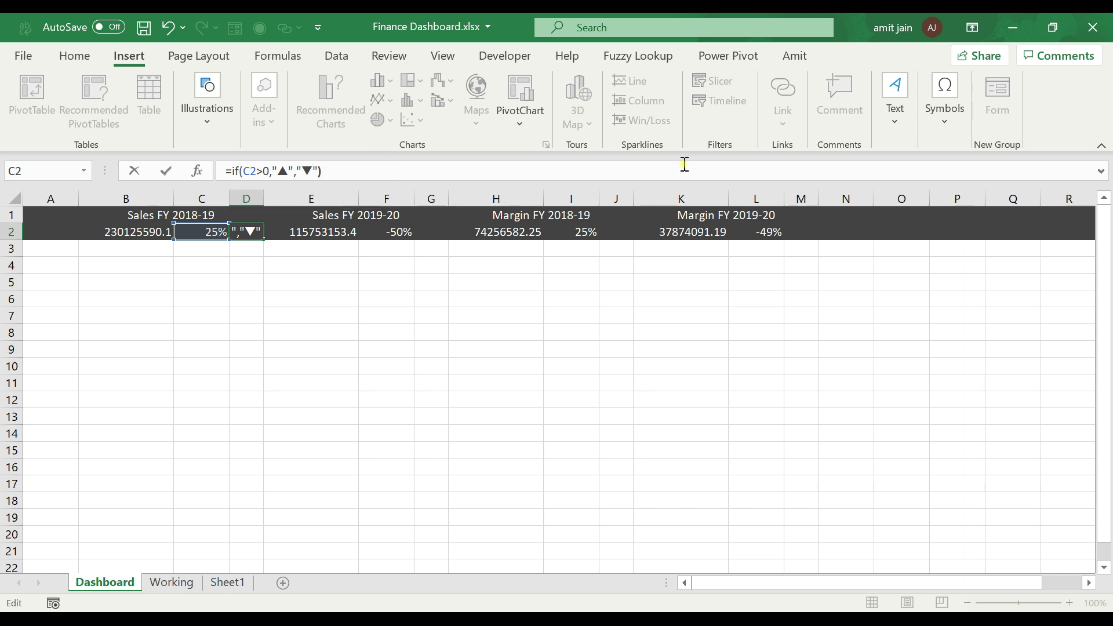
key(ctrl+Return)
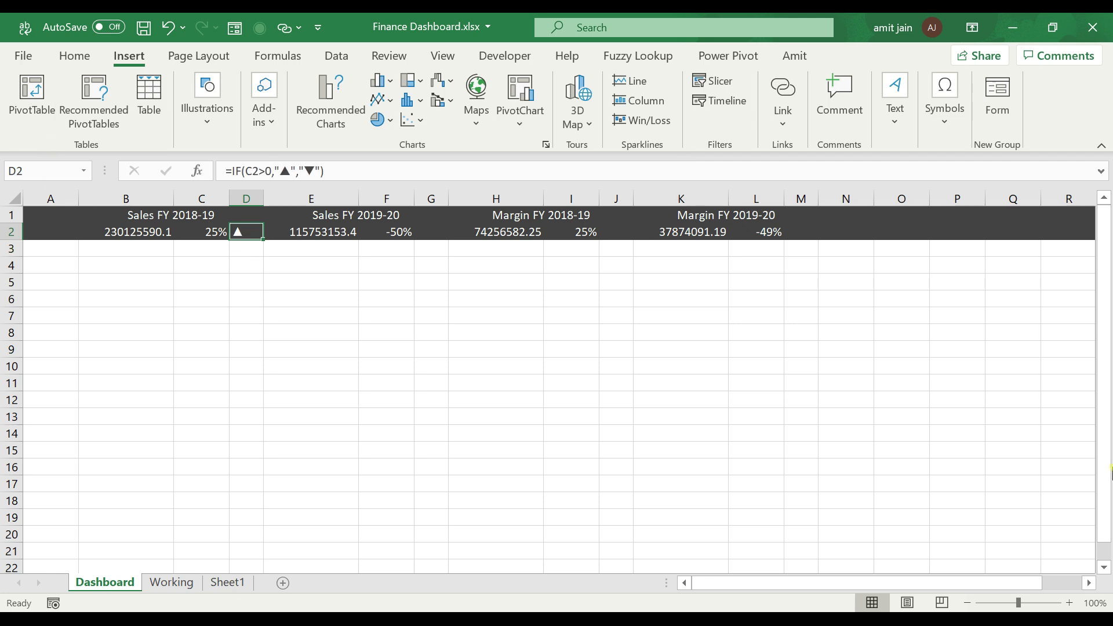
Step: Copy the triangle formula from D2 into G2, J2 and M2
key(ctrl+c)
key(Right)
key(Right)
key(Right)
key(ctrl+v)
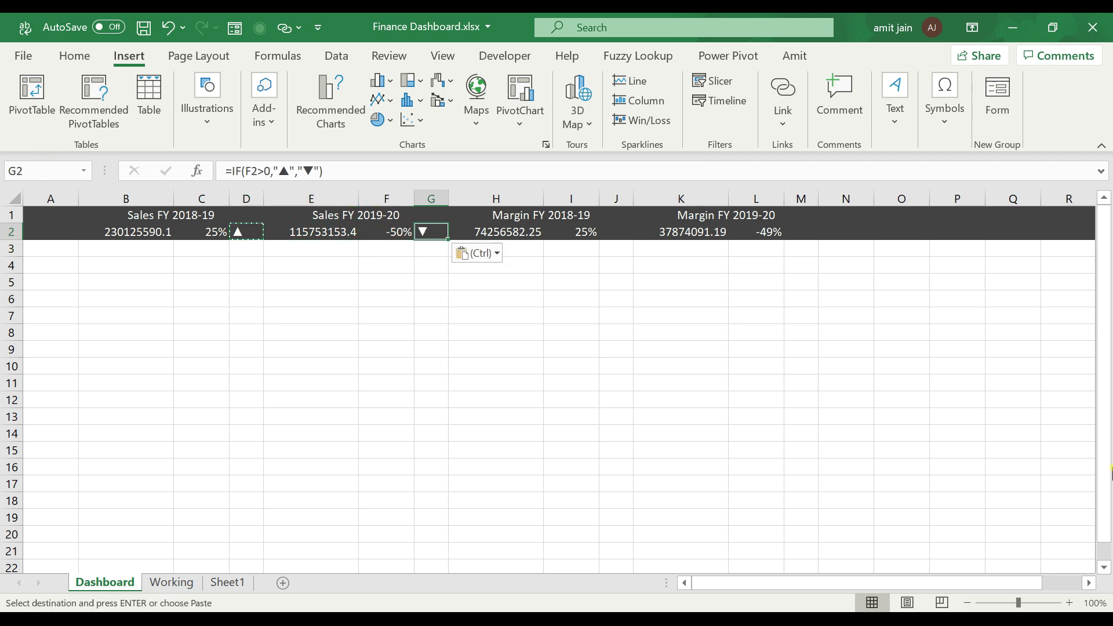
key(Right)
key(Right)
key(Right)
key(ctrl+v)
key(Right)
key(Right)
key(Right)
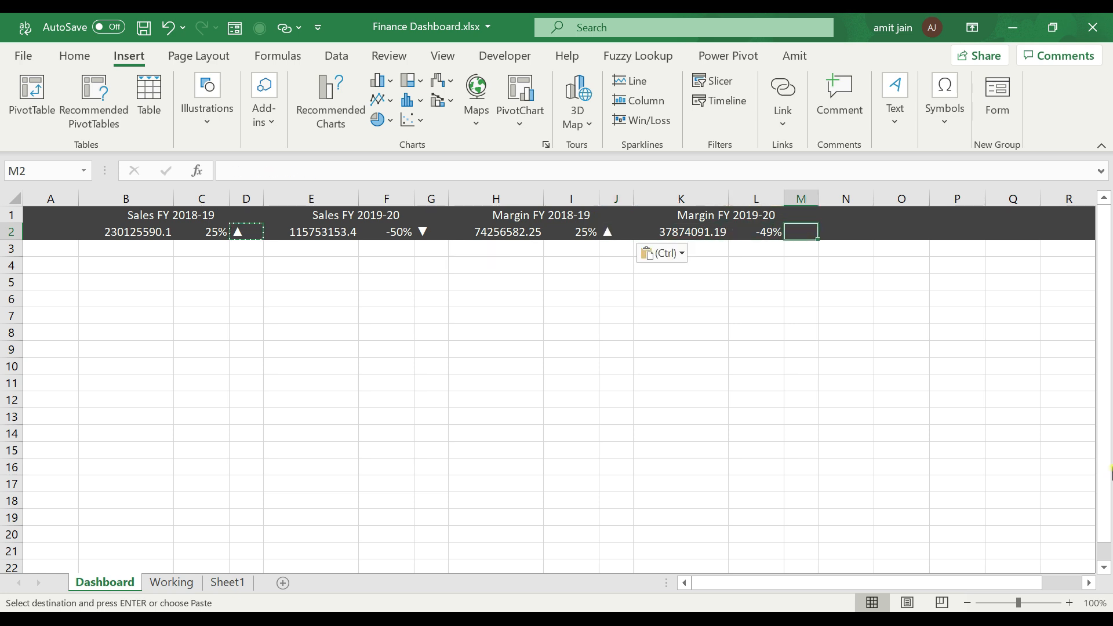
key(Return)
Step: Create a formula-based conditional formatting rule for D2 with the relative condition =C2>0
key(Left)
key(Left)
key(Left)
key(Left)
key(Left)
key(Left)
key(Left)
key(Left)
key(Left)
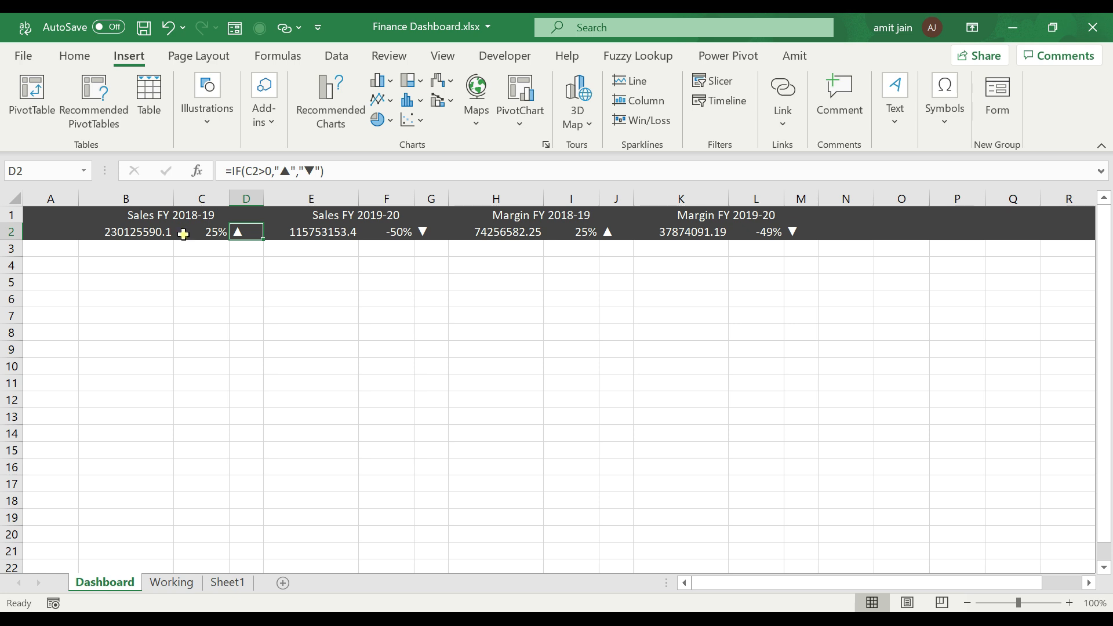
click(84, 56)
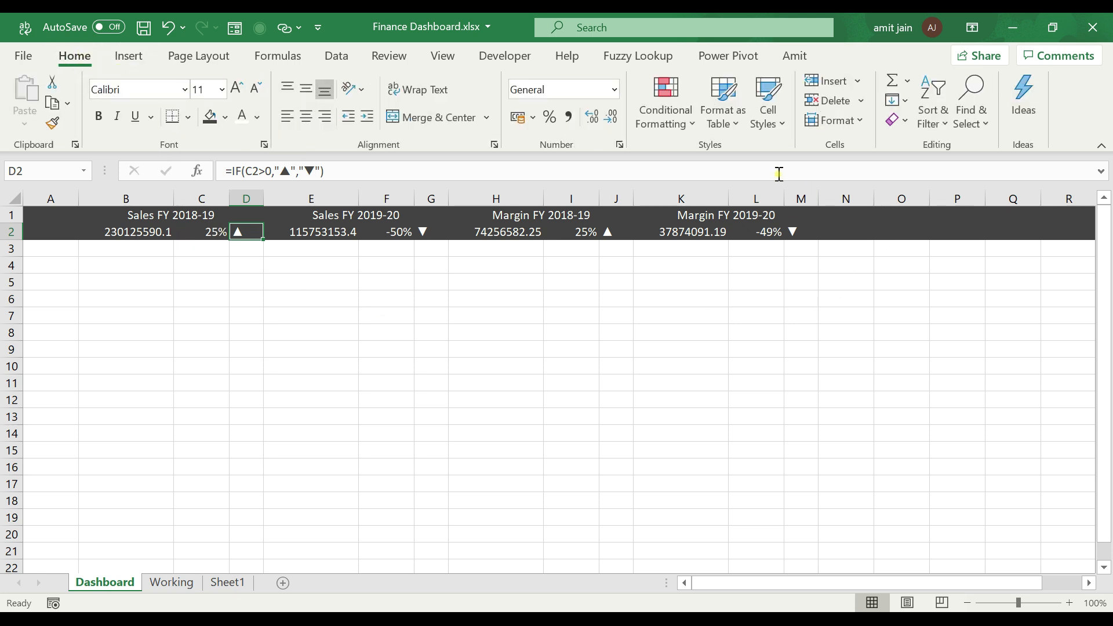
click(661, 123)
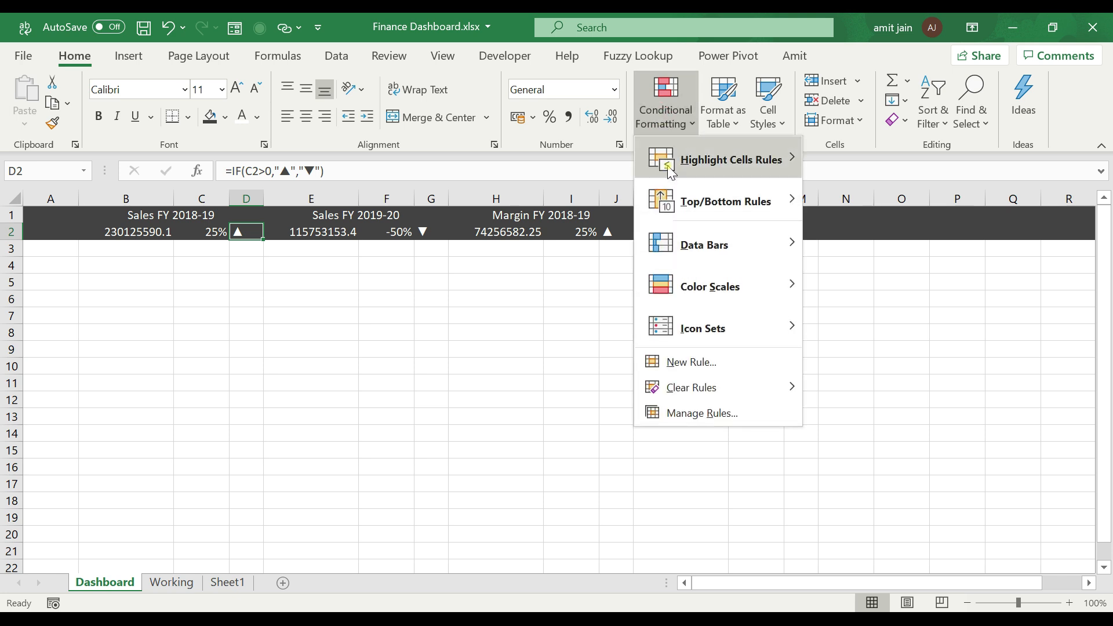
click(690, 361)
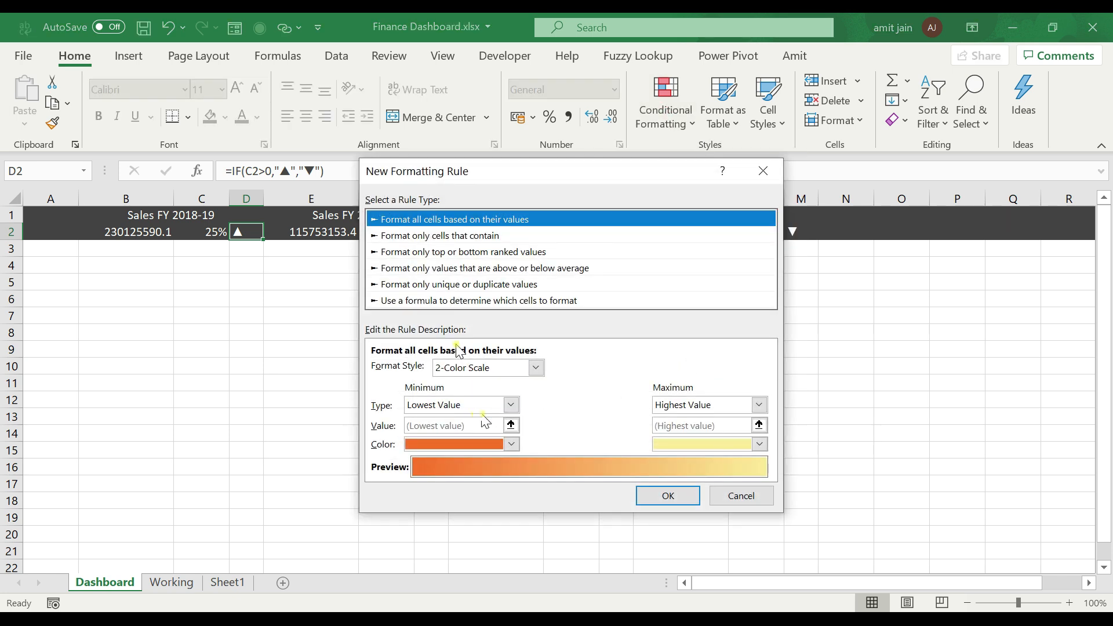
click(435, 301)
drag(496, 175, 595, 203)
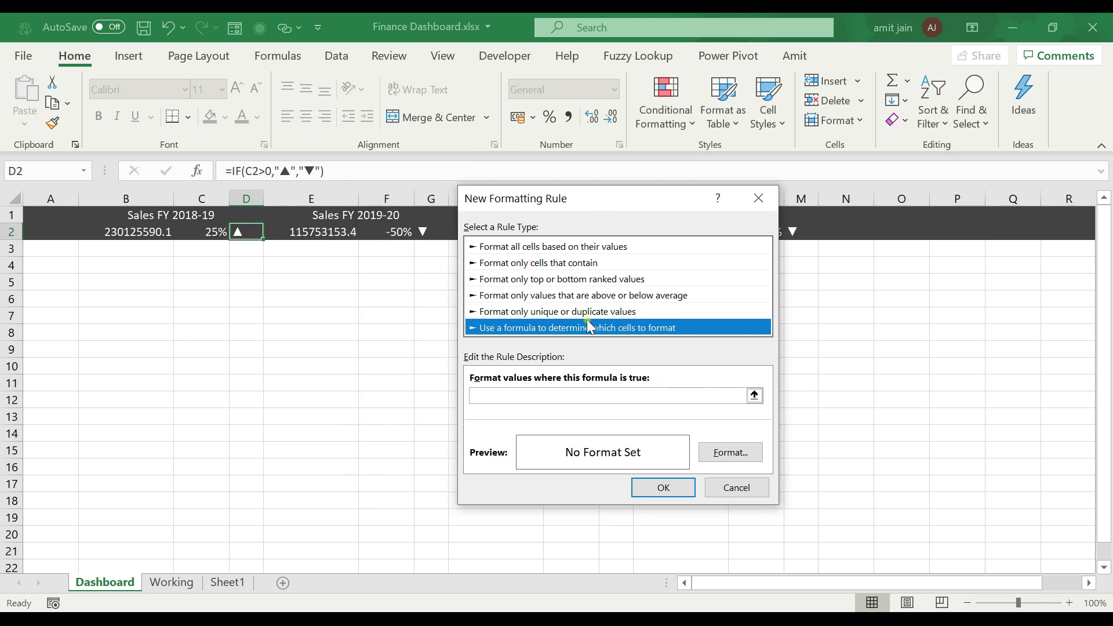
click(565, 396)
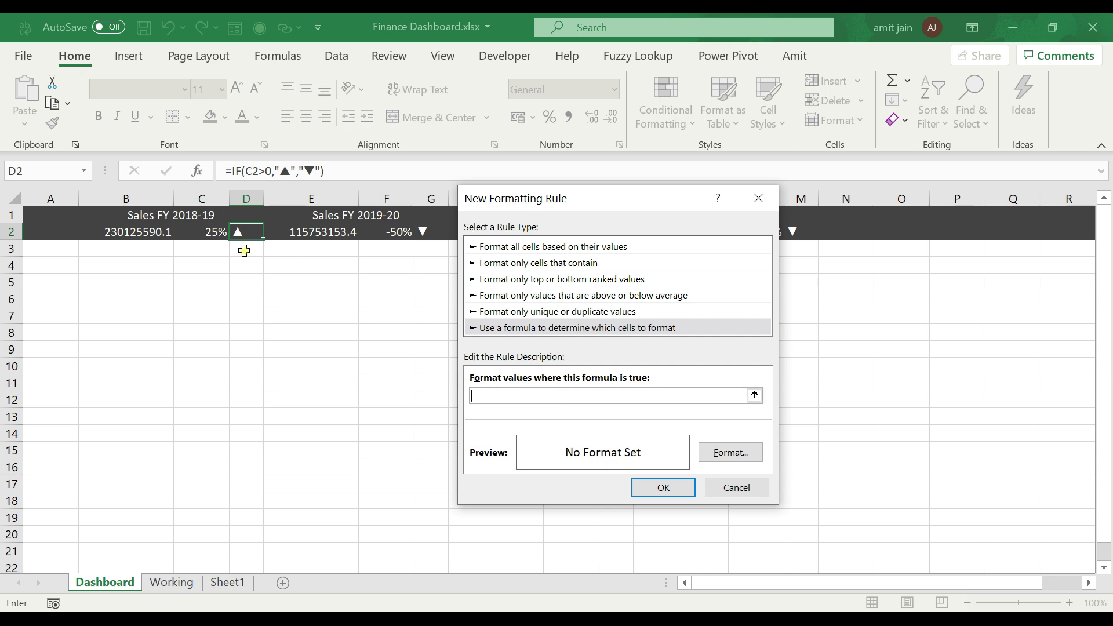
click(215, 233)
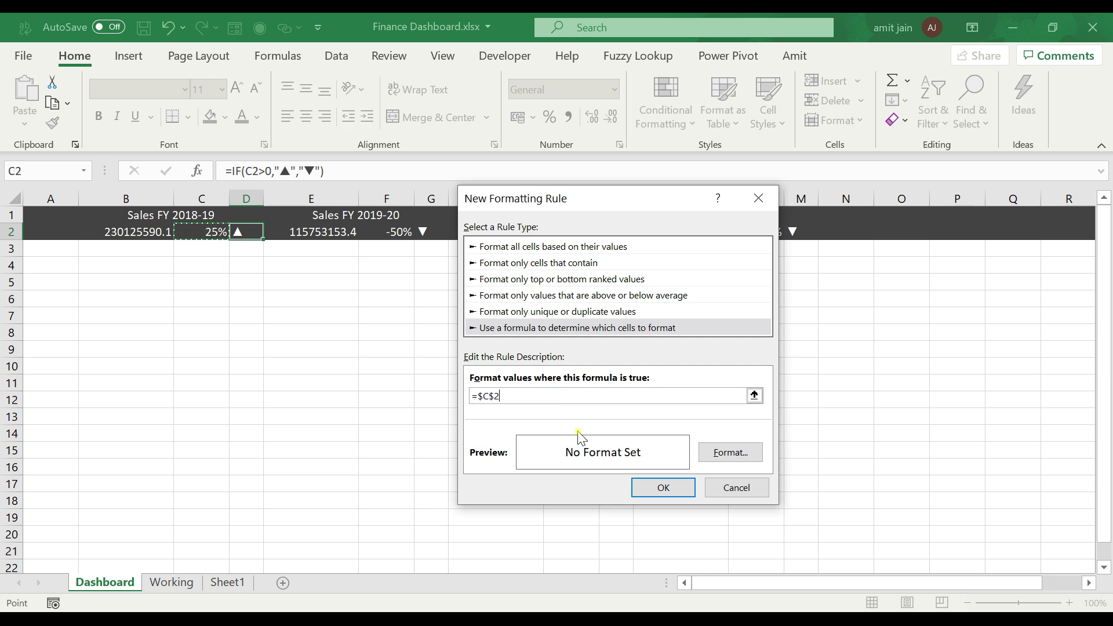
text(>0)
click(492, 397)
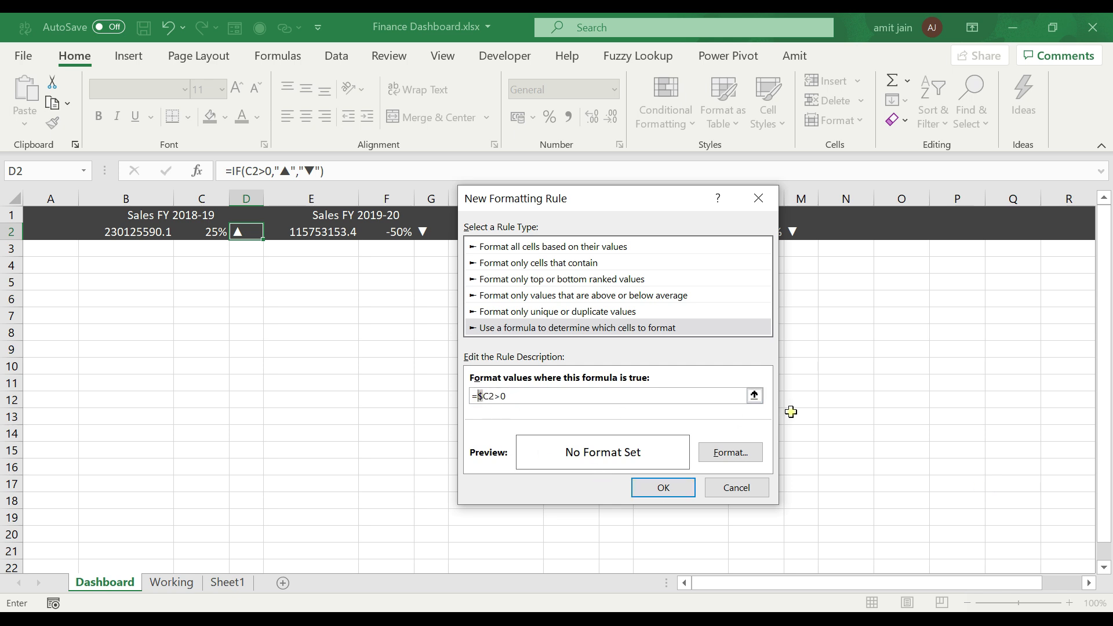
key(Delete)
Step: Give the =C2>0 rule the standard light green font color and apply it to D2
click(727, 458)
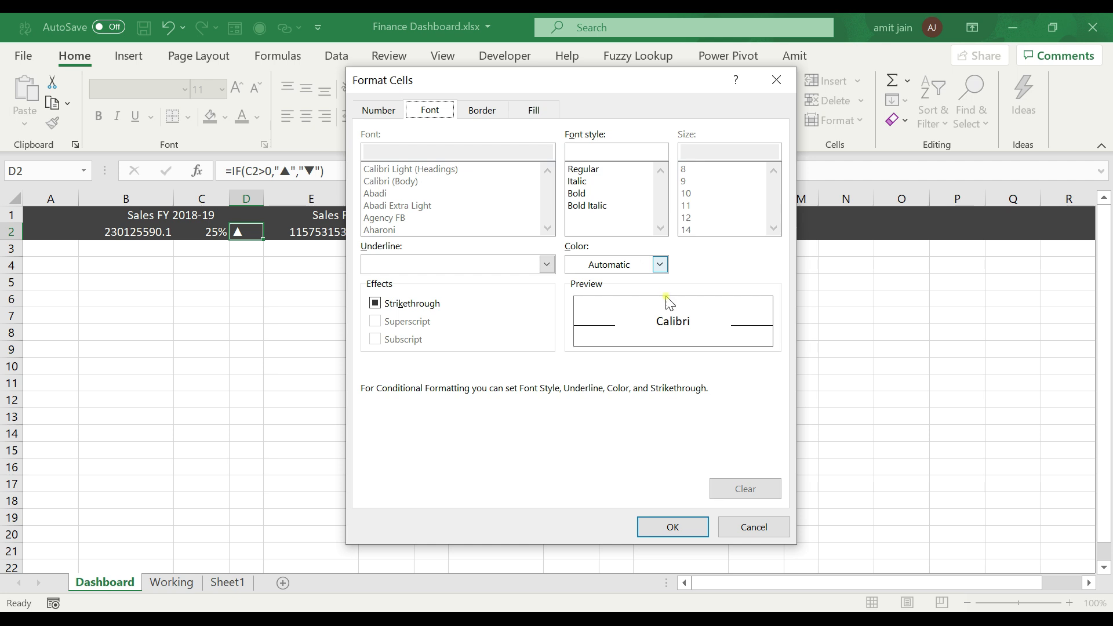
click(659, 265)
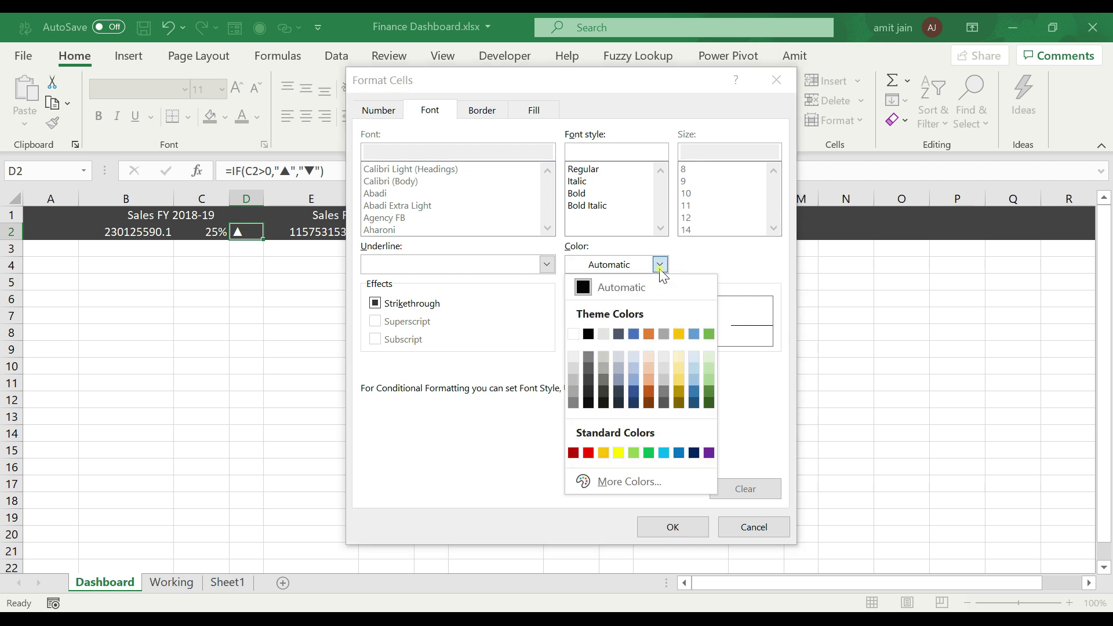
click(633, 453)
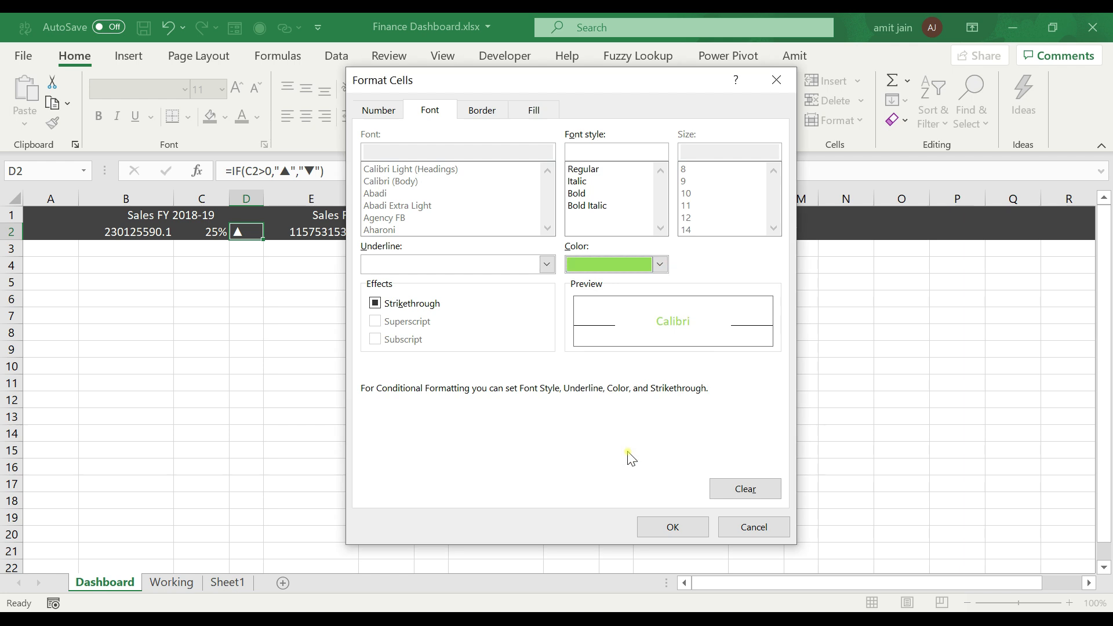
click(673, 527)
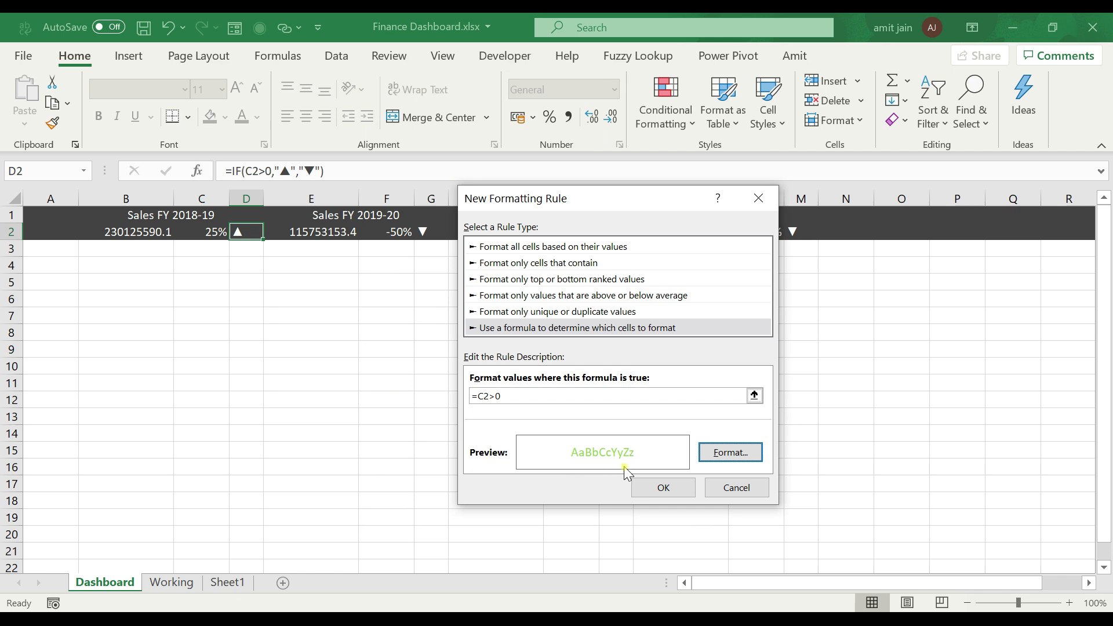
click(655, 486)
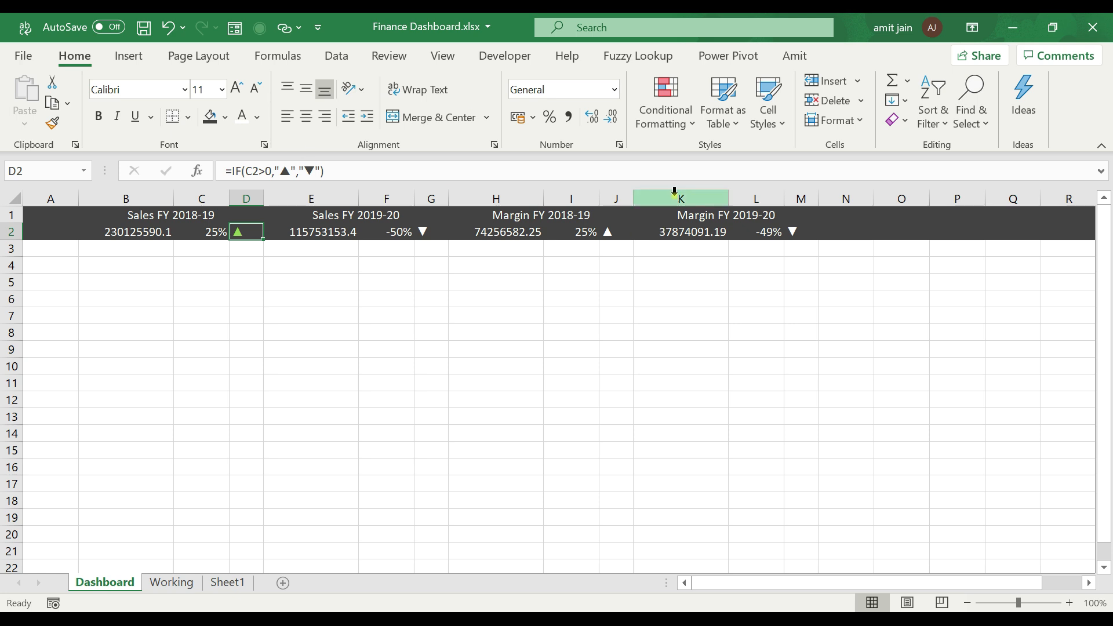
Step: Create a second formula-based conditional formatting rule for D2 with the relative condition =C2<0
click(694, 126)
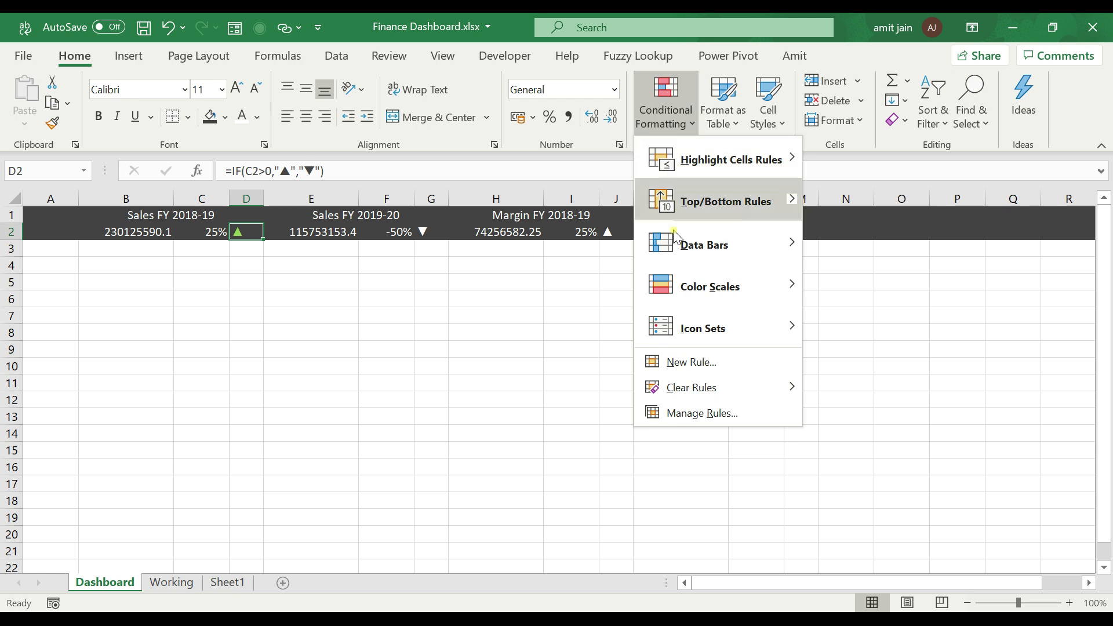
click(696, 363)
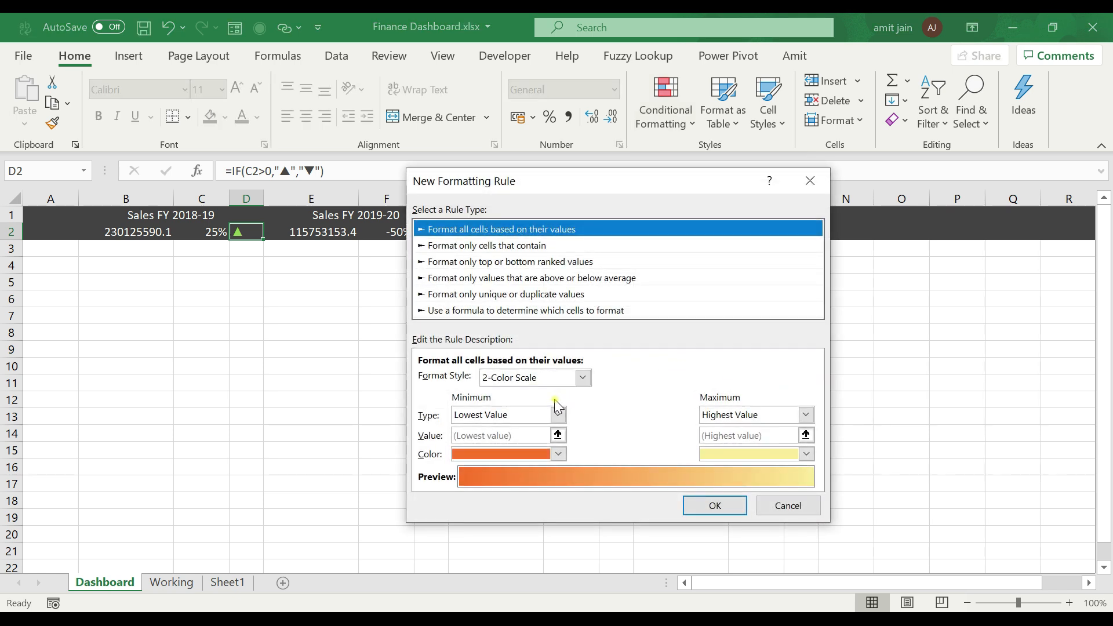
click(462, 311)
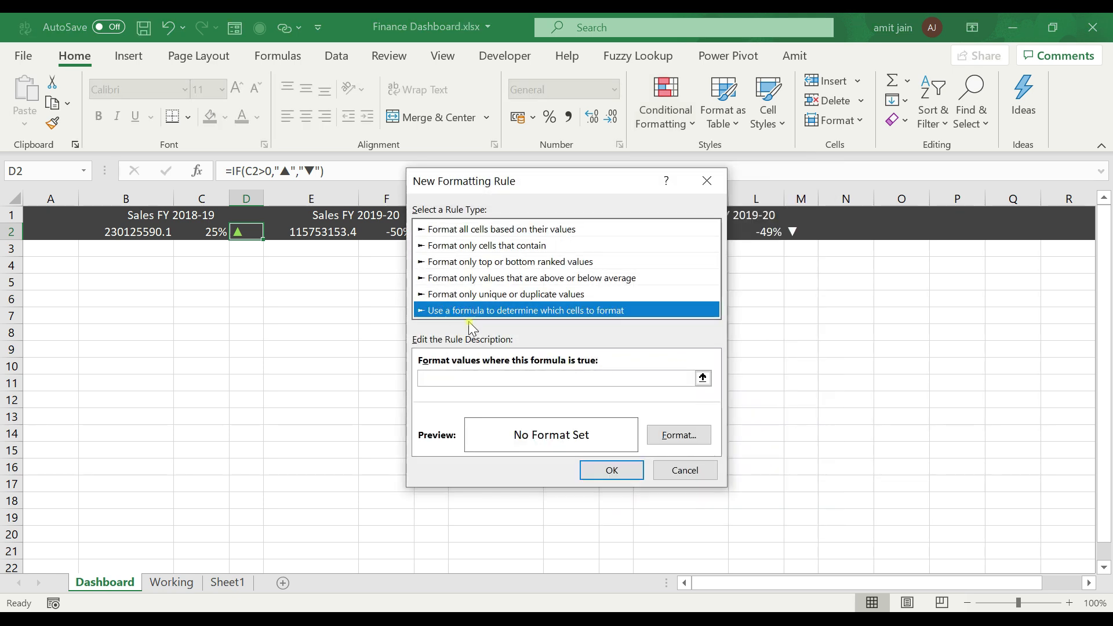
click(587, 377)
click(195, 233)
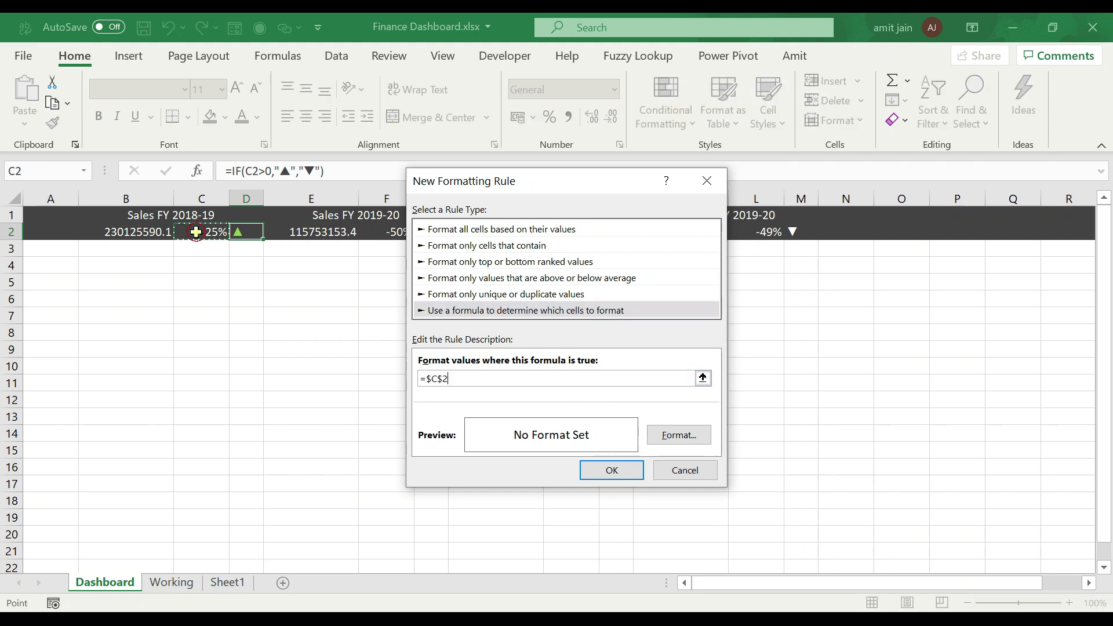
text(<0)
click(439, 379)
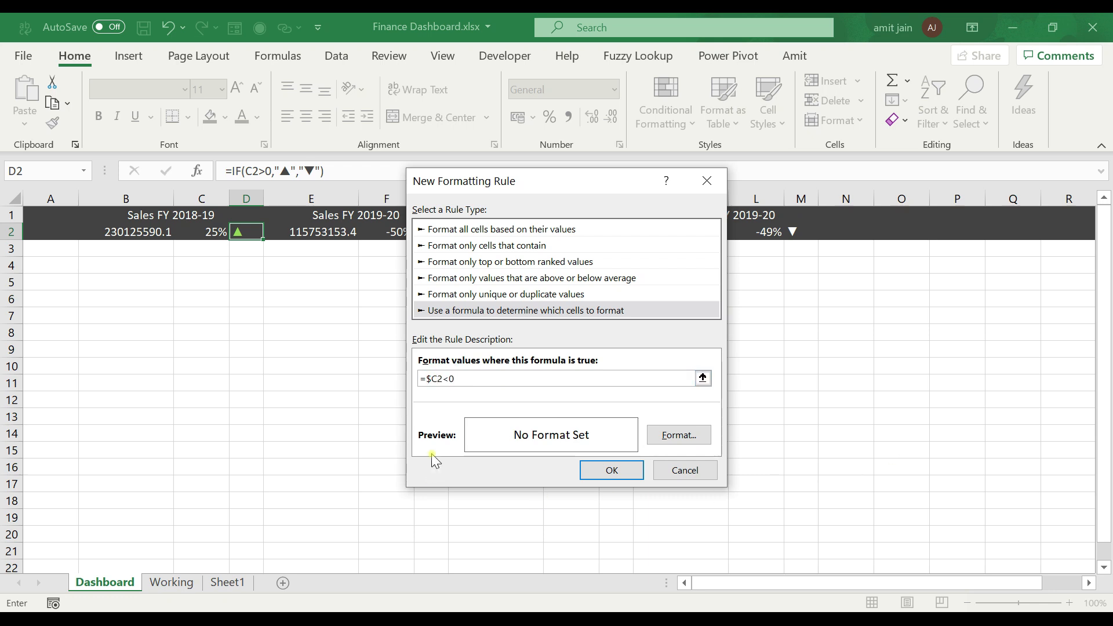
click(429, 379)
key(Delete)
Step: Give the =C2<0 rule the standard dark red font color and apply it to D2
click(683, 436)
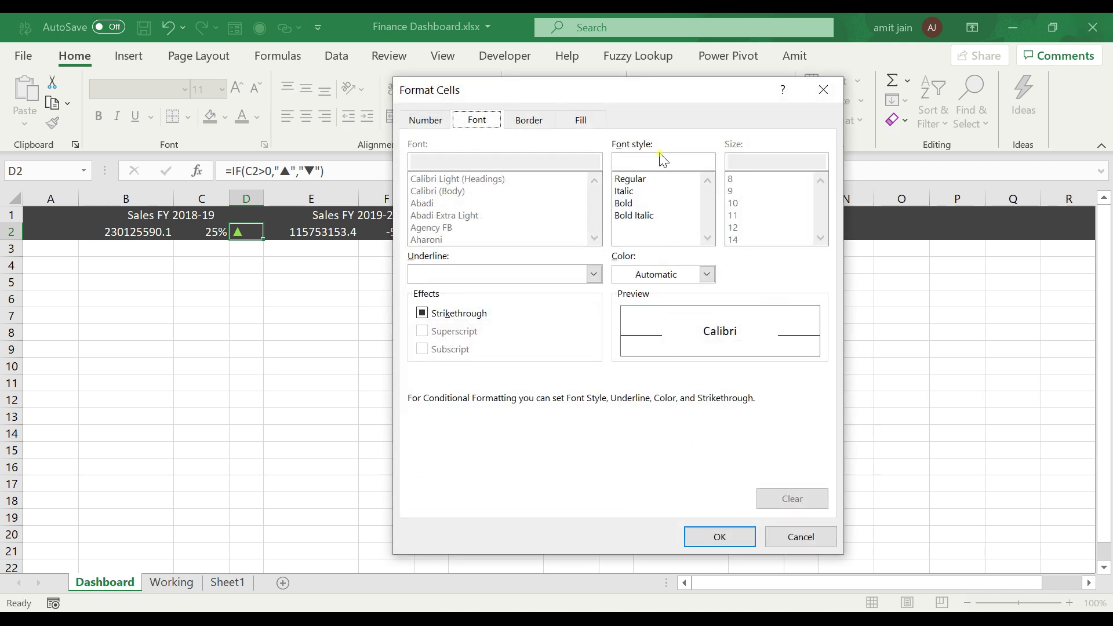
click(707, 274)
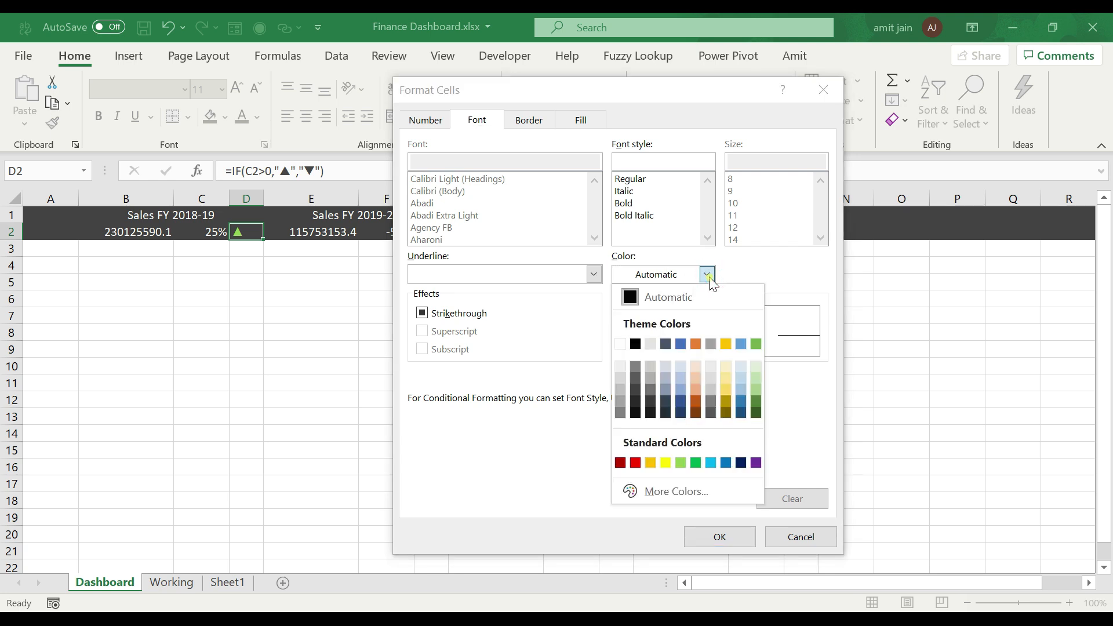
click(620, 464)
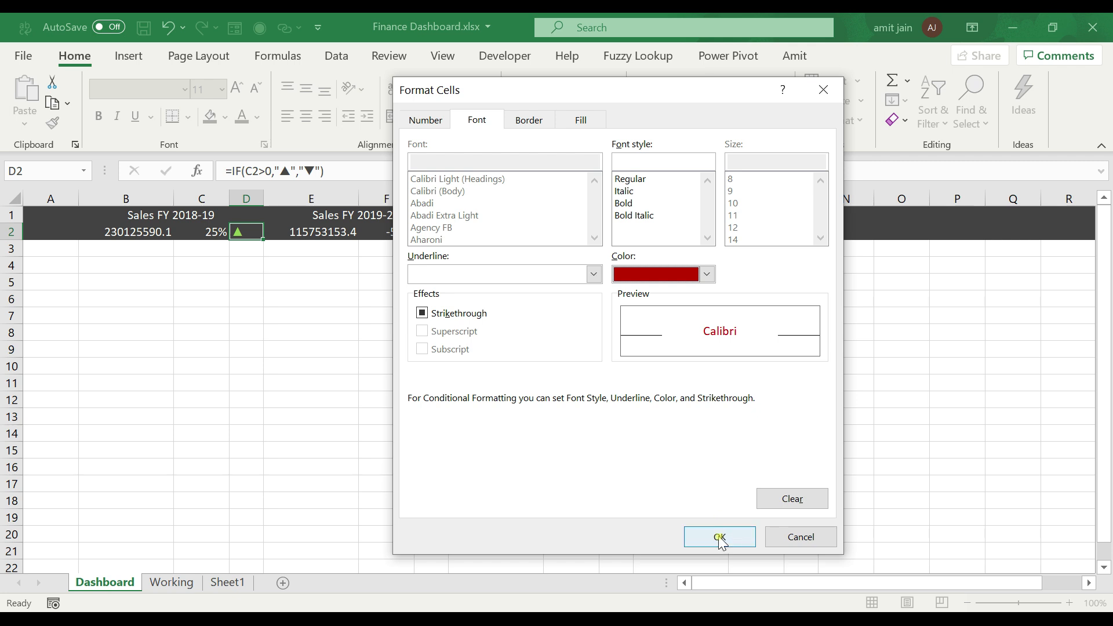
click(719, 535)
click(631, 475)
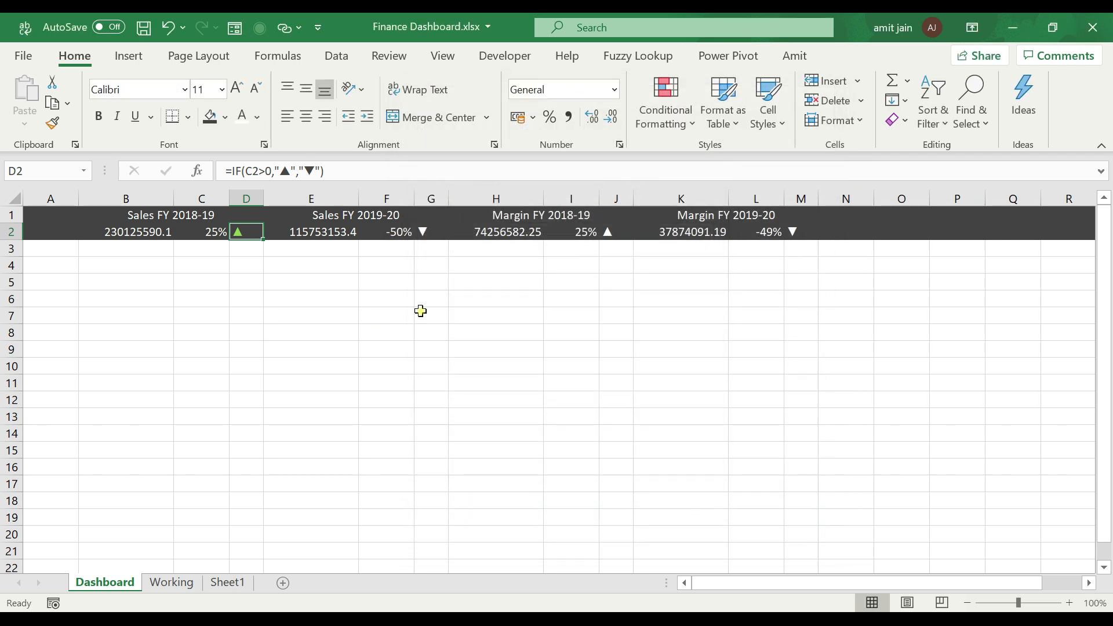
Step: Copy D2 with its conditional formatting into G2, J2 and M2
key(ctrl+c)
key(Right)
key(Right)
key(Right)
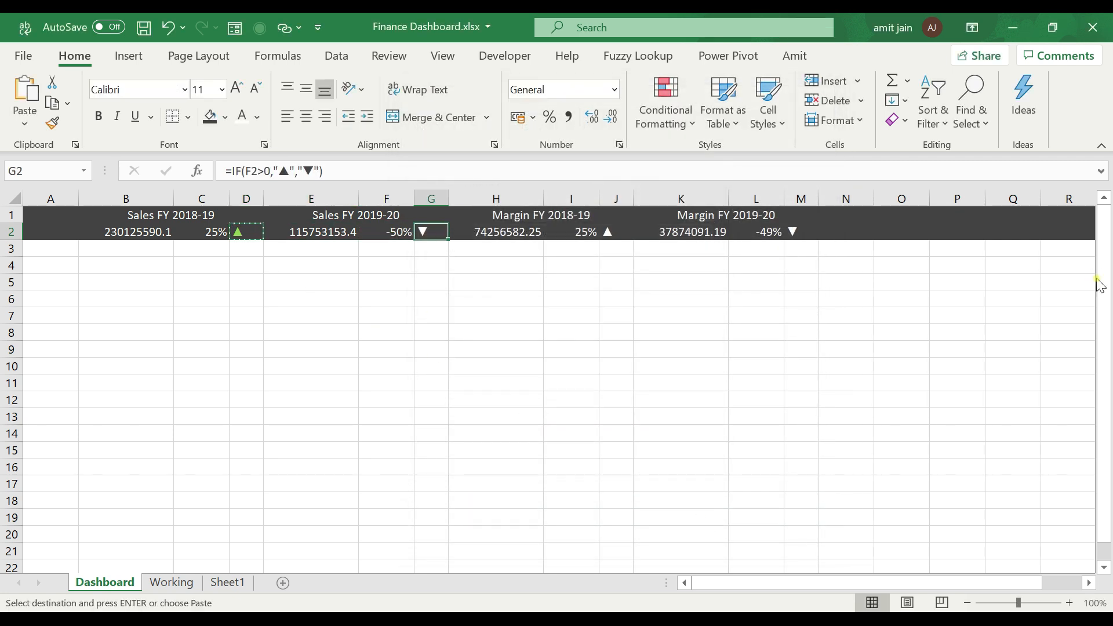
key(ctrl+v)
key(Right)
key(Right)
key(Right)
key(ctrl+v)
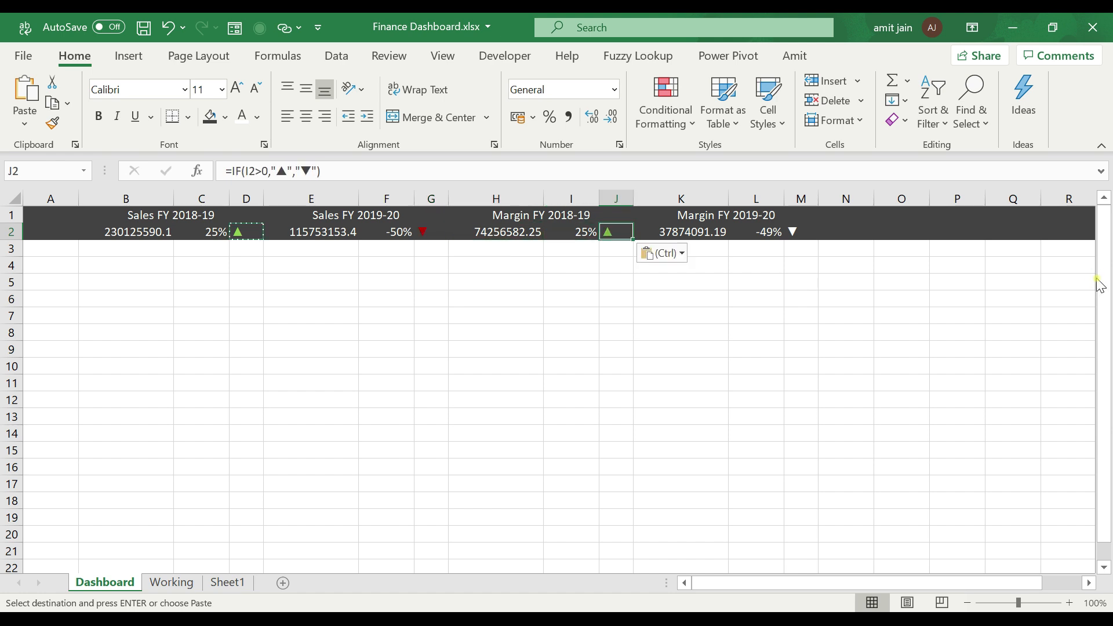
key(Right)
key(Right)
key(Right)
key(ctrl+v)
key(Escape)
Step: Examine the triangle formulas and percentages across row 2 against their indicator colors
key(Left)
key(Left)
key(Left)
key(Left)
key(Left)
key(Left)
key(Left)
key(Left)
key(Left)
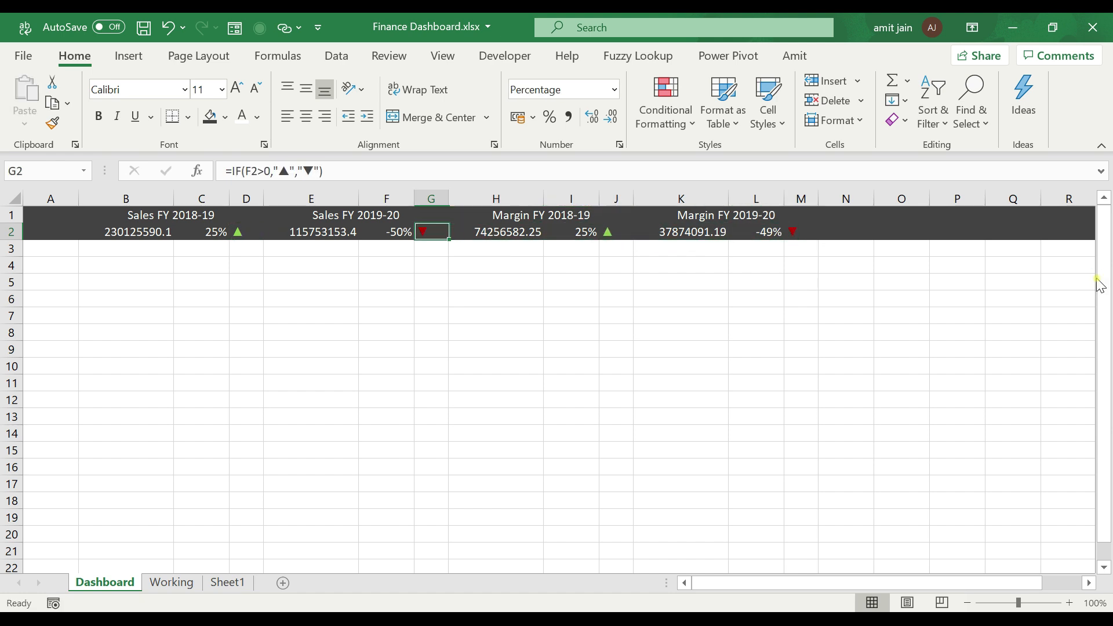
key(Right)
key(Right)
key(Right)
key(Right)
key(Right)
key(Right)
key(Right)
key(Right)
key(Right)
key(Left)
key(Left)
key(Left)
key(Left)
key(Left)
key(Left)
key(Left)
key(Left)
key(Left)
key(Left)
key(Left)
key(Right)
key(Right)
key(Right)
Step: Test D2's indicator by entering -2% in C2, and undo the entry to restore the linked formula
key(Left)
key(Left)
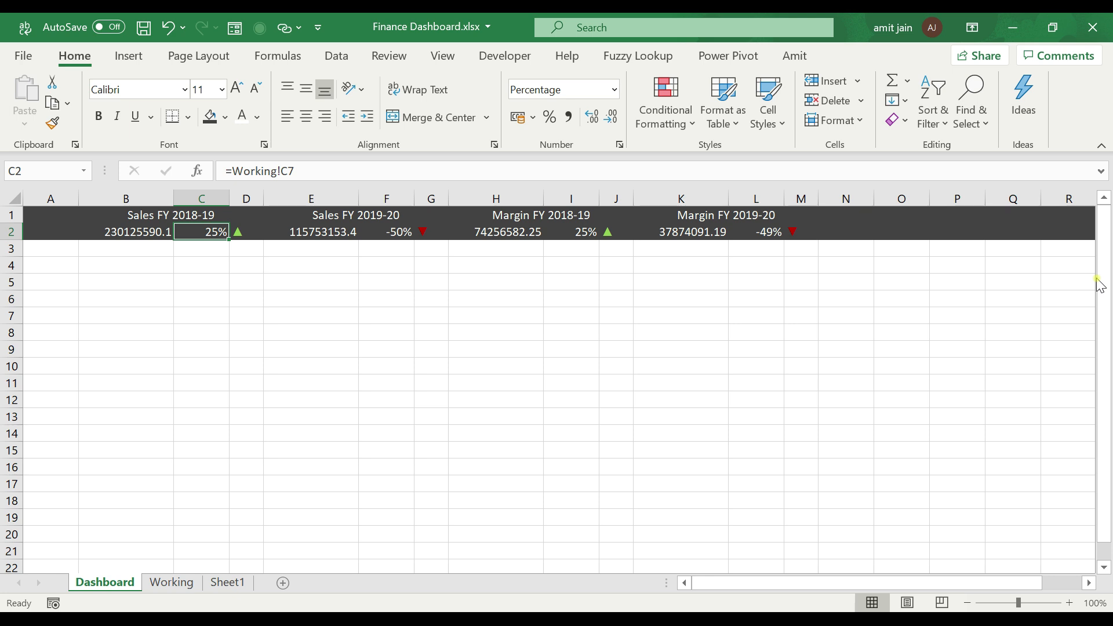
text(-2%)
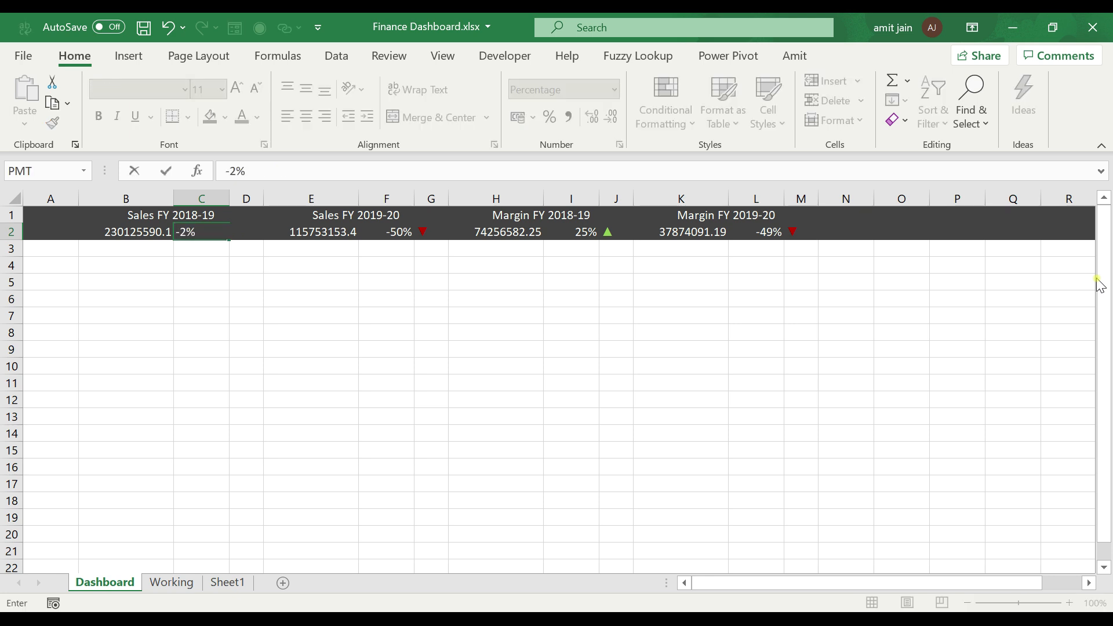
key(Return)
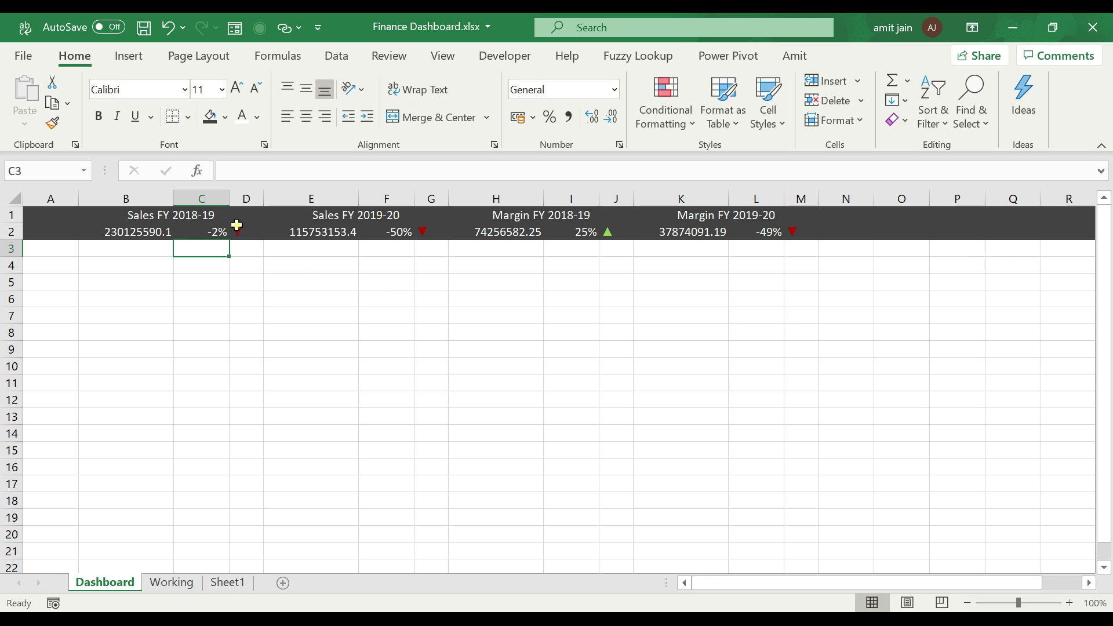
key(Up)
key(ctrl+z)
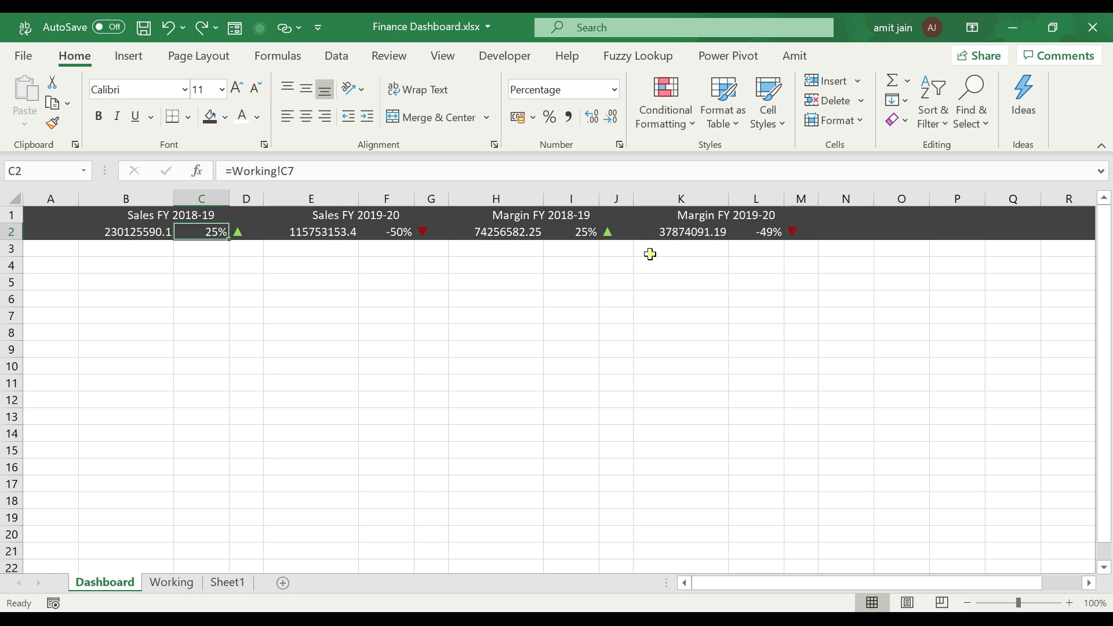
Step: Set the font size of the triangles in D2, G2, J2 and M2 to 16
key(Right)
ctrl+click(419, 234)
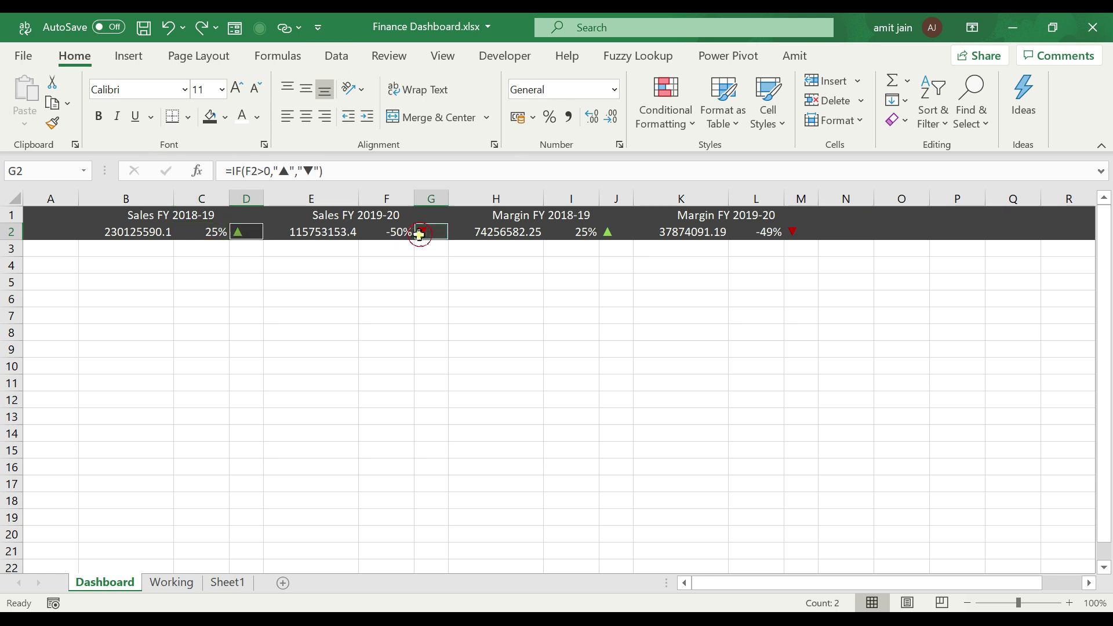
ctrl+click(614, 233)
ctrl+click(790, 232)
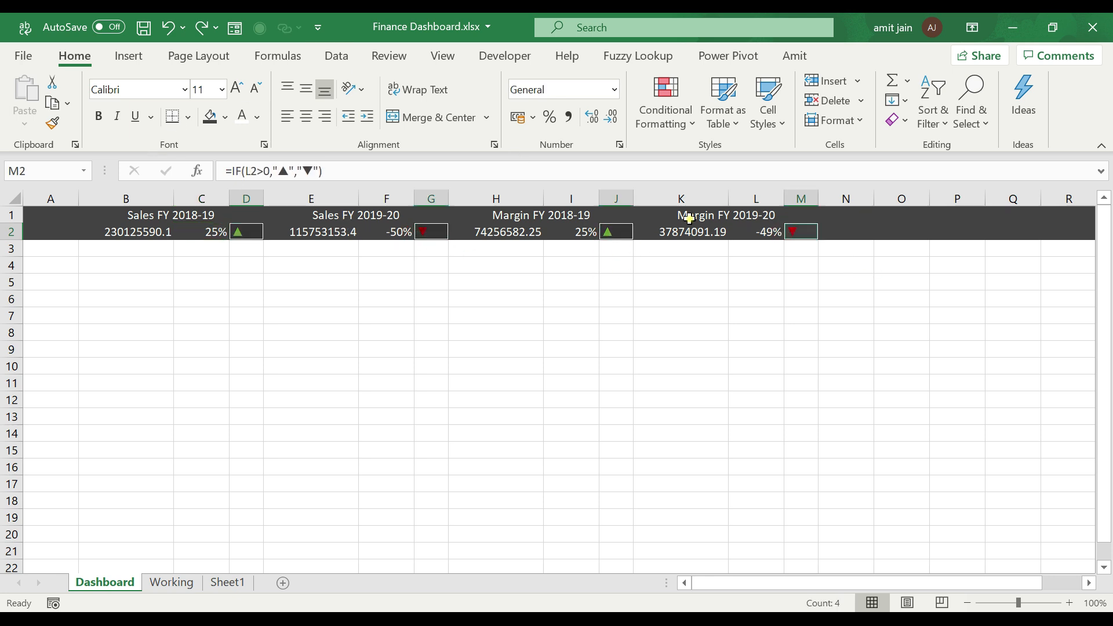
click(221, 89)
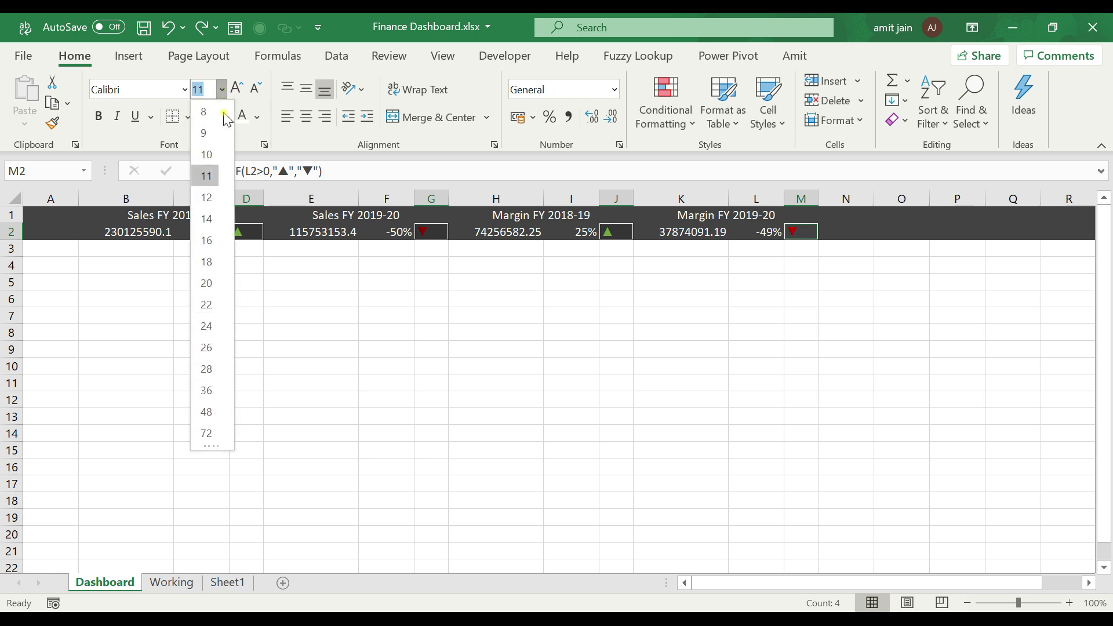
click(208, 240)
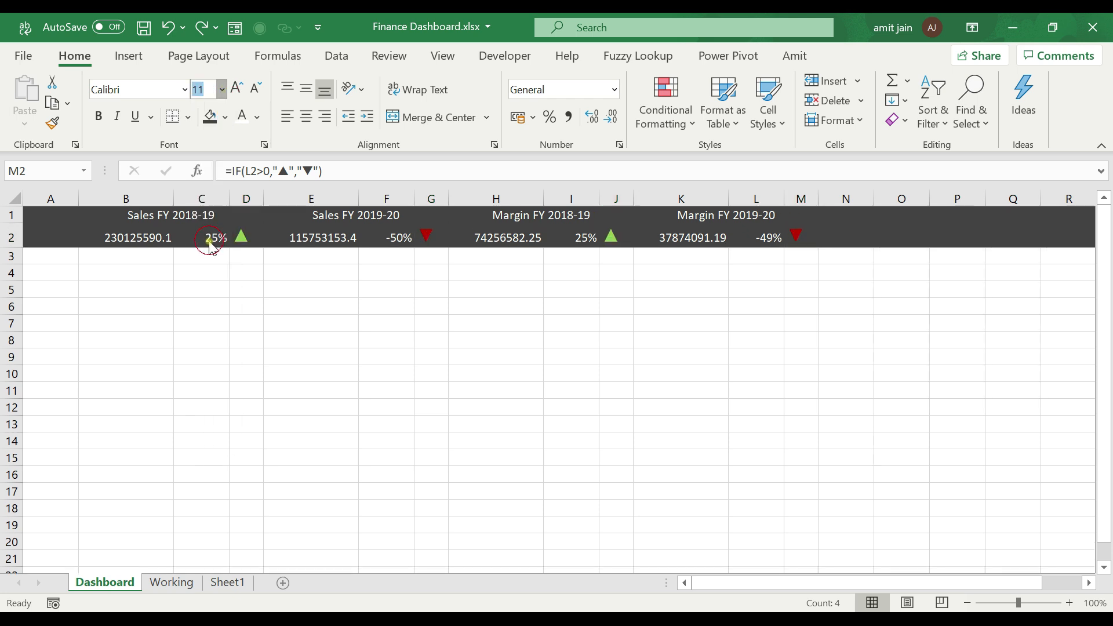
click(298, 271)
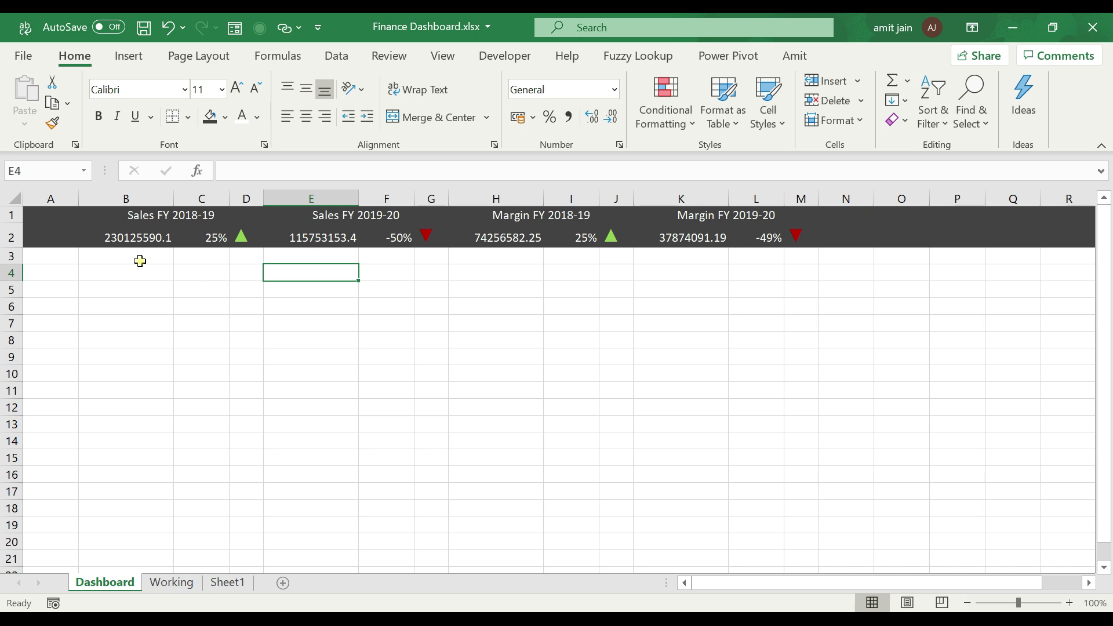
Step: Set the font size of the figures and percentages in B2:C2, E2:F2, H2:I2 and K2:L2 to 14
drag(118, 238, 182, 231)
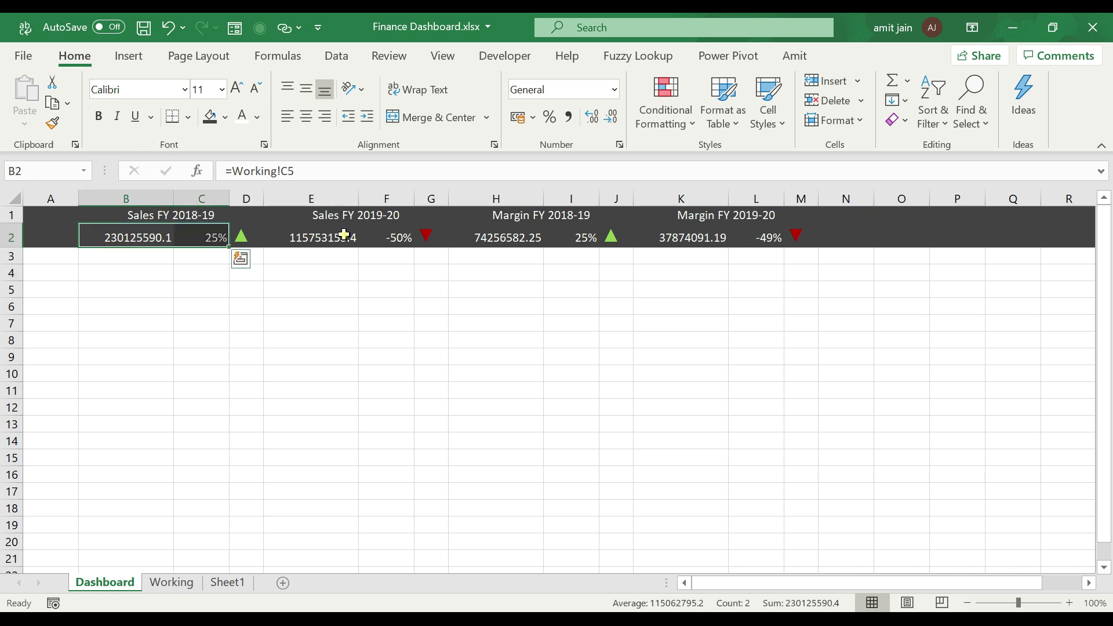
drag(343, 235, 390, 240)
drag(531, 233, 571, 238)
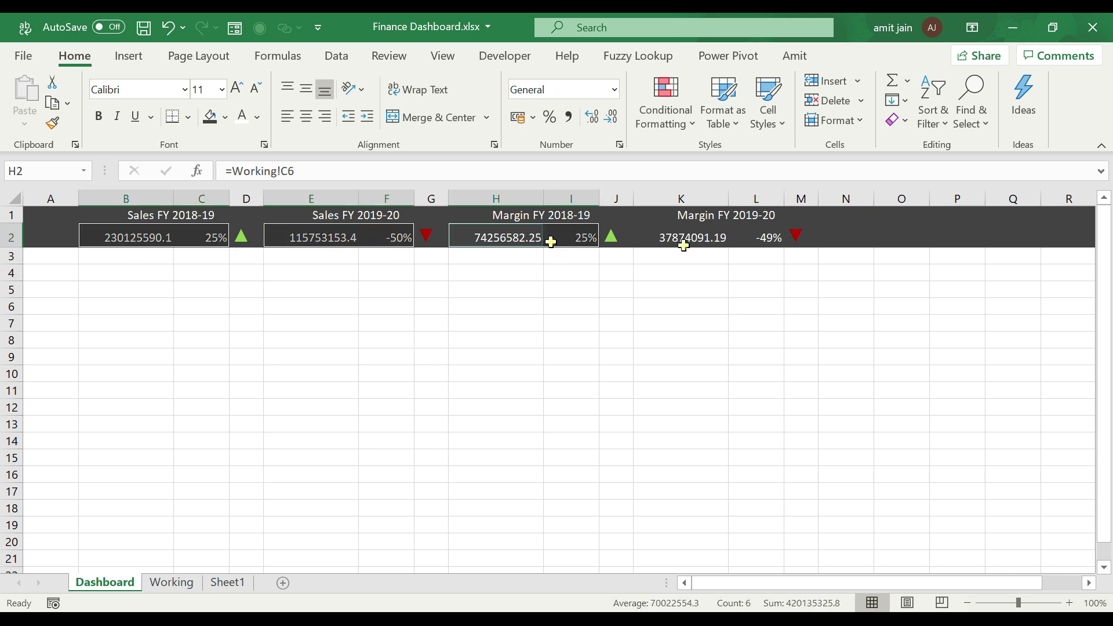
drag(684, 241, 736, 241)
click(201, 89)
text(11)
key(Return)
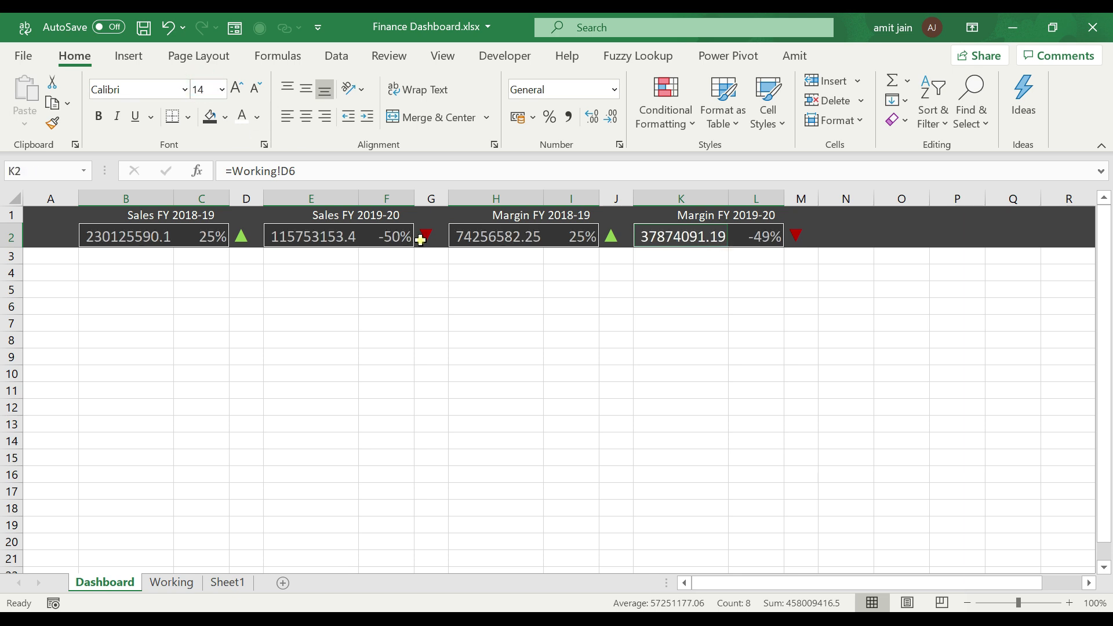
click(397, 278)
Step: Format the figures in B2, E2, H2 and K2 with comma separators and no decimal places
click(127, 241)
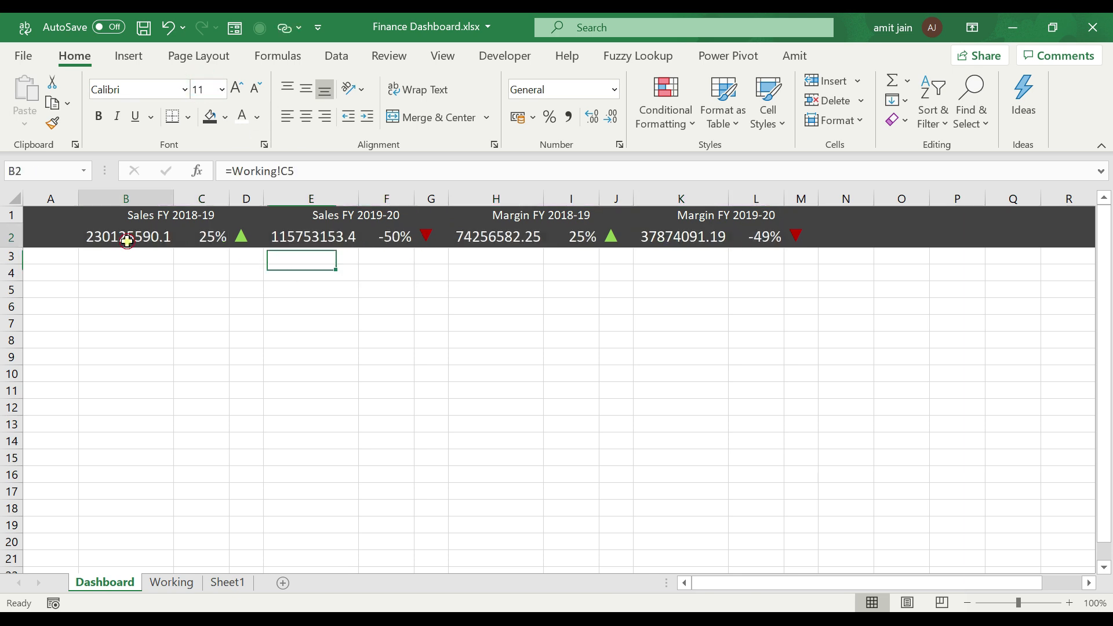
ctrl+click(334, 241)
ctrl+click(493, 236)
ctrl+click(684, 236)
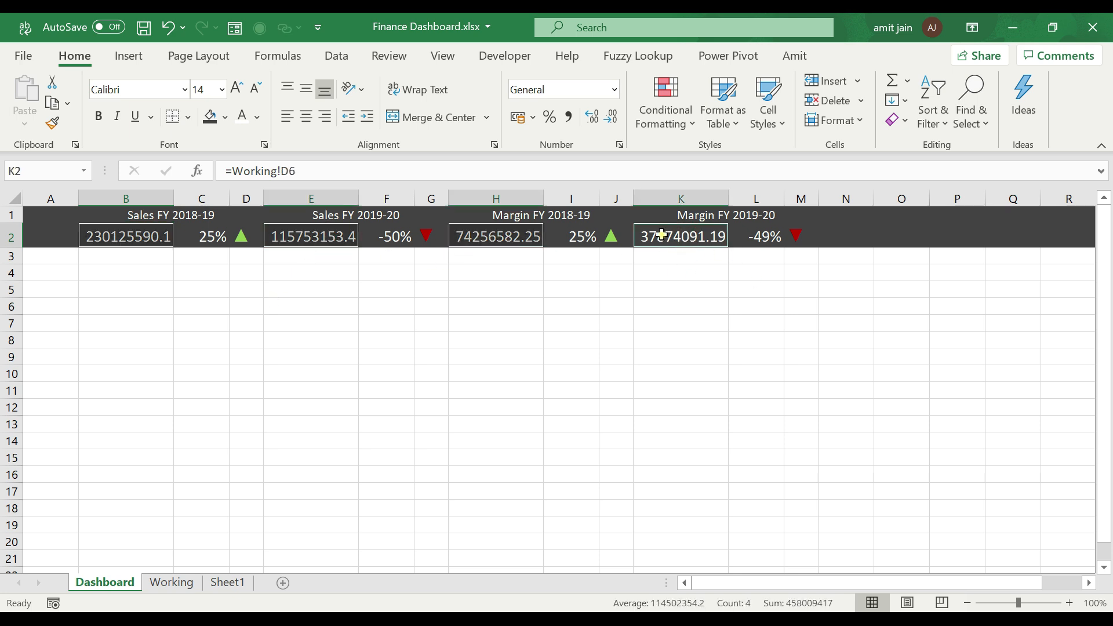
click(568, 116)
click(610, 118)
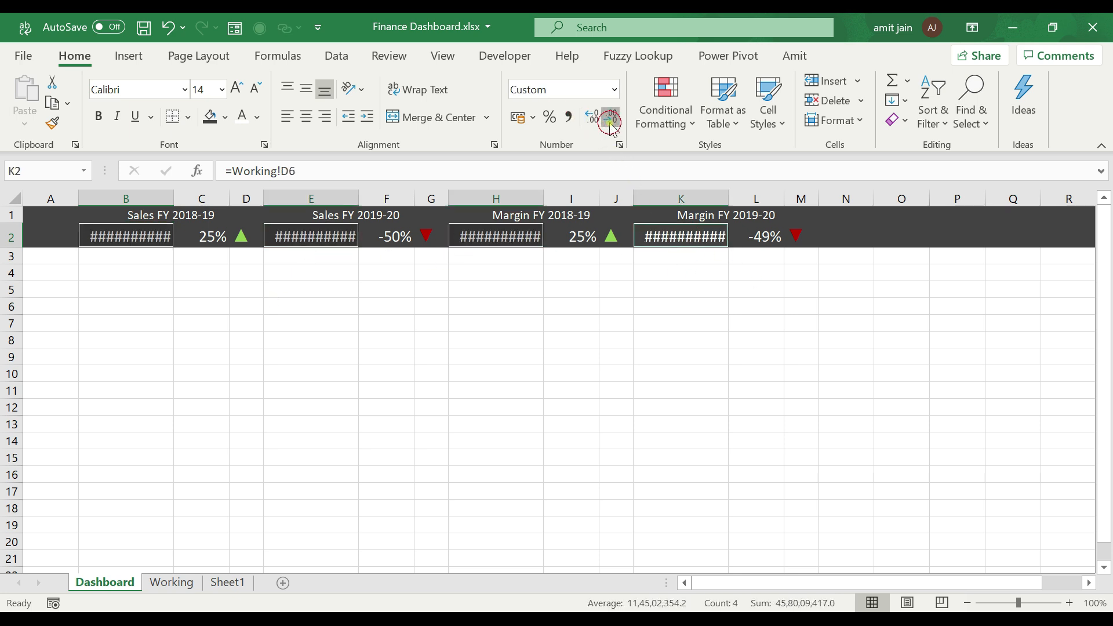
click(610, 118)
click(140, 304)
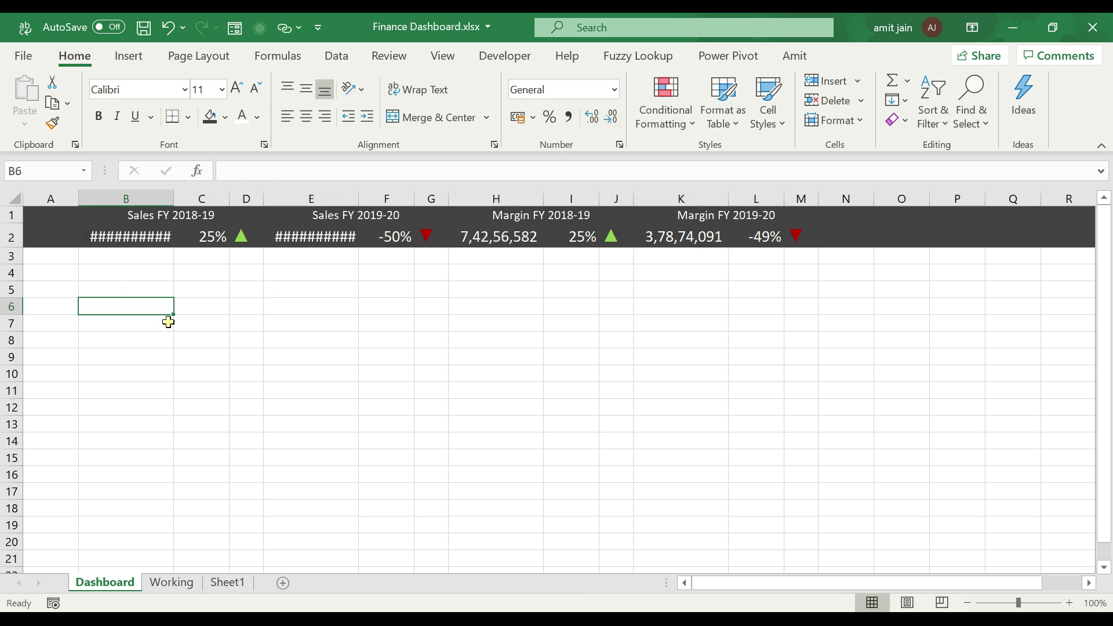
Step: Widen columns B, E, H and K so the sales and margin figures fit in full
drag(173, 200, 182, 200)
click(161, 199)
ctrl+click(329, 198)
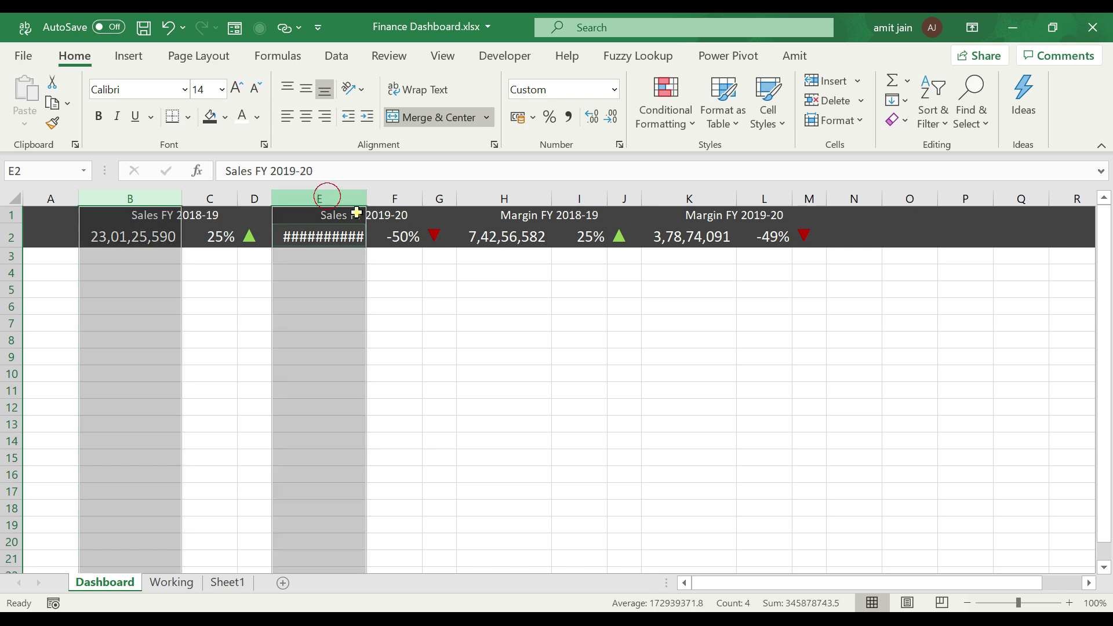
ctrl+click(505, 198)
ctrl+click(695, 198)
drag(714, 206, 763, 199)
click(727, 237)
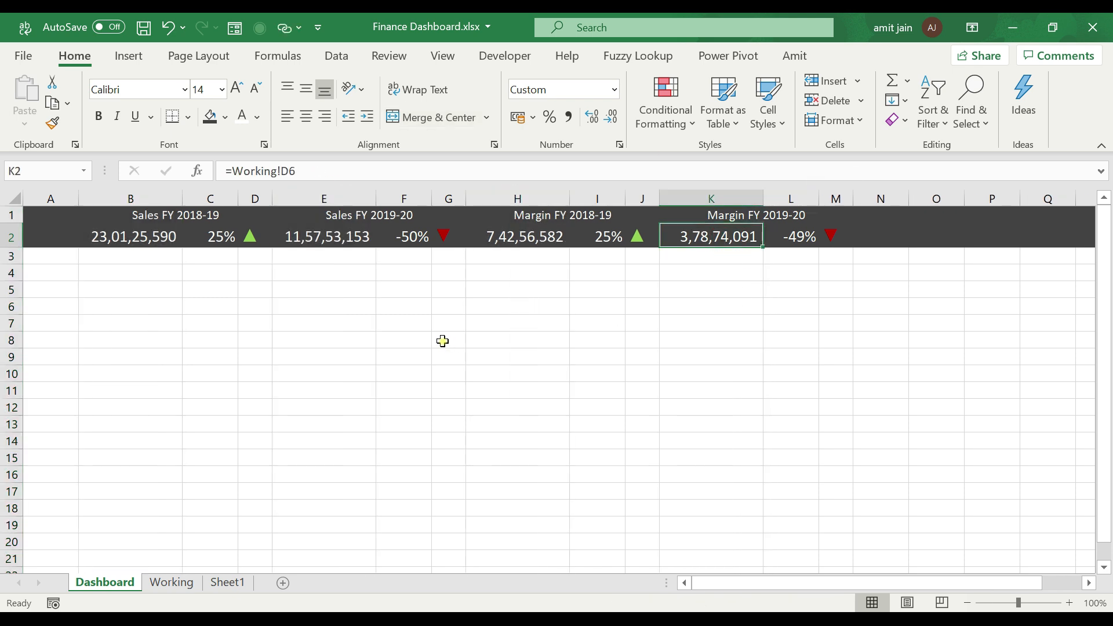
ctrl+click(194, 237)
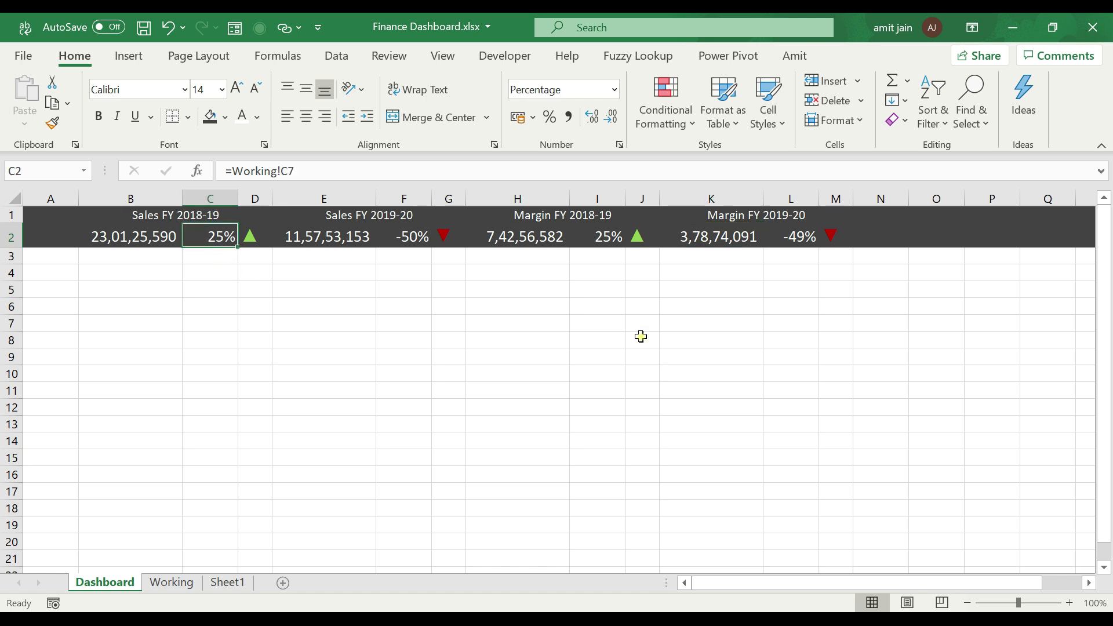
key(Left)
key(Left)
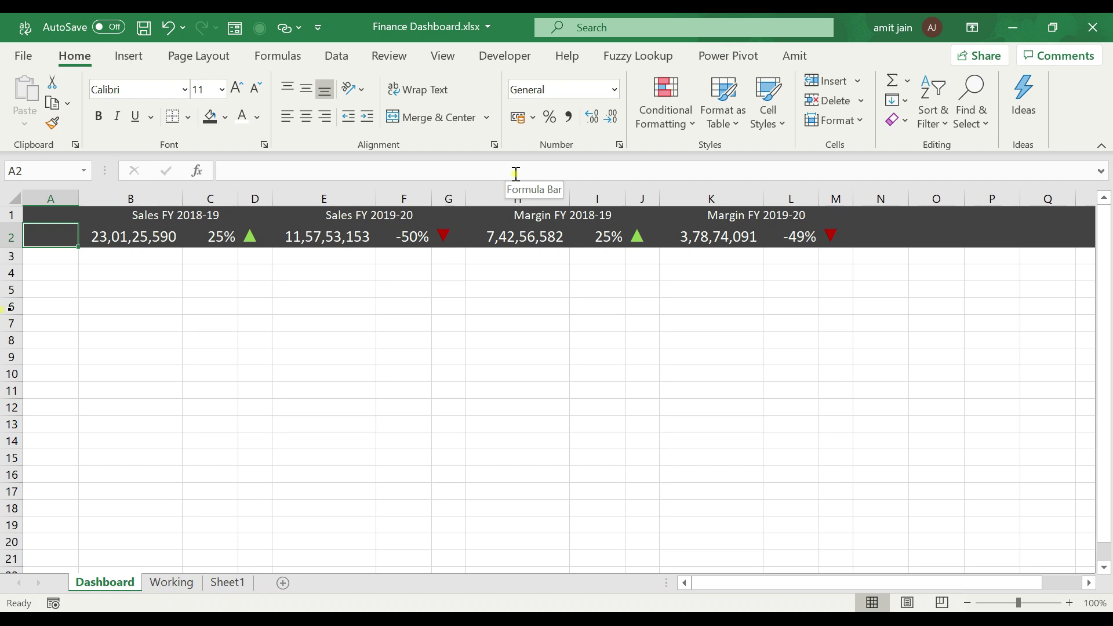
click(50, 253)
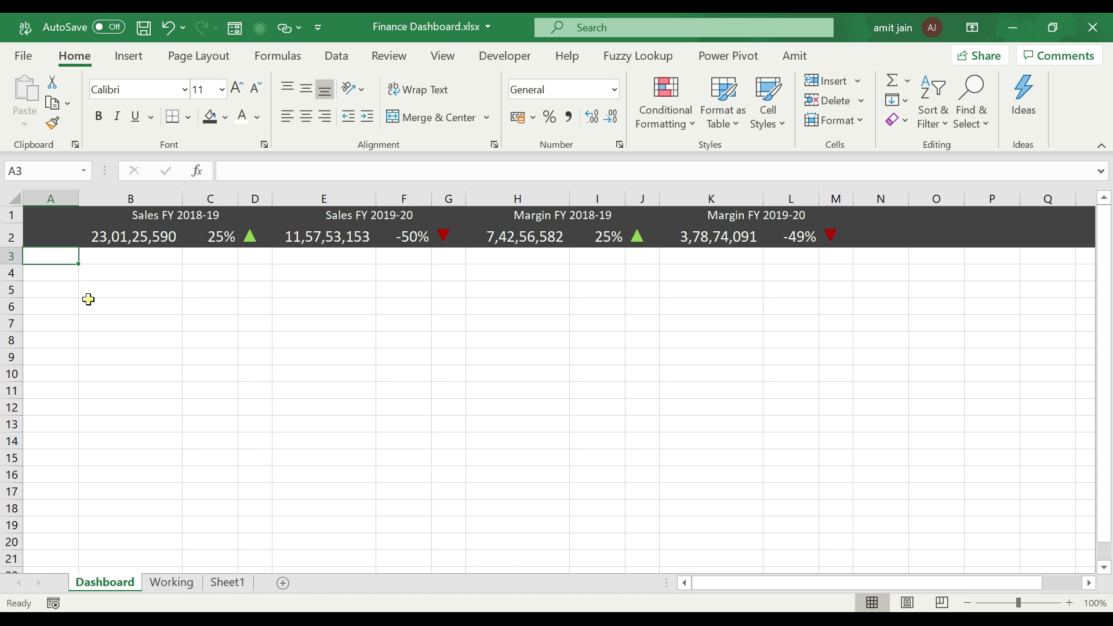
drag(54, 254, 390, 374)
click(130, 292)
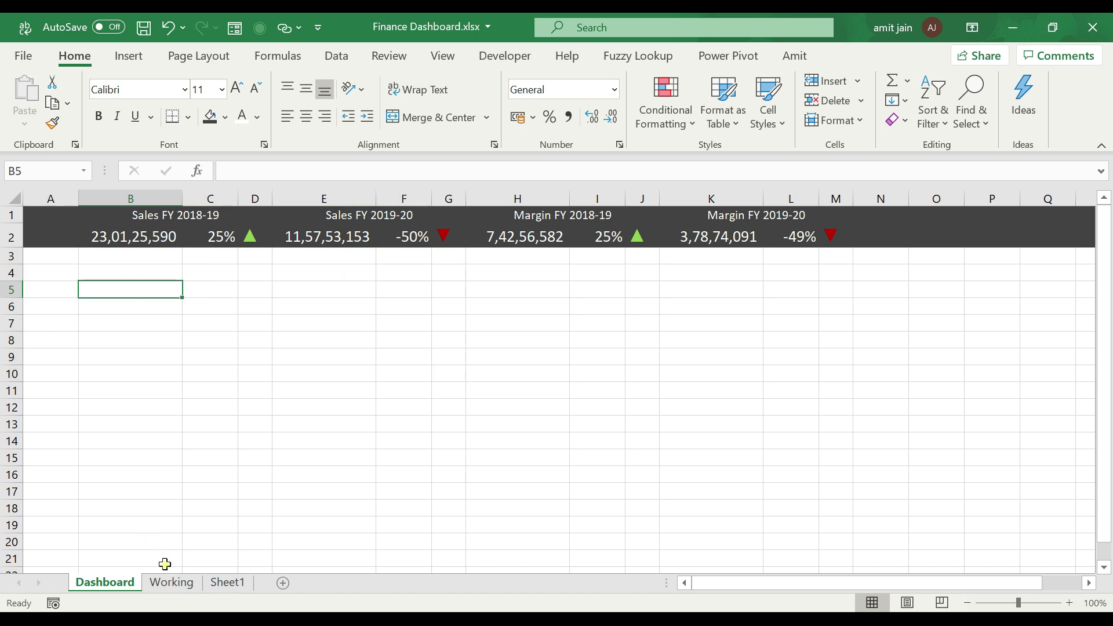
Step: Copy the pivot table in A3:D6 on the Working sheet and paste the copy at A11
click(171, 583)
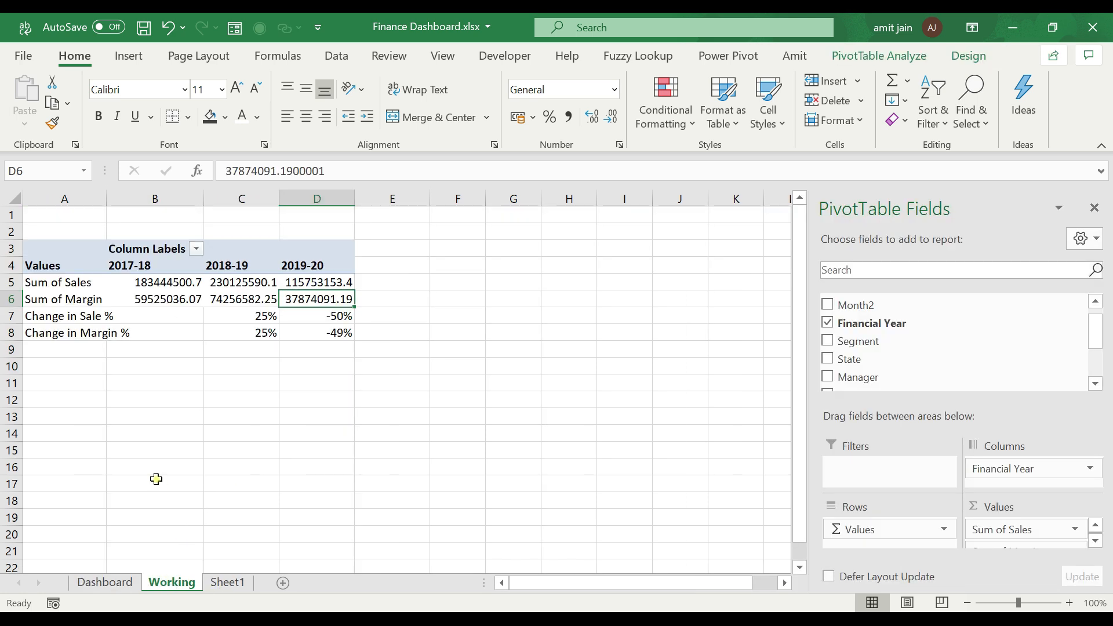
click(65, 249)
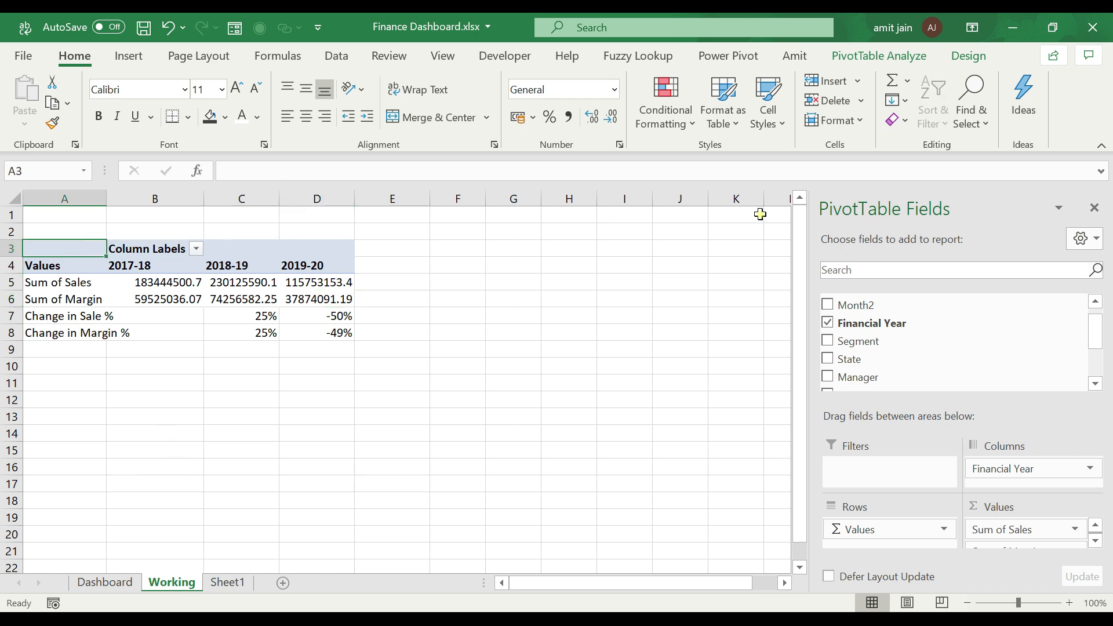
key(shift+Down)
key(shift+Down)
key(shift+Down)
key(shift+Right)
key(shift+Right)
key(shift+Right)
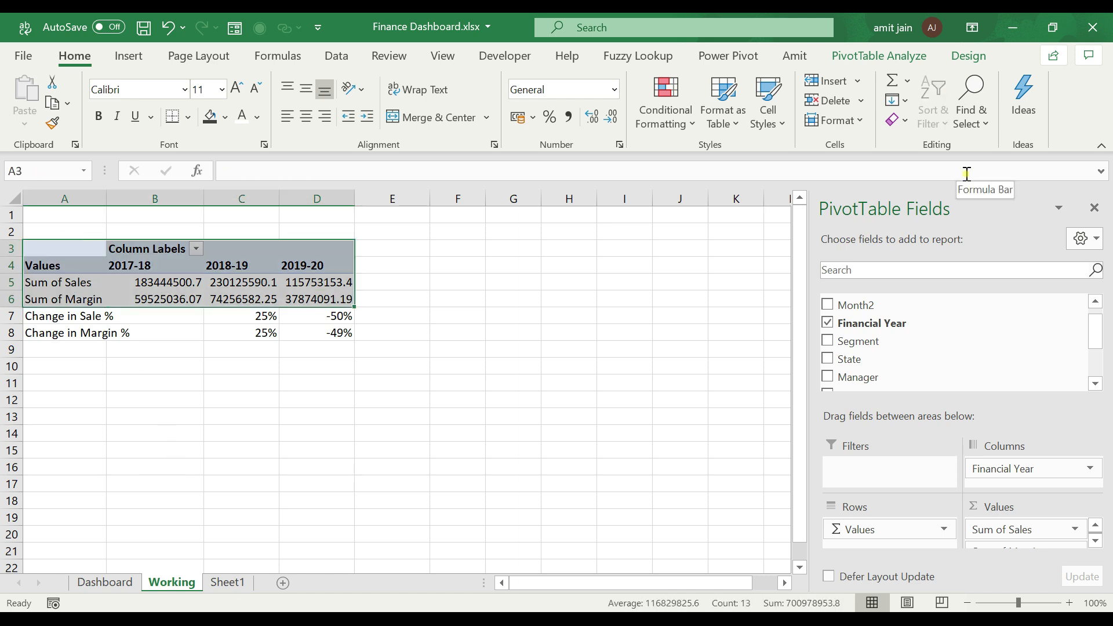
key(ctrl+c)
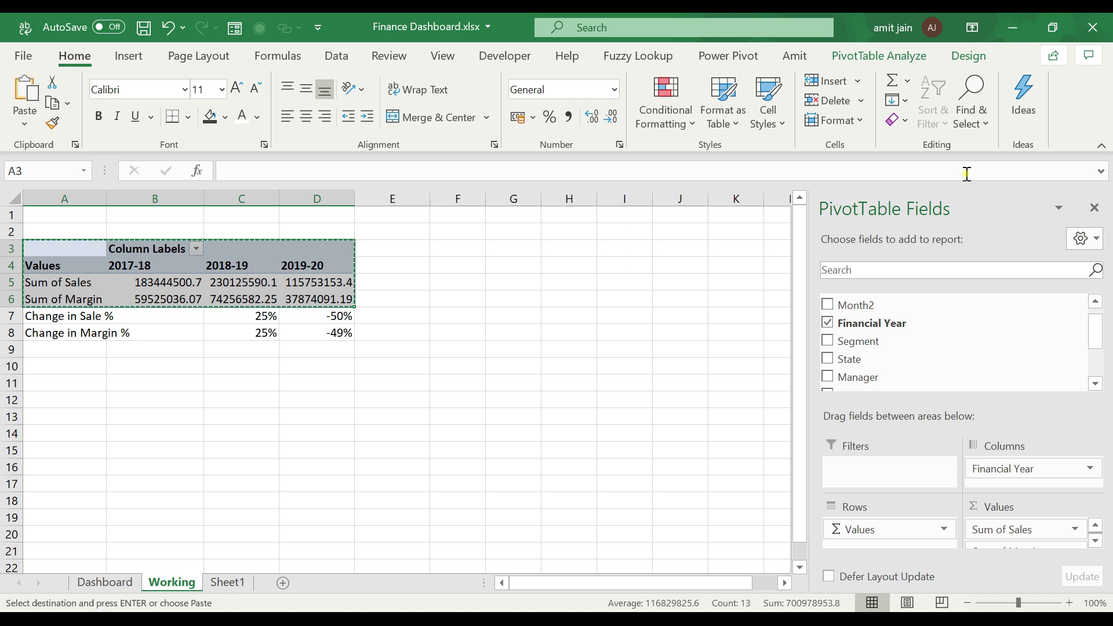
key(Down)
key(Down)
key(Down)
key(Down)
key(Down)
key(Down)
key(Down)
key(Down)
key(Return)
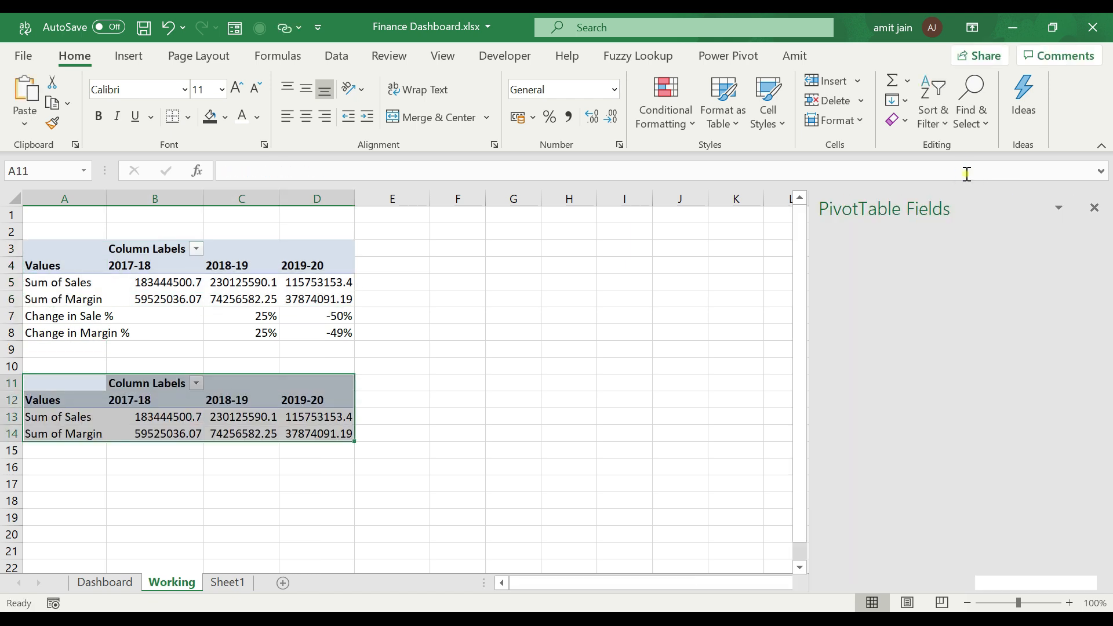
Step: Replace Financial Year with State as a row field in the copied pivot table at A11
click(69, 391)
click(69, 390)
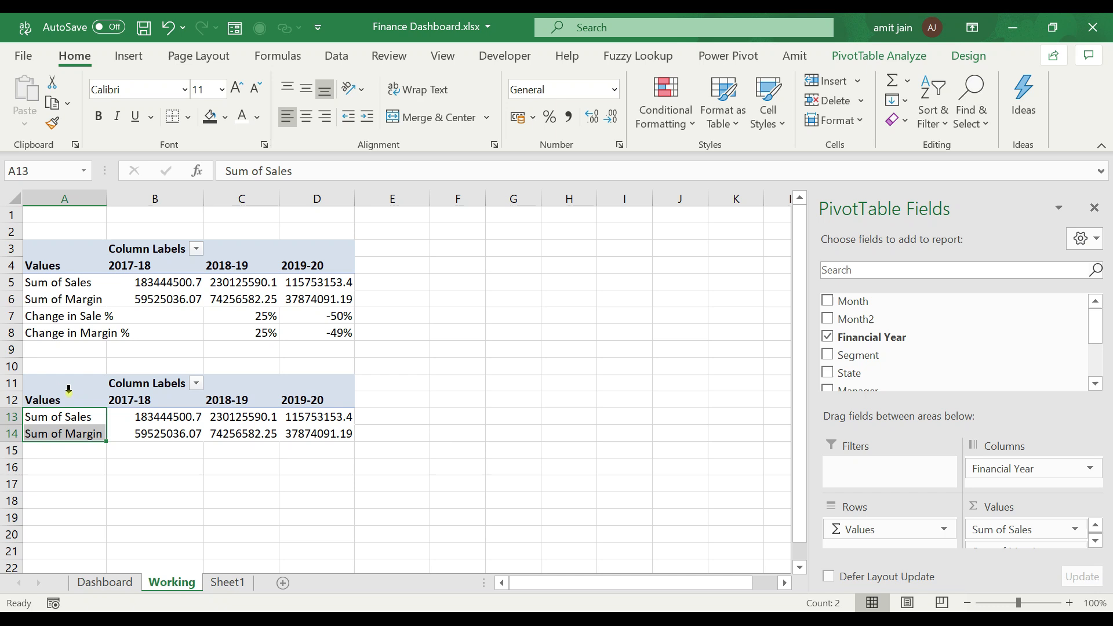
click(71, 395)
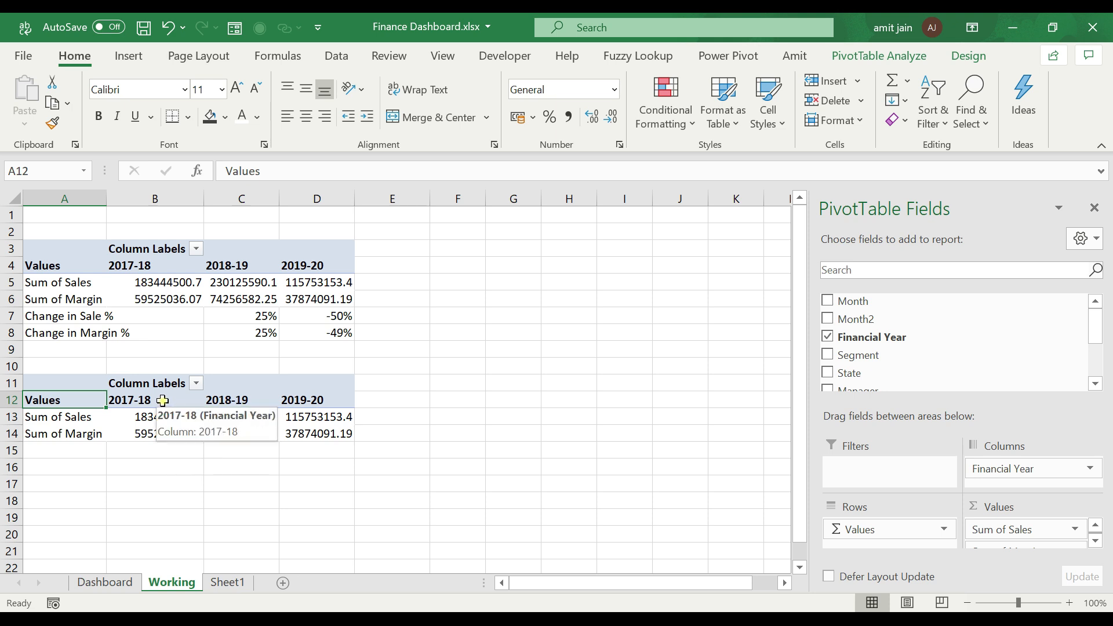
click(827, 338)
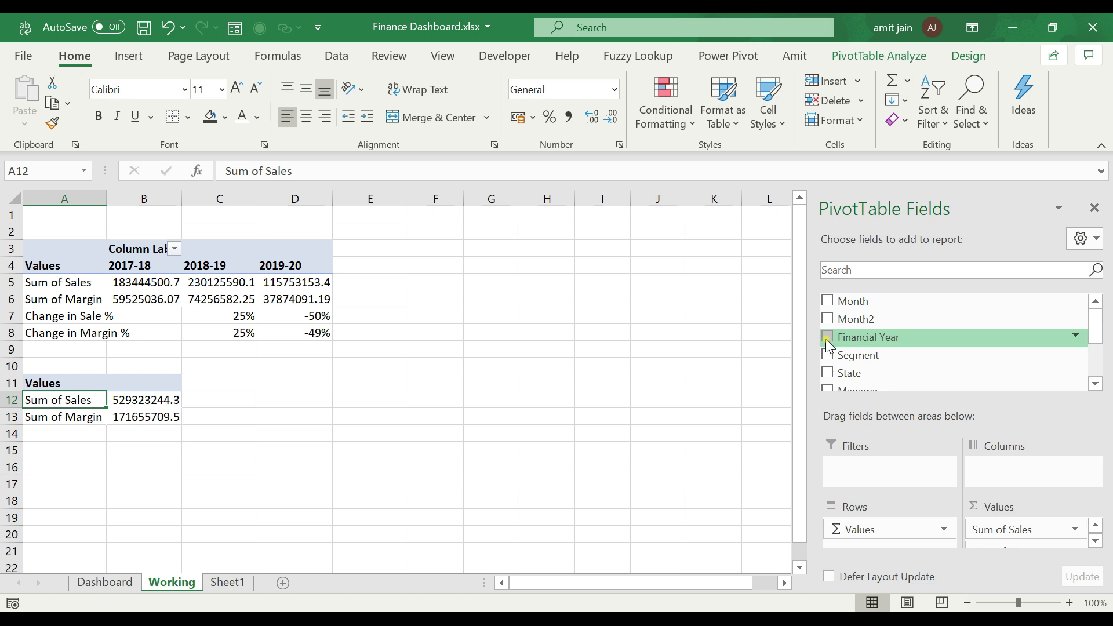
scroll(889, 350, down, 1)
drag(889, 350, 871, 529)
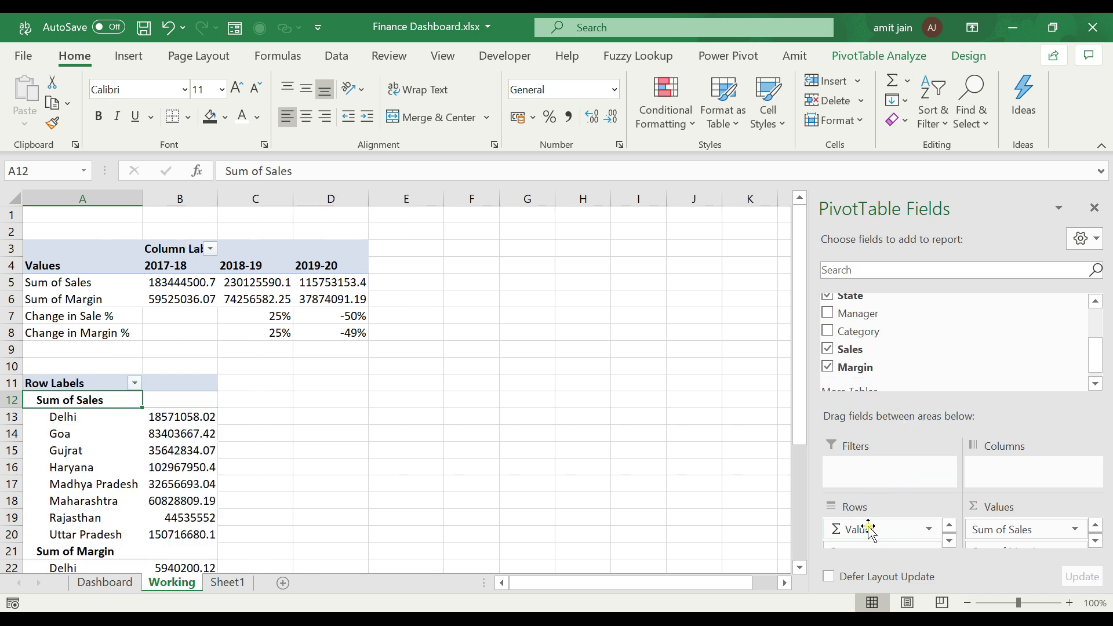
Step: Move the Values field of the State pivot table from rows to columns so sales and margin sit side by side
click(110, 428)
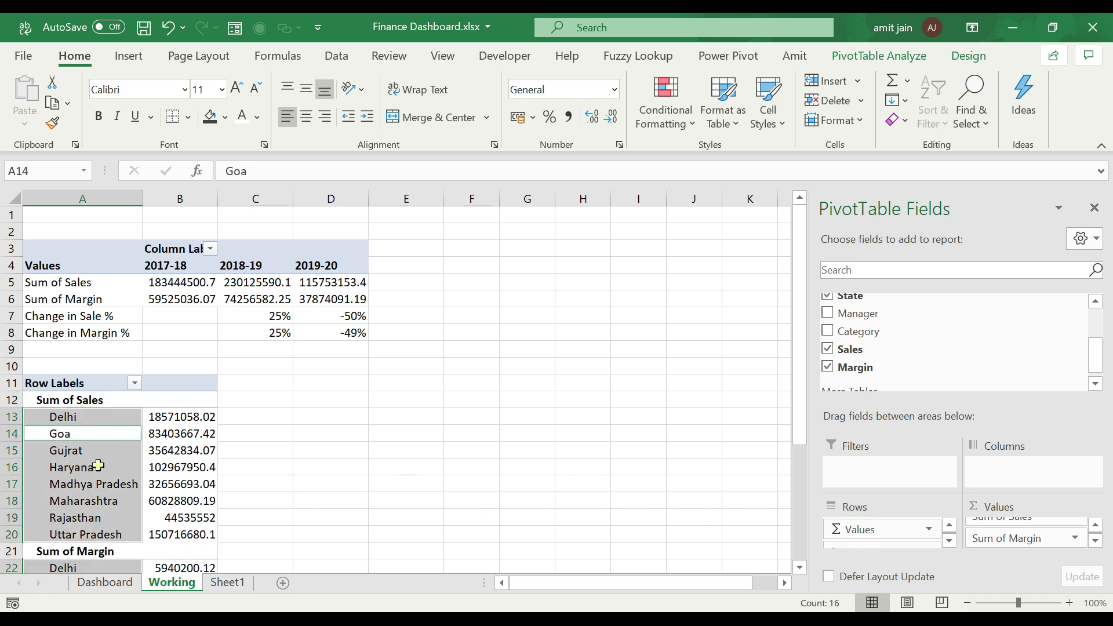
click(68, 460)
click(85, 412)
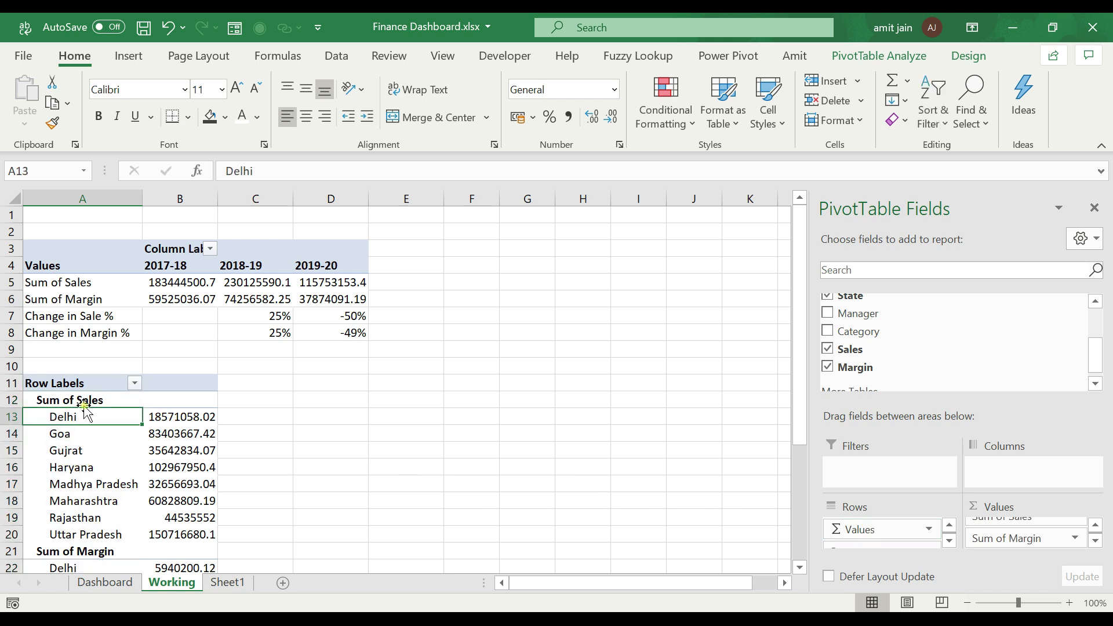
click(84, 405)
click(87, 550)
drag(215, 398, 271, 399)
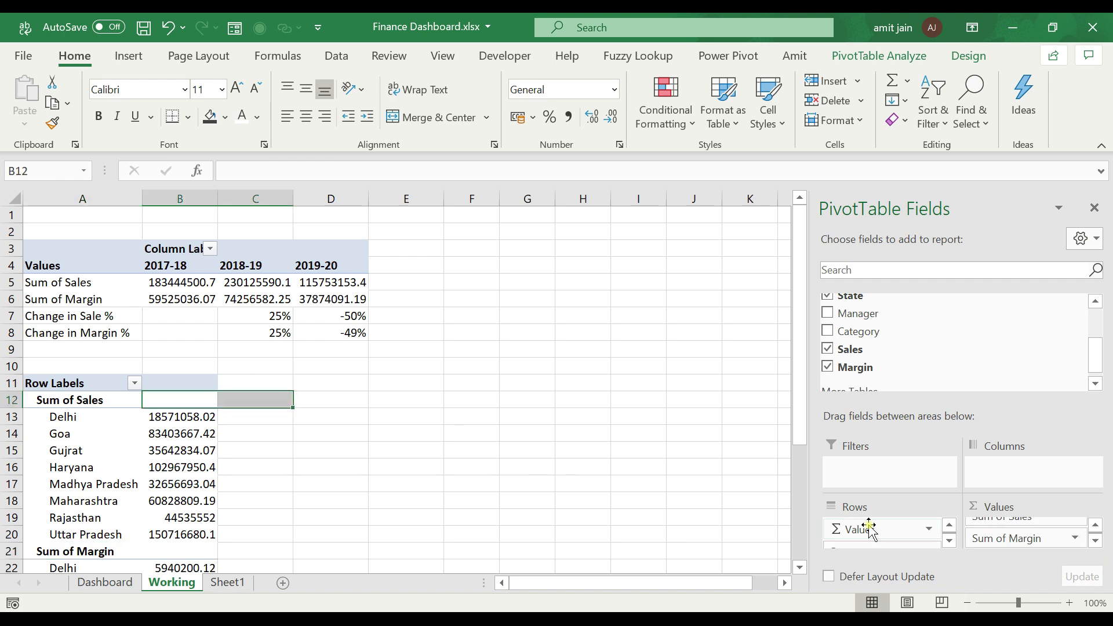
drag(863, 529, 992, 468)
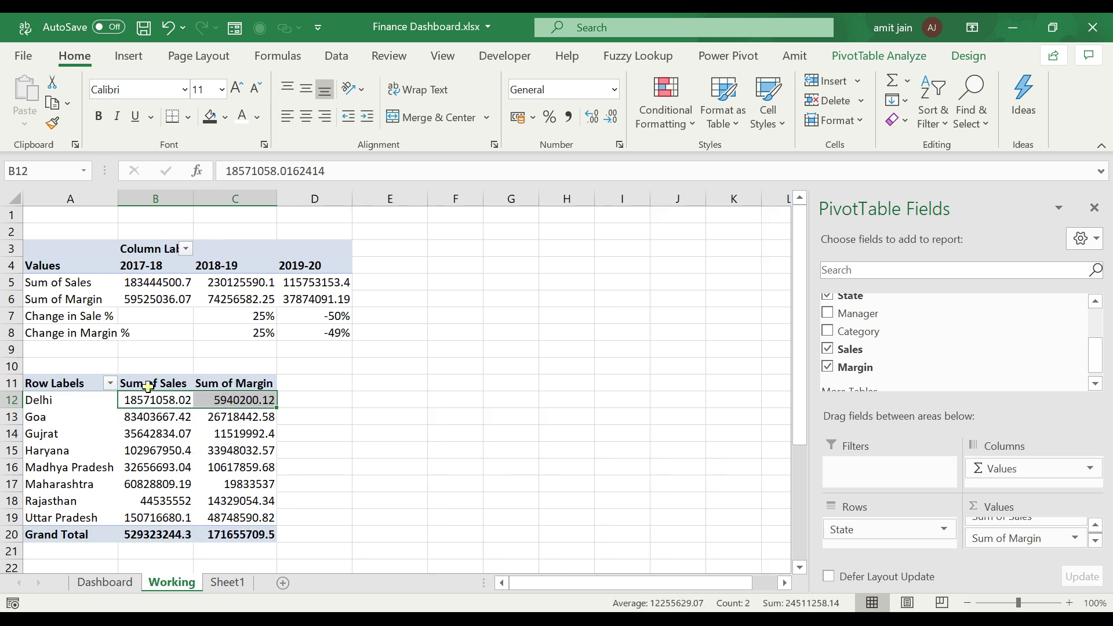
click(147, 385)
click(247, 385)
drag(69, 401, 66, 519)
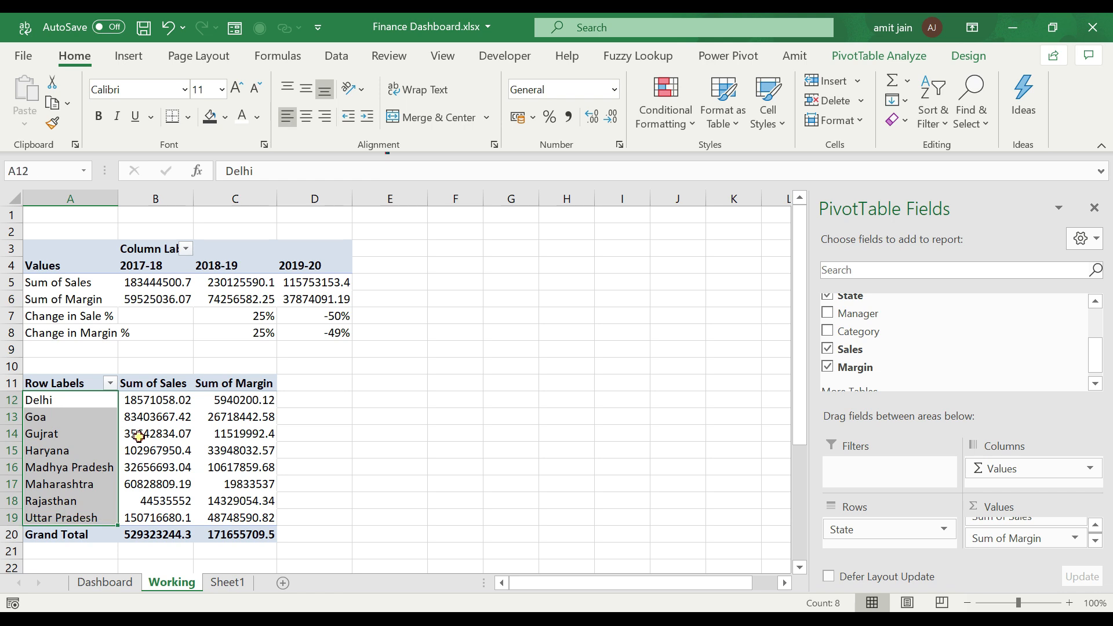
Step: Insert a 2-D Clustered Column chart from the State pivot table and move it beside that table
click(135, 434)
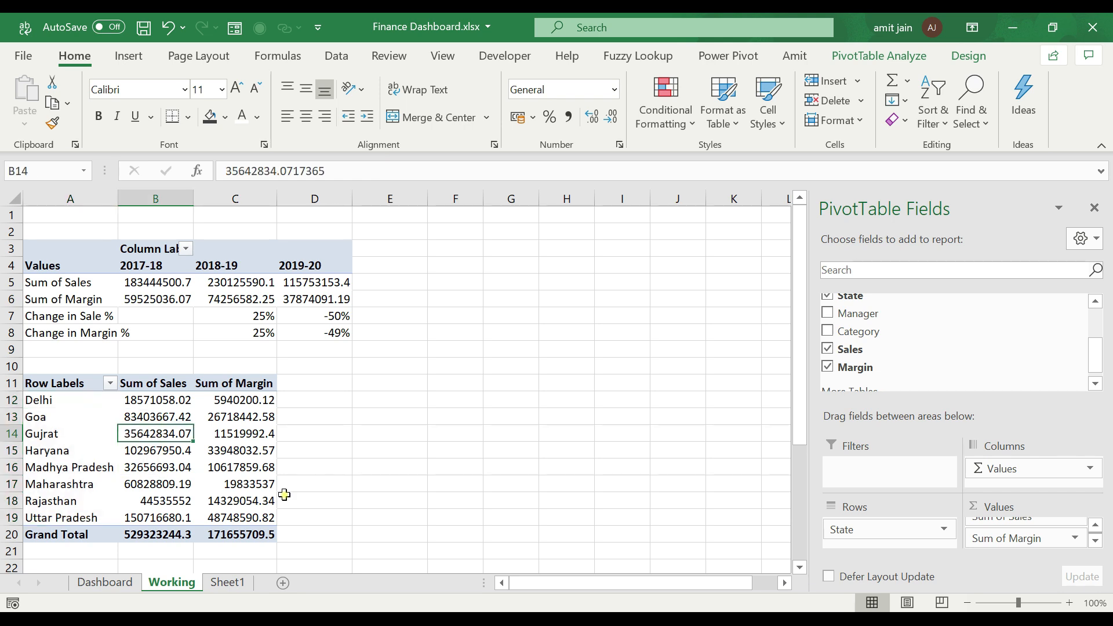
click(129, 56)
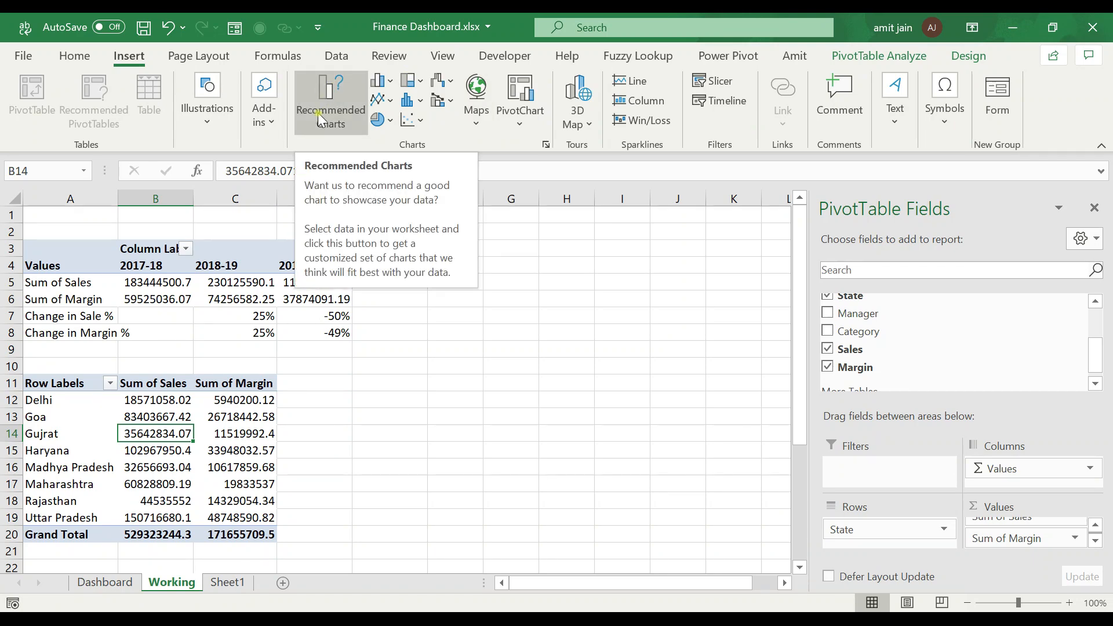
click(381, 80)
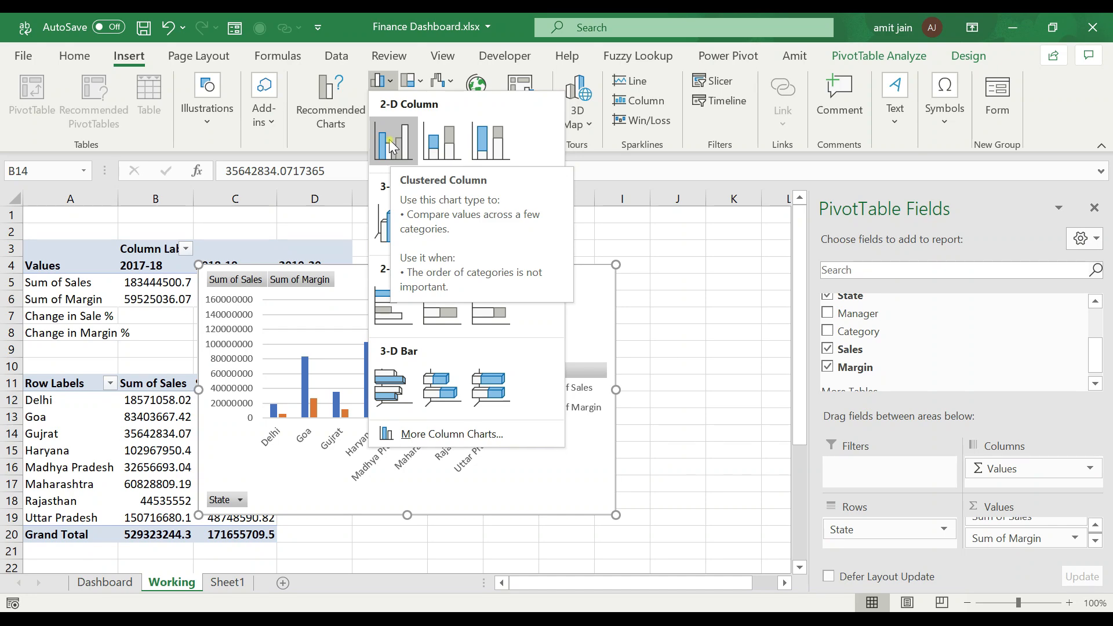
click(389, 141)
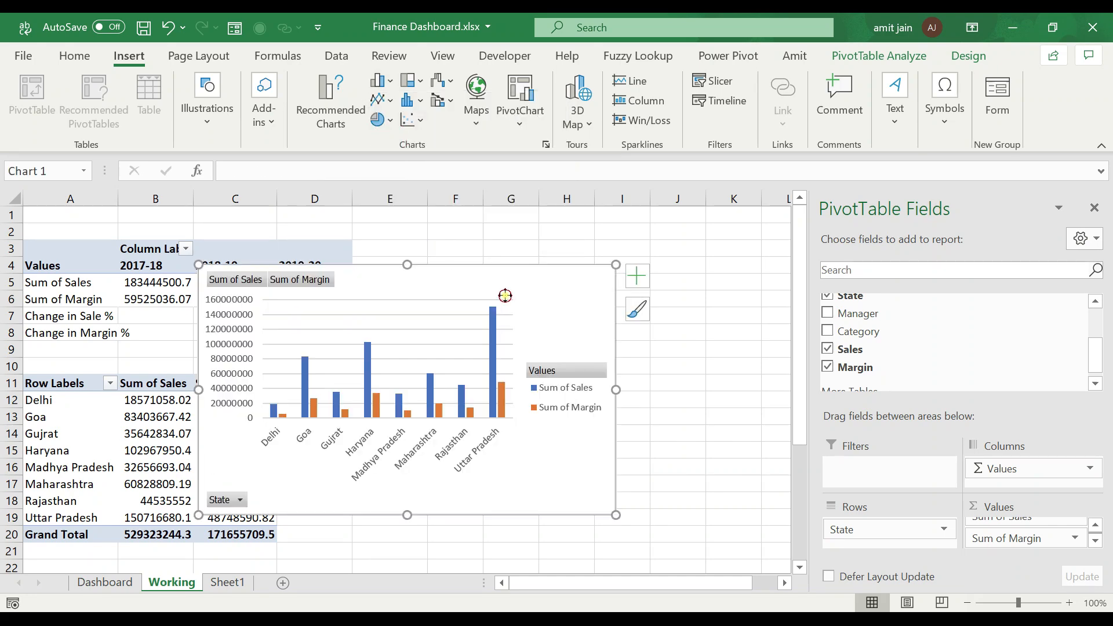
drag(505, 295, 629, 266)
Step: Hide all field buttons on the state sales and margin chart
mouse_move(434, 373)
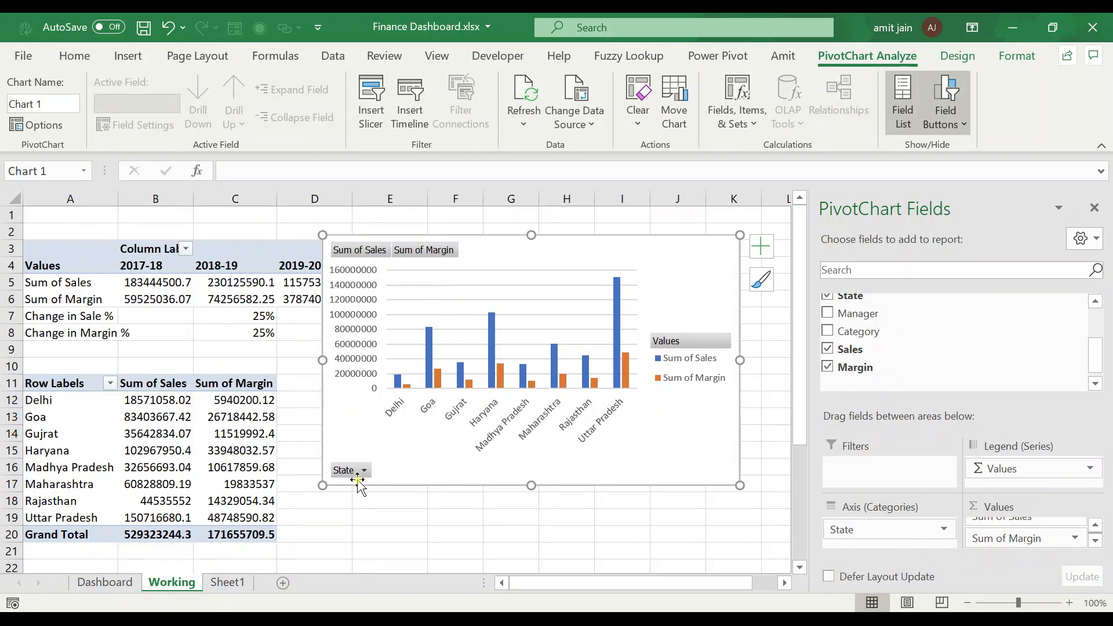
click(373, 247)
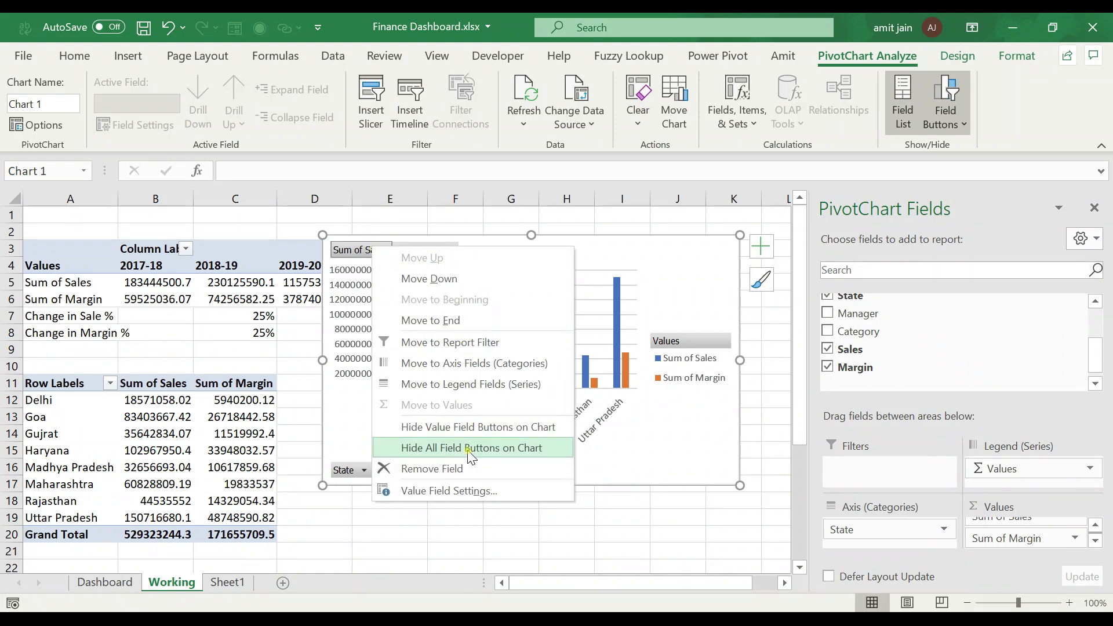
click(469, 452)
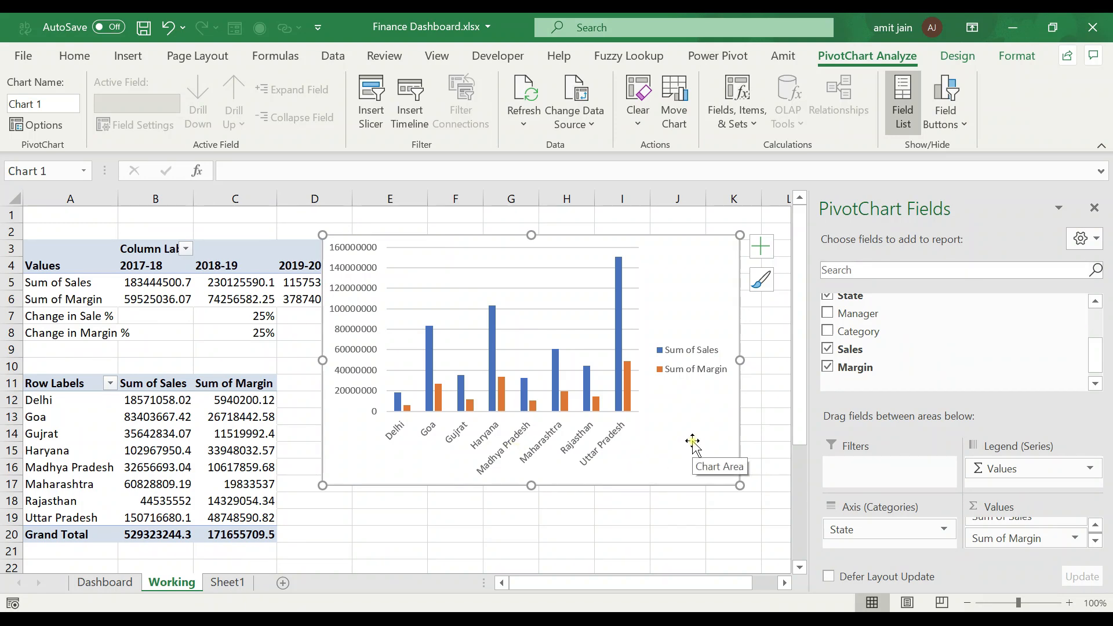
Step: Start changing the state chart's type to a Combo chart with the Clustered Column - Line layout
click(397, 405)
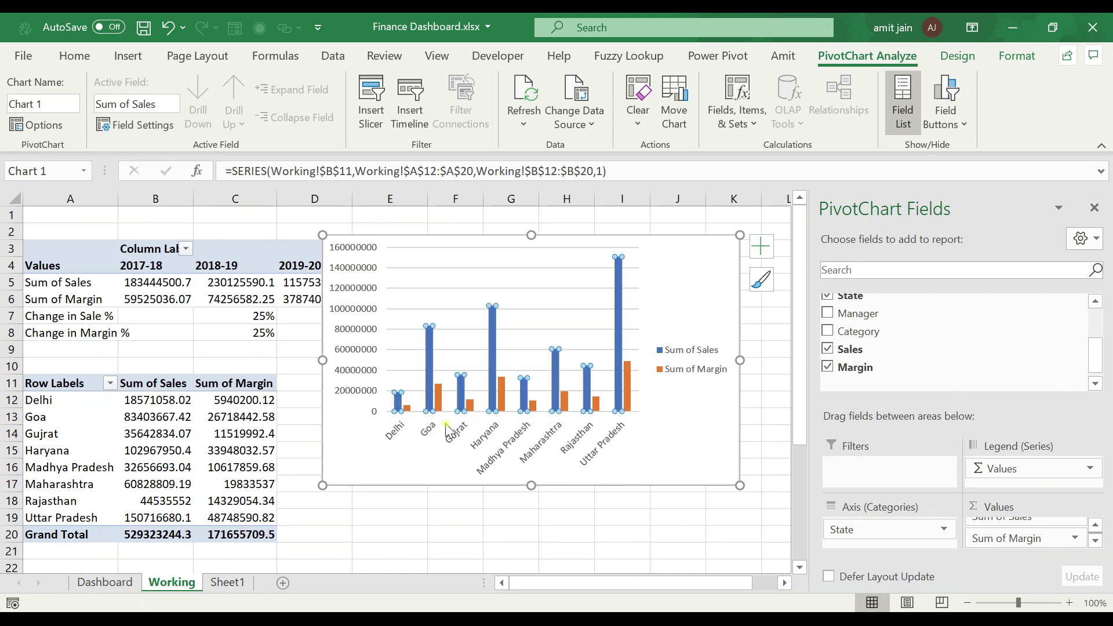
click(408, 408)
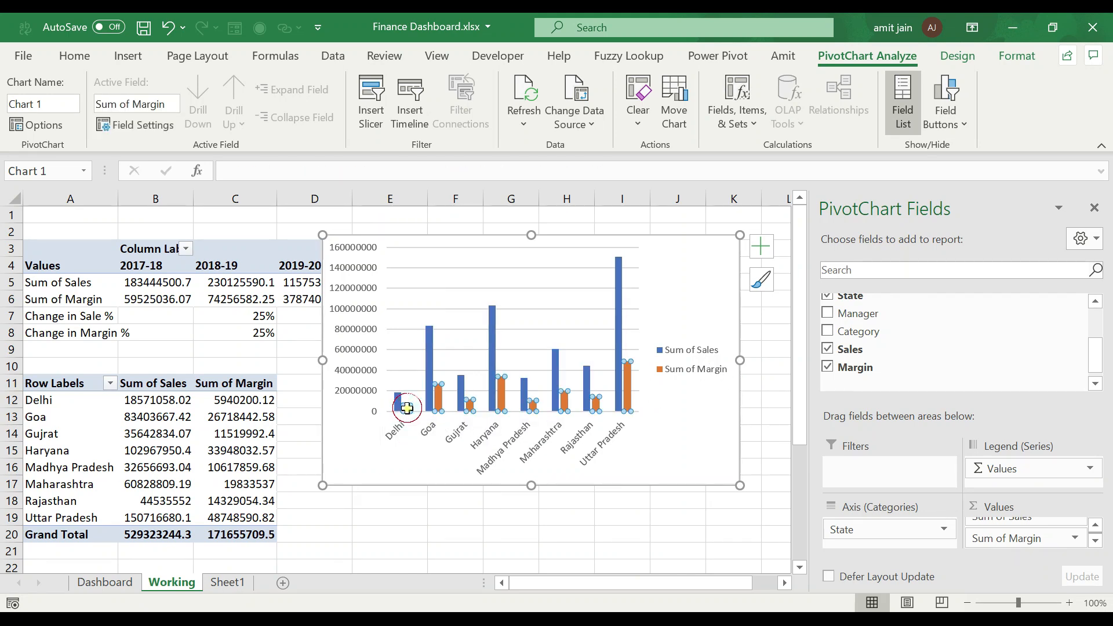
click(677, 423)
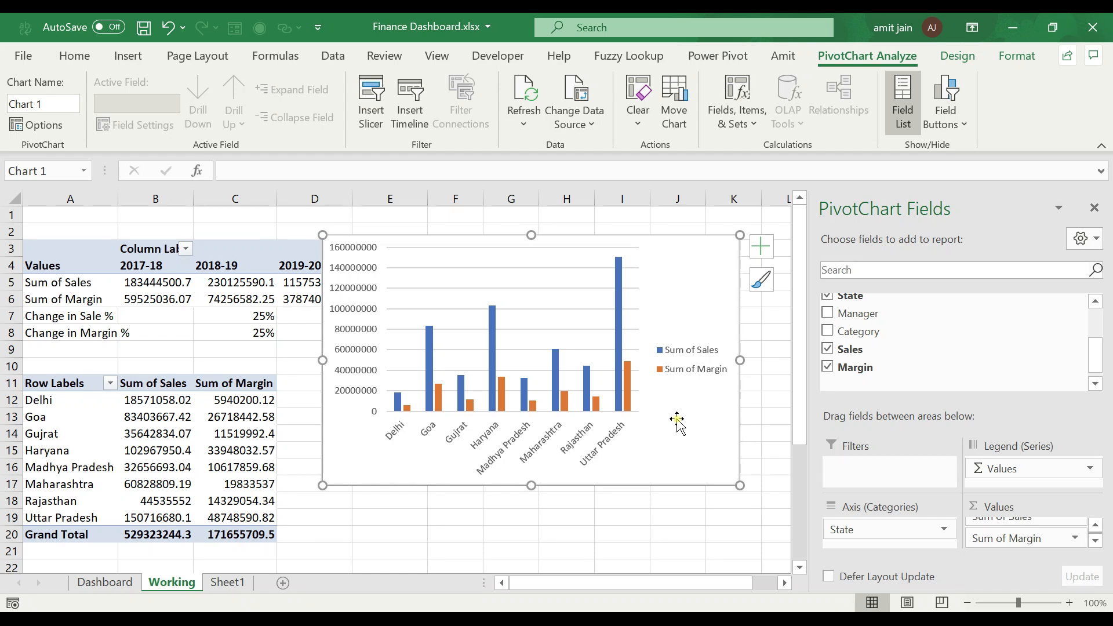
right_click(677, 418)
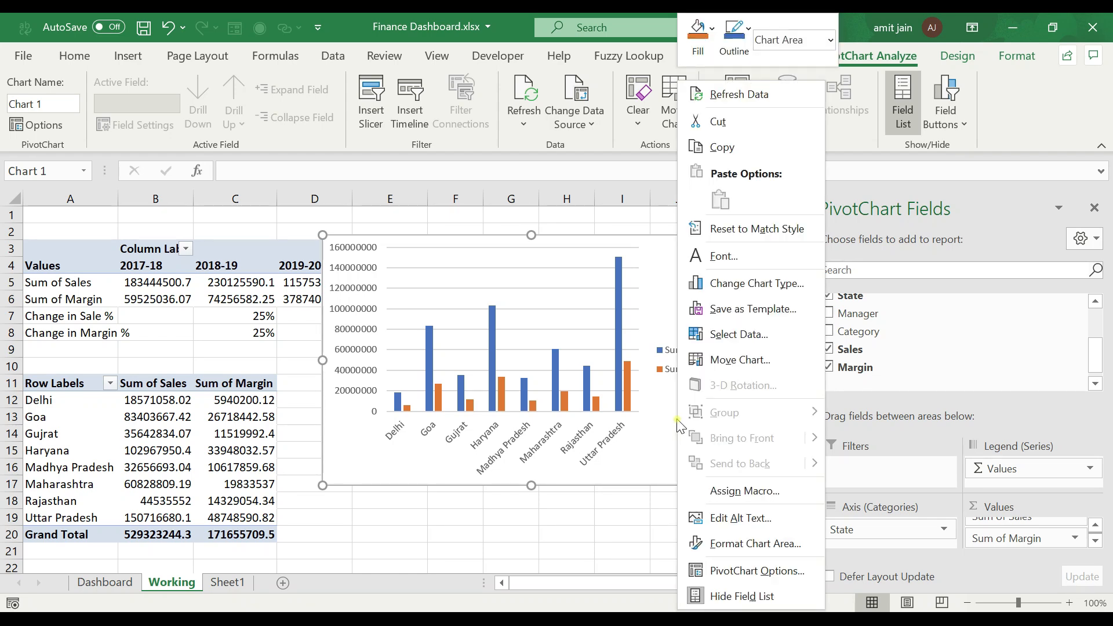
click(746, 284)
drag(637, 64, 784, 442)
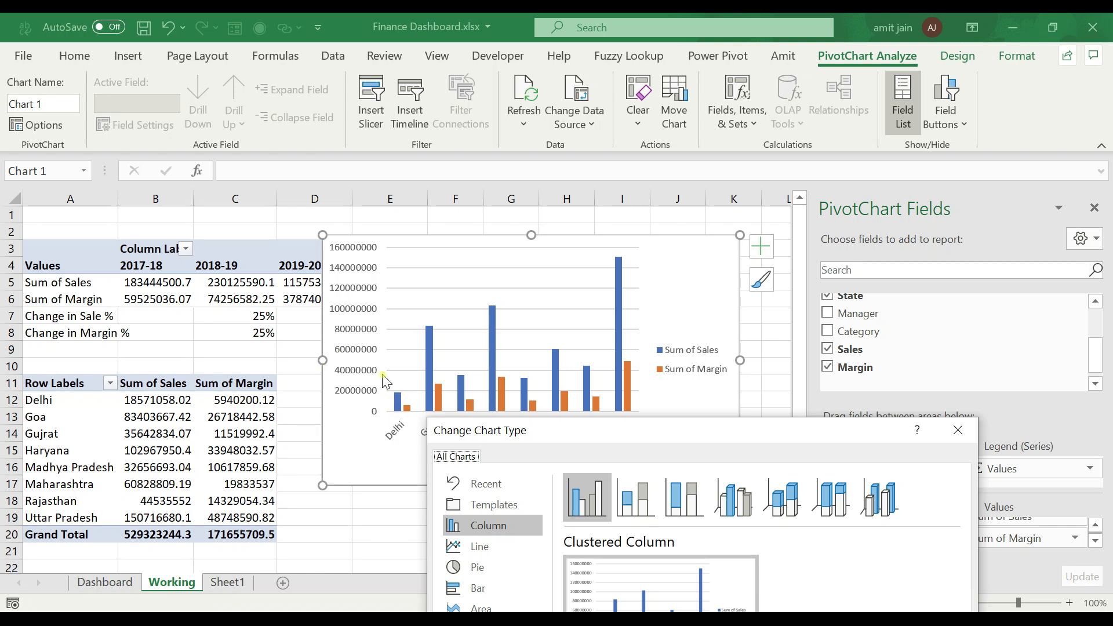
drag(688, 439, 481, 104)
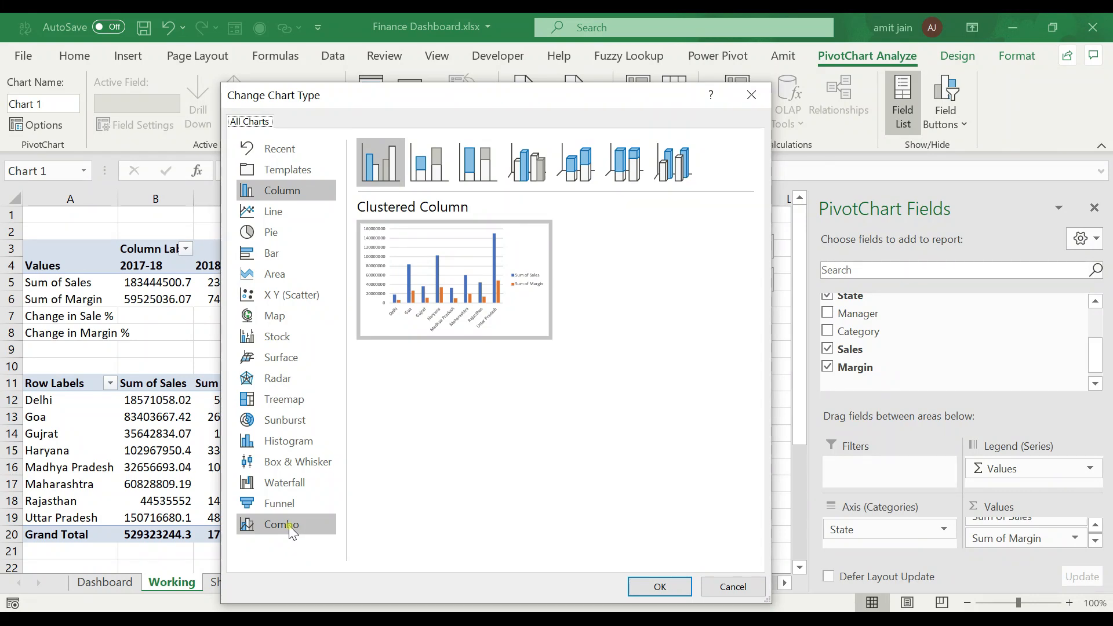
mouse_move(409, 300)
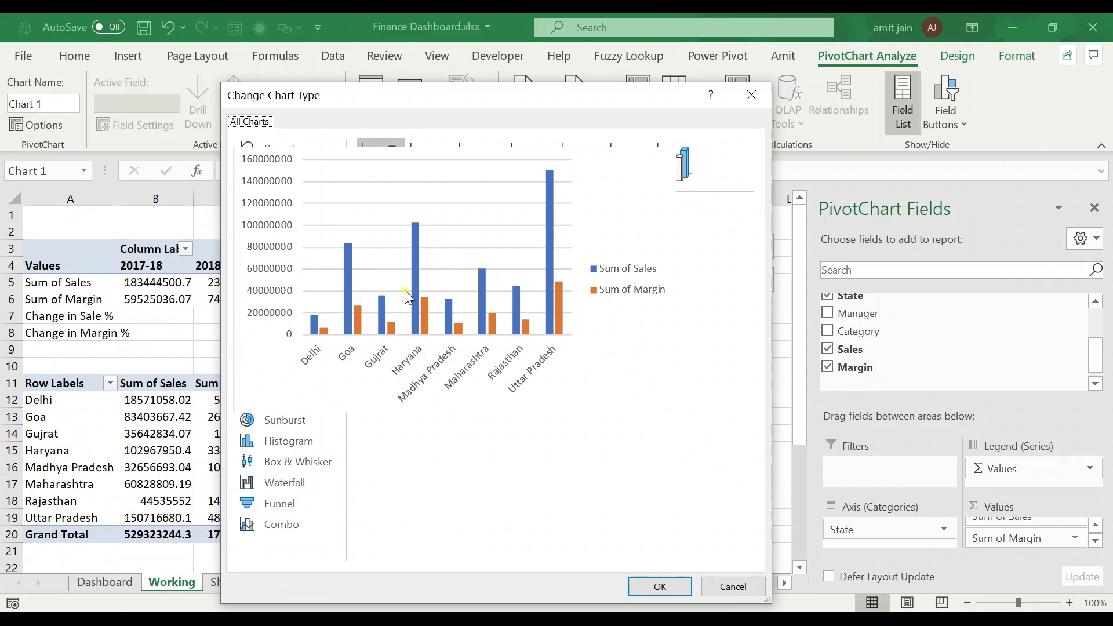
click(302, 529)
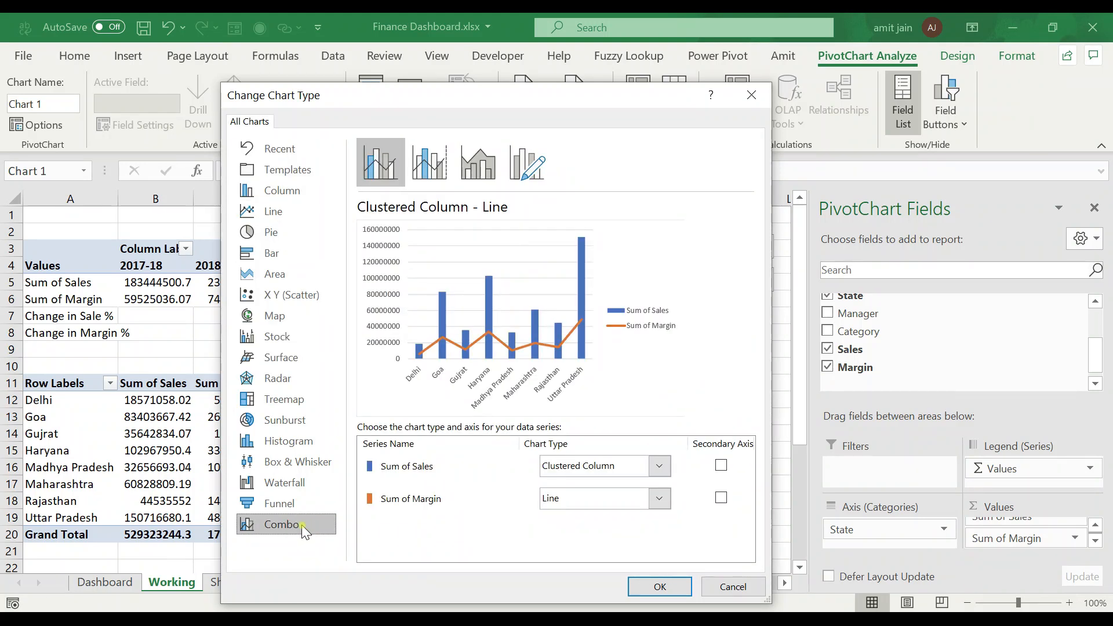
Step: Review the chart types assigned to Sum of Sales and Sum of Margin, including the types available for Sum of Margin
click(420, 467)
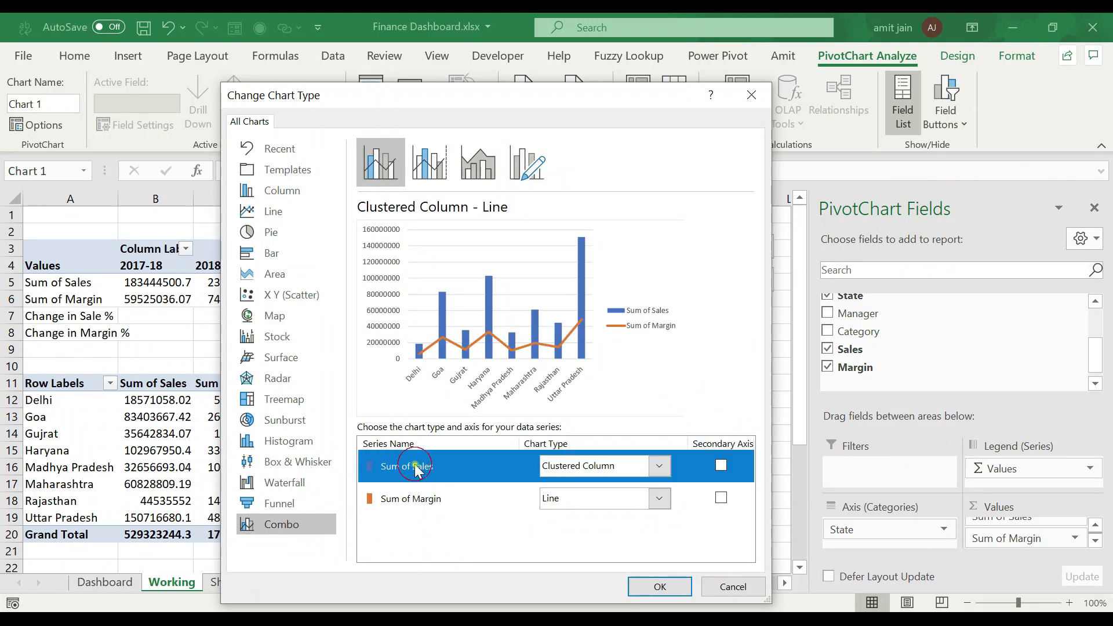
click(417, 500)
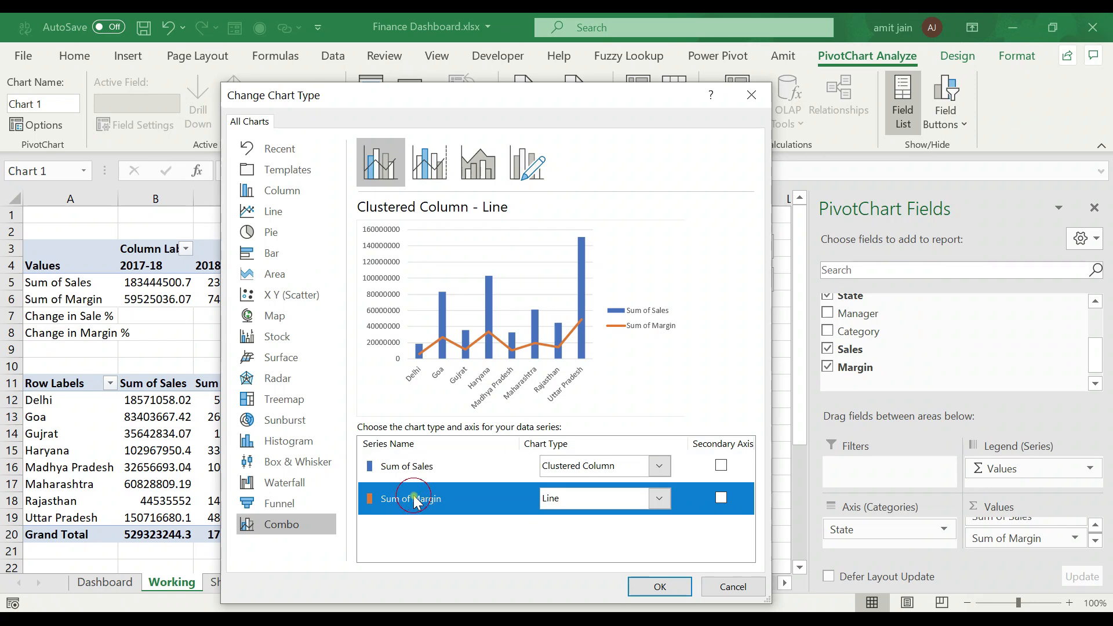
click(440, 467)
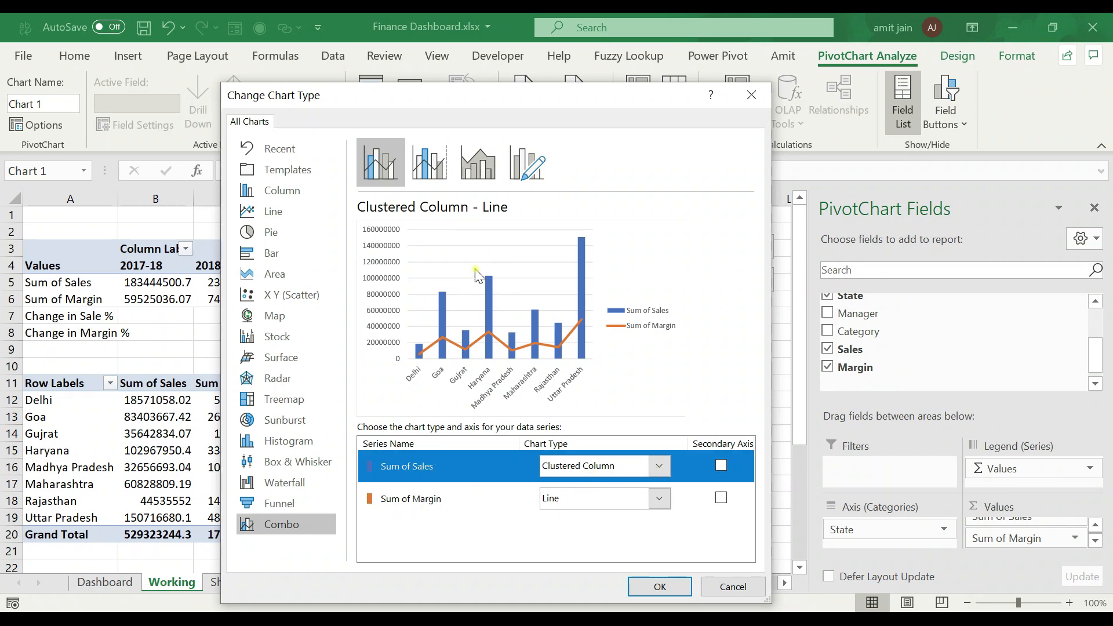
click(436, 505)
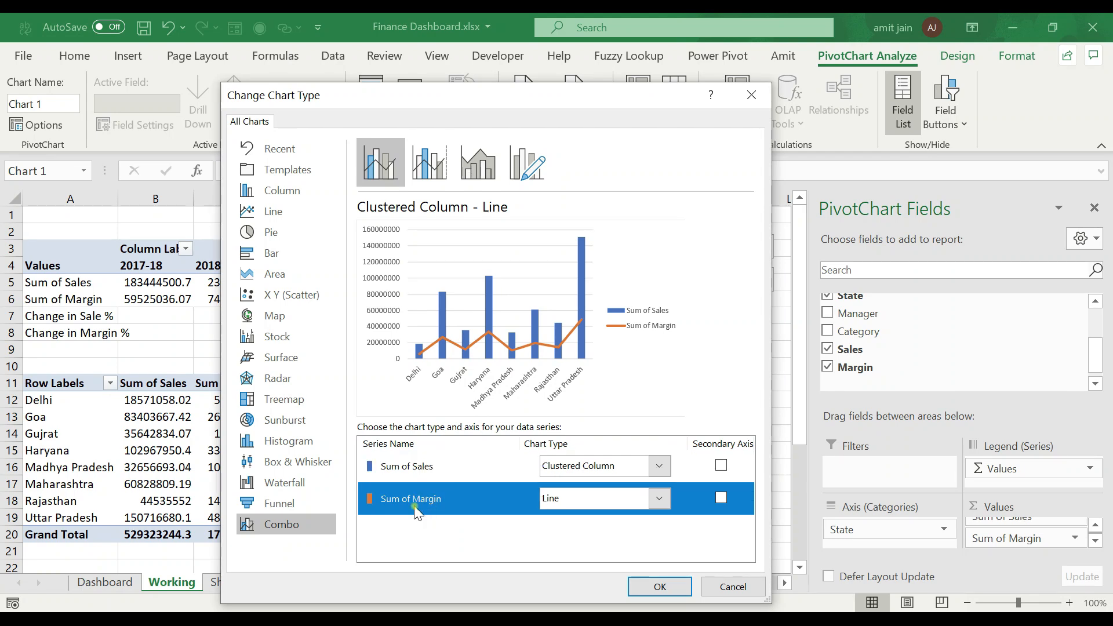
click(661, 500)
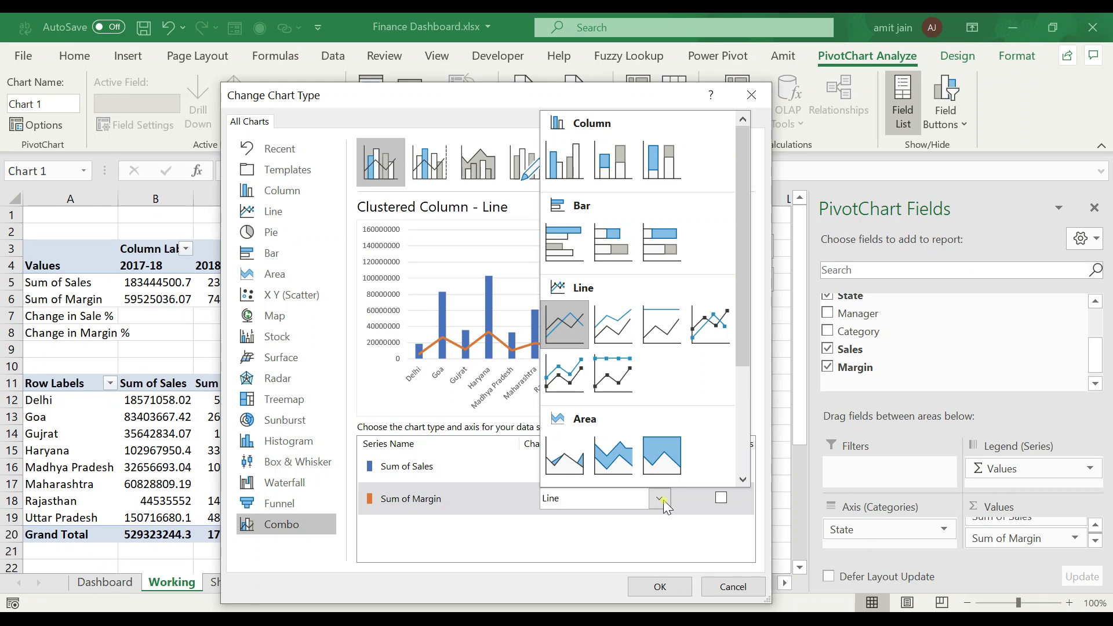
click(474, 522)
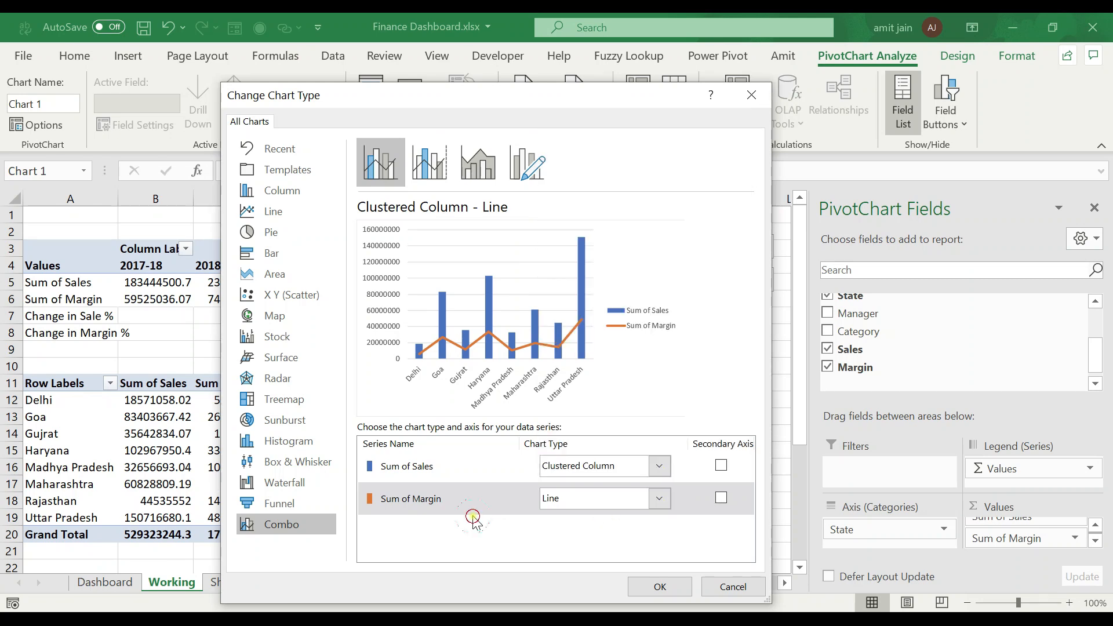
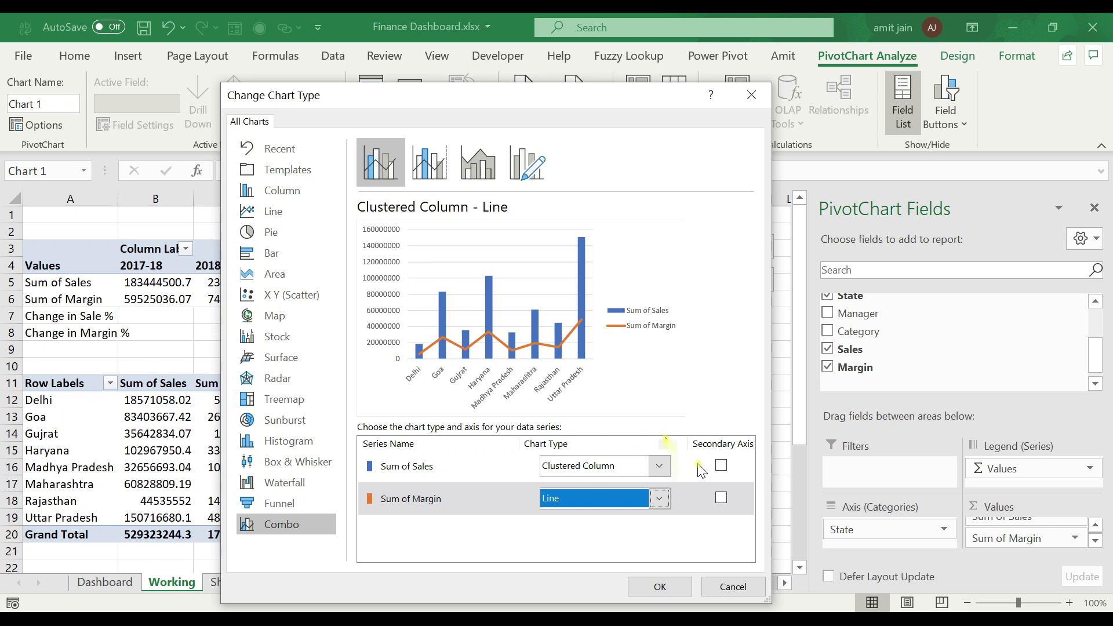
Step: Plot Sum of Margin on the secondary axis of the state combo chart and apply the fourth chart style, with gradient columns and filled line markers
click(721, 497)
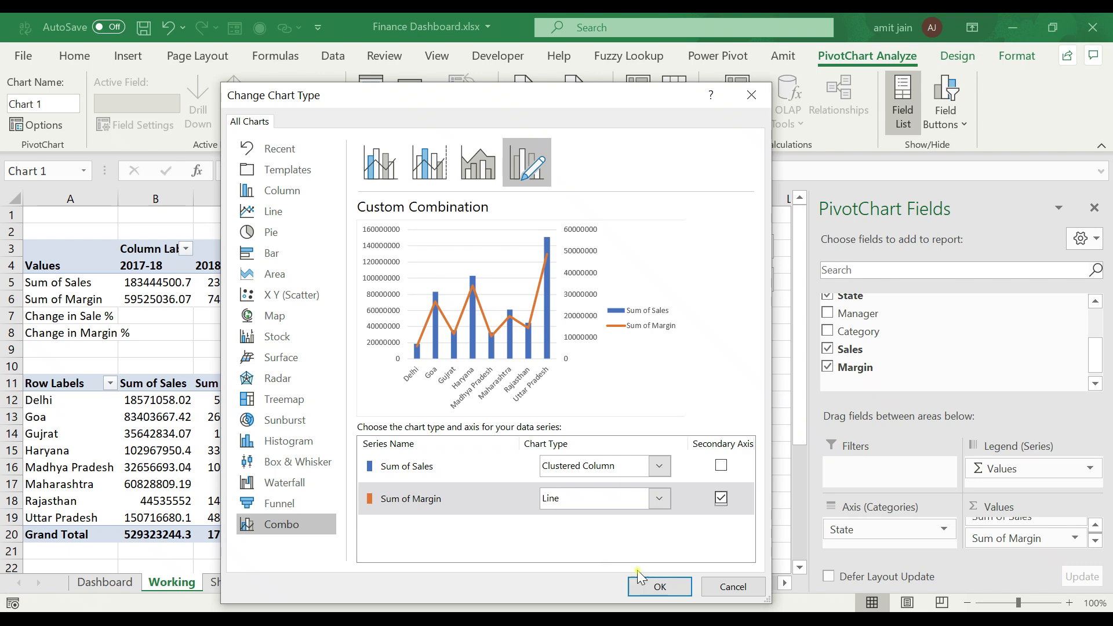
click(648, 585)
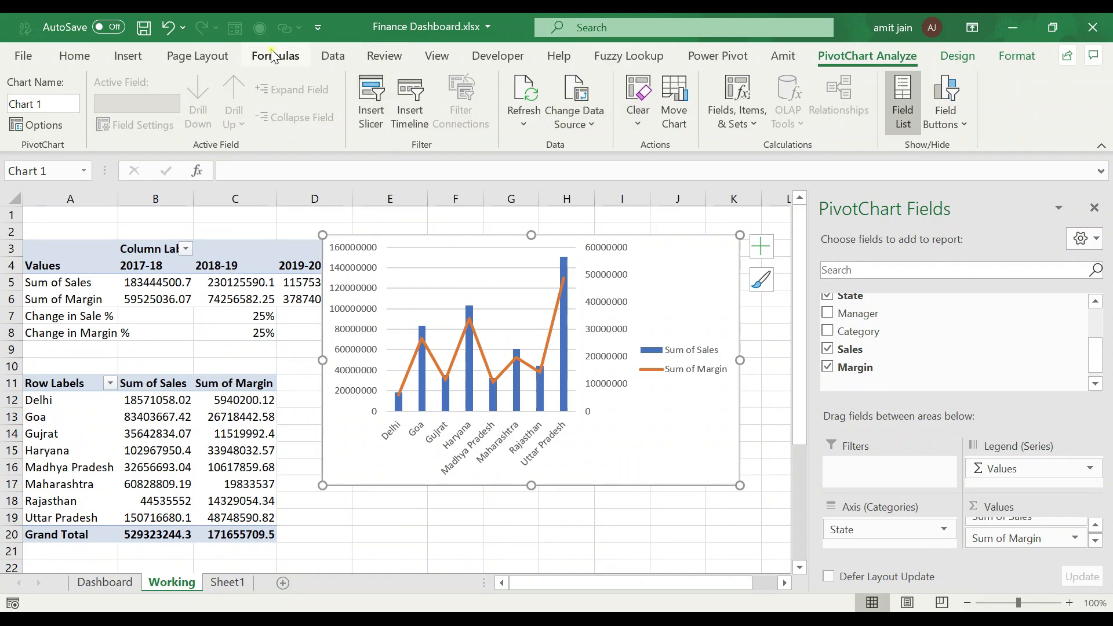
click(957, 56)
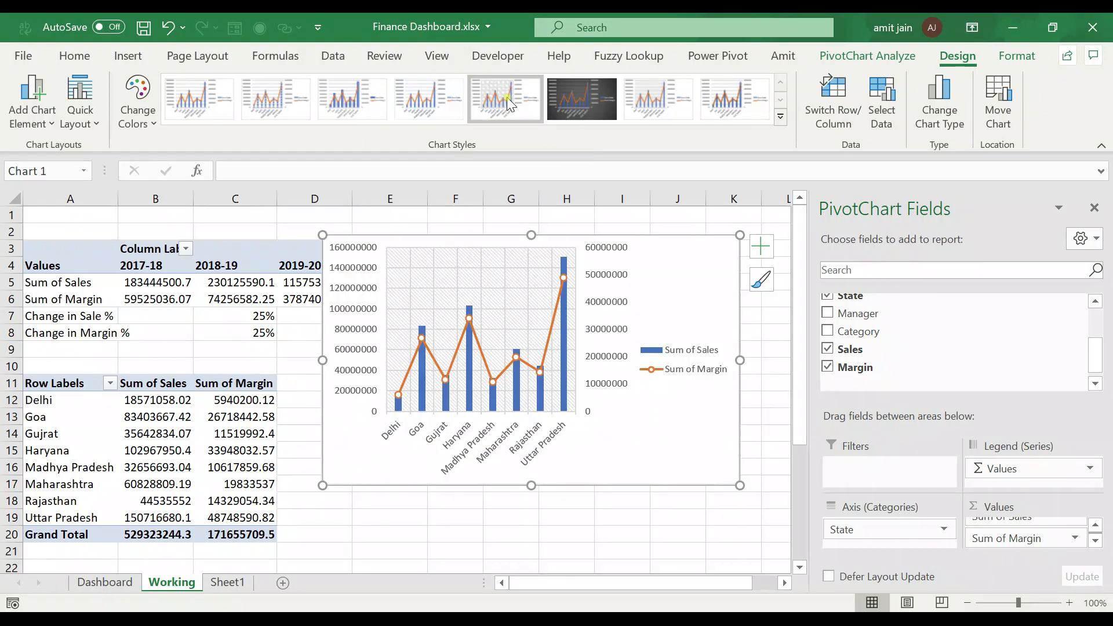
click(438, 96)
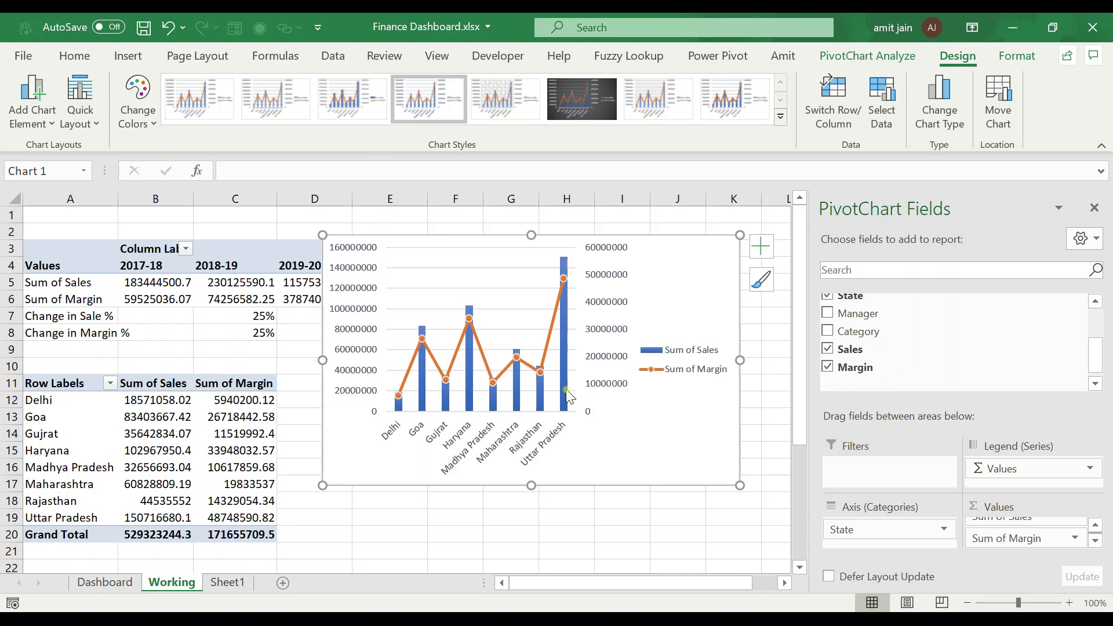
Step: Set the legend position of the state sales and margin chart to Bottom
click(675, 360)
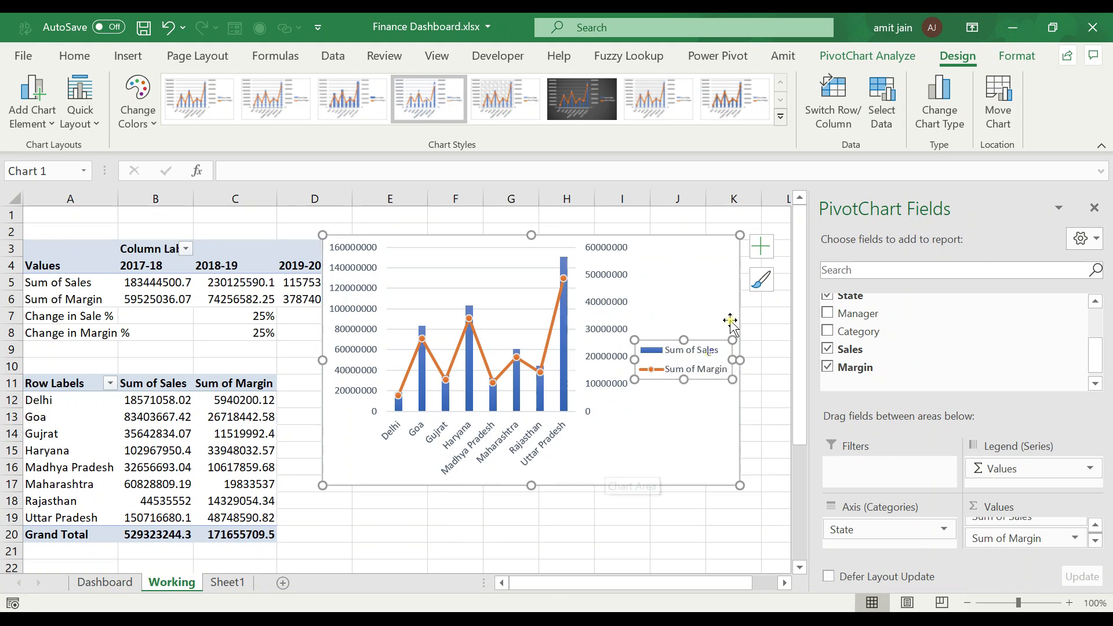
click(755, 253)
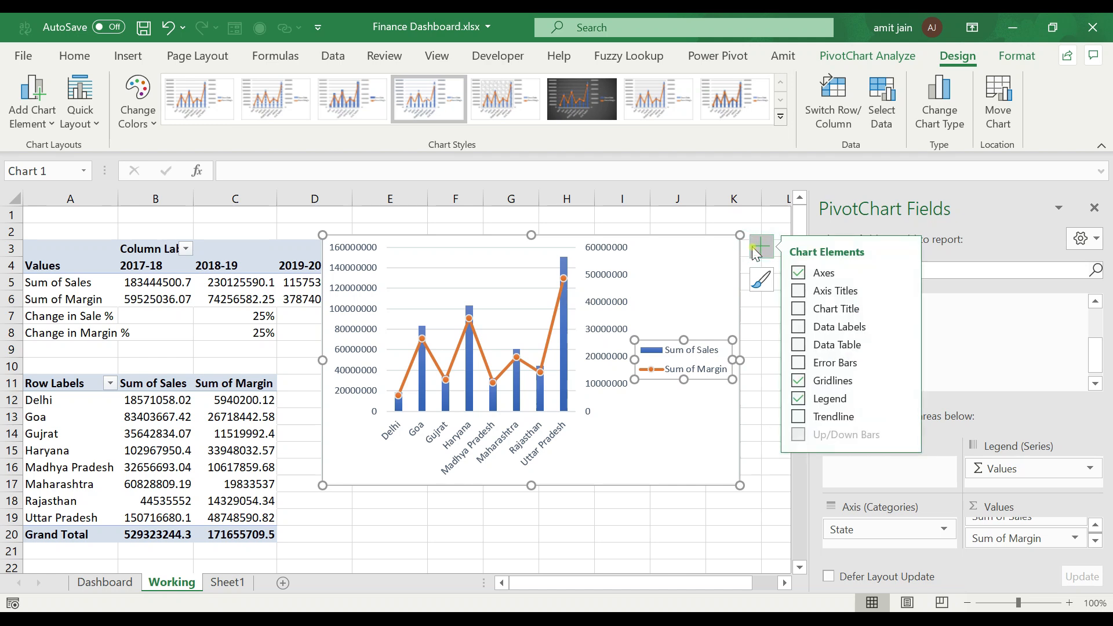
click(903, 396)
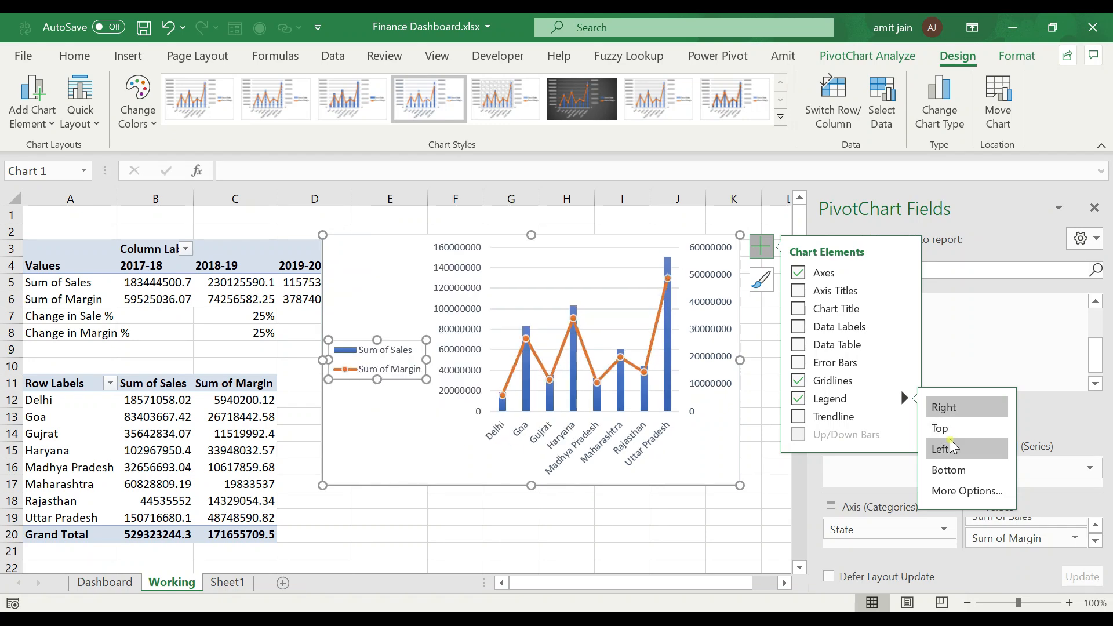
click(956, 470)
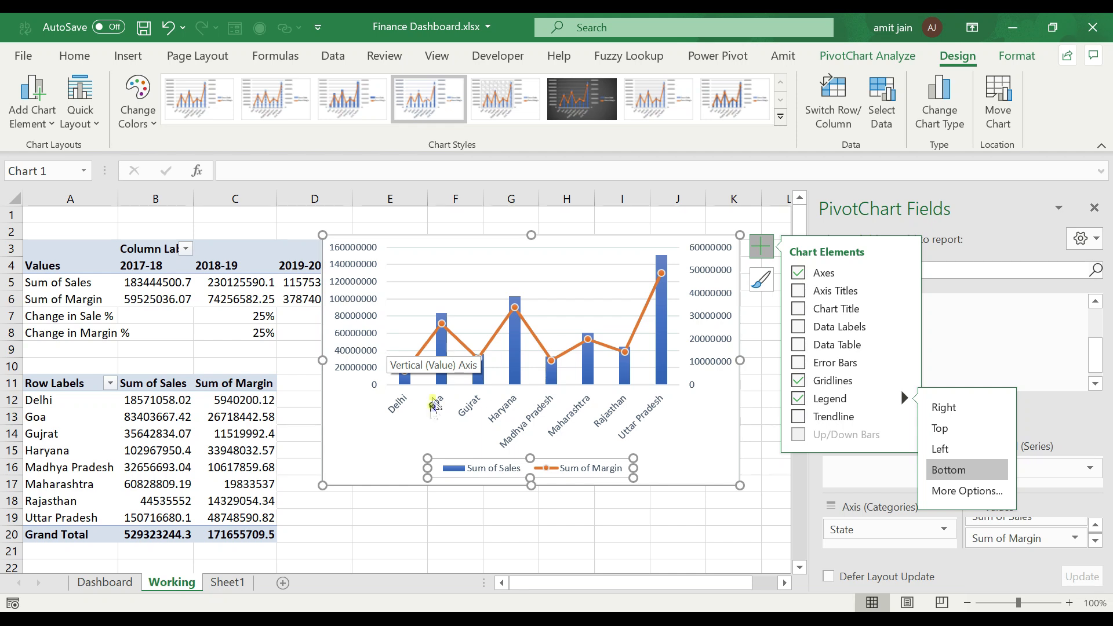
Step: Move the state-wise sales and margin chart from the Working sheet to the Dashboard sheet, below the header band
click(708, 455)
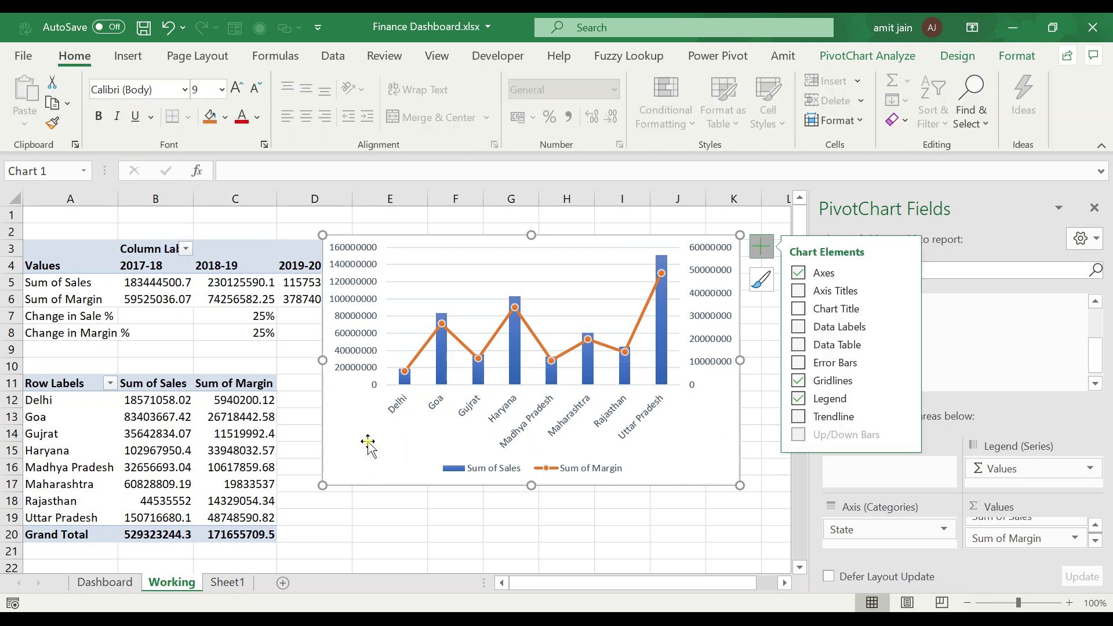
click(368, 441)
key(ctrl+x)
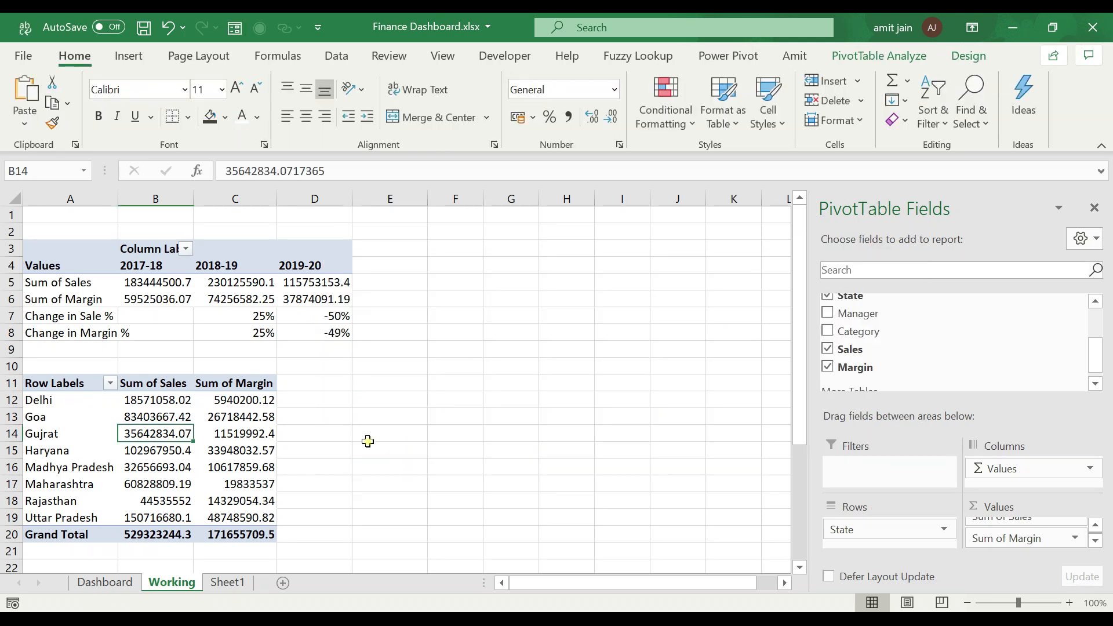
click(116, 582)
key(ctrl+v)
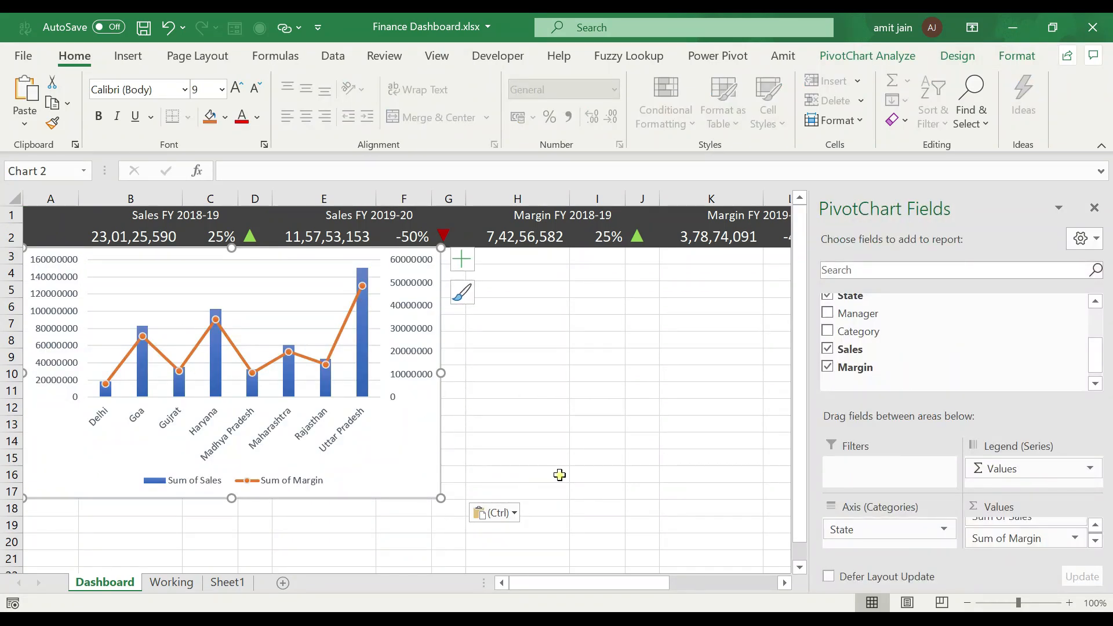
key(Escape)
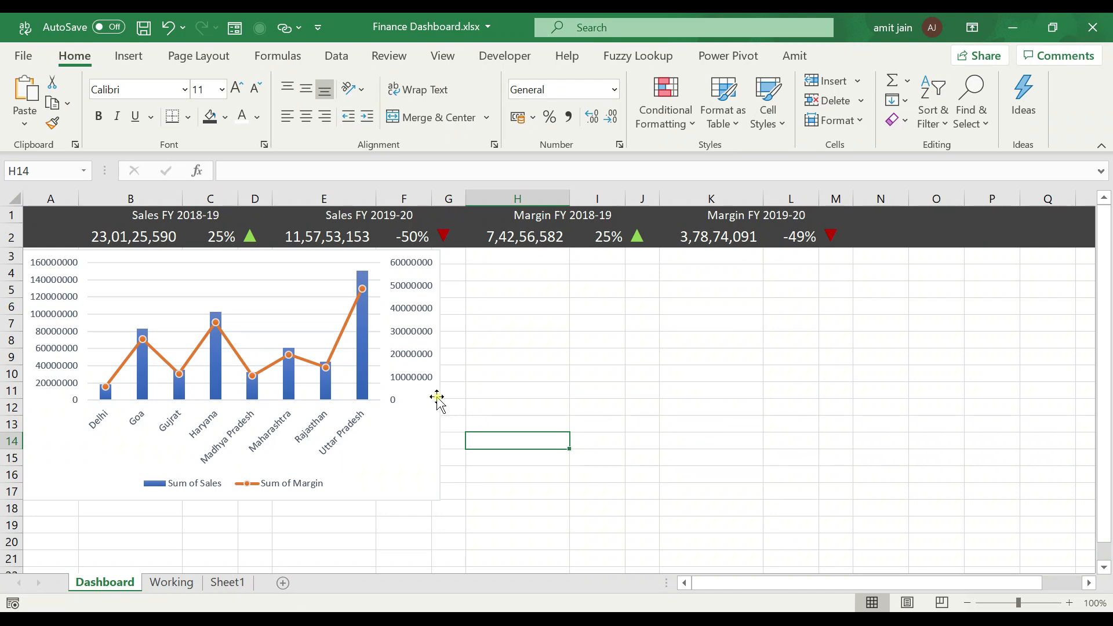
click(408, 481)
right_click(408, 481)
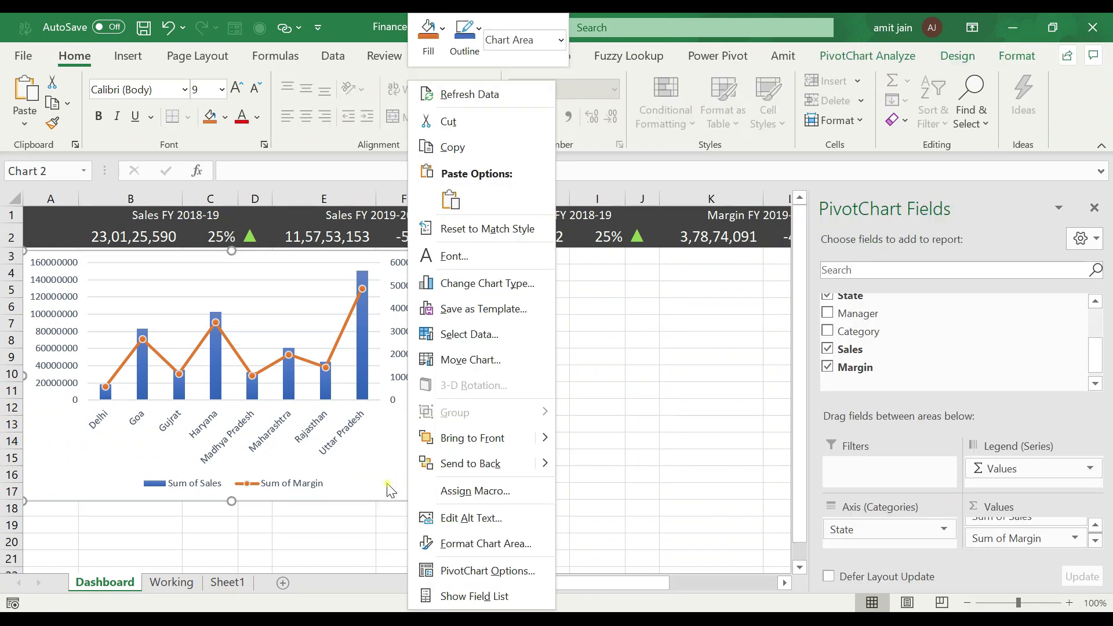
click(696, 433)
click(500, 424)
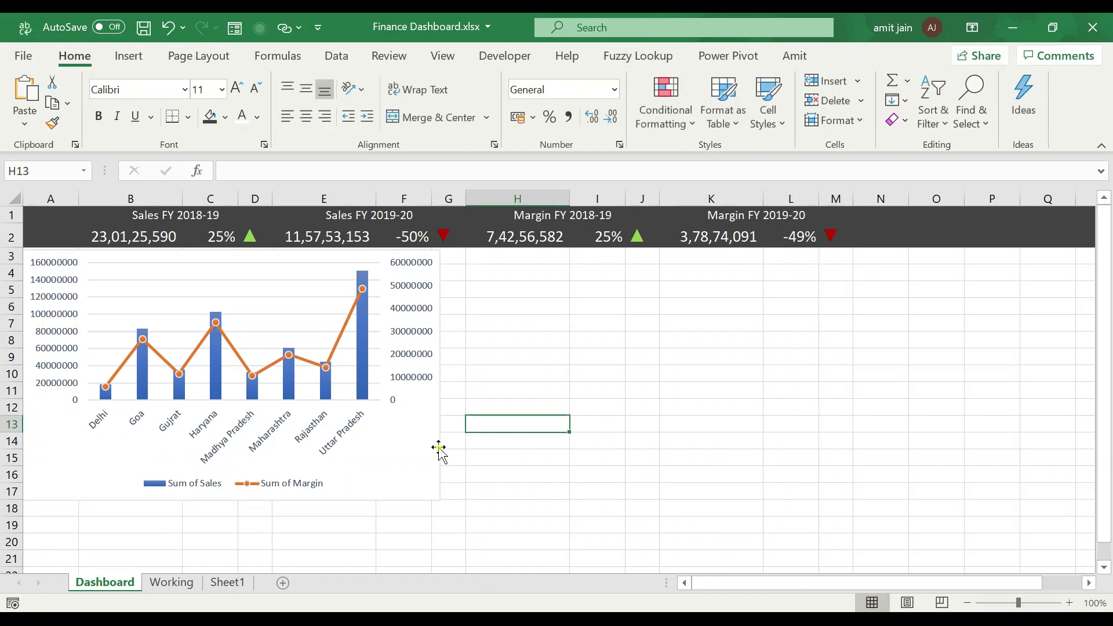
Step: Set the border of the Dashboard chart's area to No line and close the chart area formatting
click(414, 440)
right_click(414, 447)
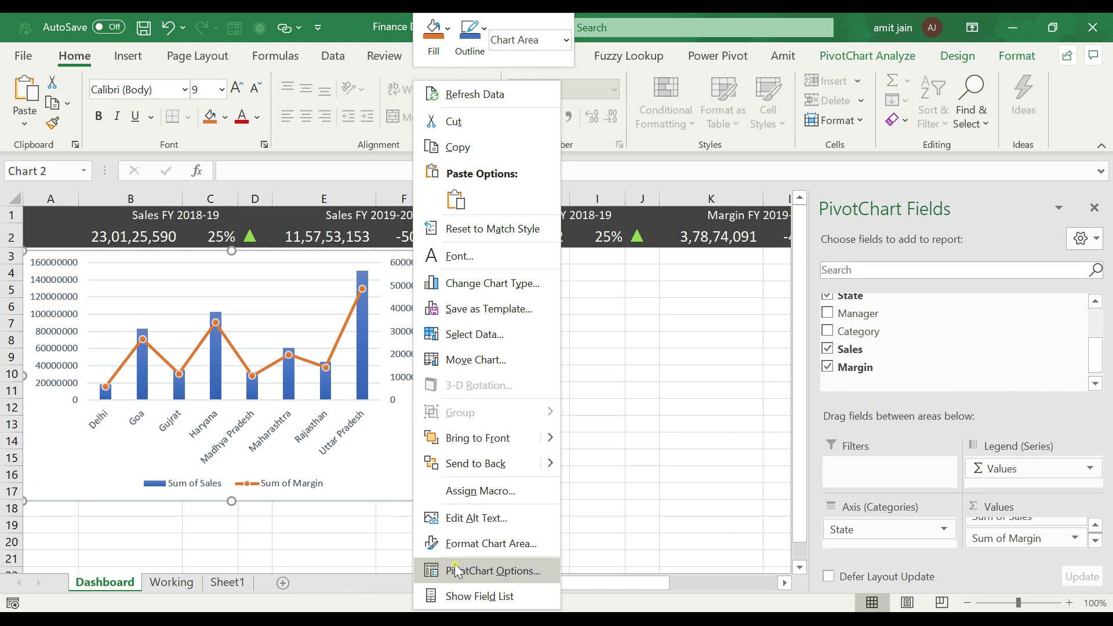
key(Escape)
key(ctrl+1)
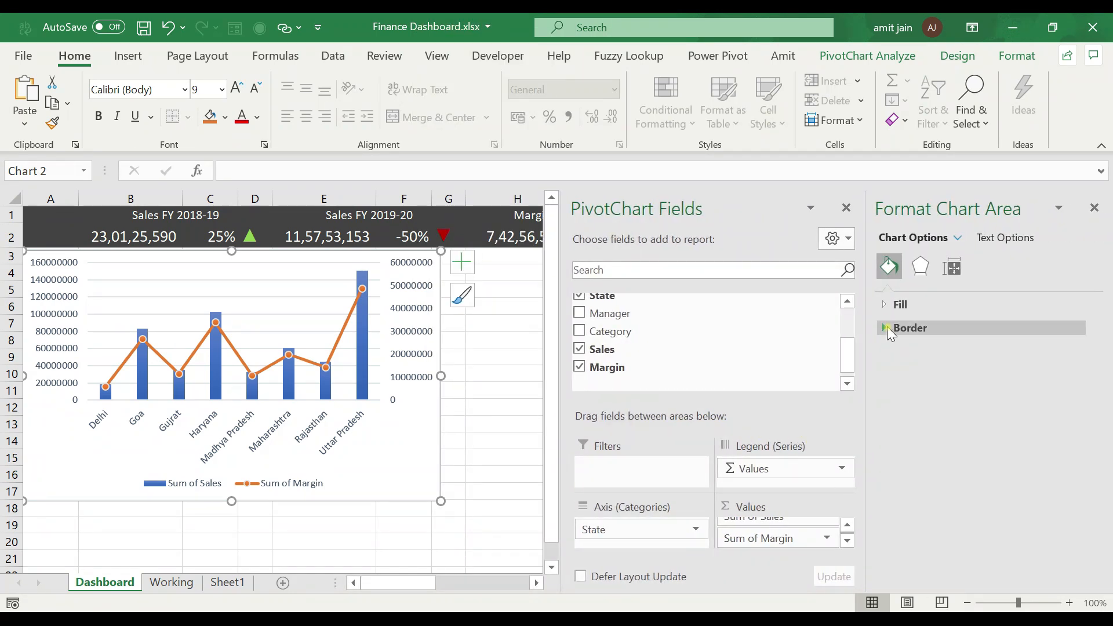
click(887, 327)
click(900, 355)
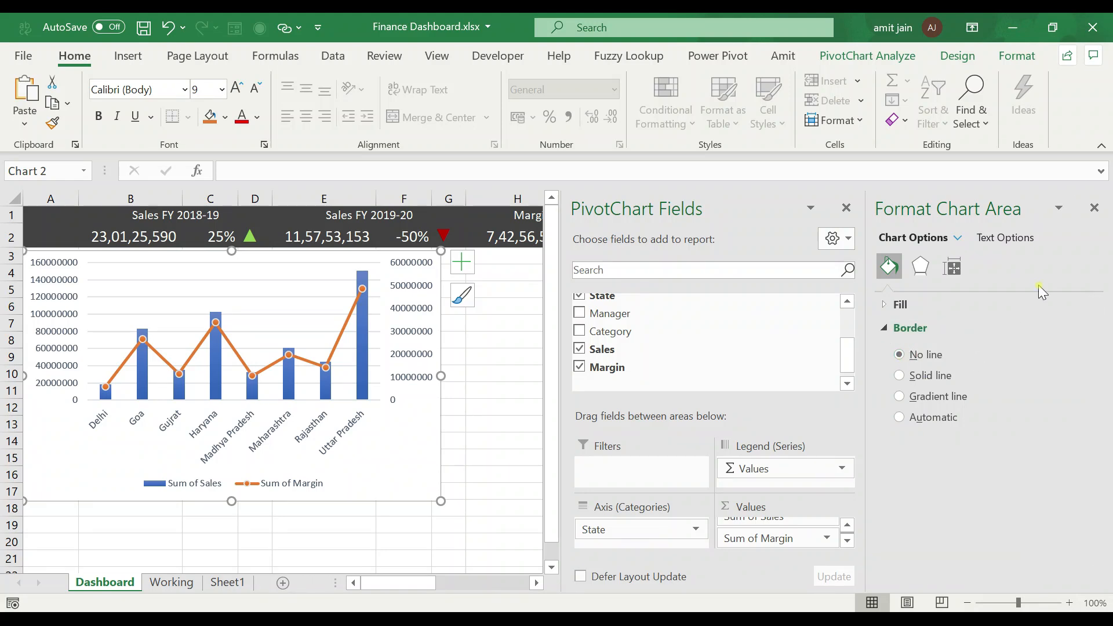
click(1093, 207)
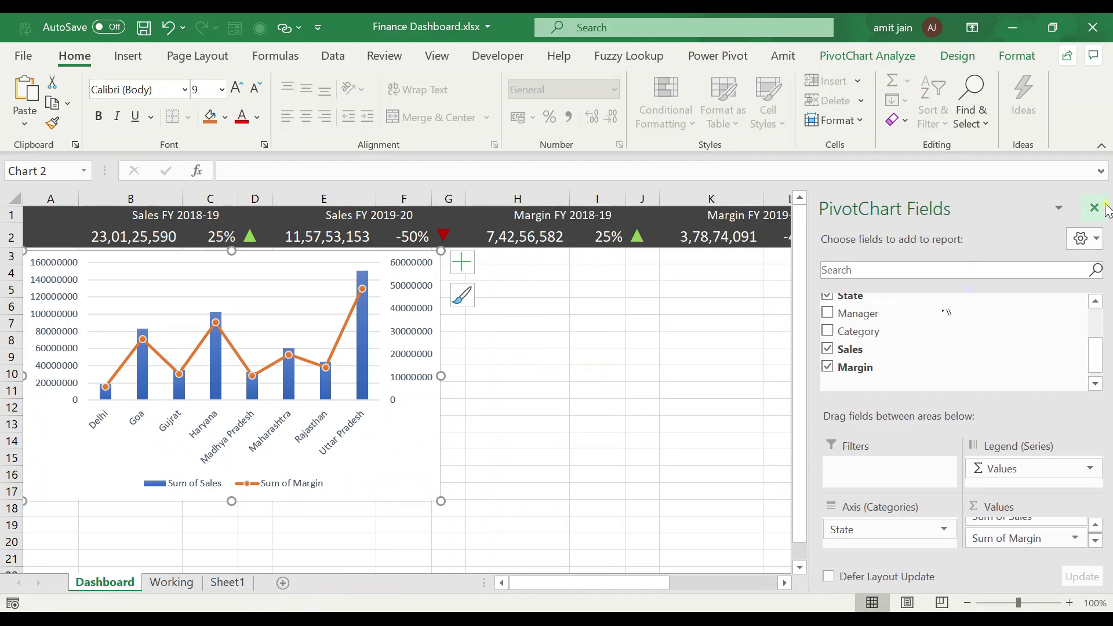
click(597, 374)
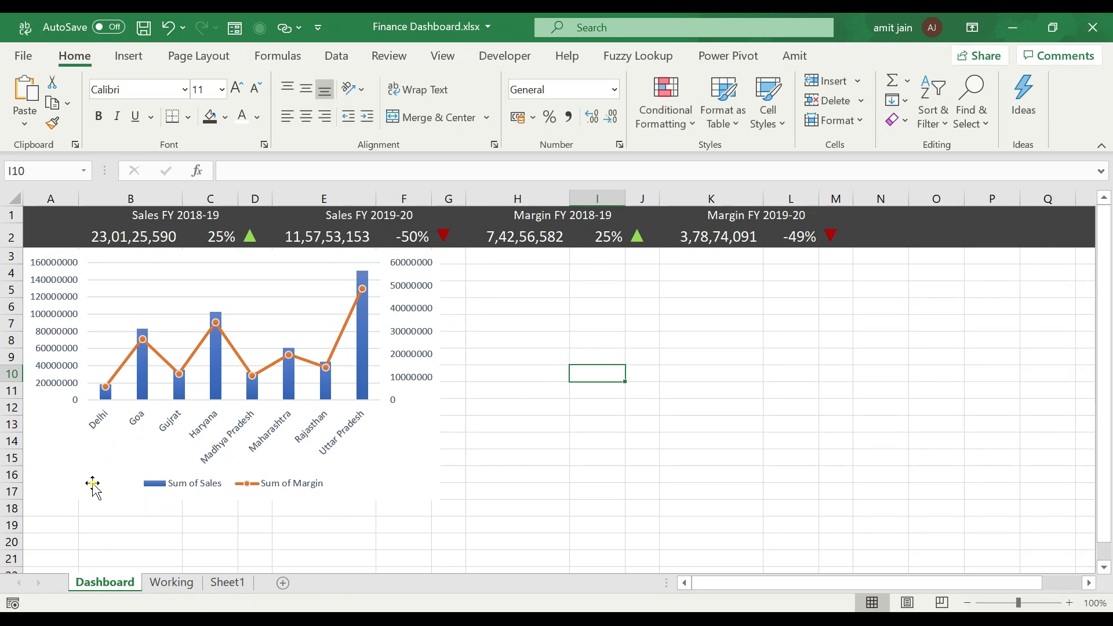
click(383, 464)
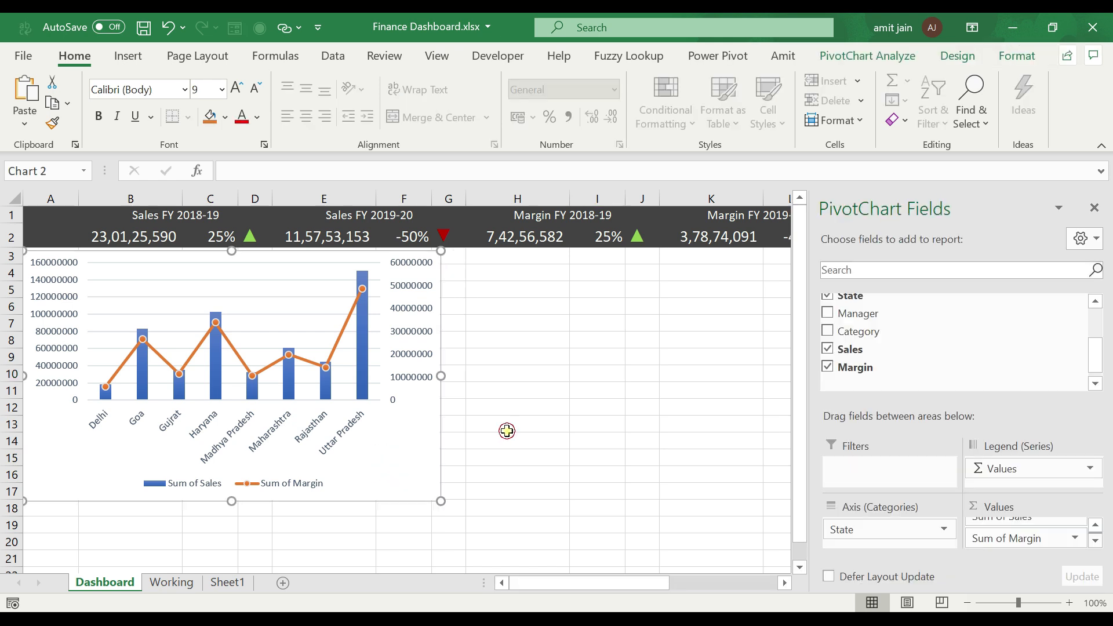
click(506, 265)
click(500, 257)
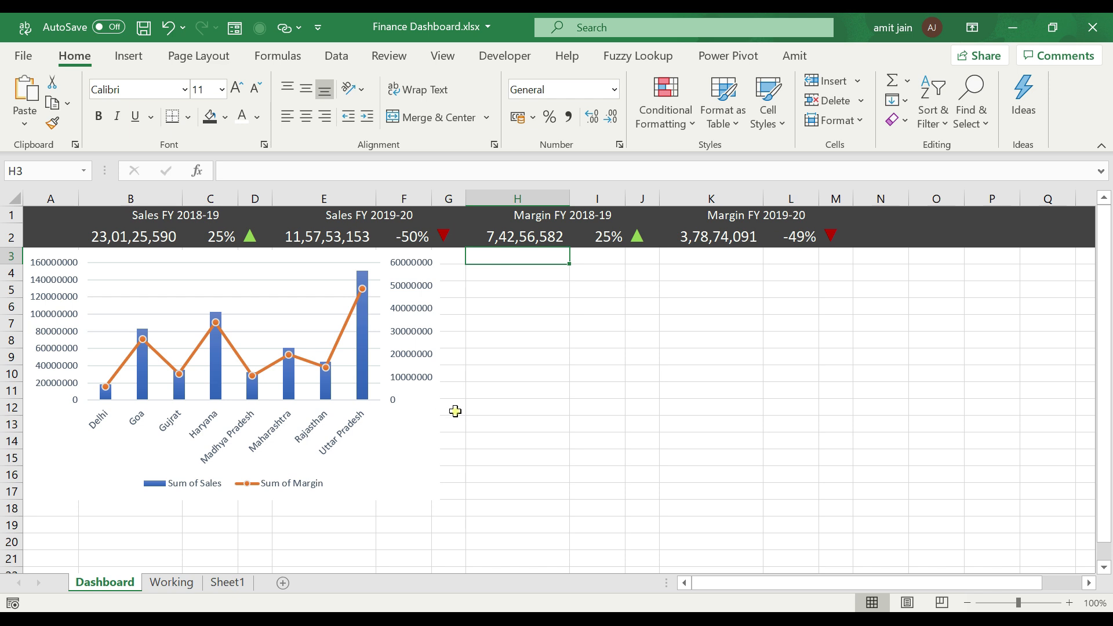
Step: Copy the state-wise pivot table on the Working sheet and paste the copy below it, starting at cell A23
click(182, 587)
drag(94, 380, 236, 383)
key(ctrl+c)
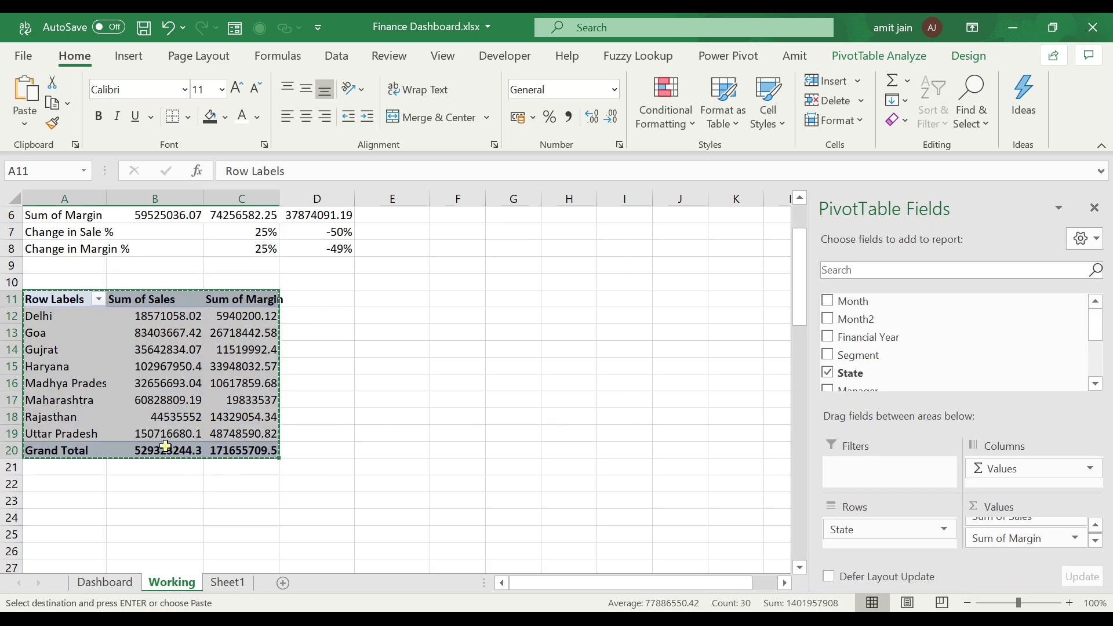
click(70, 499)
key(ctrl+v)
Step: Replace the State field with Month in the rows of the copied pivot table
click(74, 531)
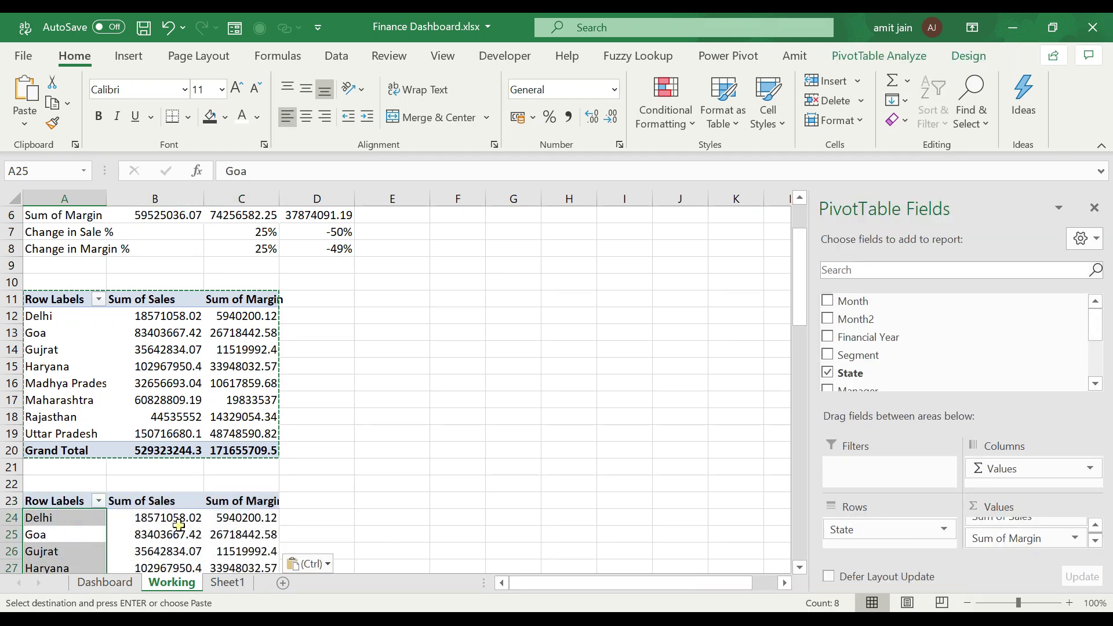
scroll(74, 531, down, 2)
click(66, 417)
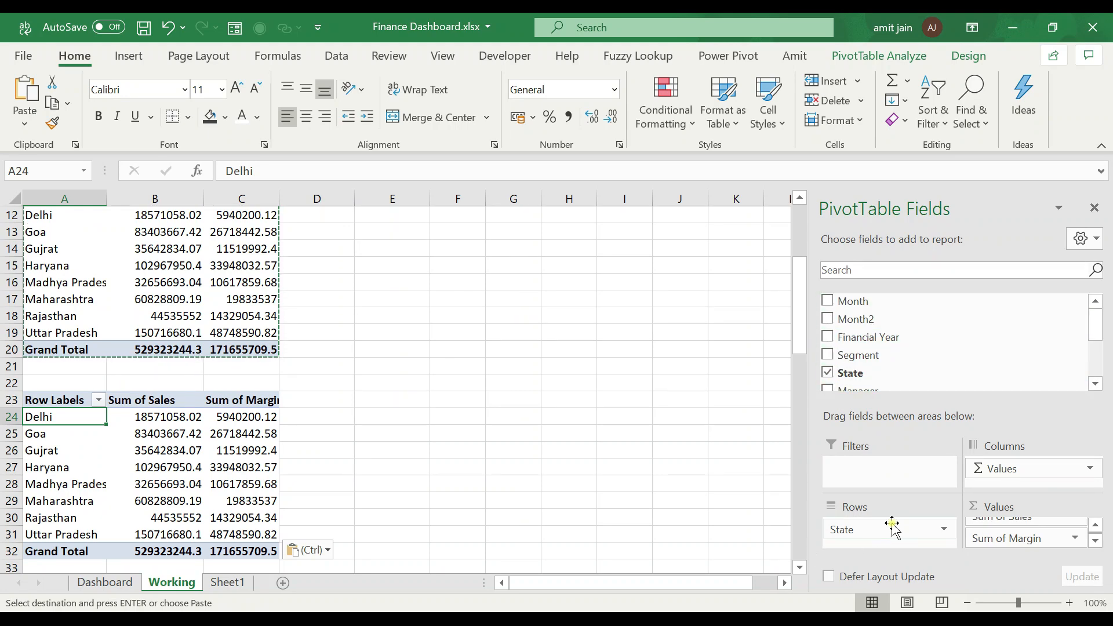
click(879, 530)
click(1011, 358)
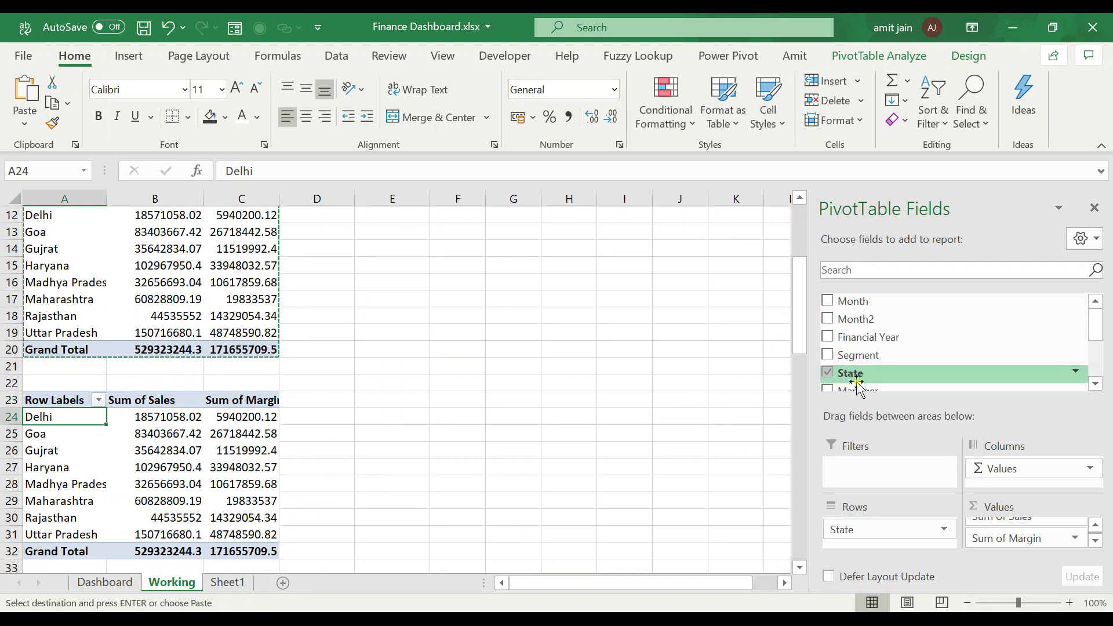
click(827, 372)
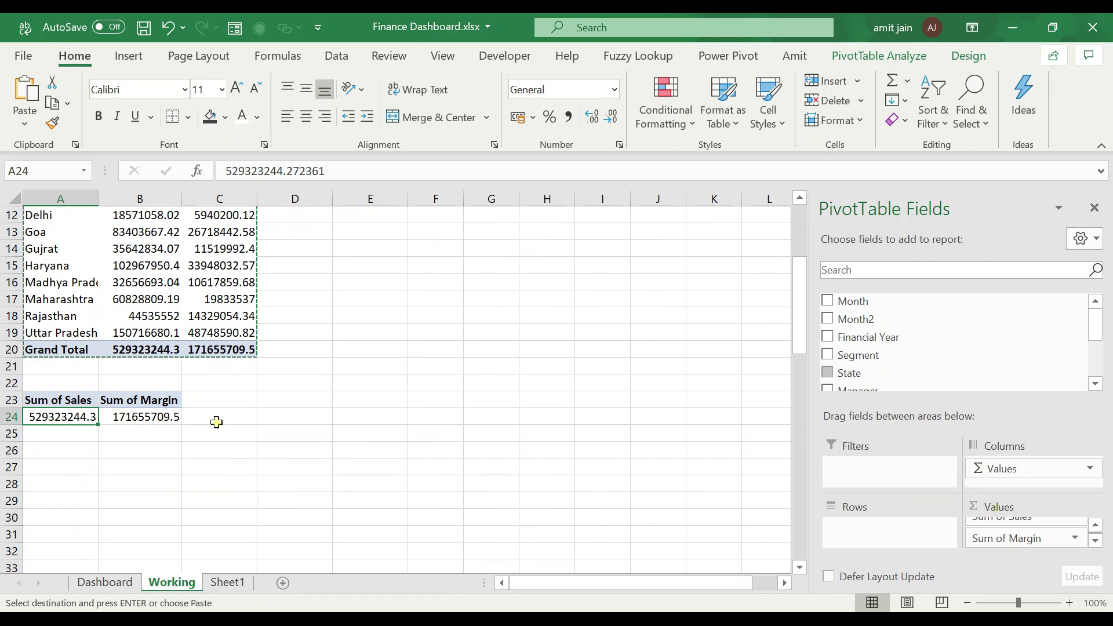
click(828, 300)
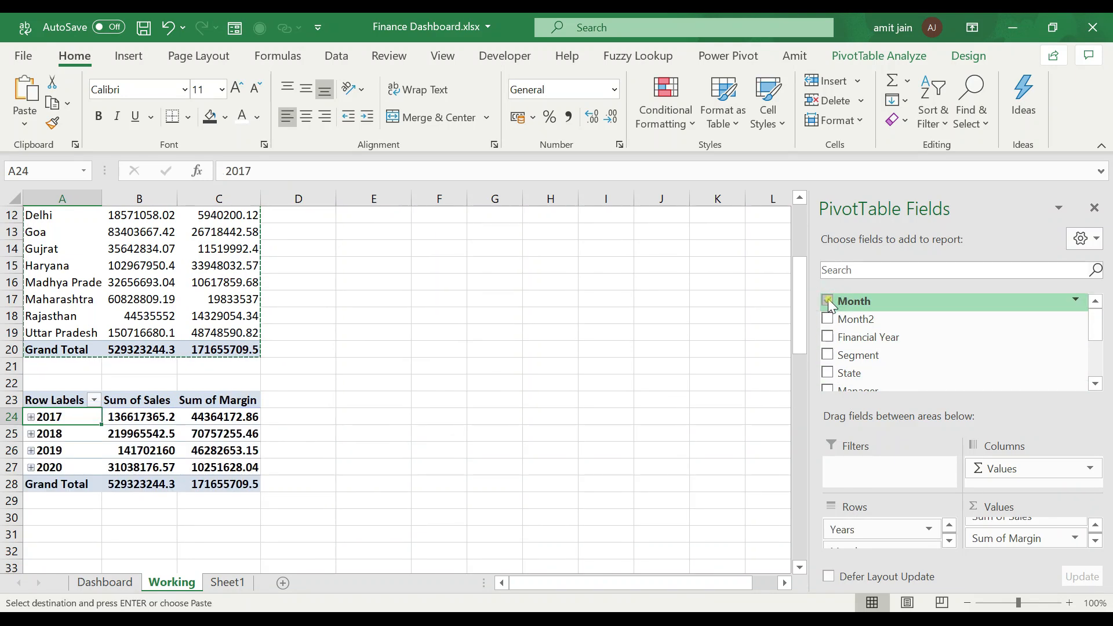
Step: Group the dates in the copied pivot table by Quarters only, leaving out Years
click(87, 432)
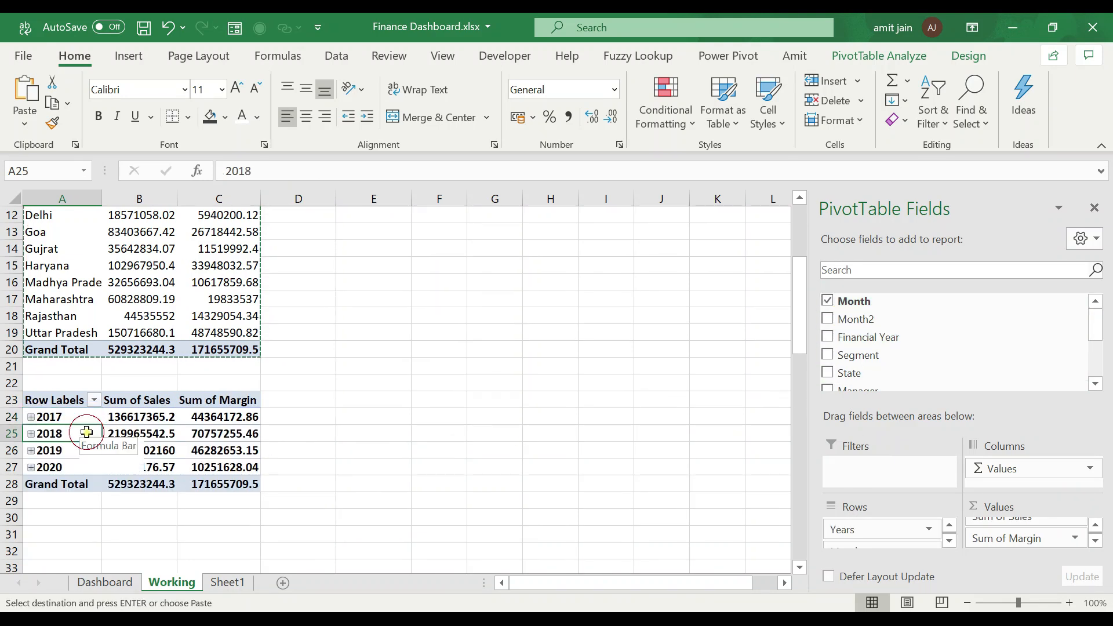
right_click(88, 436)
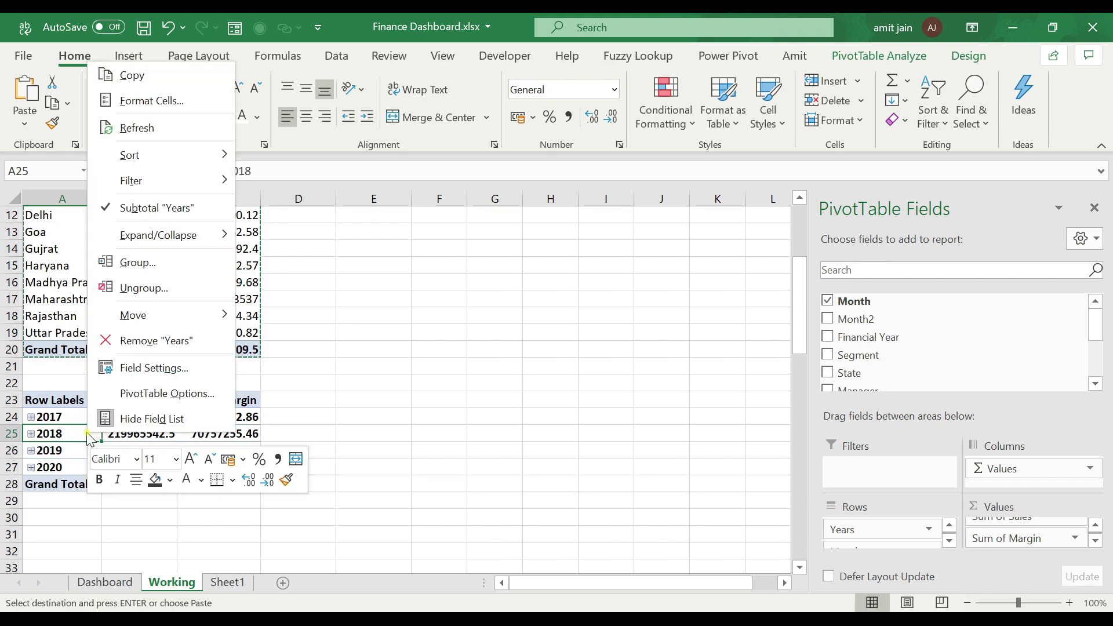
click(137, 262)
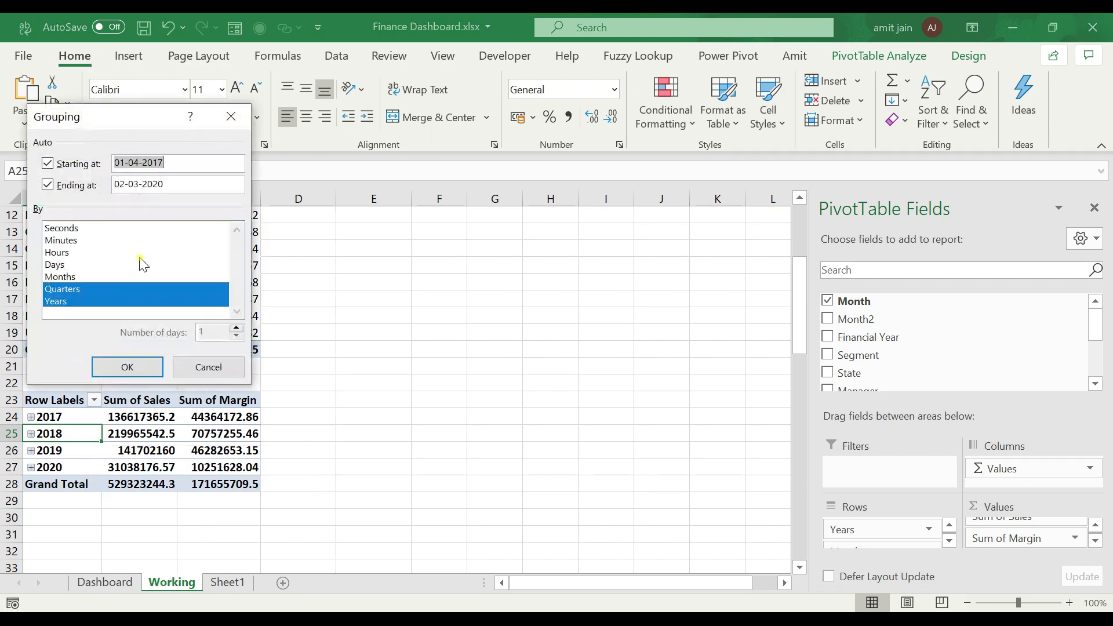
click(73, 302)
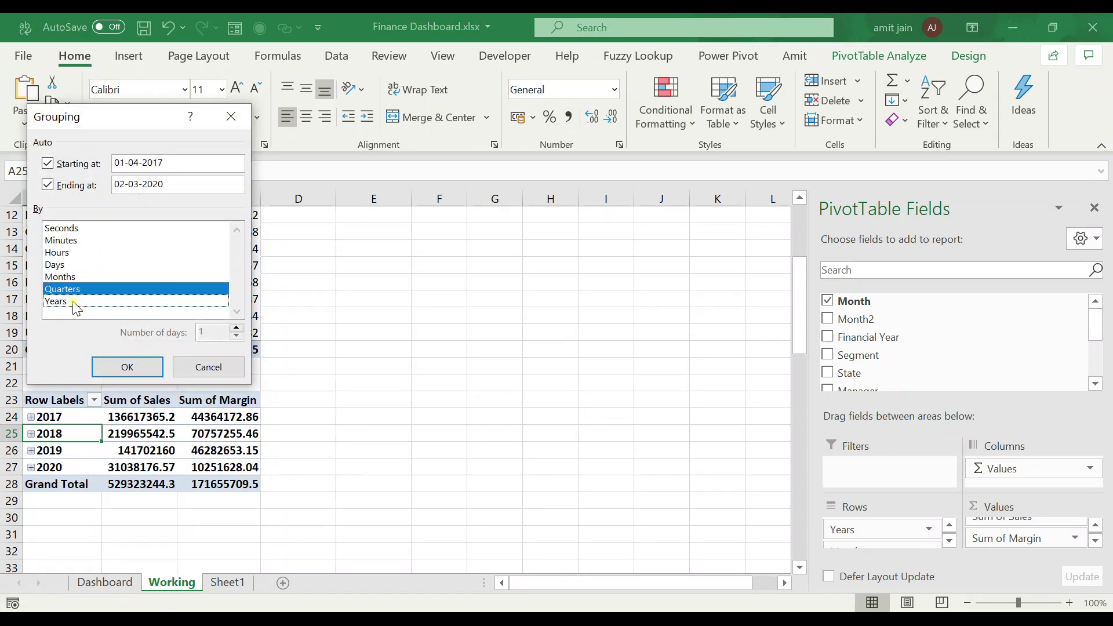
click(121, 373)
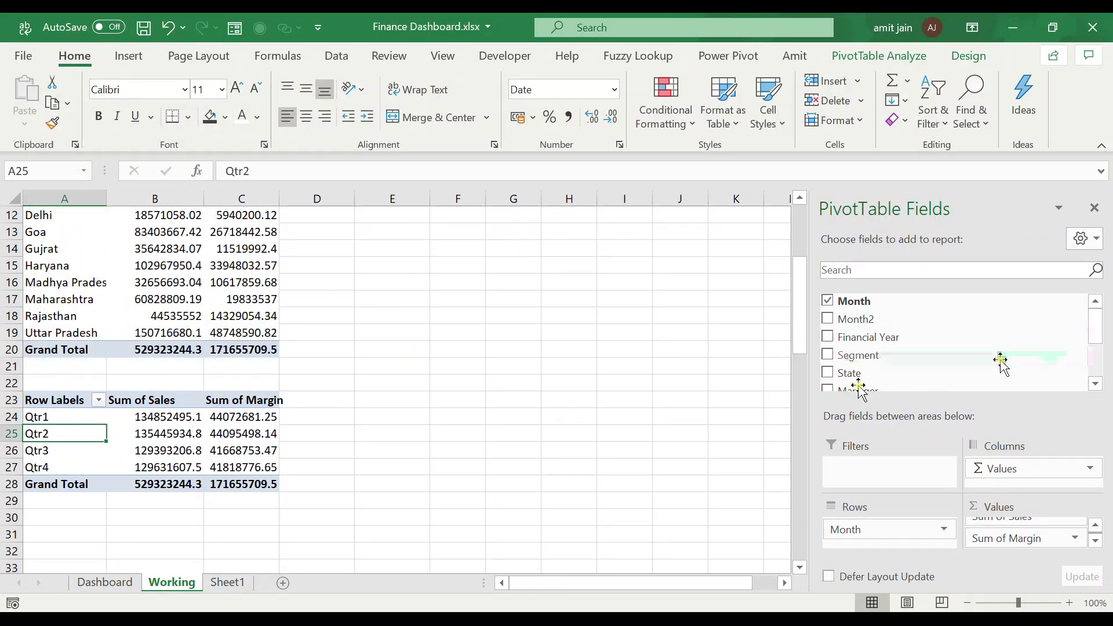
Step: Add Financial Year to the pivot rows above Month and look through the quarters listed under each year
drag(875, 342, 864, 525)
scroll(433, 408, down, 2)
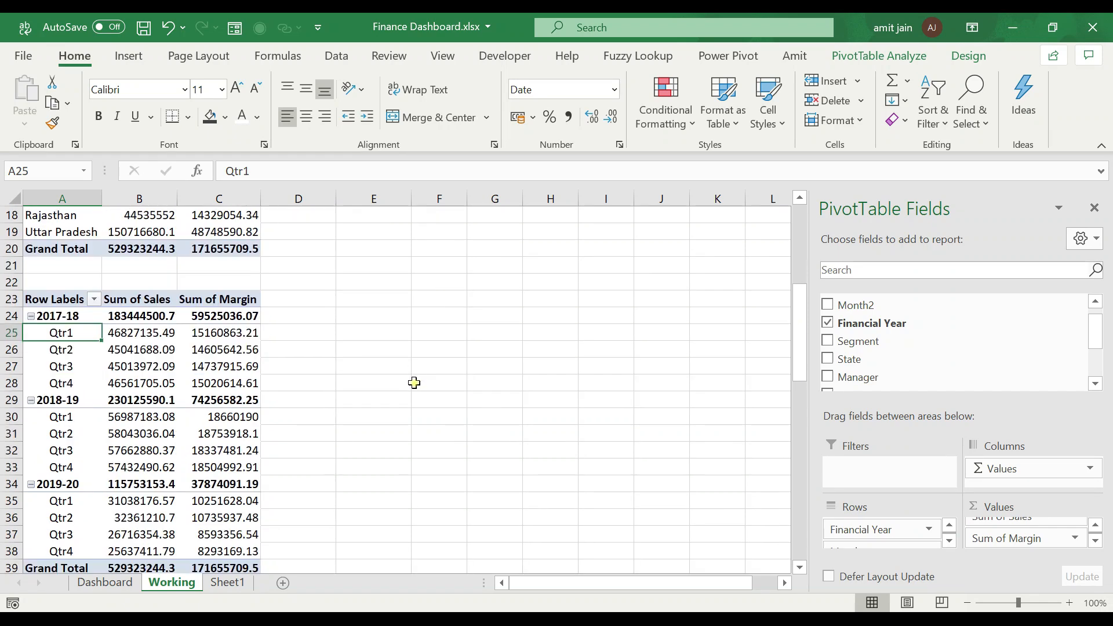
click(59, 318)
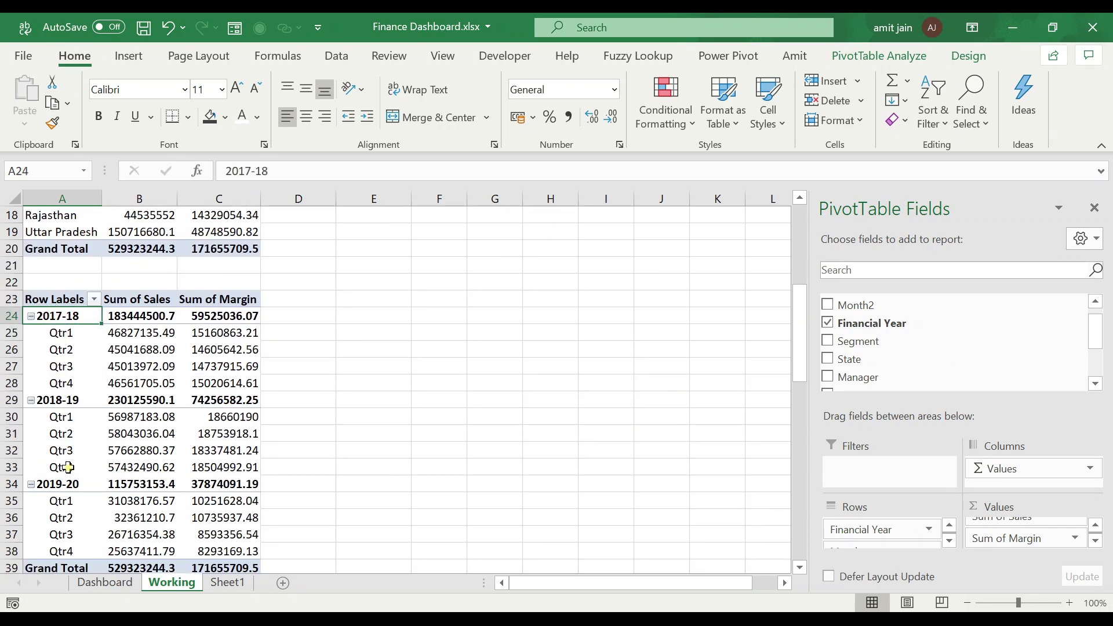
click(68, 486)
scroll(124, 532, down, 2)
scroll(130, 508, up, 1)
scroll(130, 506, up, 2)
Step: Insert a clustered column chart from the quarterly pivot table and place it beside the table, over columns E to K
click(62, 400)
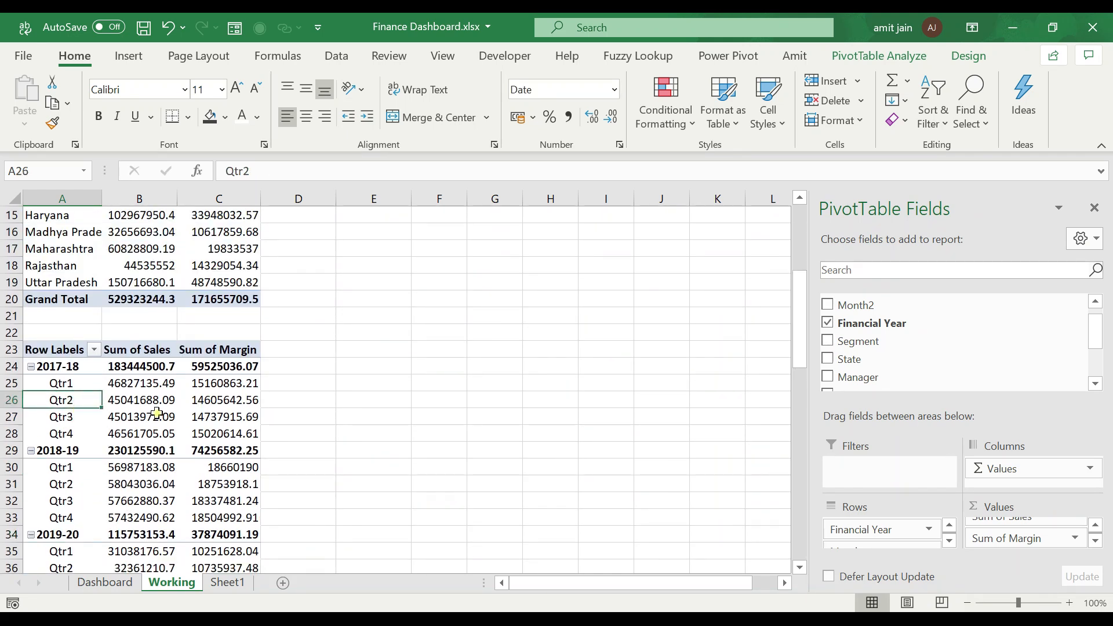
click(128, 55)
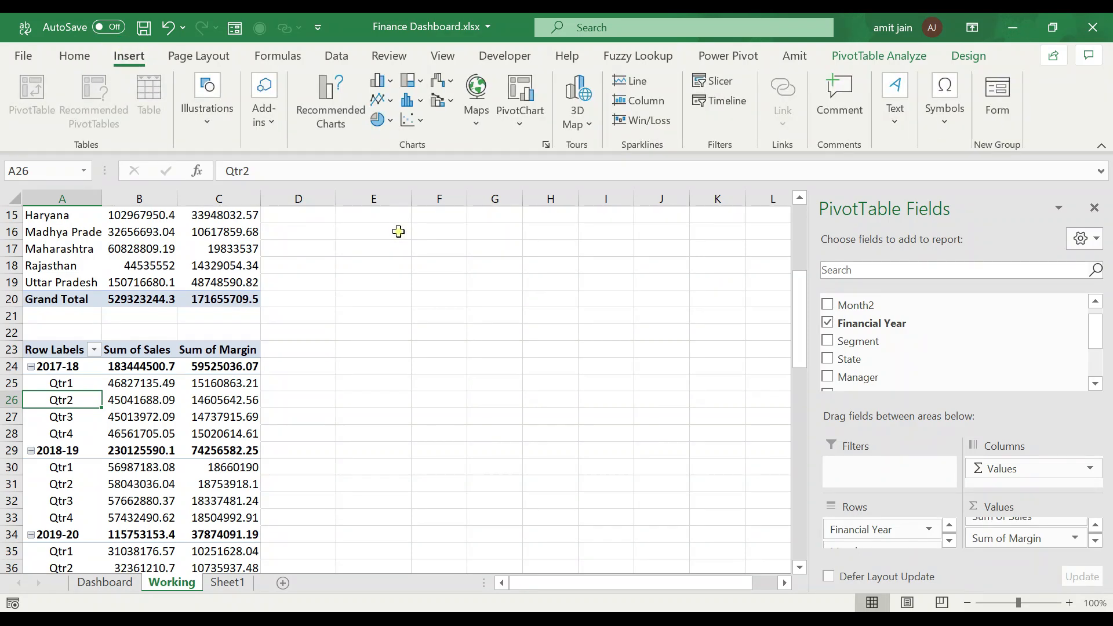
click(390, 81)
click(391, 133)
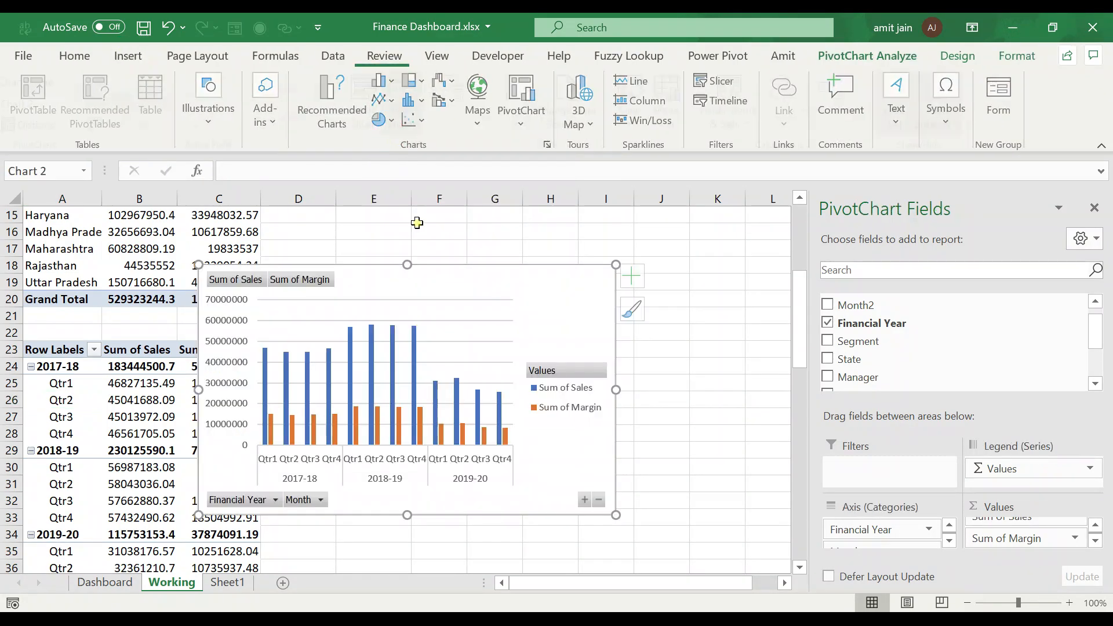
drag(435, 278, 578, 240)
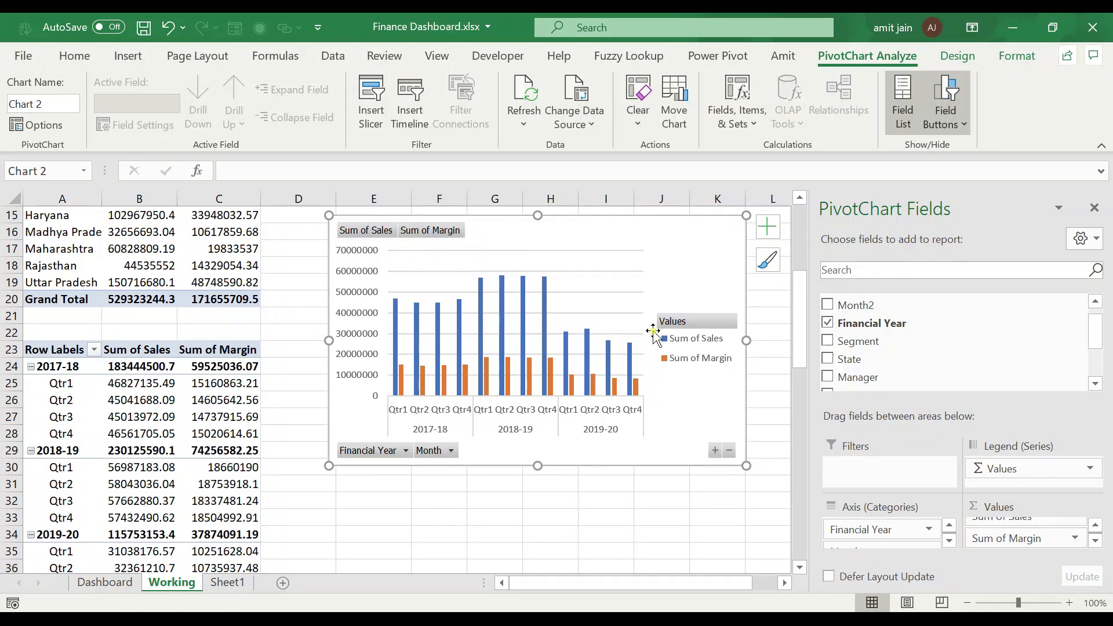
Step: Hide all field buttons on the quarterly chart and place its legend at the bottom
right_click(421, 232)
click(520, 432)
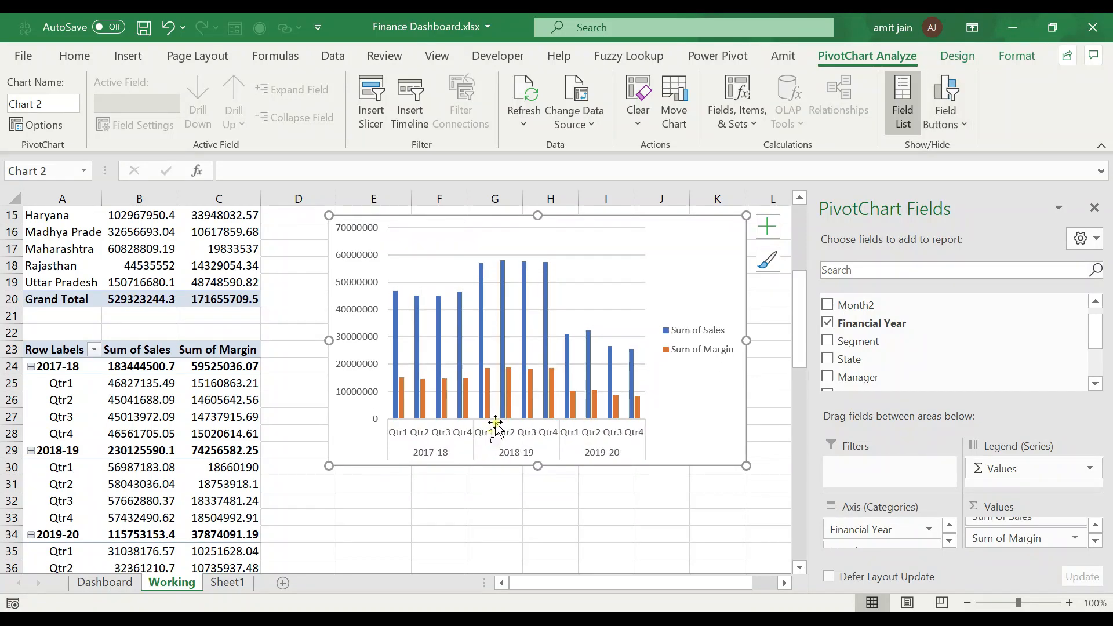
click(699, 354)
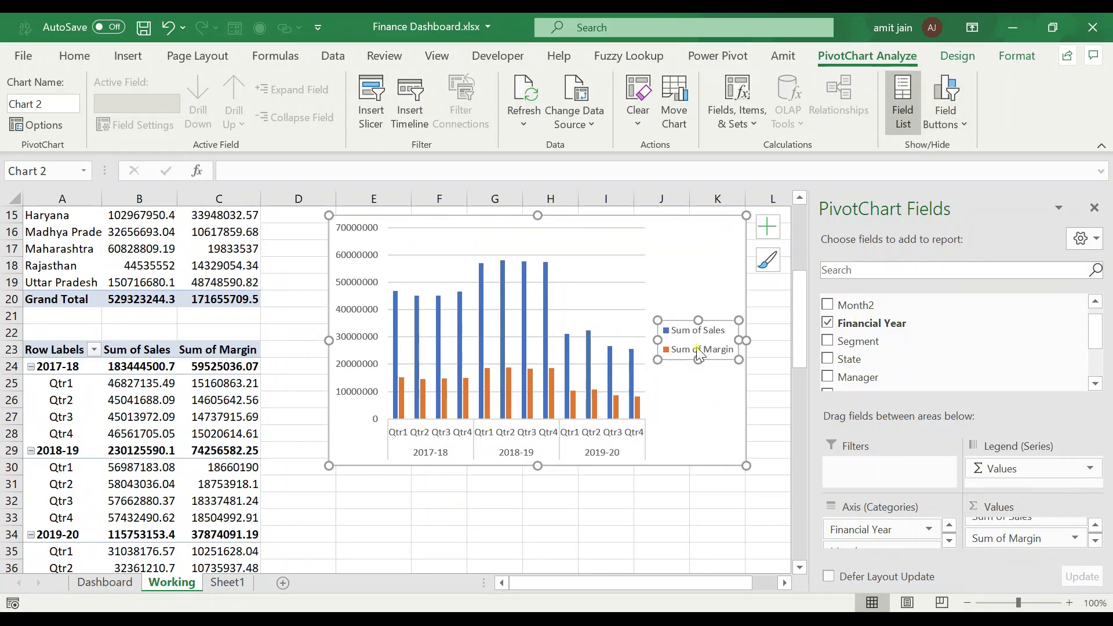
click(767, 227)
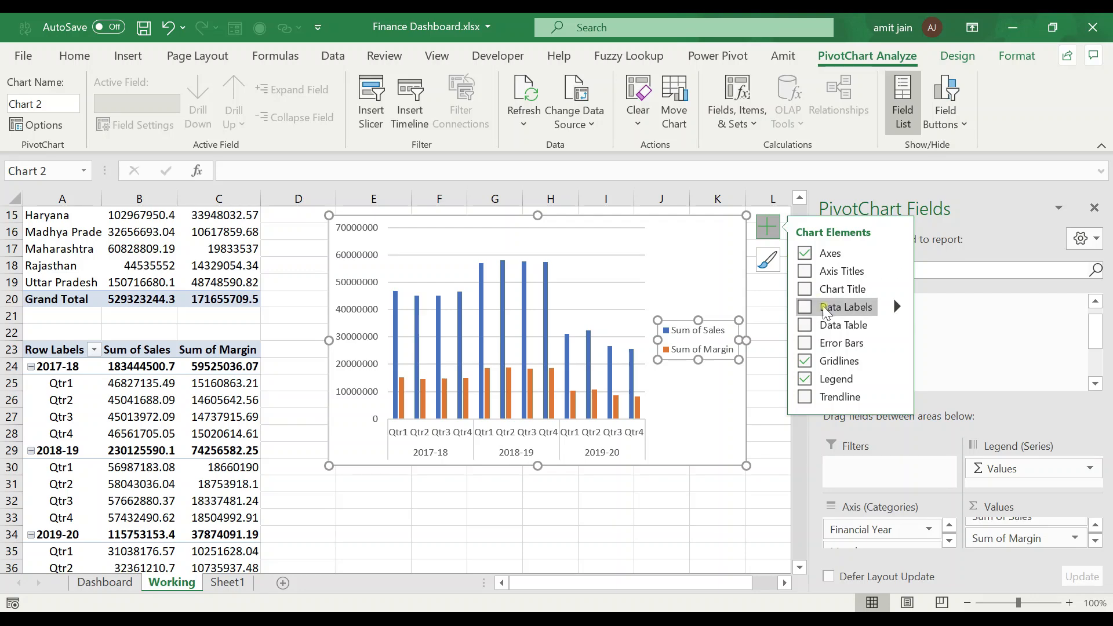
click(897, 378)
click(952, 444)
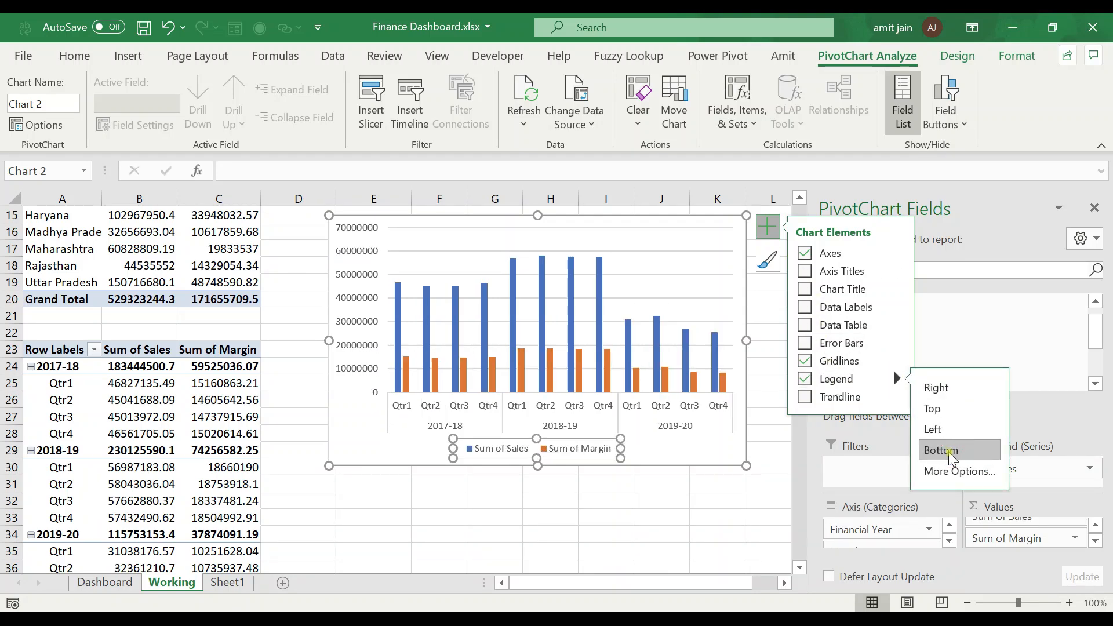
Step: Remove the border line from the quarterly pivot chart's chart area
click(510, 318)
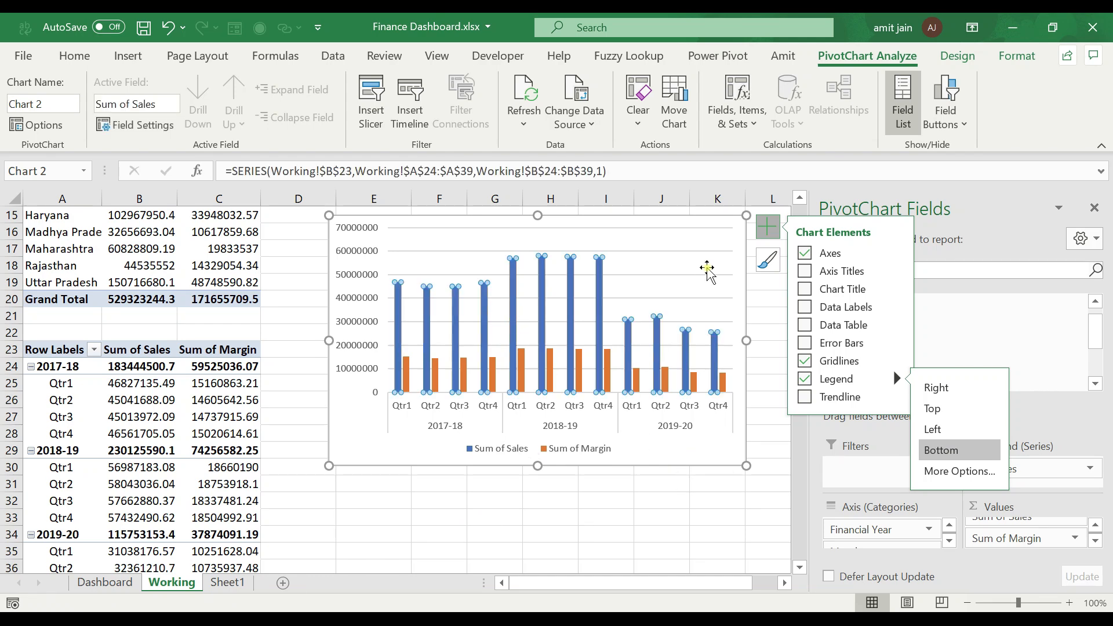
click(350, 452)
right_click(351, 452)
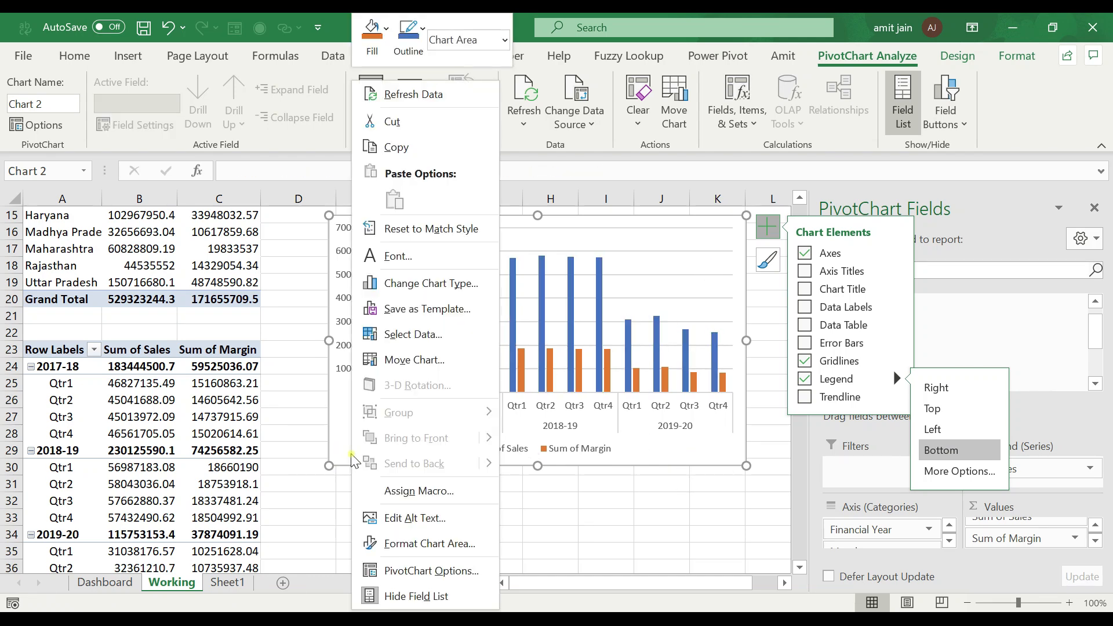
click(429, 543)
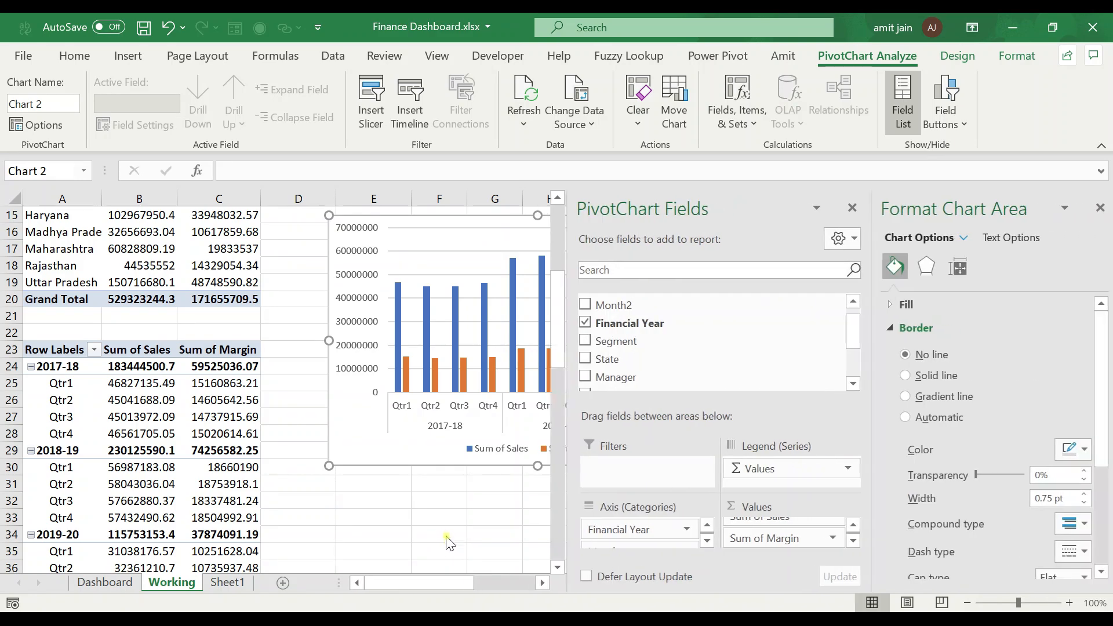
click(900, 375)
click(1095, 207)
click(434, 531)
Step: Change the quarterly chart to a combo with Sum of Sales as clustered columns and Sum of Margin as a line on the secondary axis
click(355, 447)
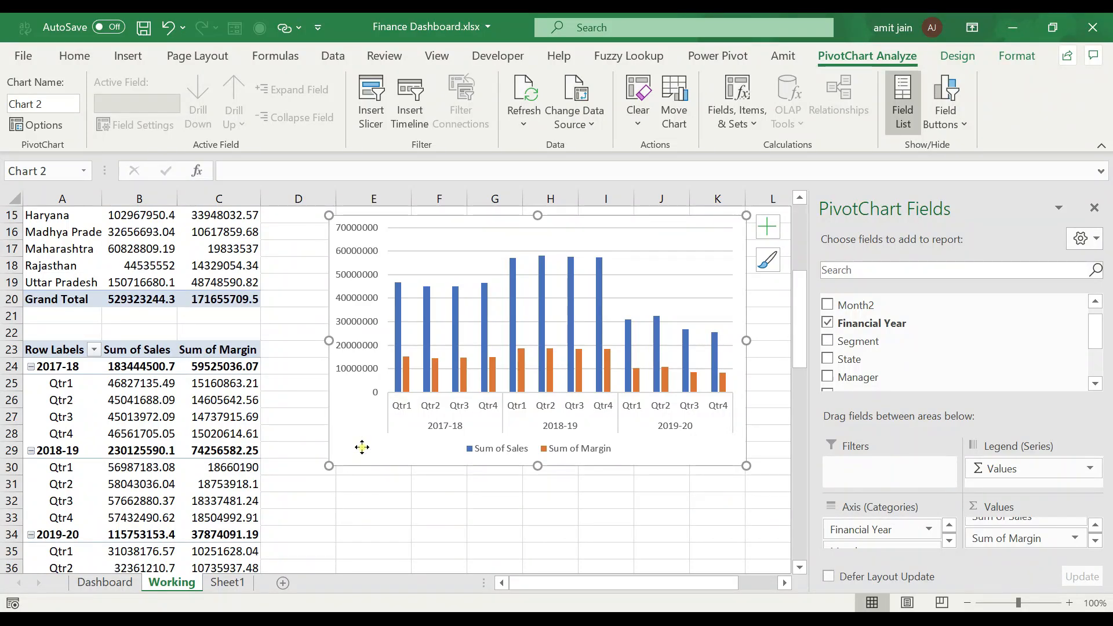
right_click(362, 448)
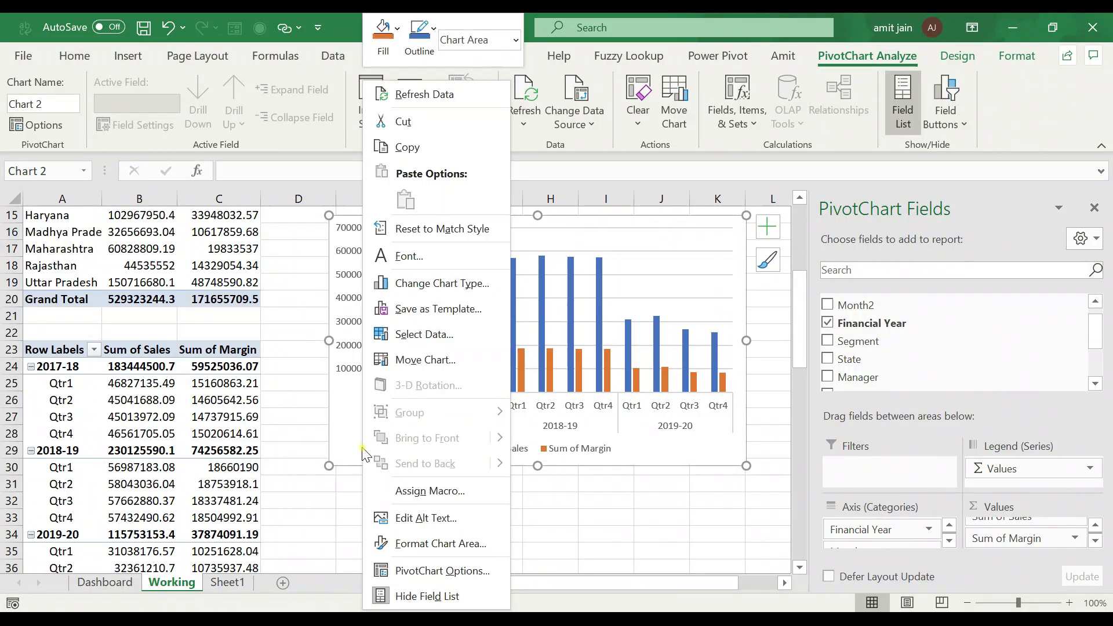
click(432, 288)
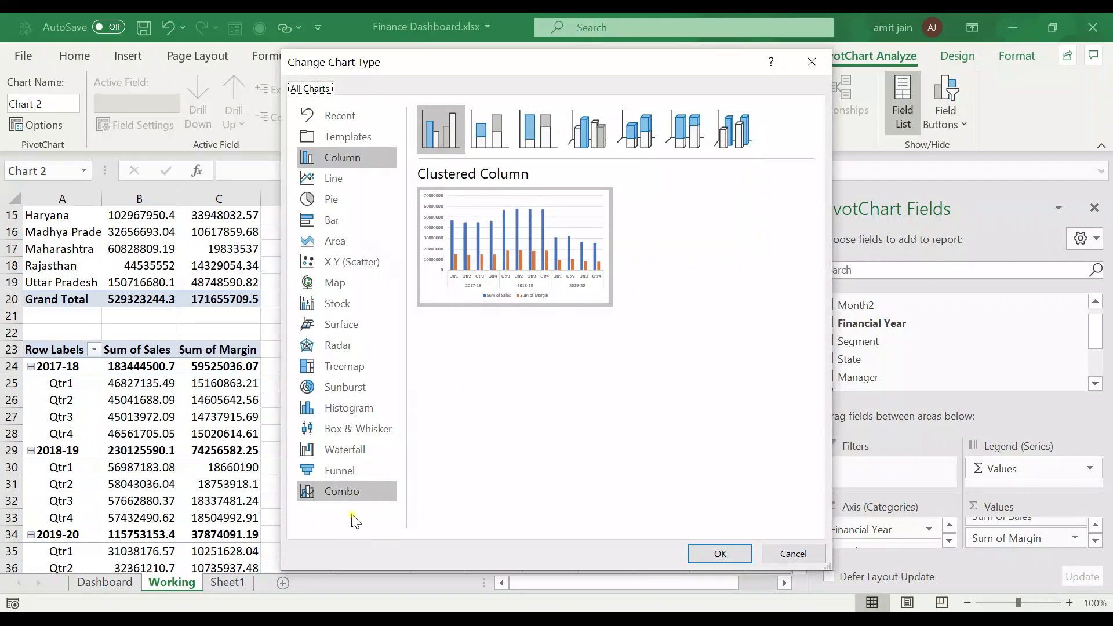
click(347, 491)
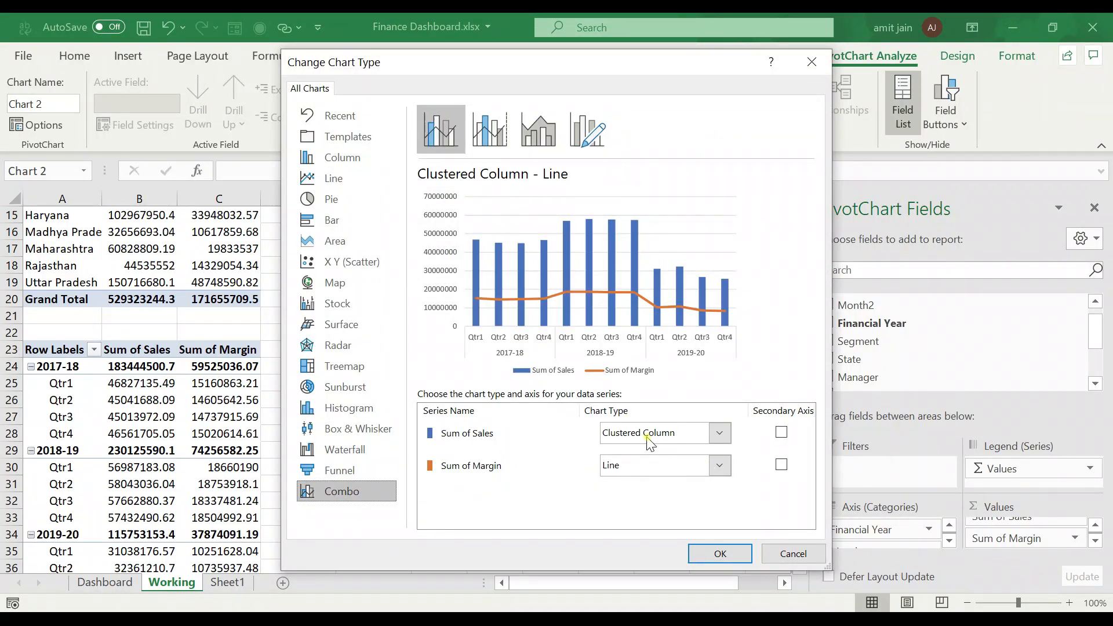
click(782, 465)
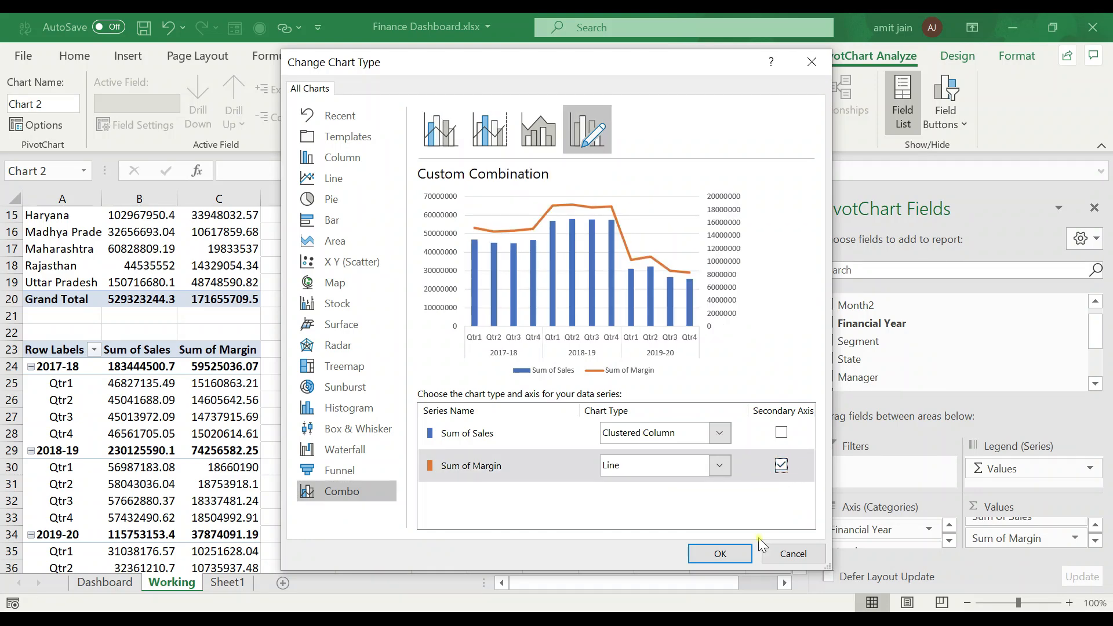
click(744, 555)
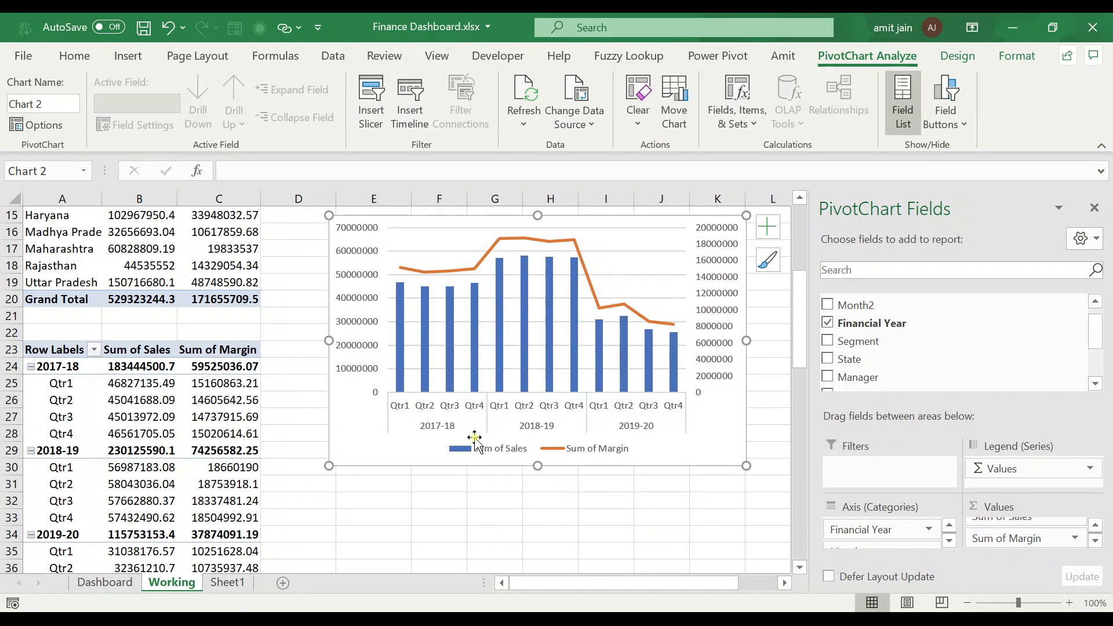
Step: Fill the Sum of Sales columns in the quarterly chart with the solid dark blue-grey theme colour
click(401, 362)
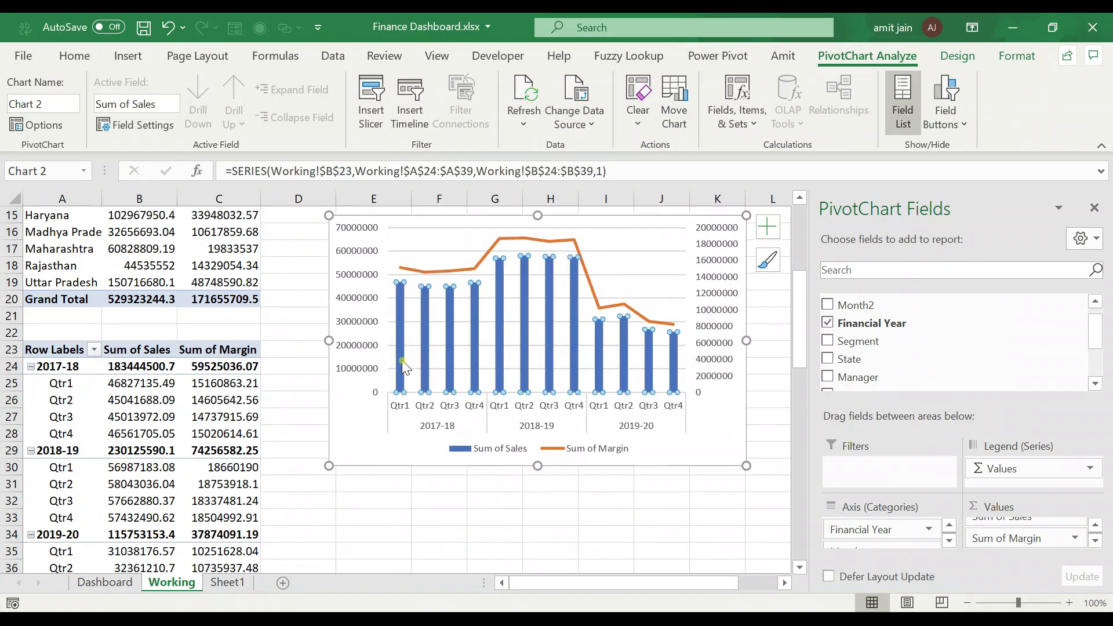
right_click(401, 360)
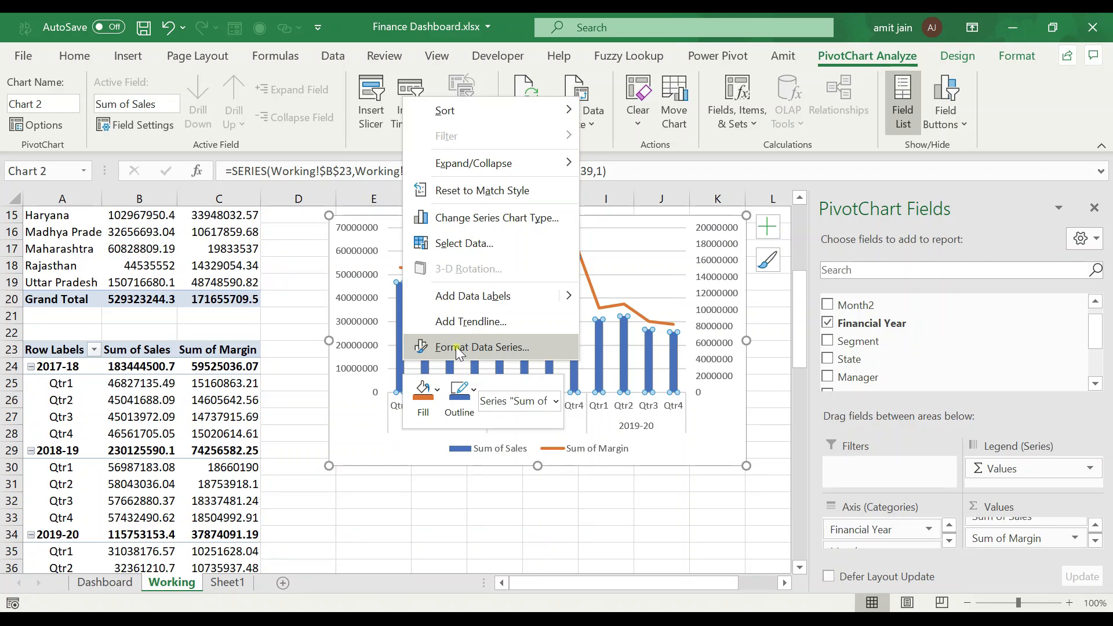
click(456, 346)
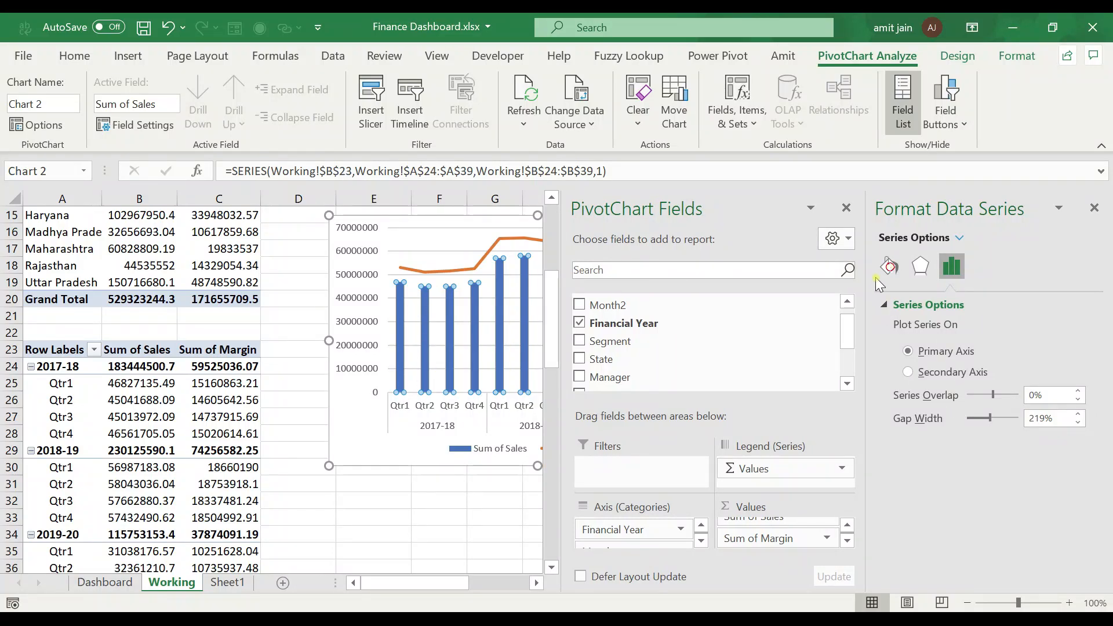
click(888, 268)
click(883, 329)
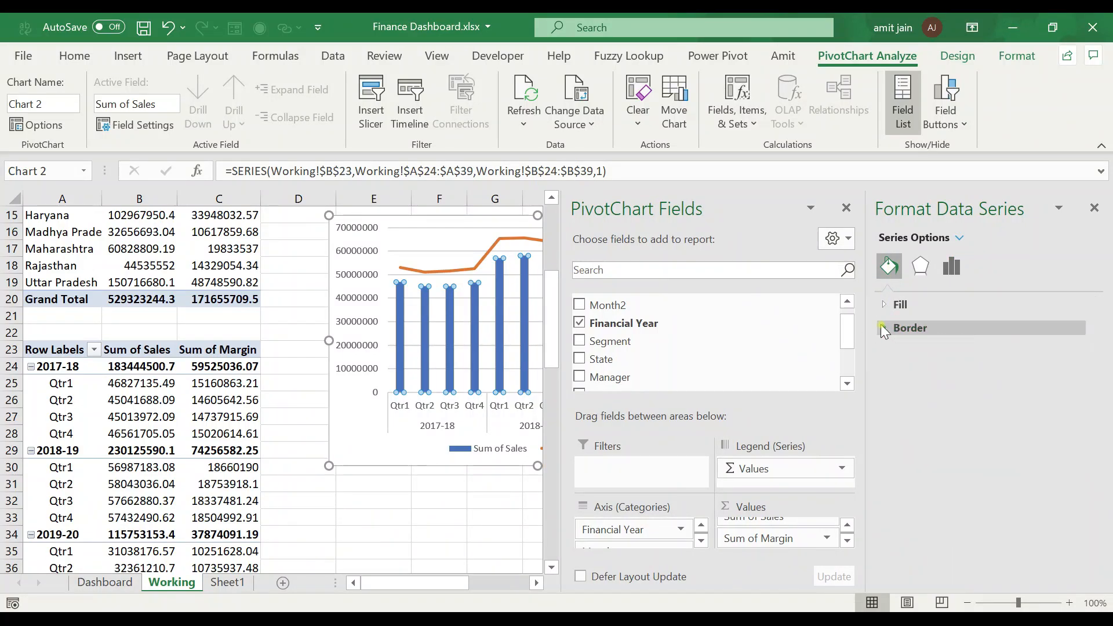
click(886, 305)
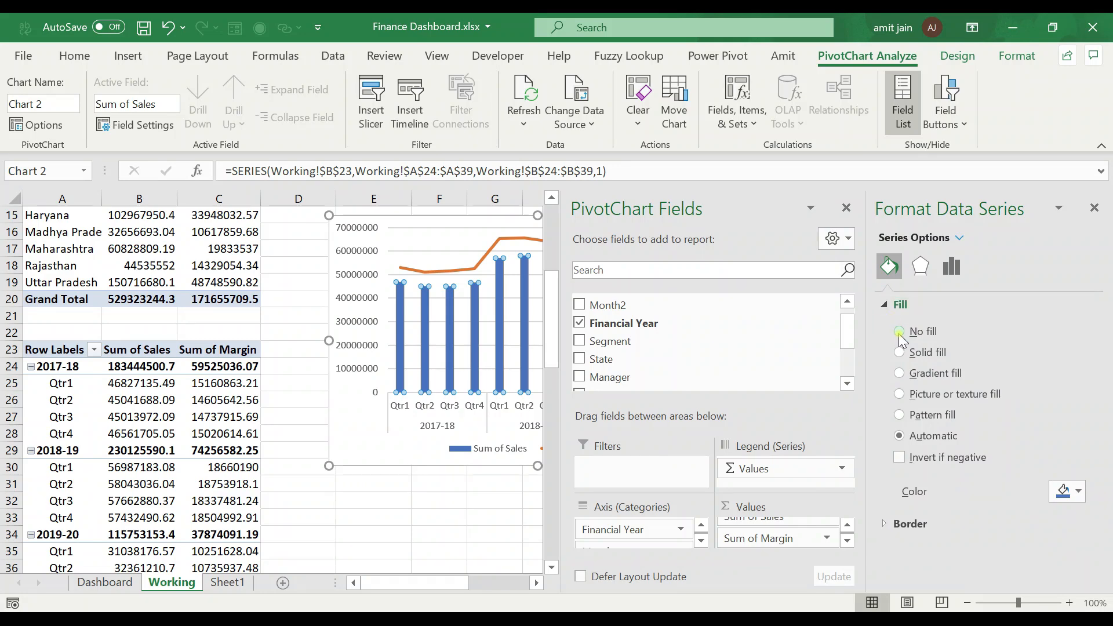
click(1078, 492)
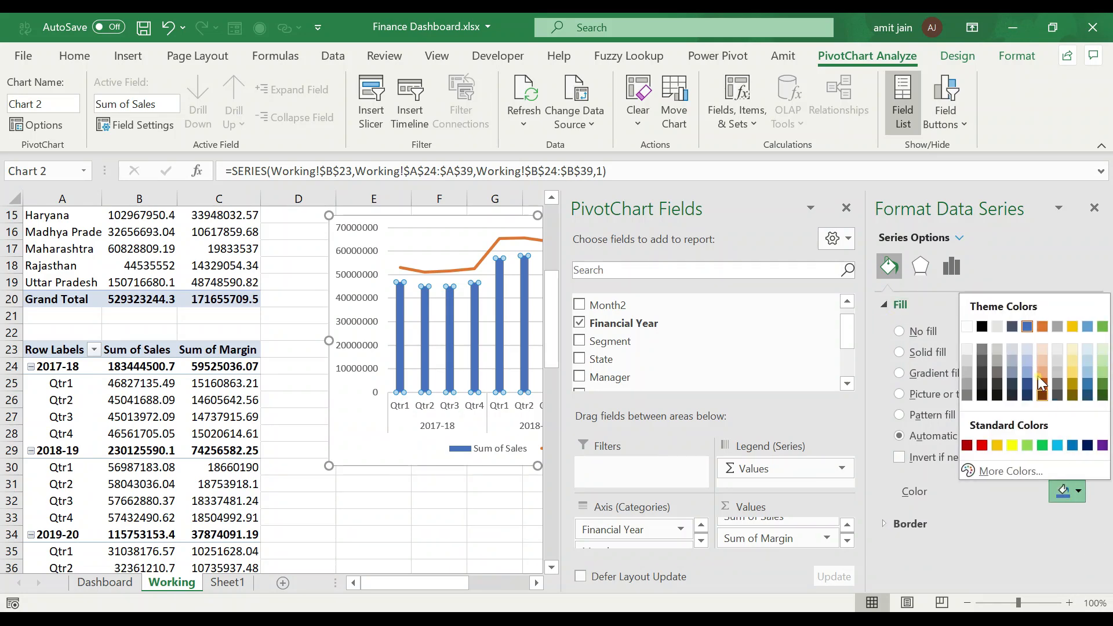
click(1012, 327)
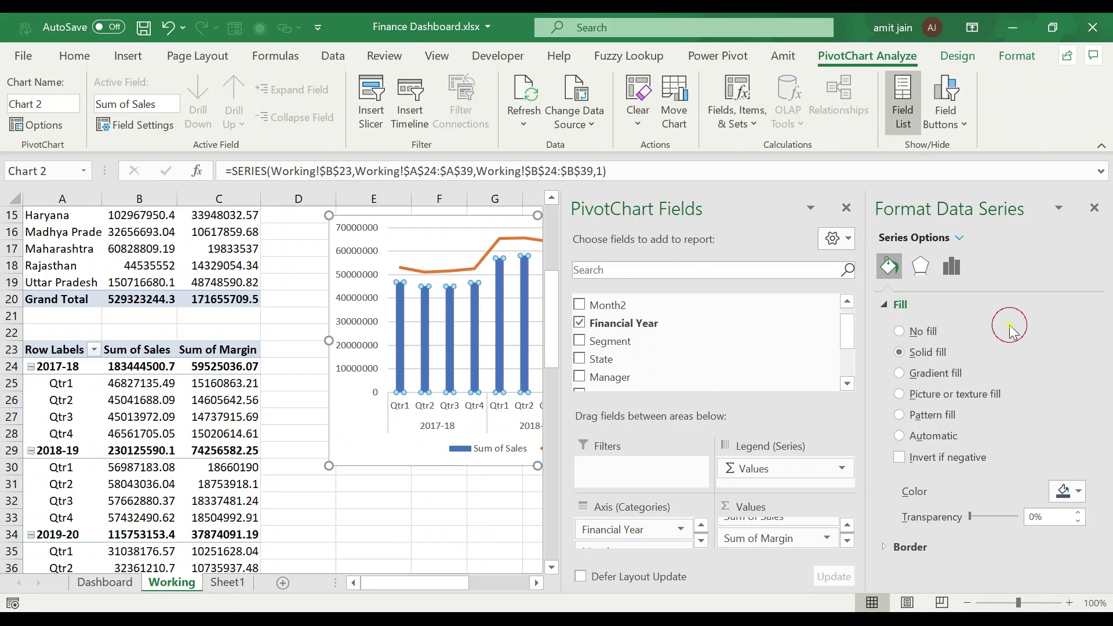
click(406, 485)
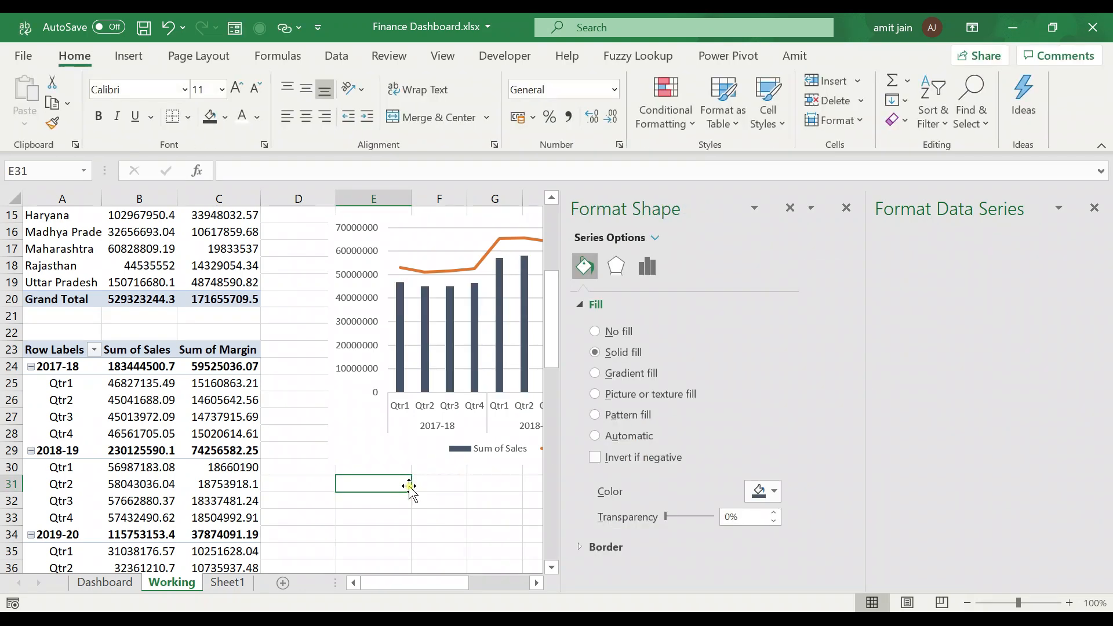
click(1095, 208)
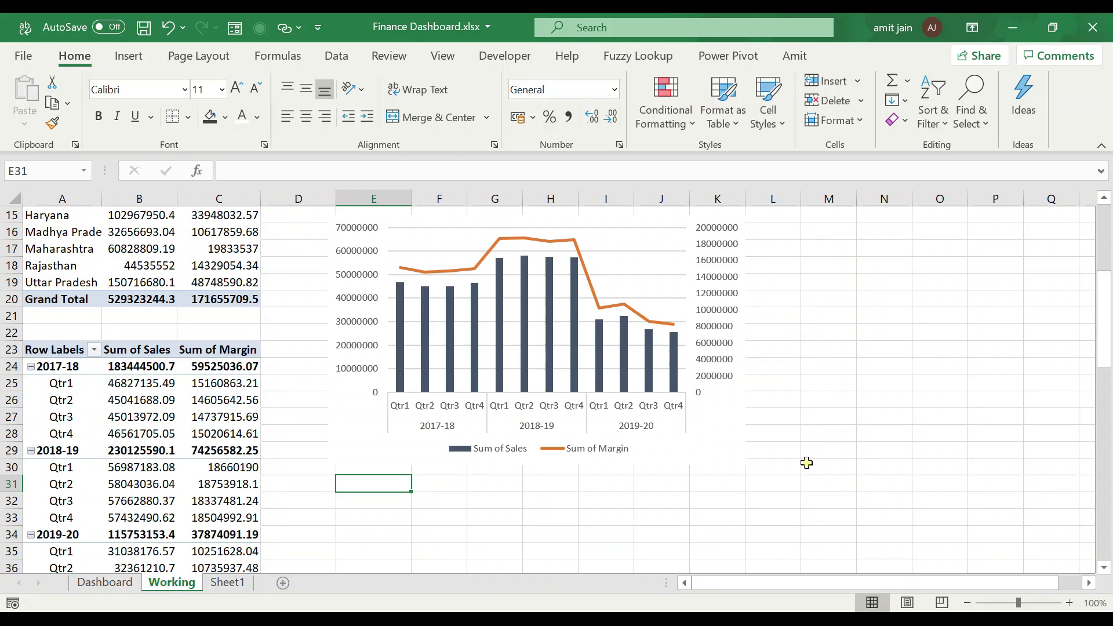
Step: Move the quarterly chart from the Working sheet to the Dashboard sheet and place it beside the state chart, below the header band
click(722, 428)
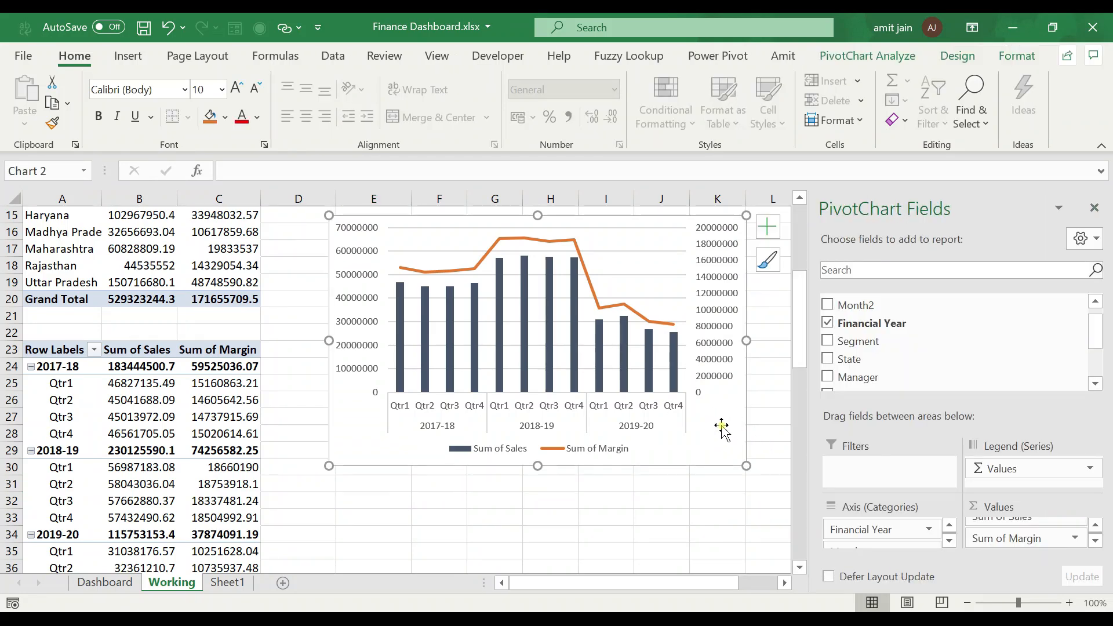
key(Delete)
click(92, 583)
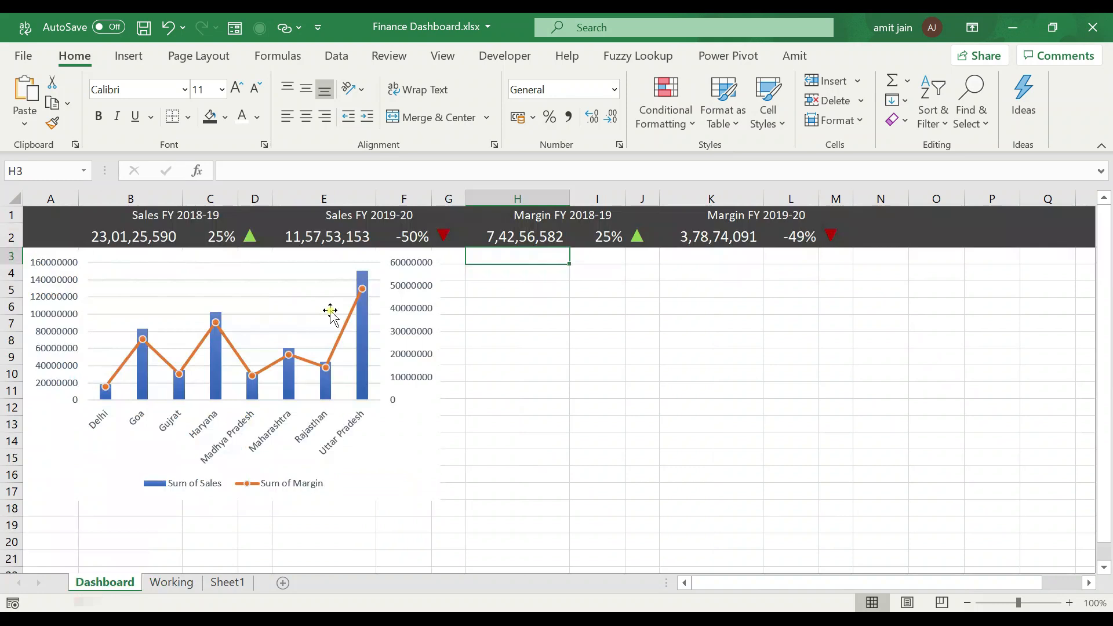
key(ctrl+v)
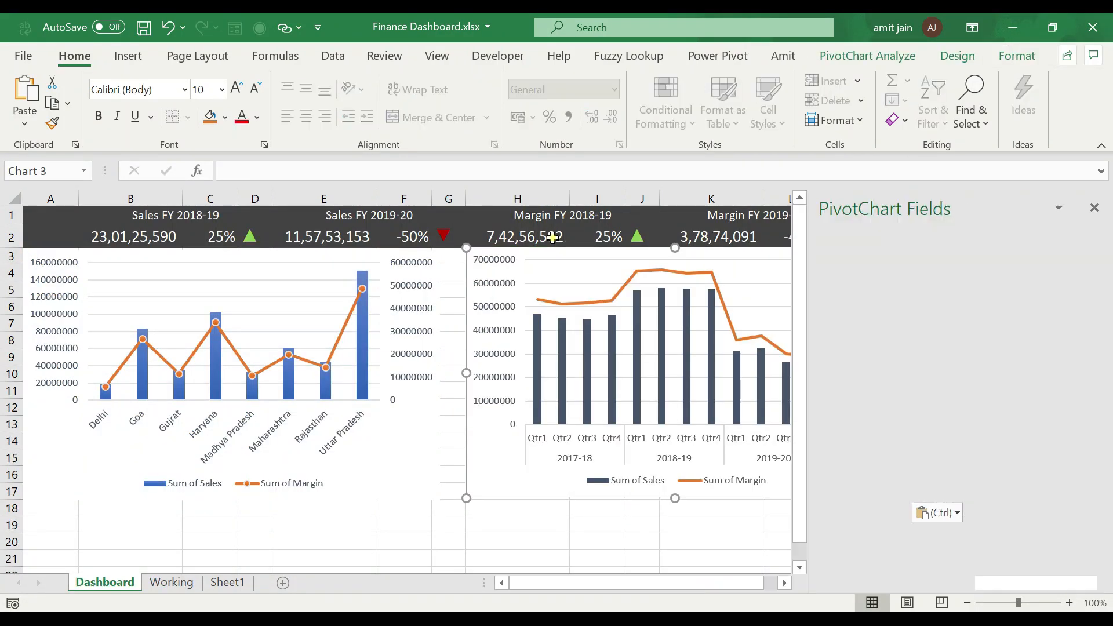
drag(495, 472, 467, 471)
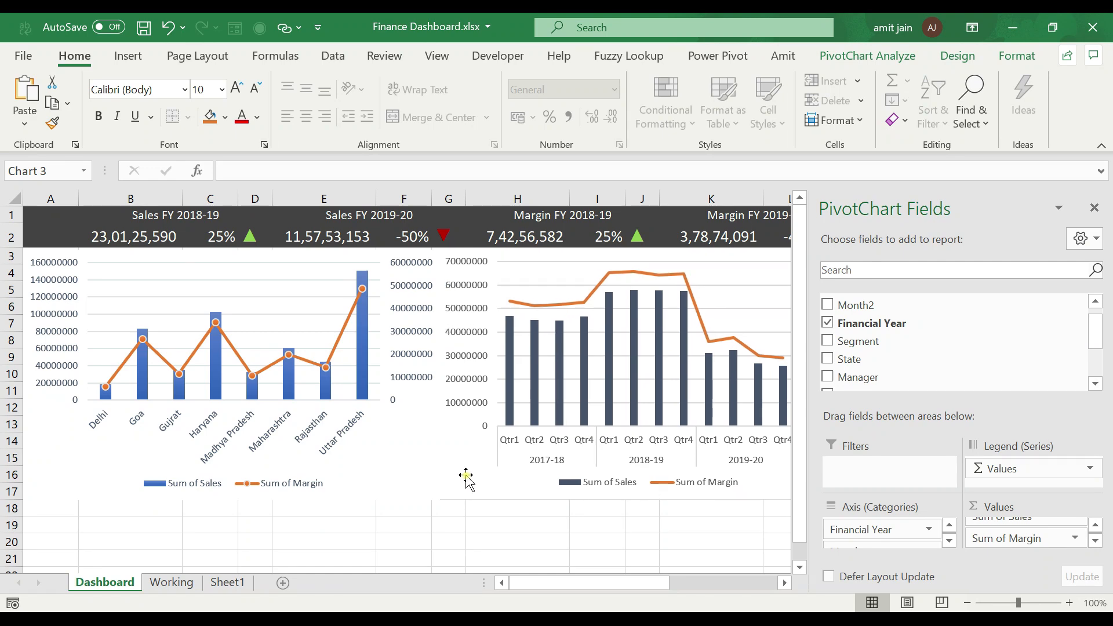
click(363, 557)
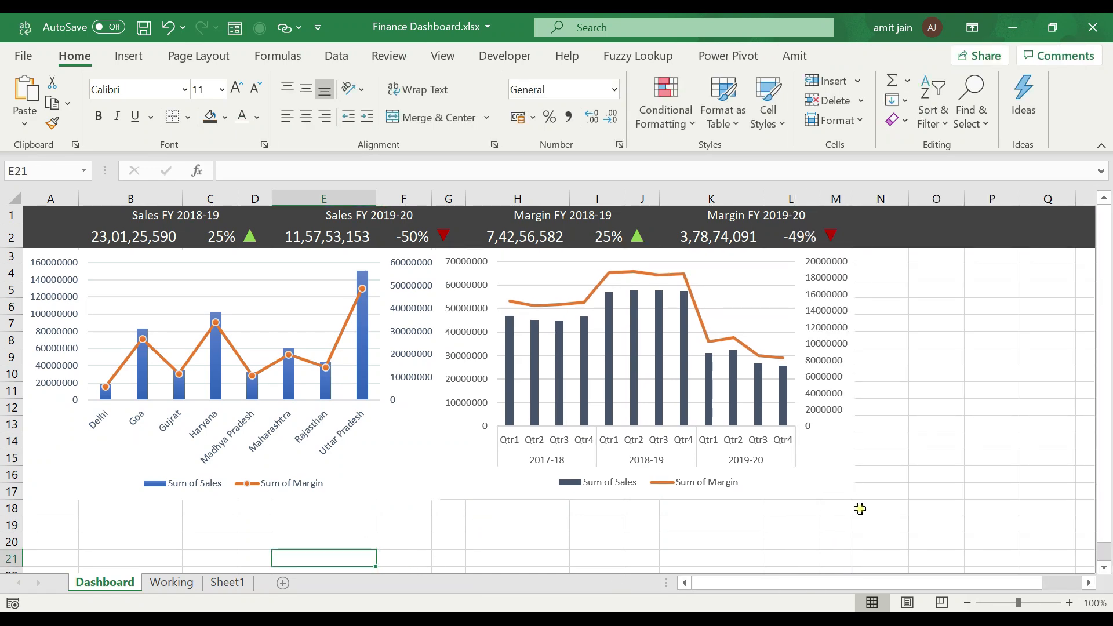
Step: Hide the gridlines on the Dashboard sheet
scroll(924, 433, down, 4)
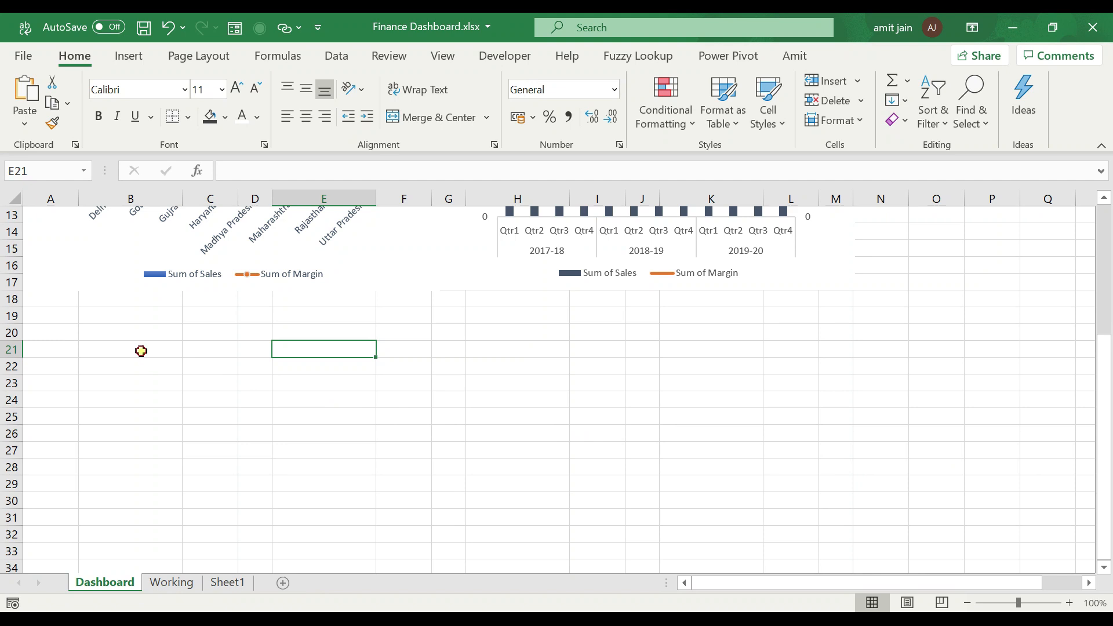
drag(141, 351, 616, 477)
click(339, 401)
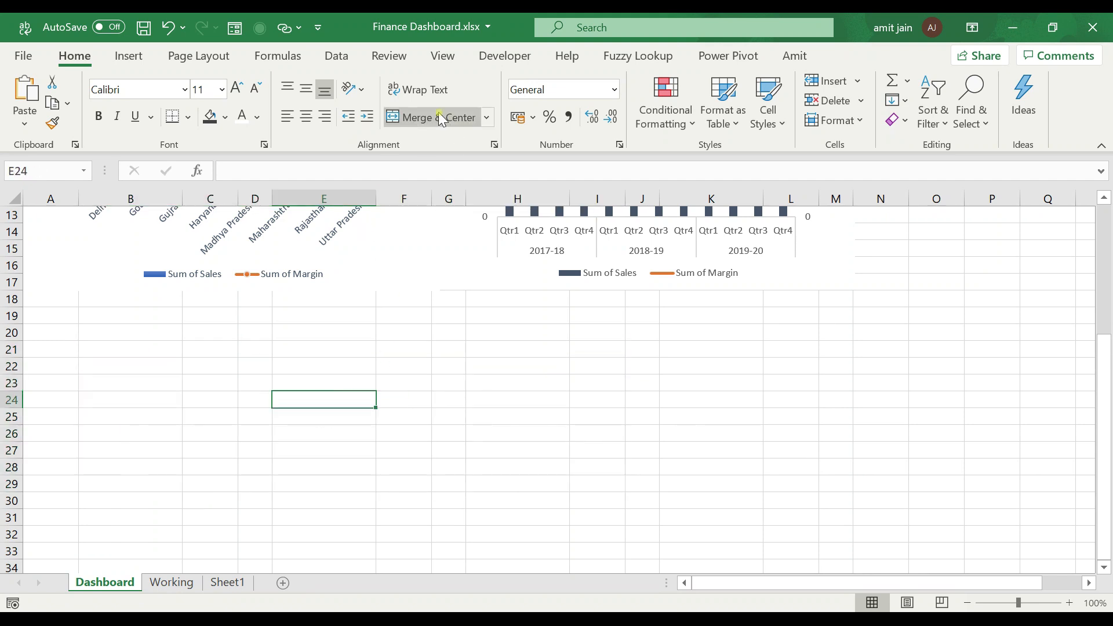
click(439, 54)
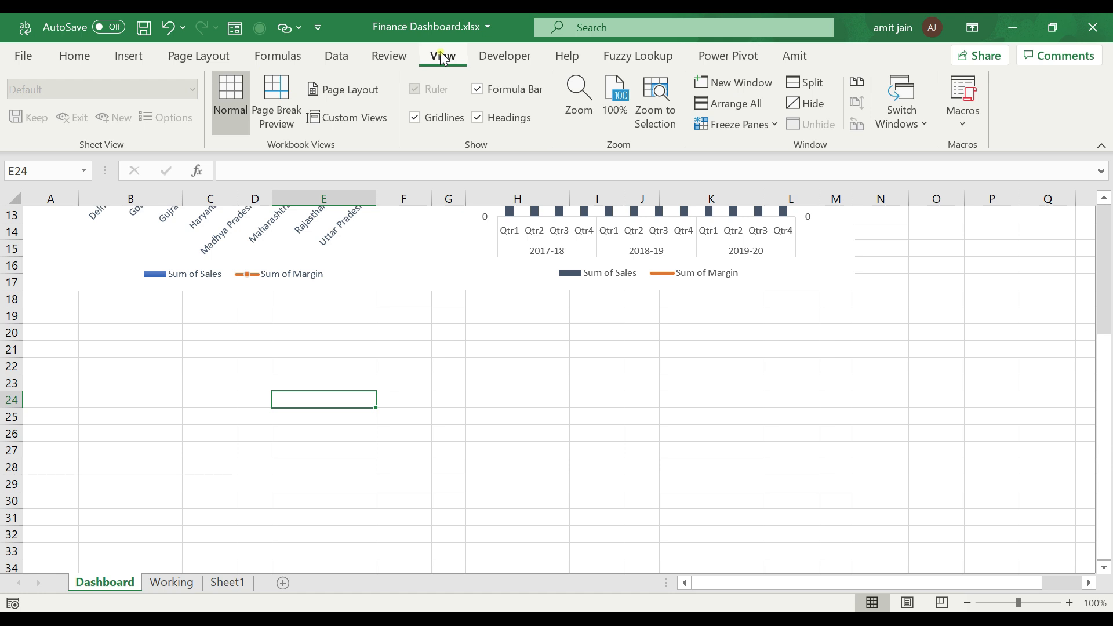
click(415, 117)
click(835, 416)
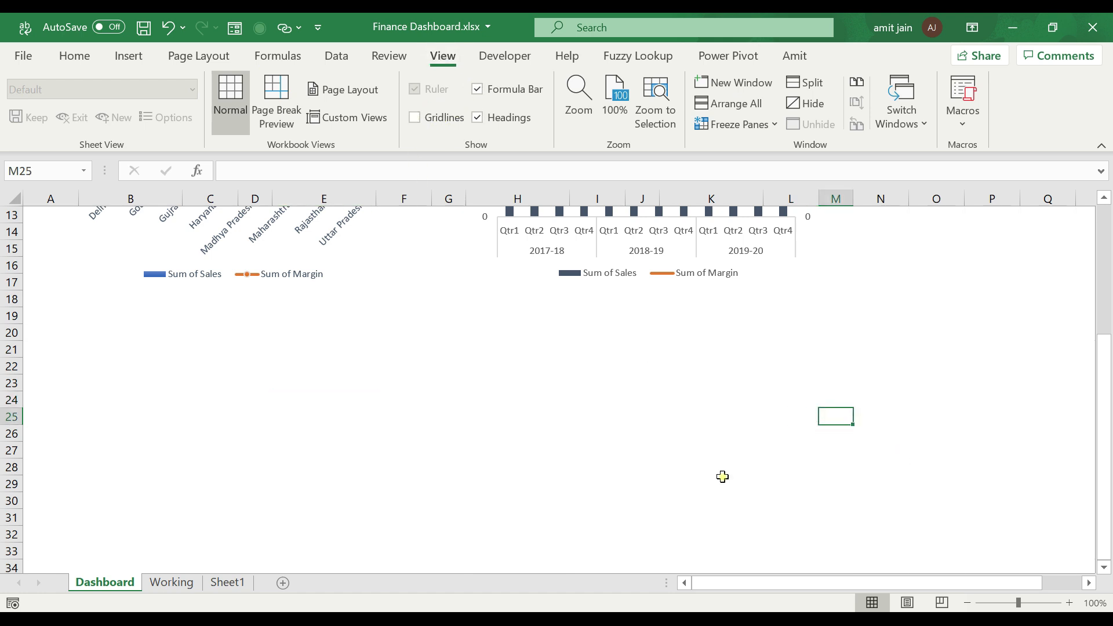
scroll(402, 432, up, 2)
scroll(406, 441, up, 3)
click(906, 257)
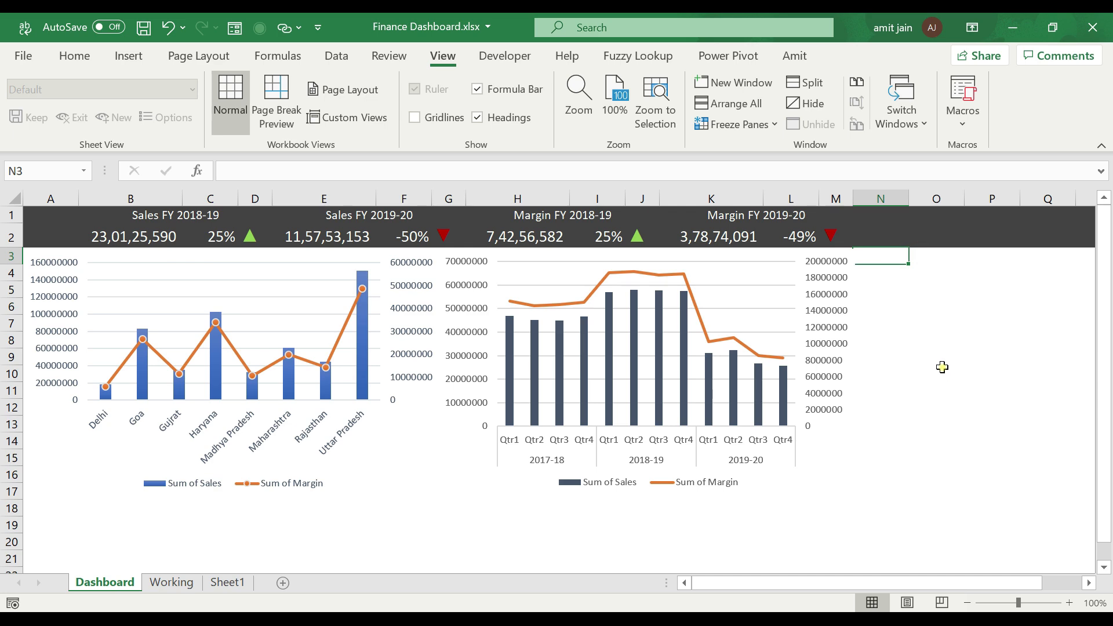
click(325, 525)
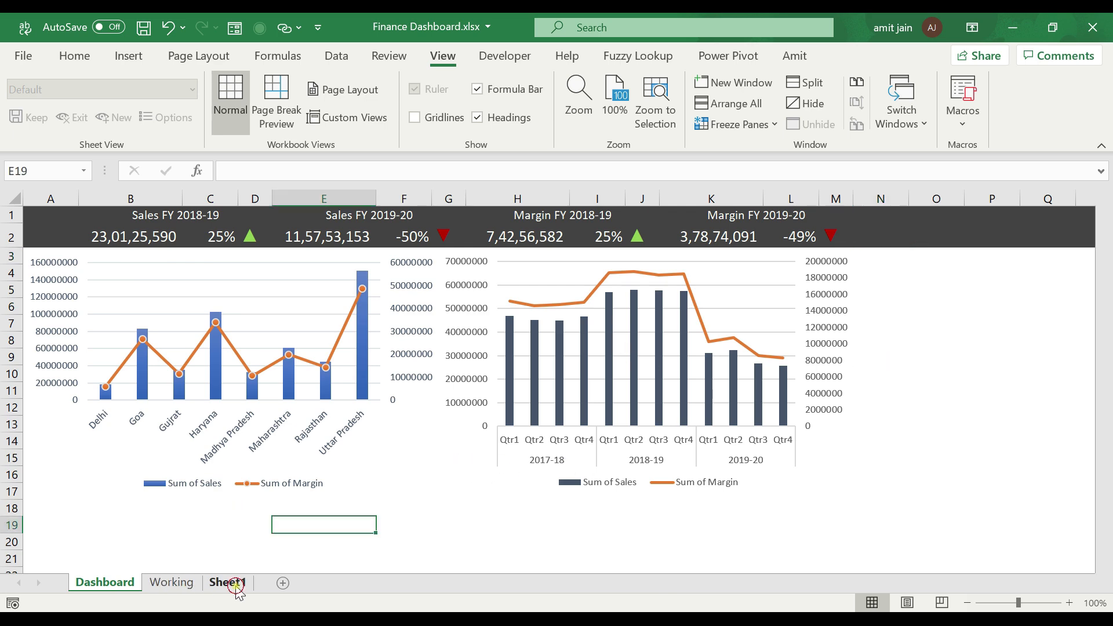
Step: Look through the Category column and its list of filter values in the source data on Sheet1
click(235, 583)
click(722, 249)
drag(692, 281, 776, 487)
scroll(720, 337, up, 6)
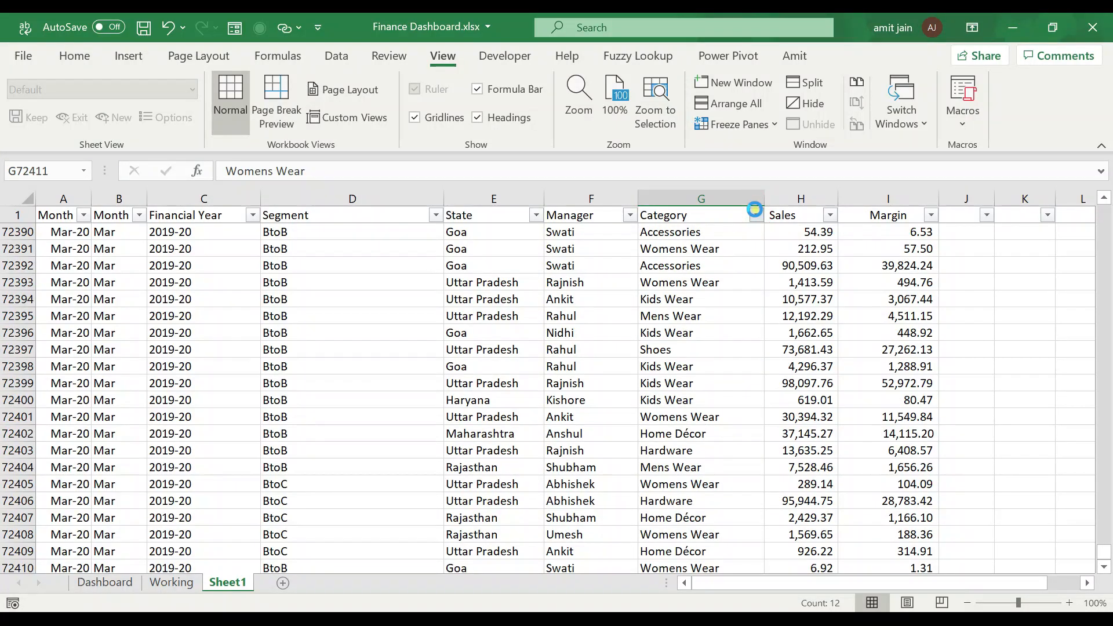
click(756, 215)
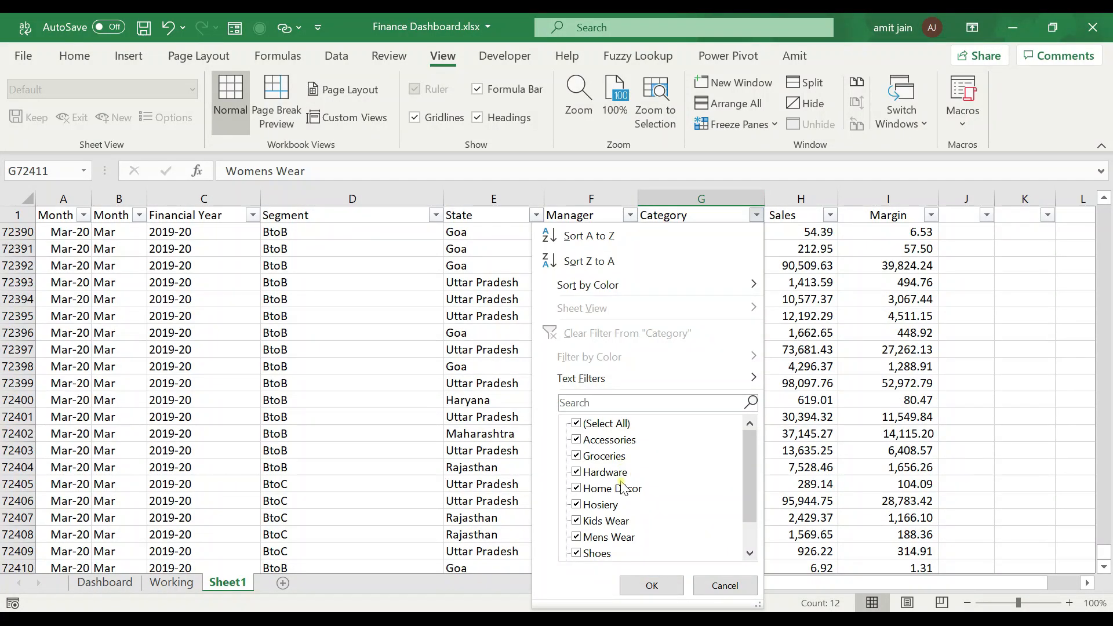
key(Return)
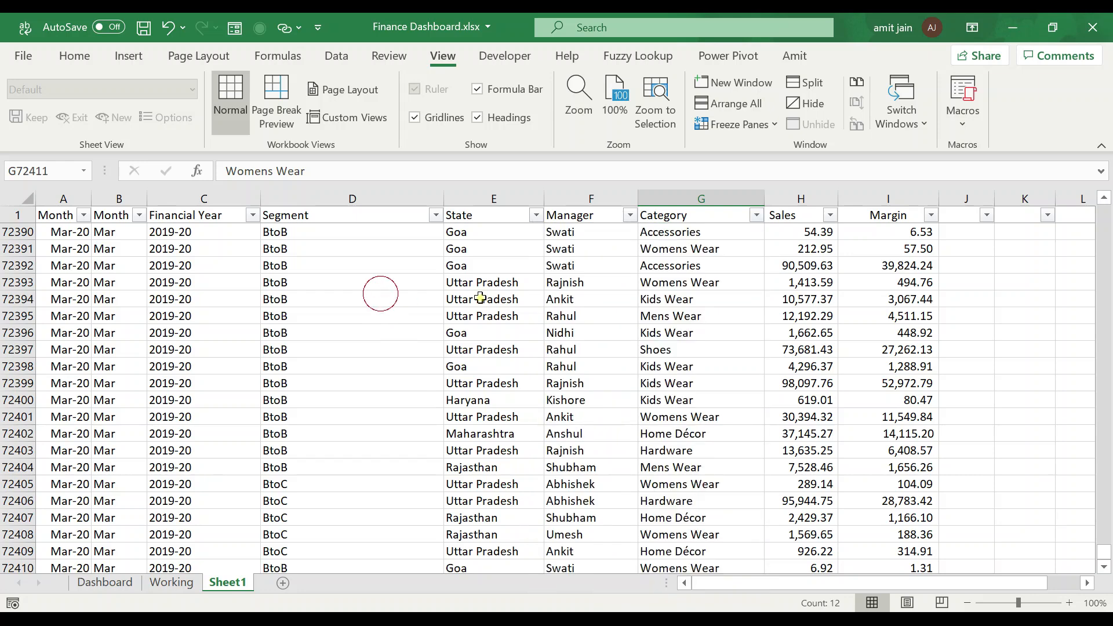
click(676, 218)
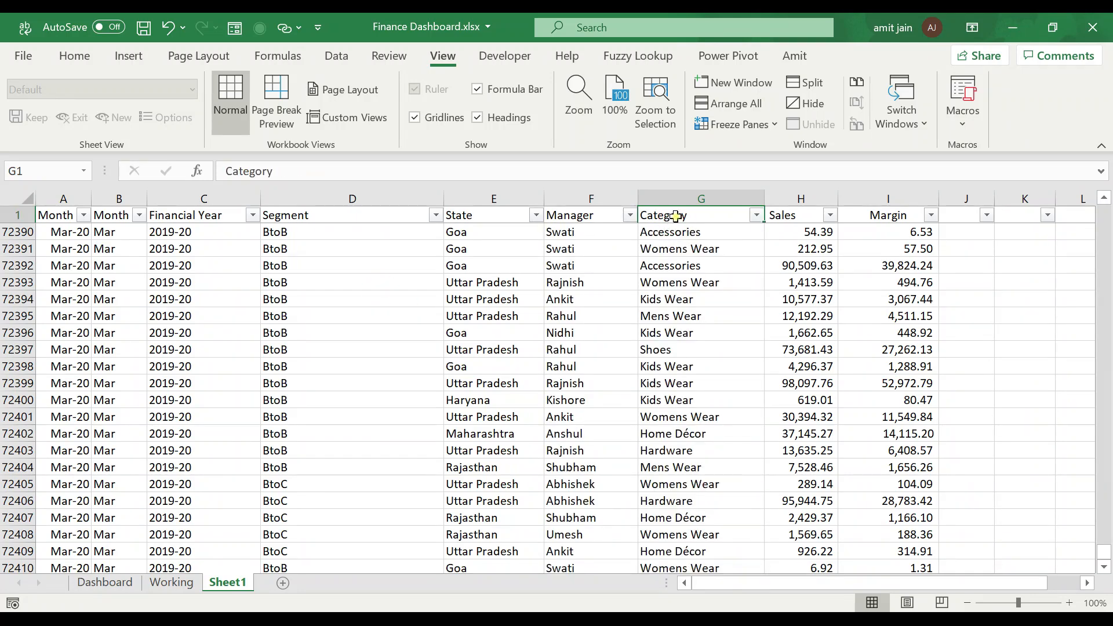
Step: Copy the whole quarterly pivot table on the Working sheet and paste the copy at cell A42
click(172, 582)
scroll(81, 248, down, 3)
scroll(81, 249, up, 3)
click(81, 248)
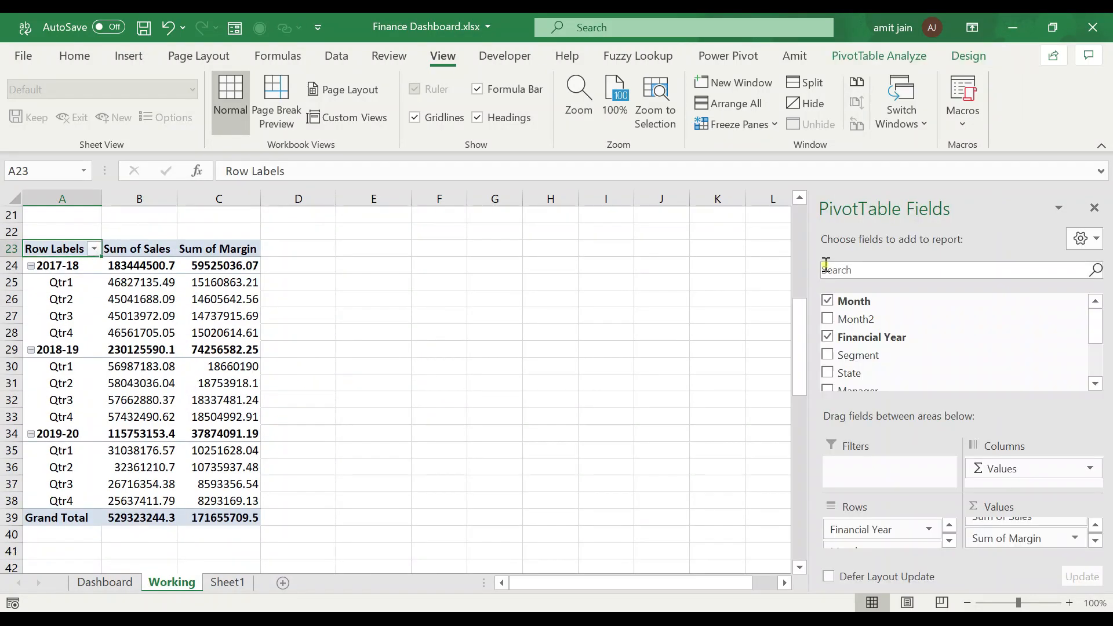
key(ctrl+shift+Right)
key(ctrl+shift+Down)
key(ctrl+c)
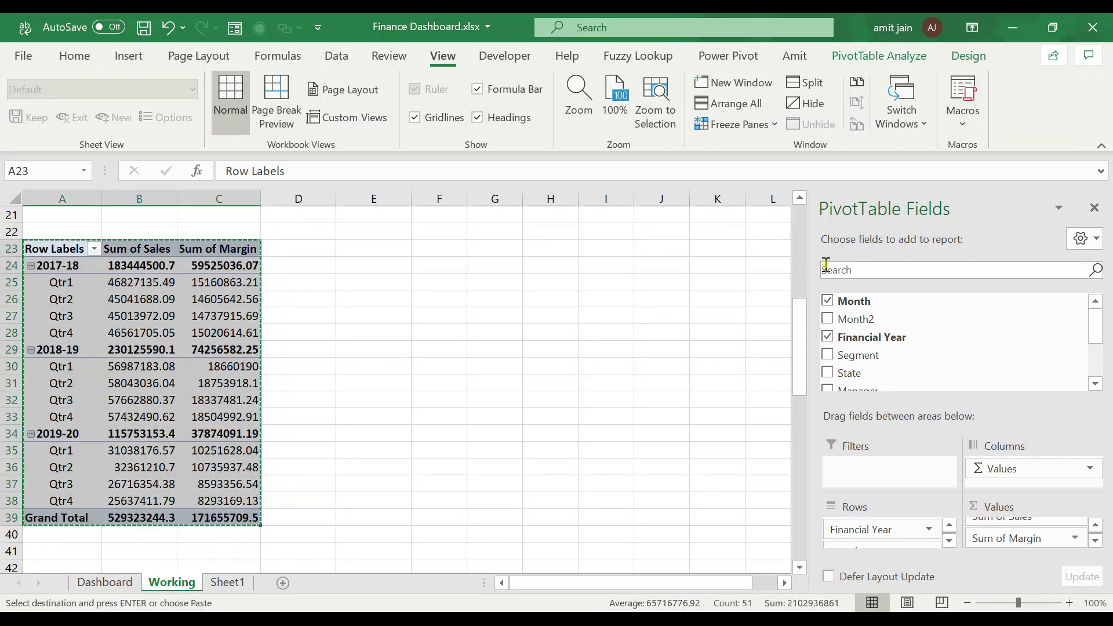
scroll(78, 470, down, 2)
click(75, 467)
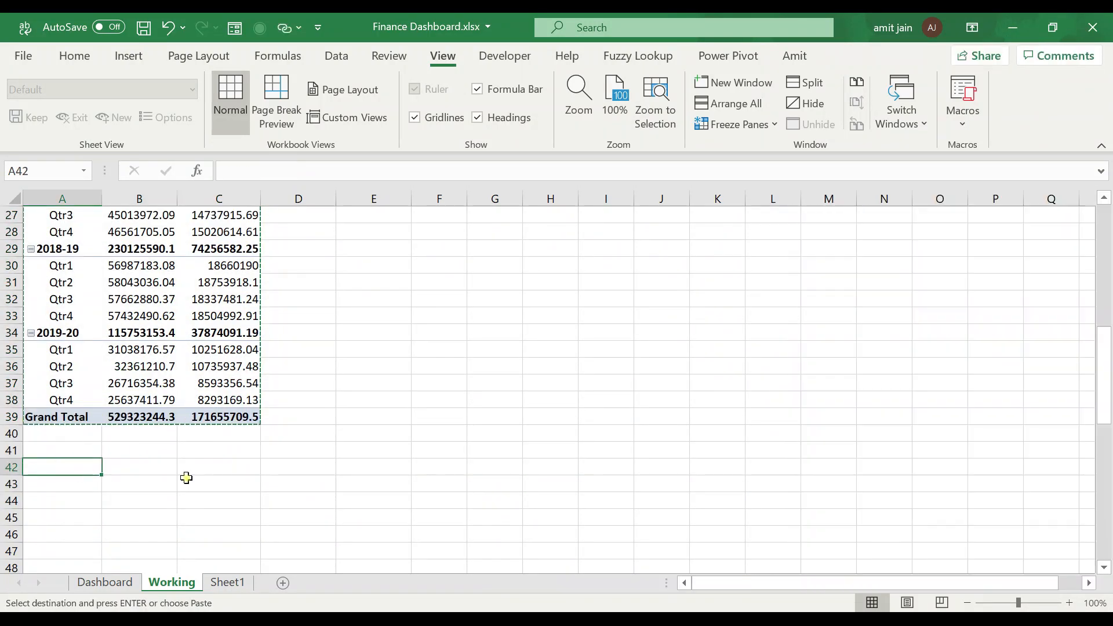
key(ctrl+v)
Step: Replace Financial Year and Month with Category as the row field of the pasted pivot table
click(127, 397)
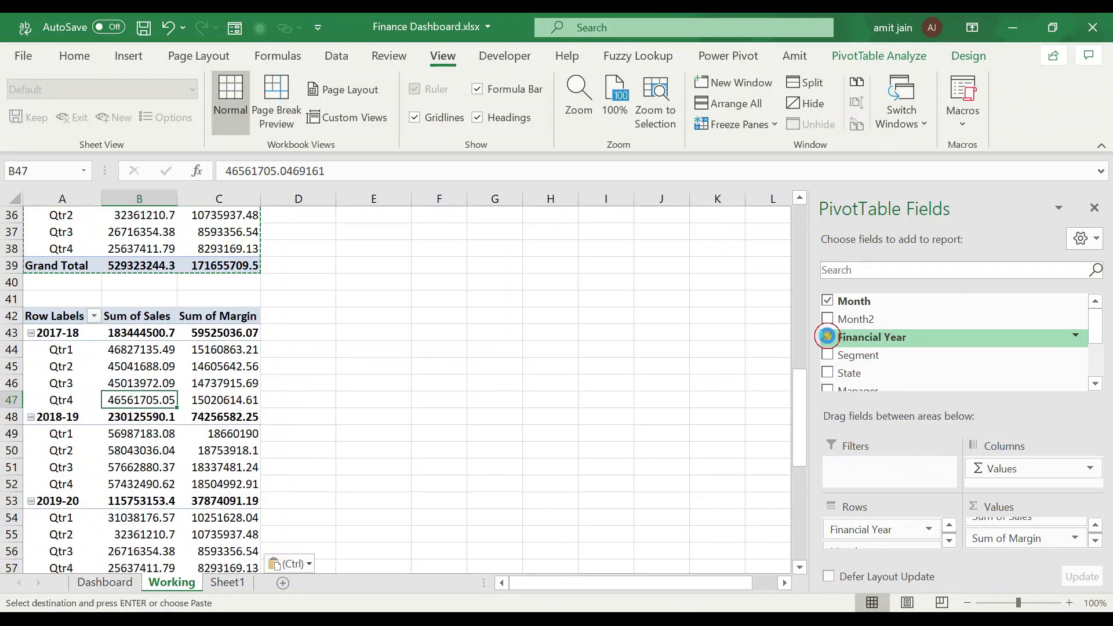
click(828, 337)
click(826, 302)
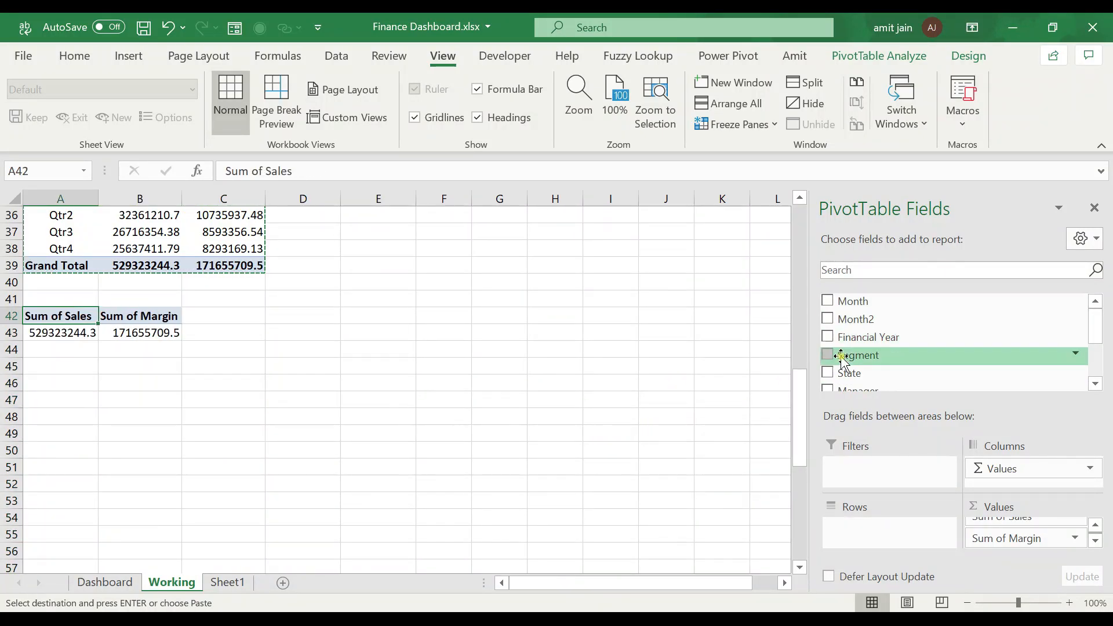
scroll(1014, 355, down, 1)
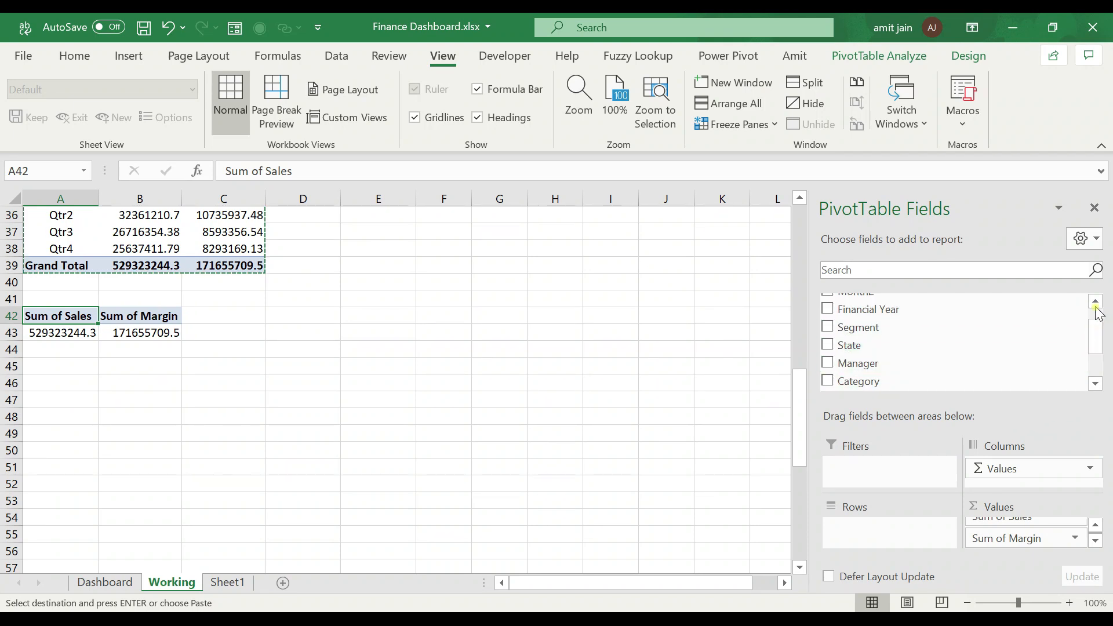
click(1096, 383)
click(1096, 383)
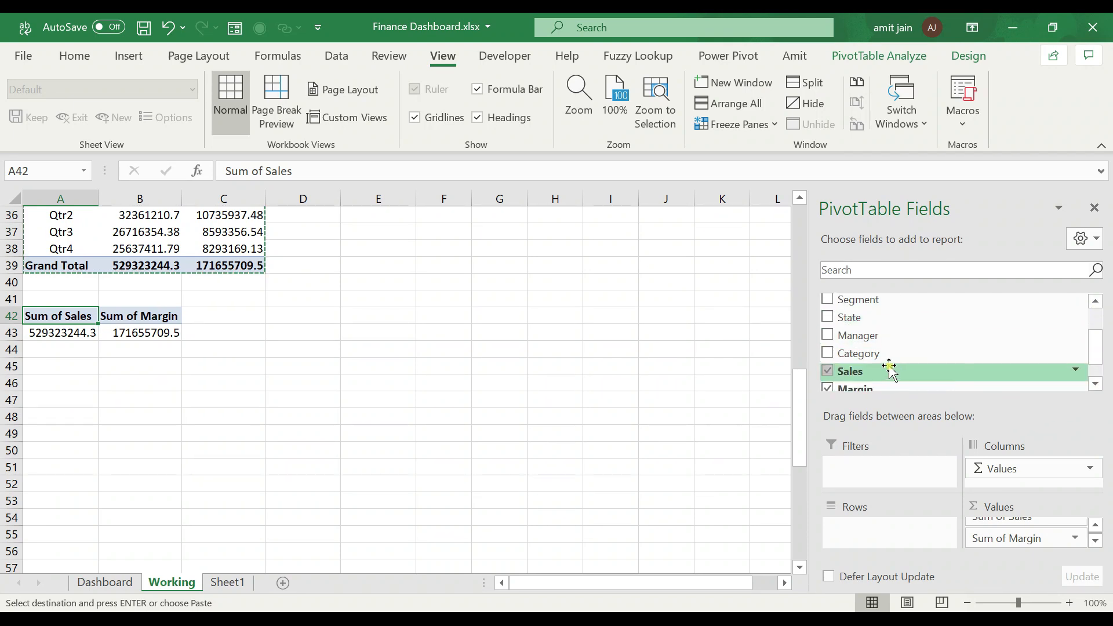
click(826, 353)
Step: Insert a 2-D Line pivot chart from the category pivot table
click(91, 334)
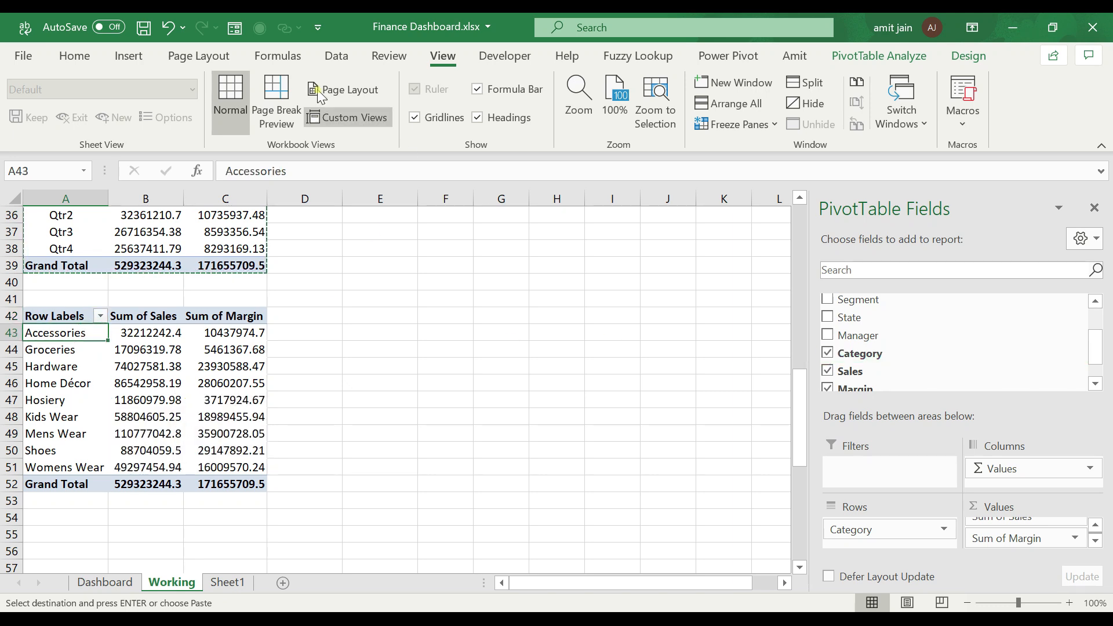
click(140, 56)
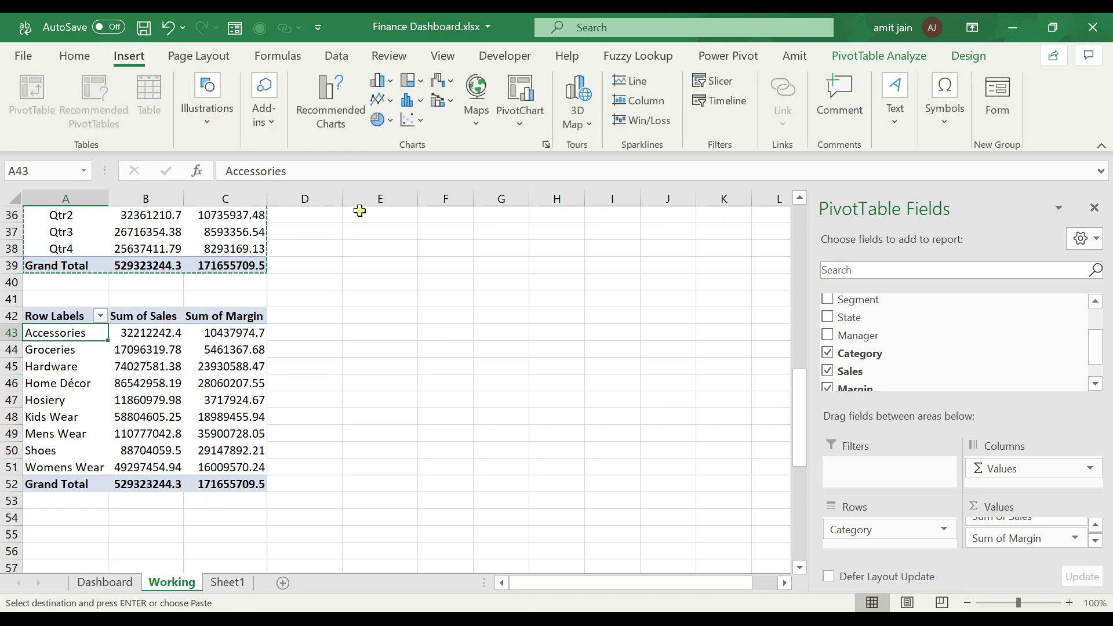
click(386, 104)
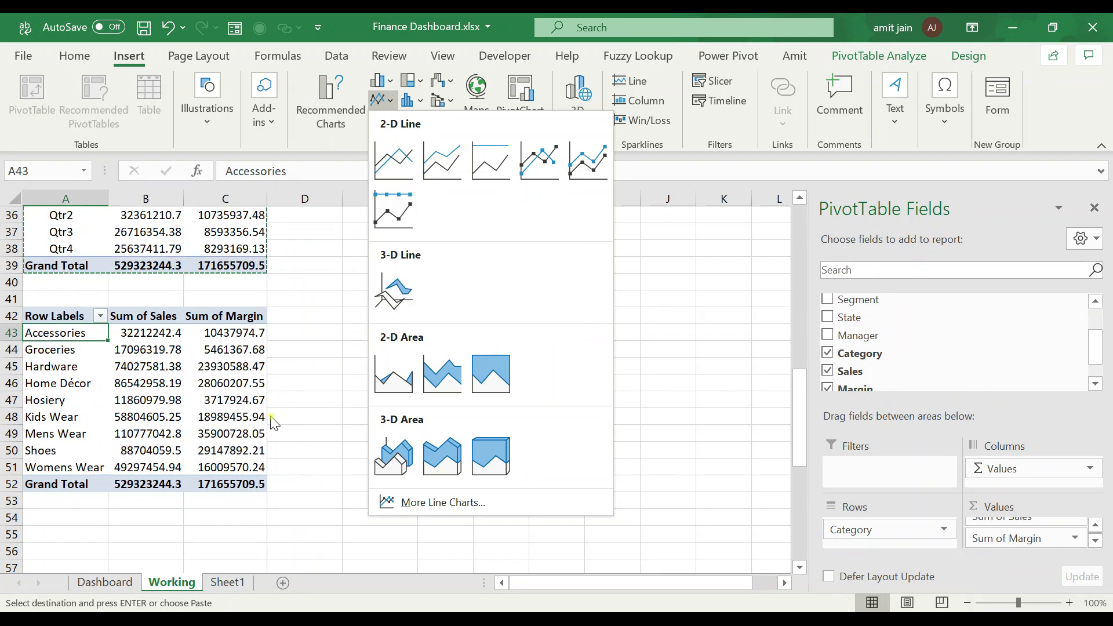
click(392, 160)
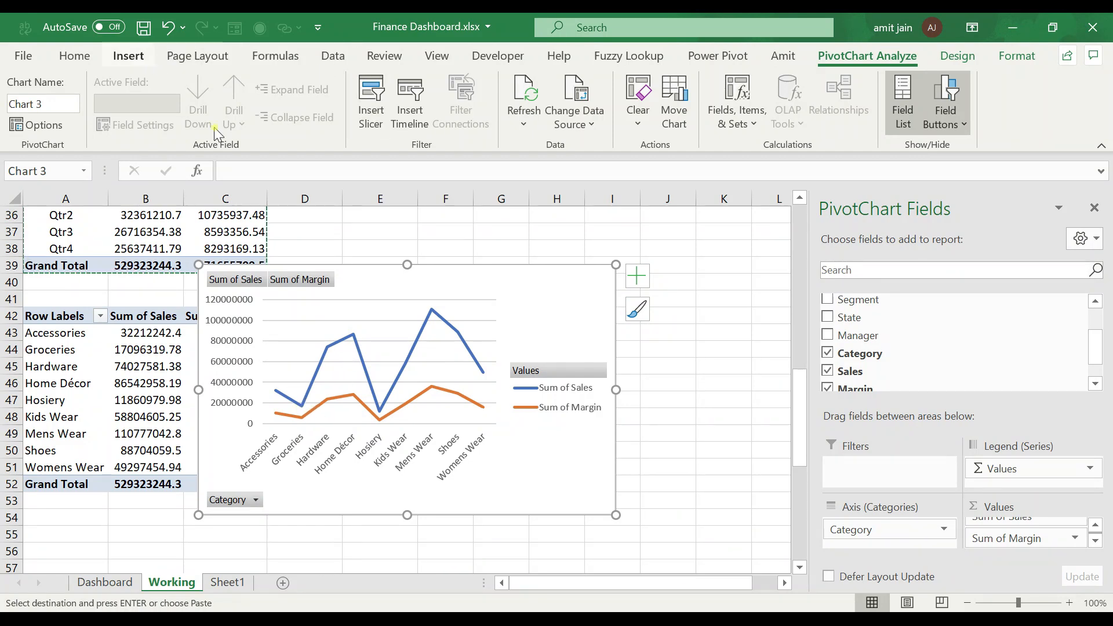
Step: Compare the marker line subtypes and change the category chart's type to Stacked Line with Markers
click(129, 56)
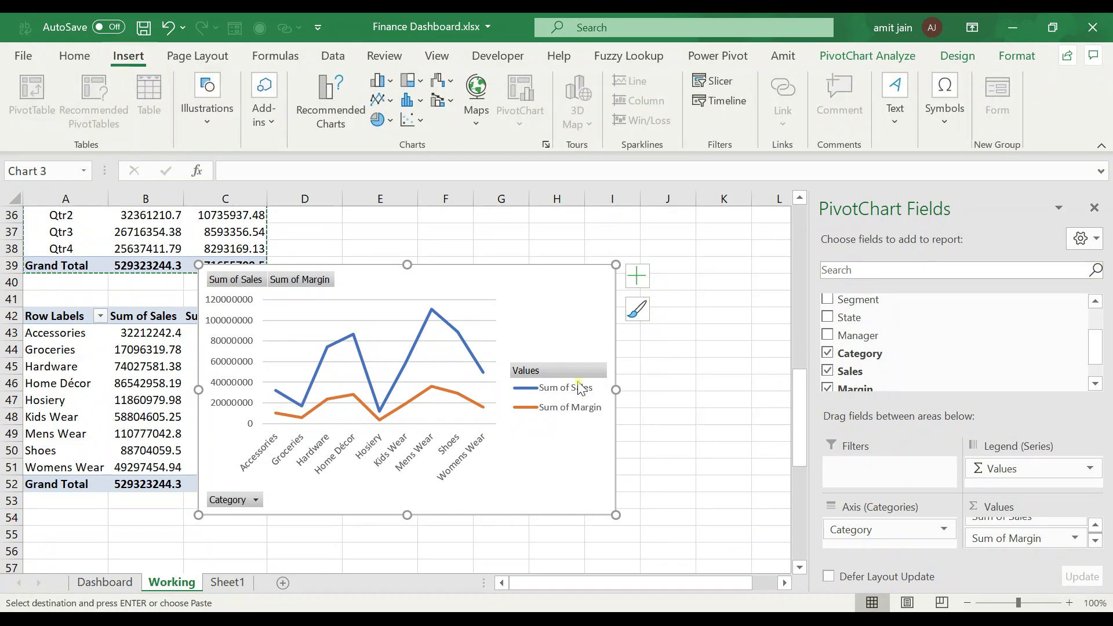
right_click(569, 286)
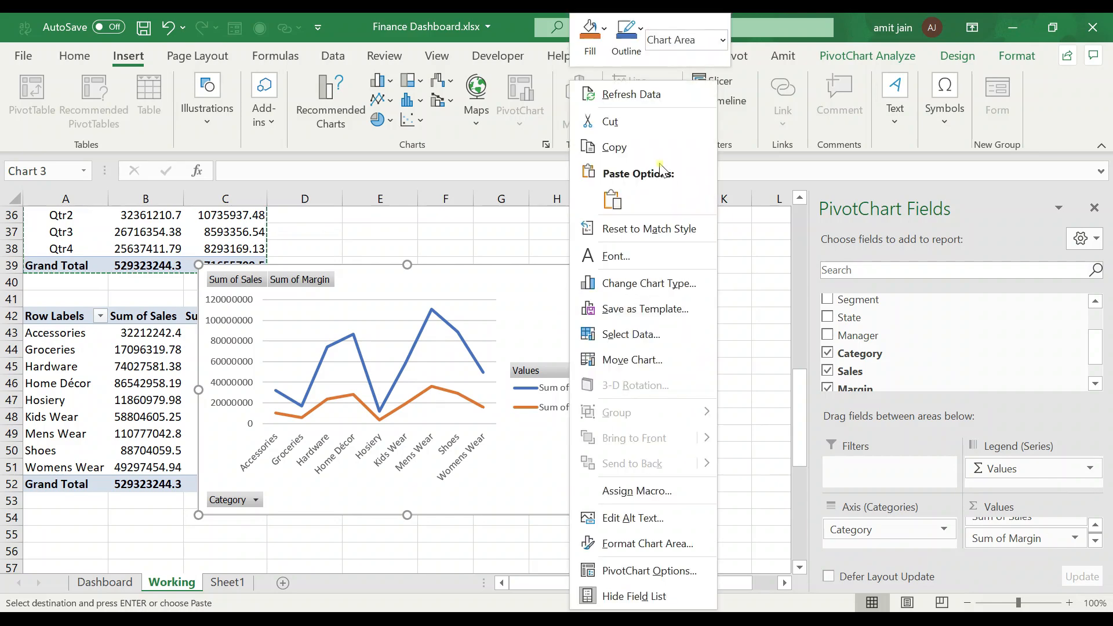
click(645, 283)
drag(604, 66, 823, 74)
click(811, 139)
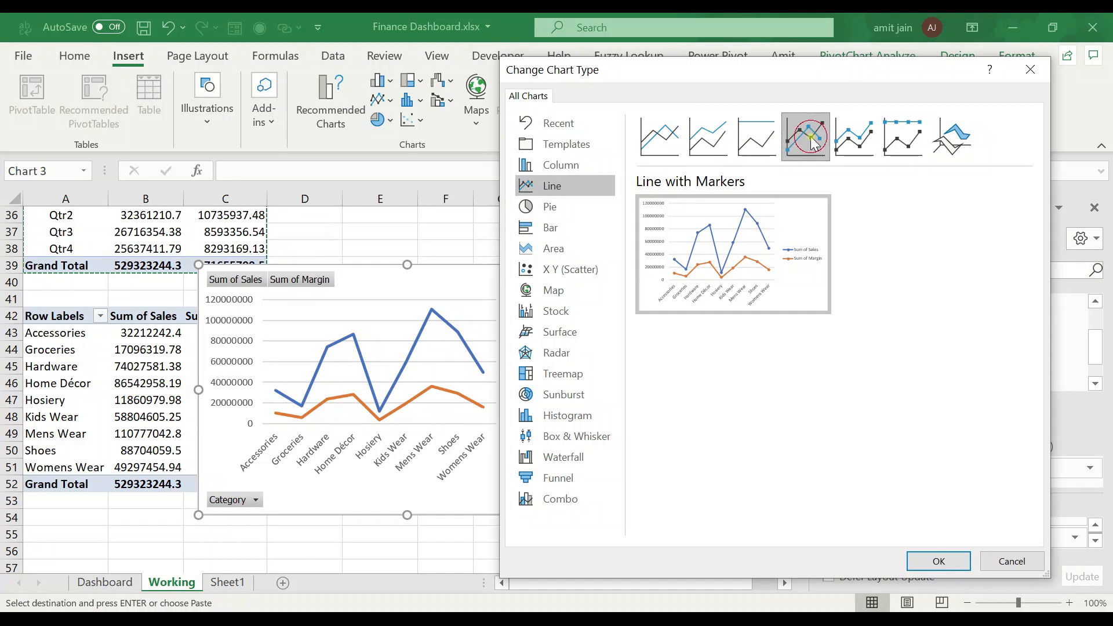
mouse_move(669, 271)
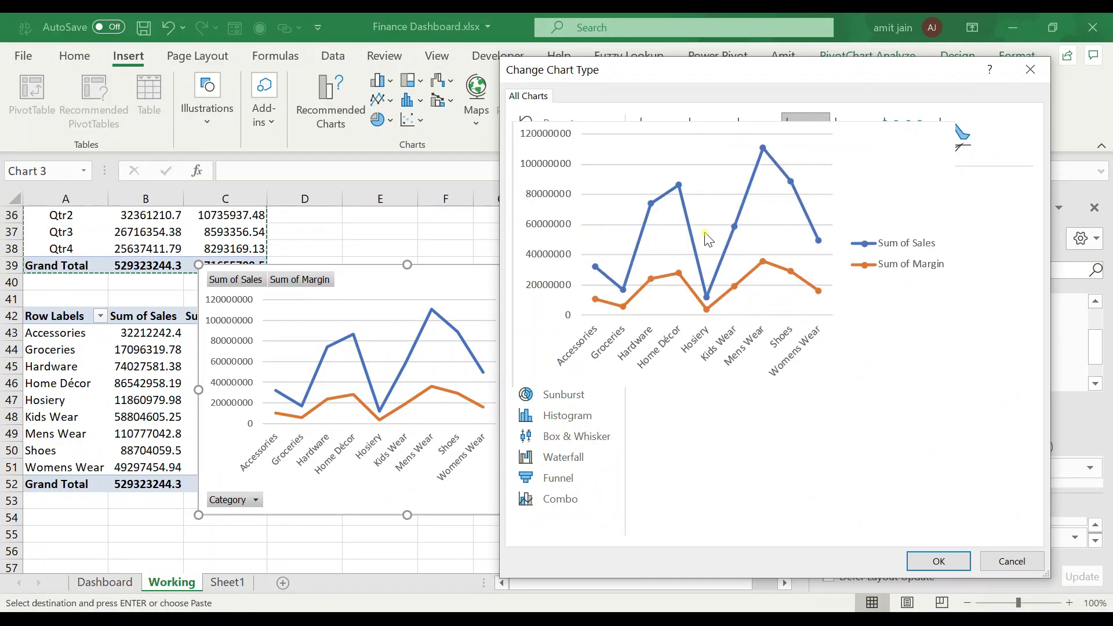
click(834, 142)
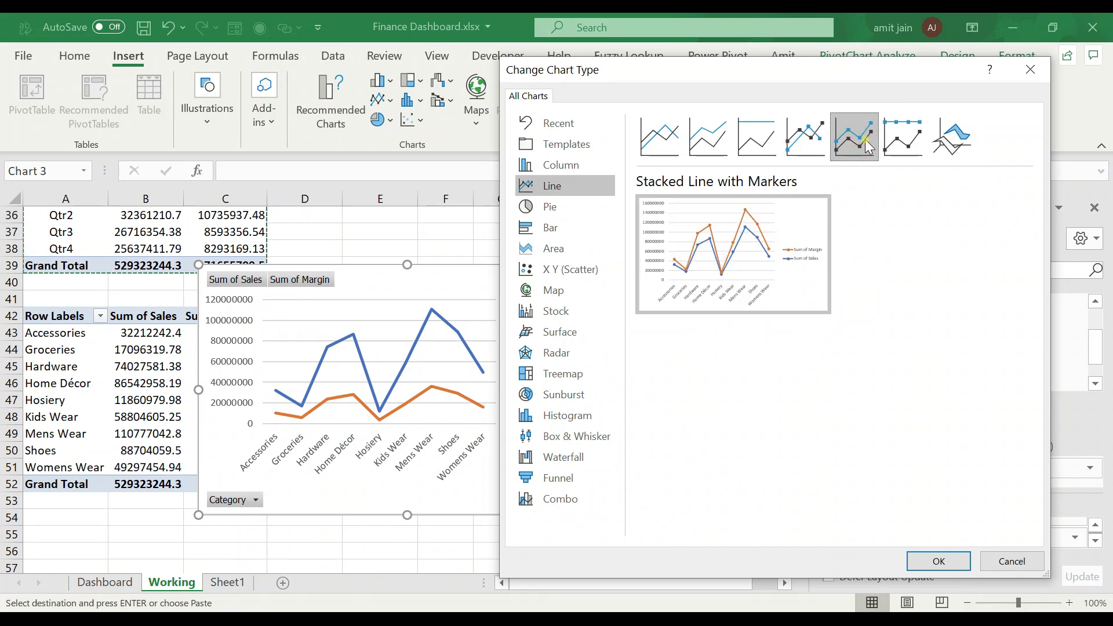
click(827, 143)
click(861, 139)
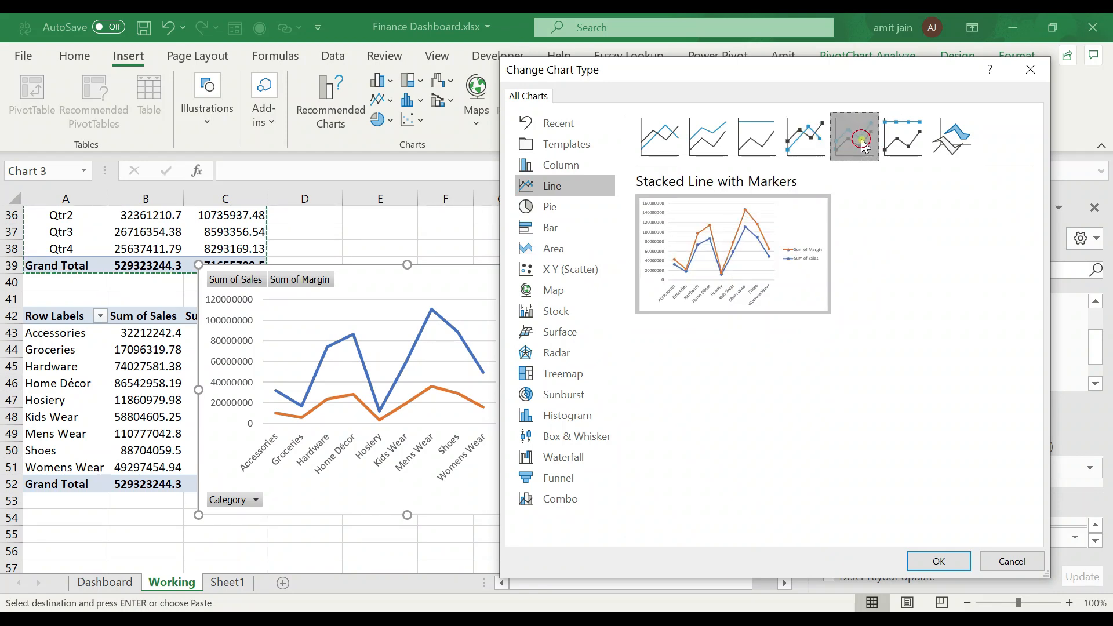
click(898, 135)
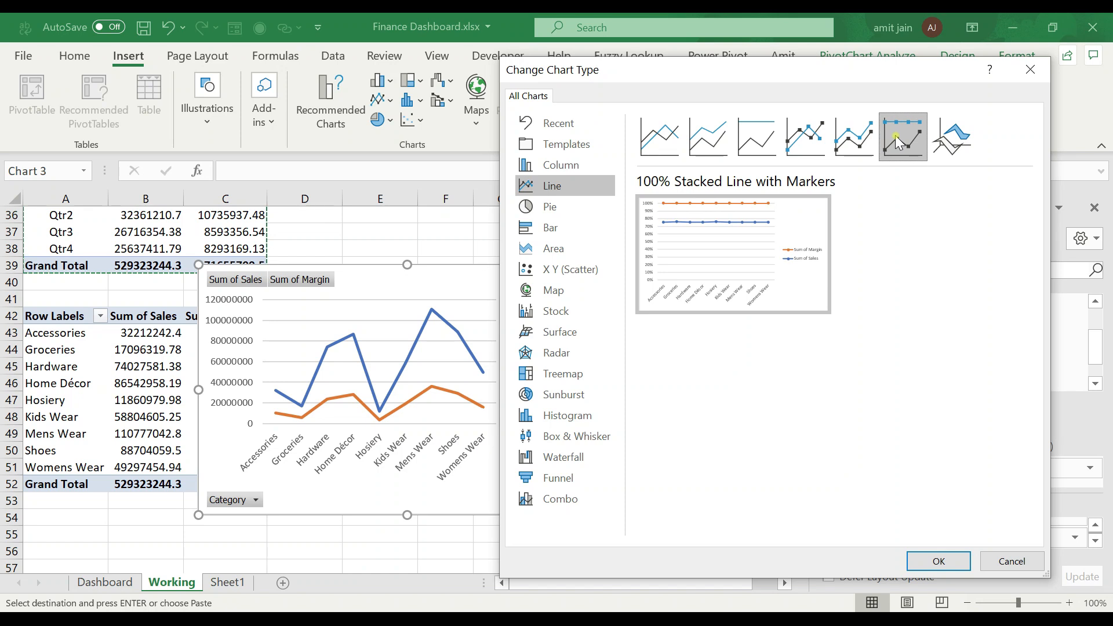
click(855, 139)
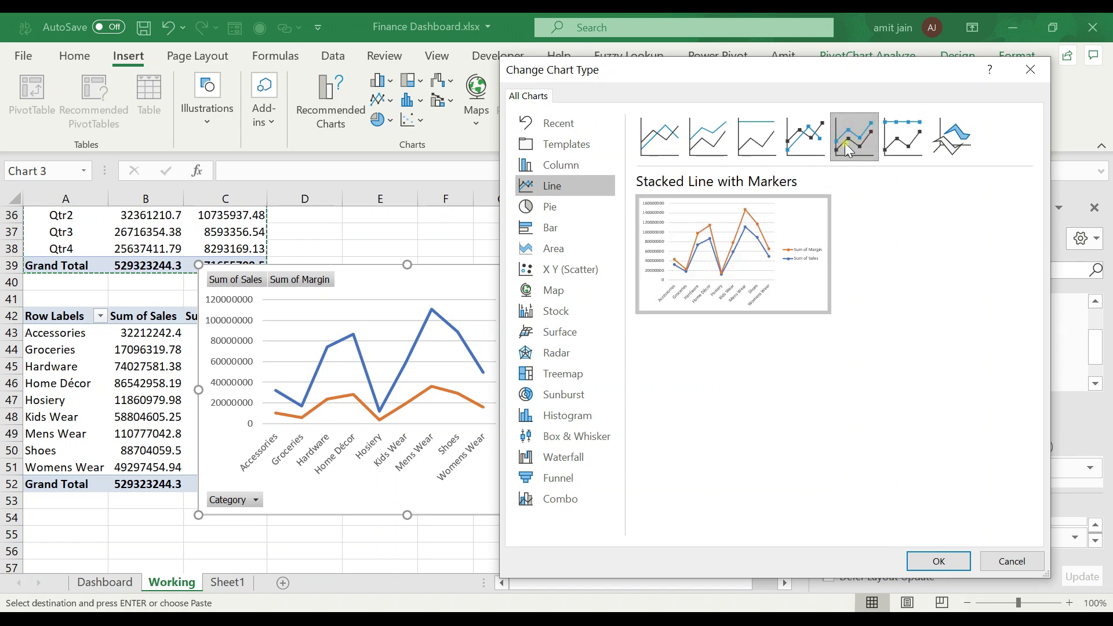
click(808, 140)
click(855, 139)
click(938, 561)
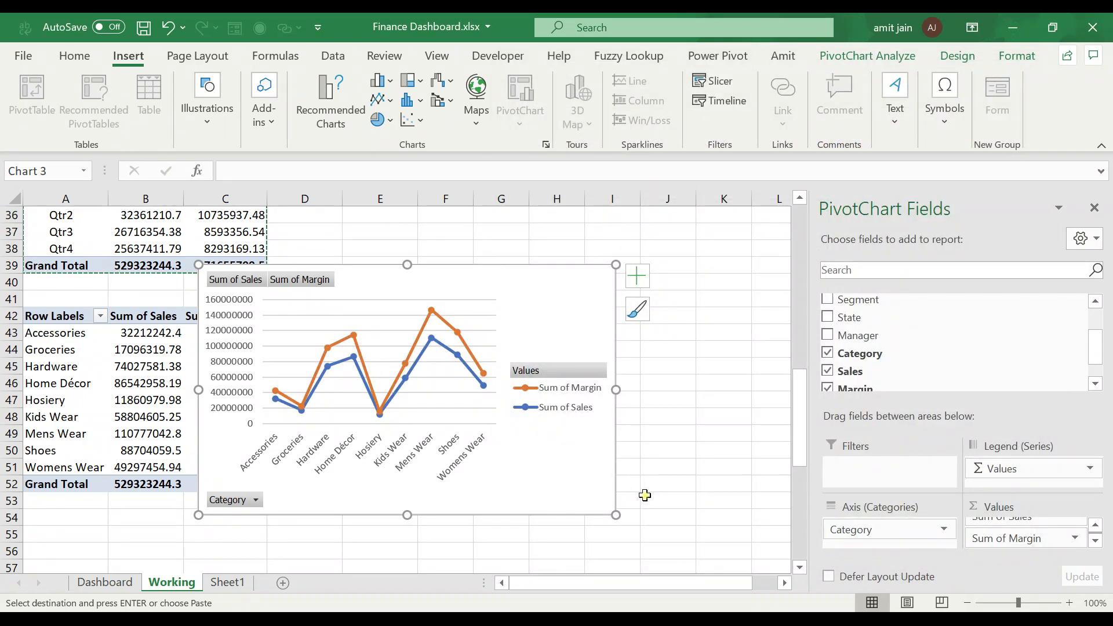
Step: Hide all field buttons on the category chart and place its legend at the bottom
right_click(279, 280)
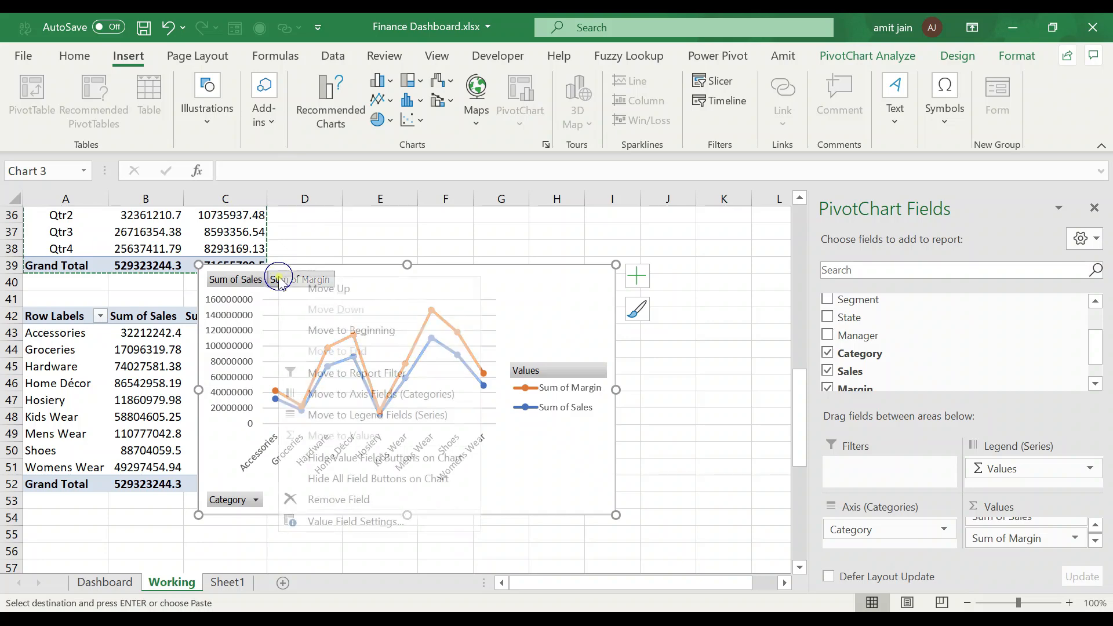
click(360, 477)
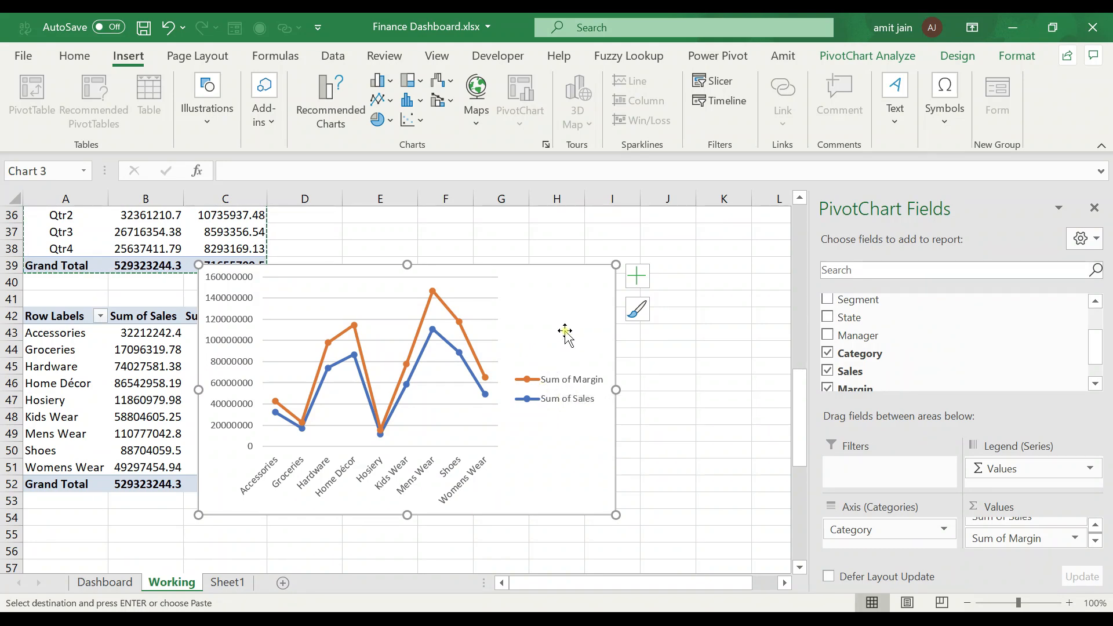
click(637, 275)
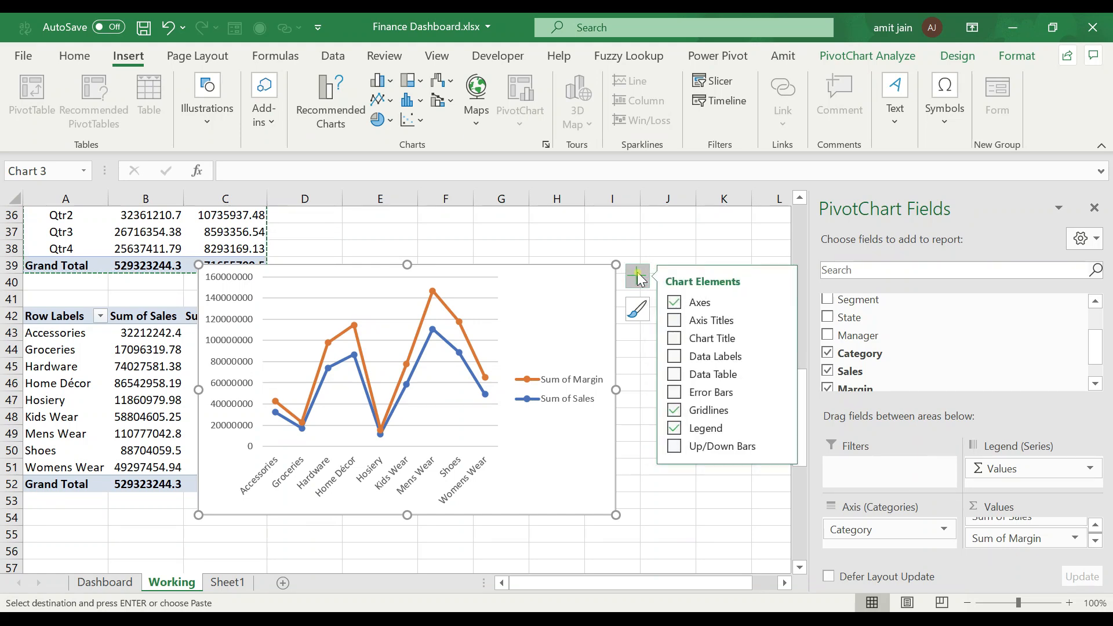
click(777, 428)
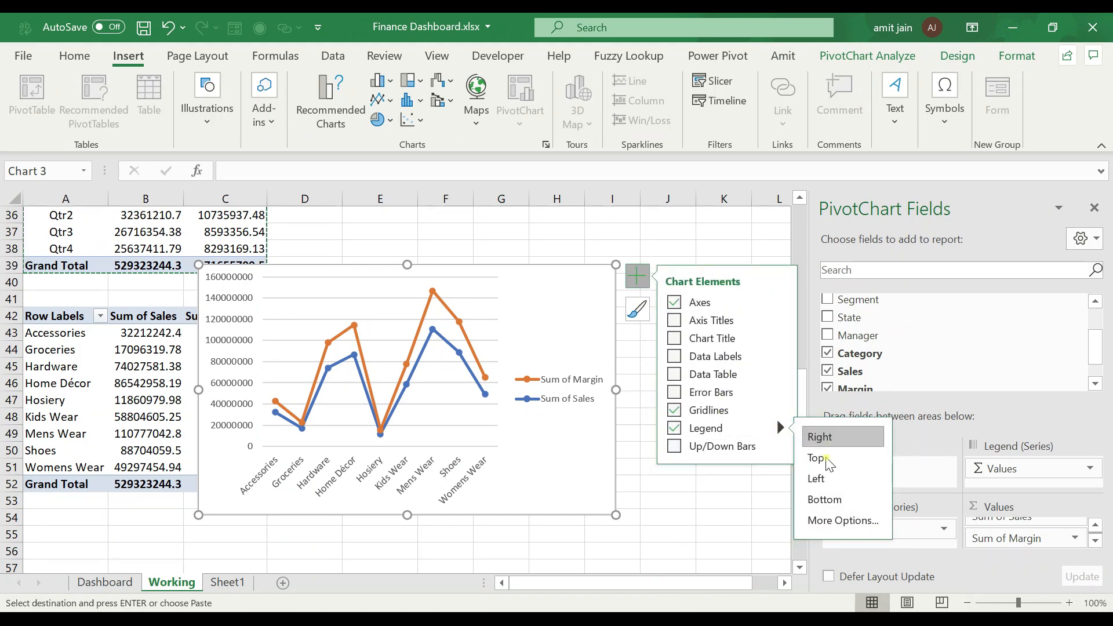
click(812, 502)
click(510, 521)
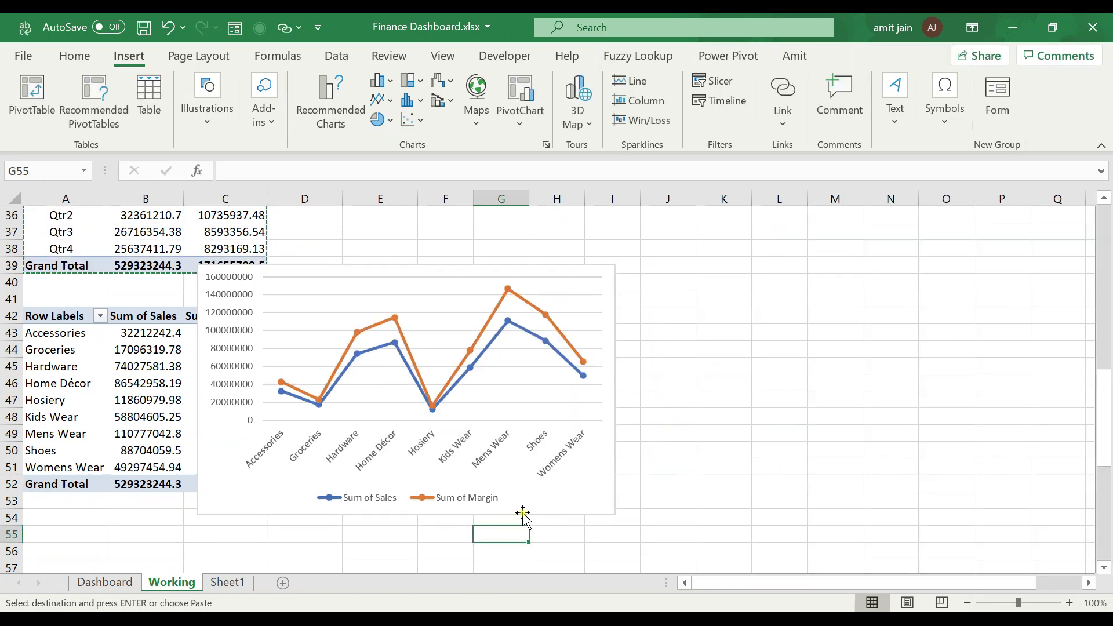
Step: Move the category chart from the Working sheet to cell A18 of the Dashboard sheet, below the state chart
click(586, 494)
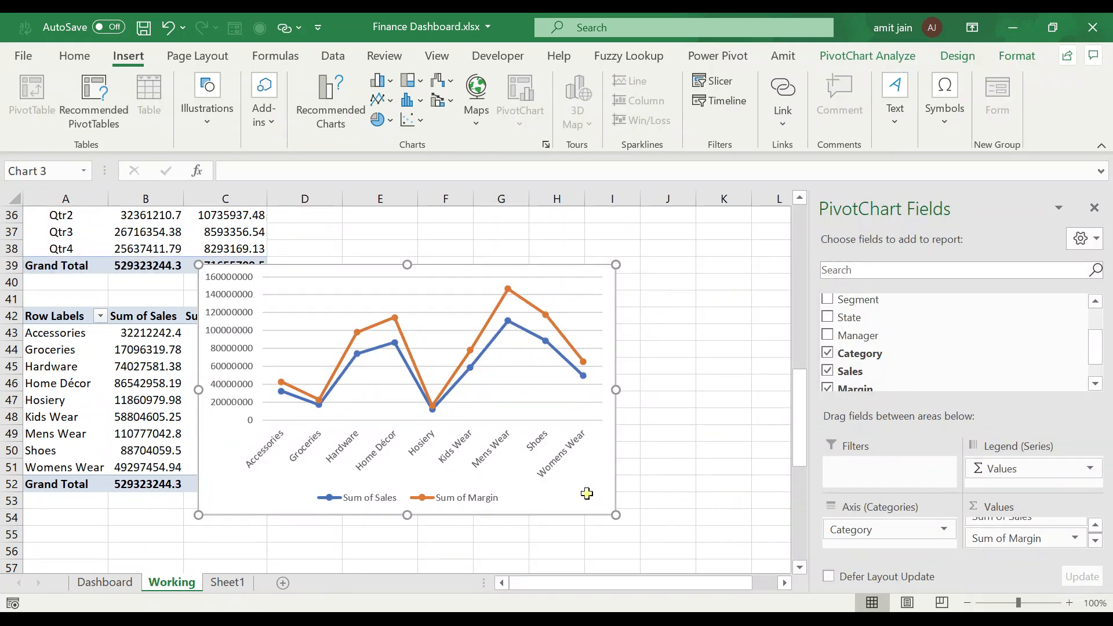
key(Delete)
click(135, 582)
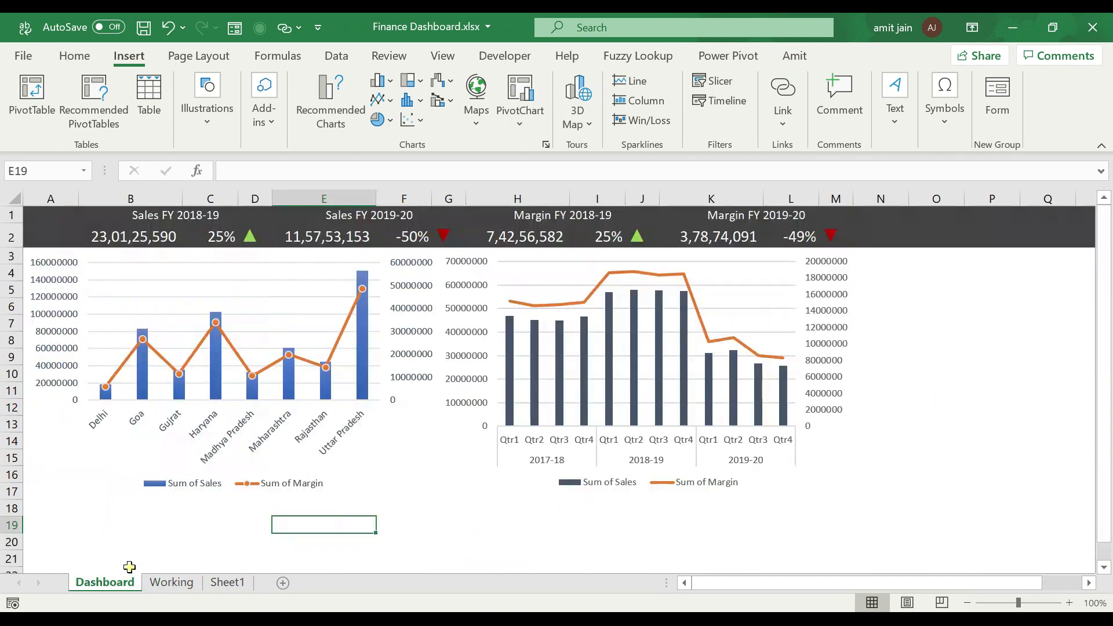
click(49, 507)
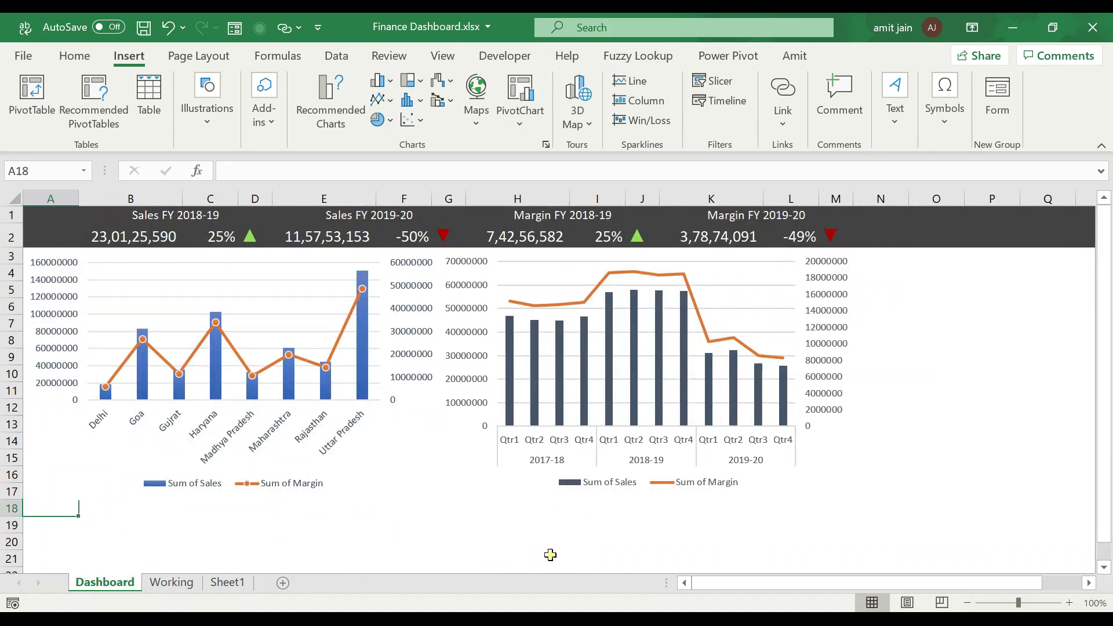
key(ctrl+v)
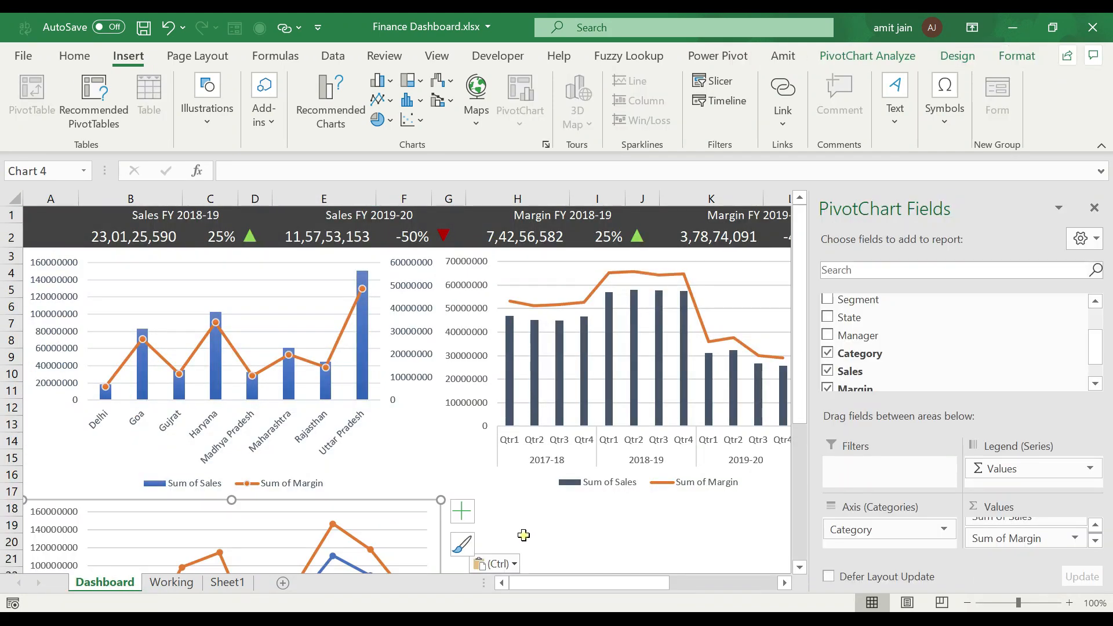
scroll(525, 536, down, 3)
scroll(520, 539, down, 1)
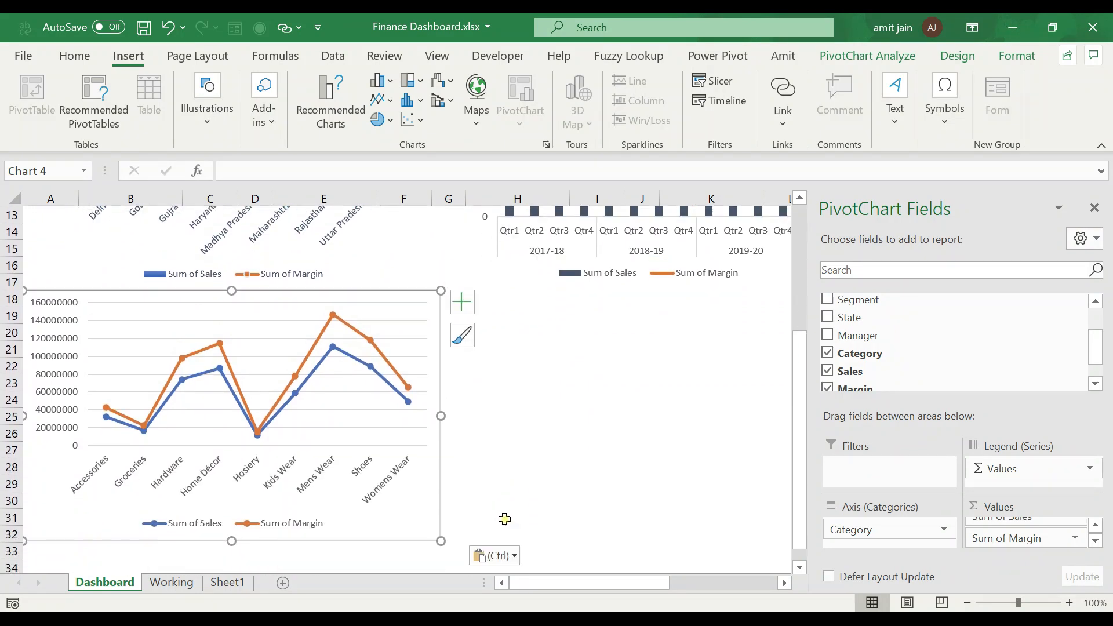
click(490, 453)
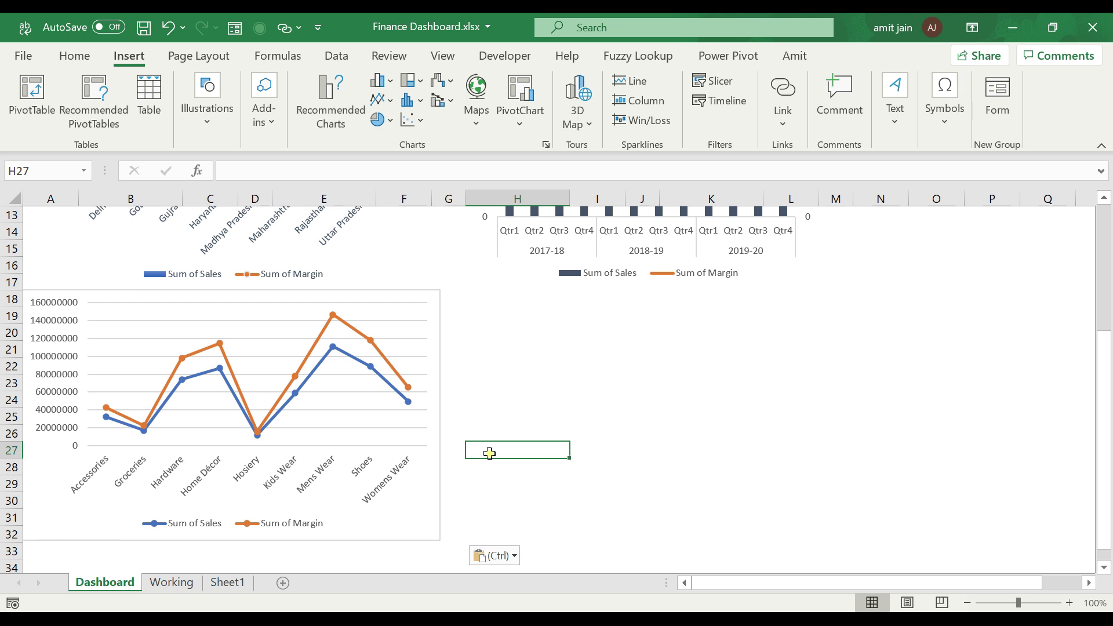
click(417, 492)
click(524, 474)
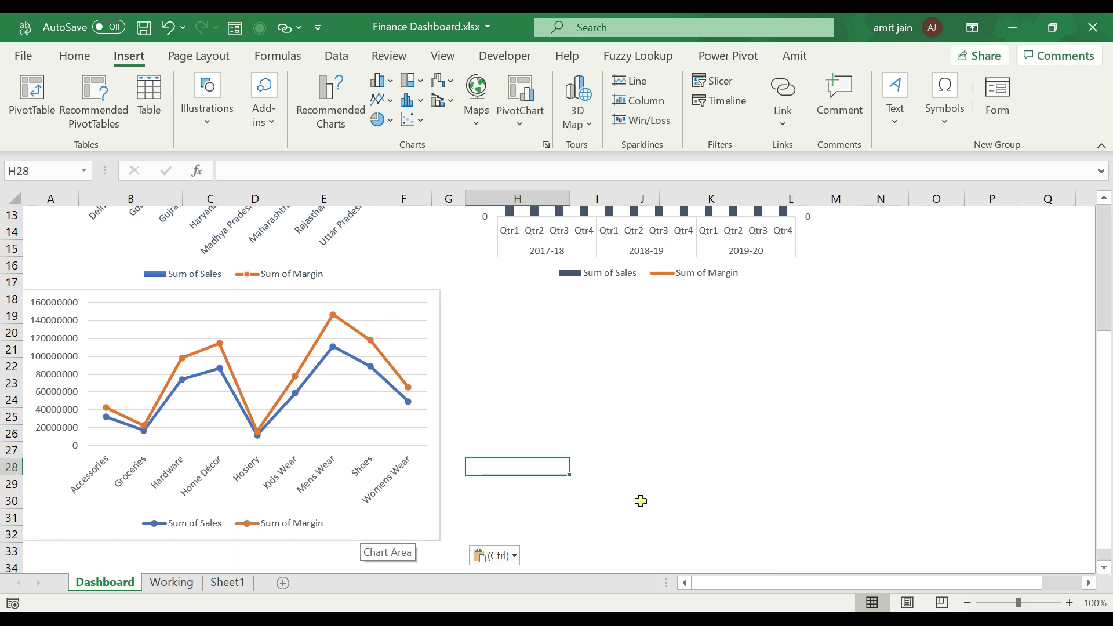
scroll(629, 494, up, 3)
scroll(671, 367, up, 1)
scroll(633, 423, down, 5)
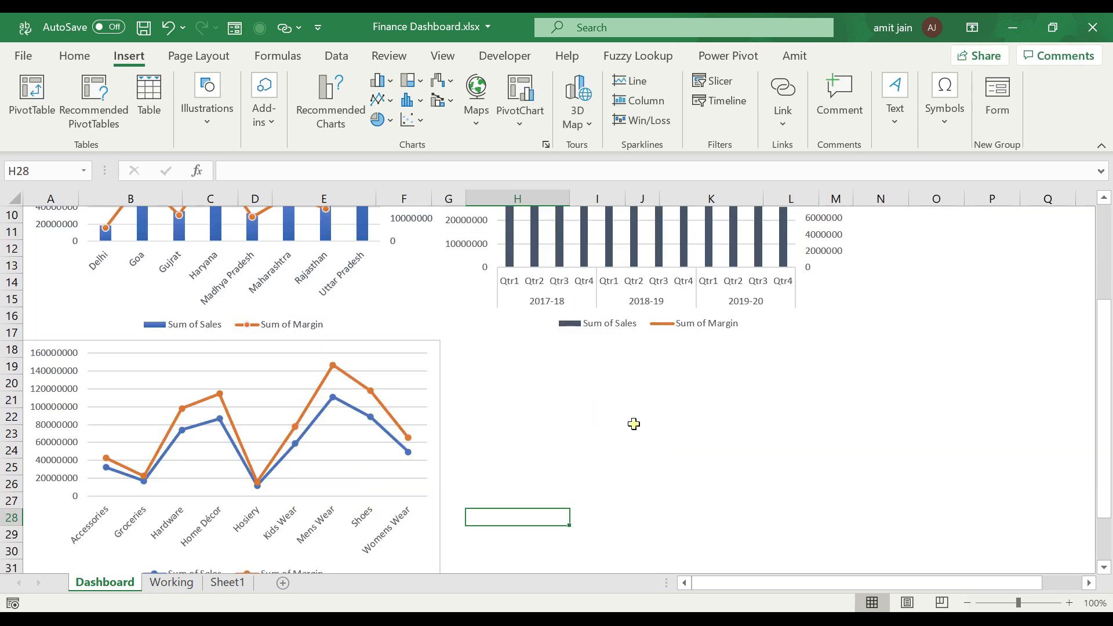
Step: Remove the border line from the category chart on the Dashboard sheet
click(427, 451)
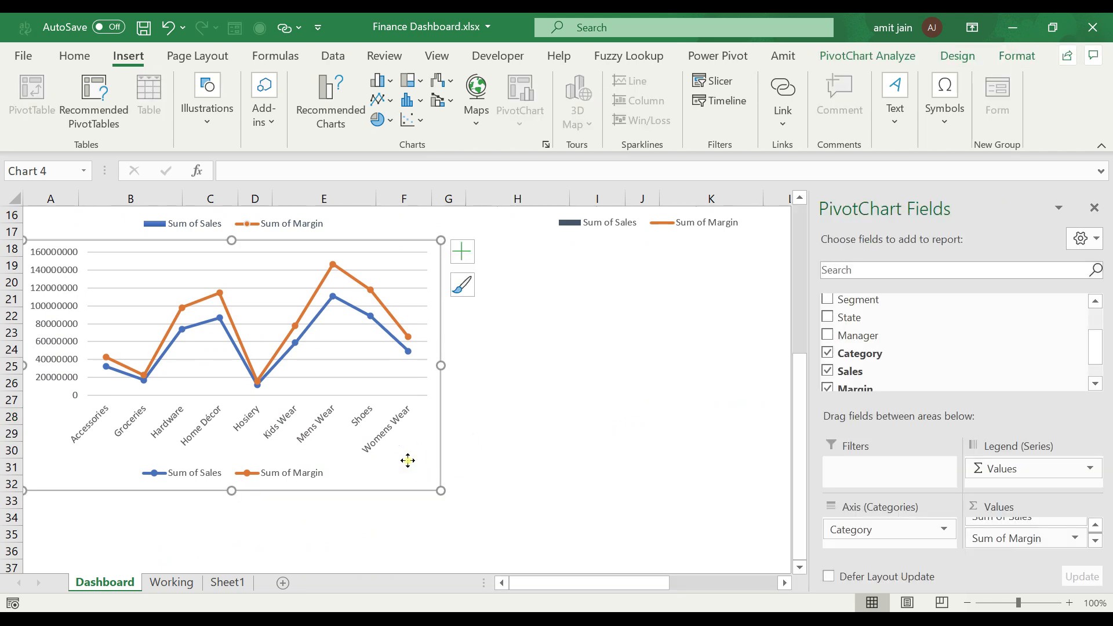
right_click(407, 458)
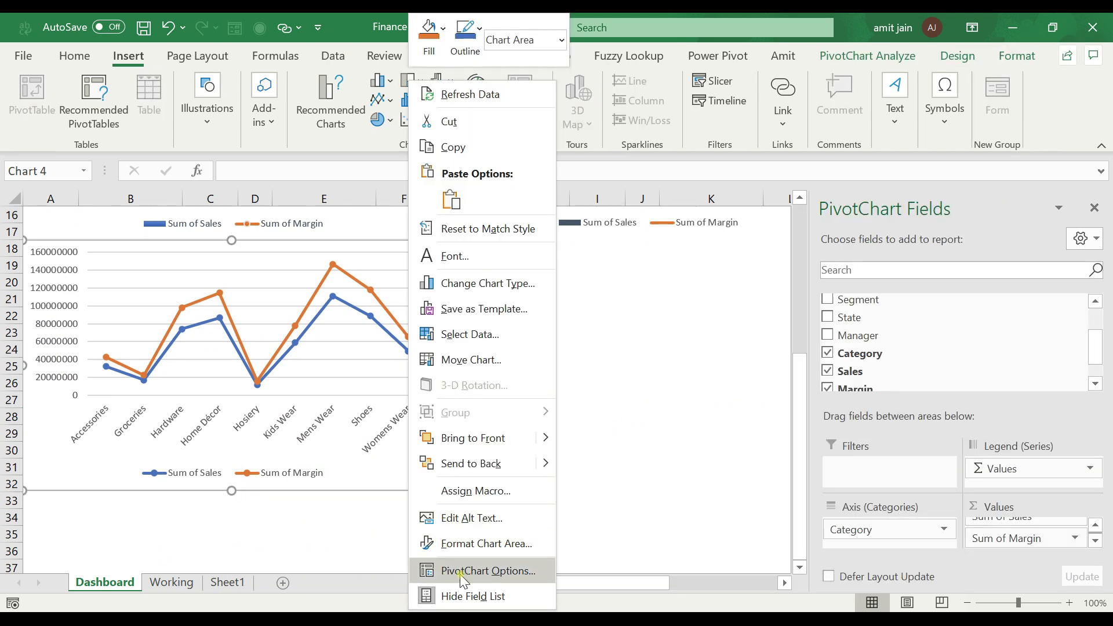
click(464, 545)
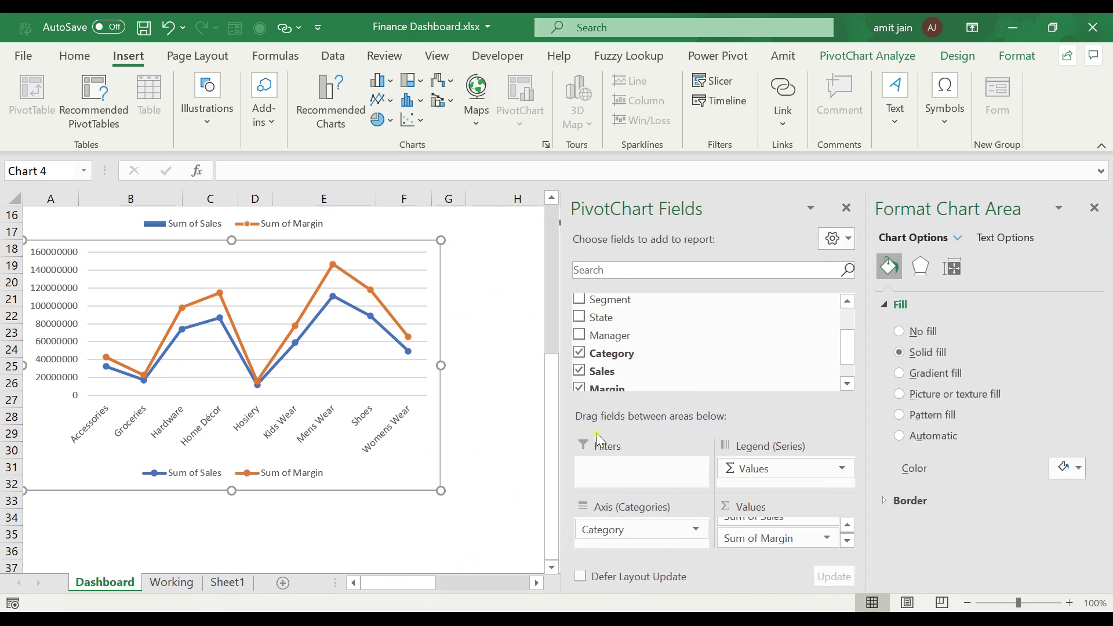
click(885, 499)
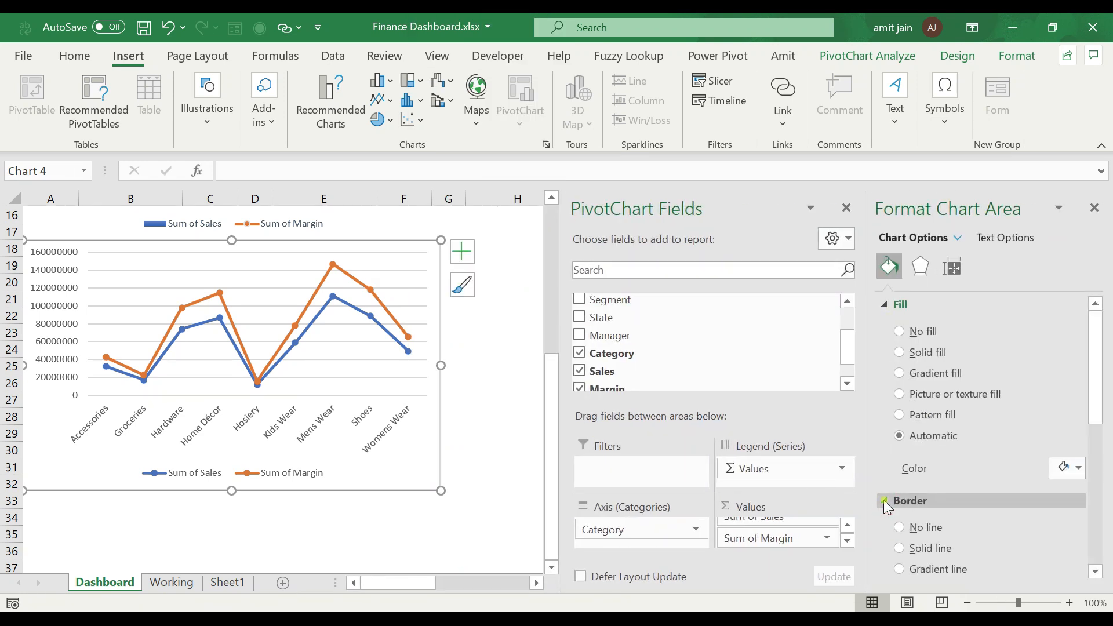
click(898, 527)
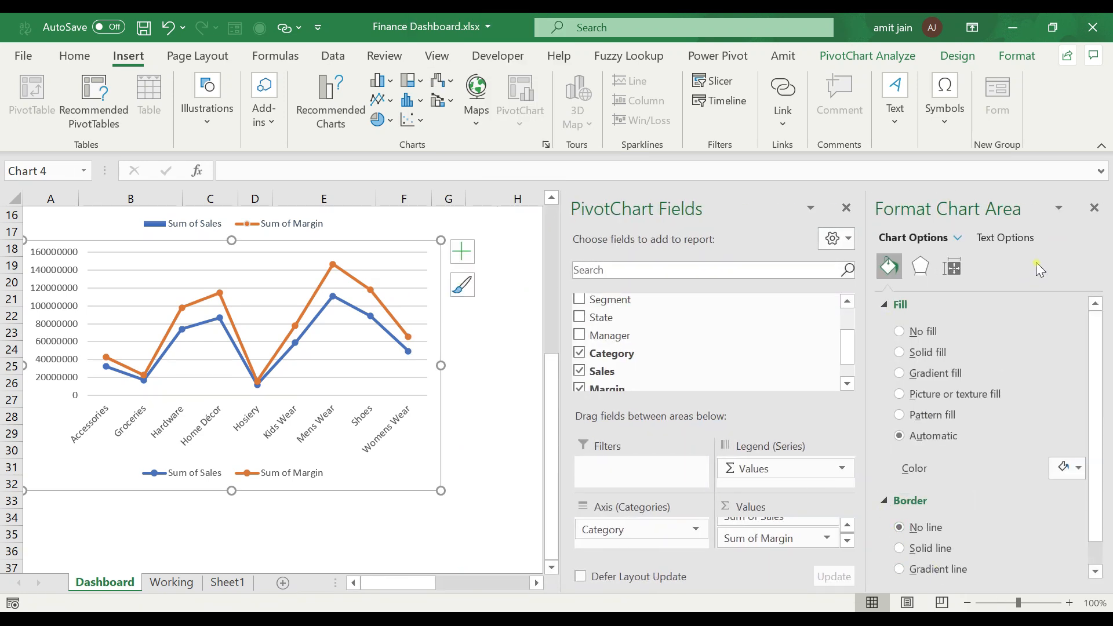
click(1094, 208)
click(496, 418)
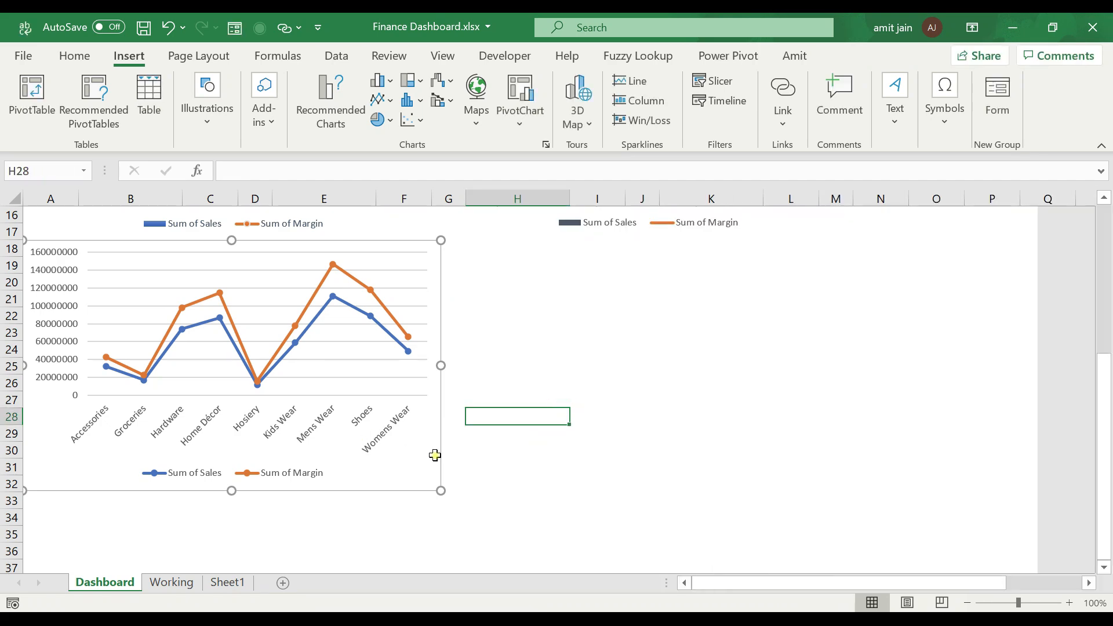
Step: Check which values the Segment column's filter offers in the source data on Sheet1
scroll(524, 449, up, 3)
scroll(524, 449, up, 2)
click(545, 522)
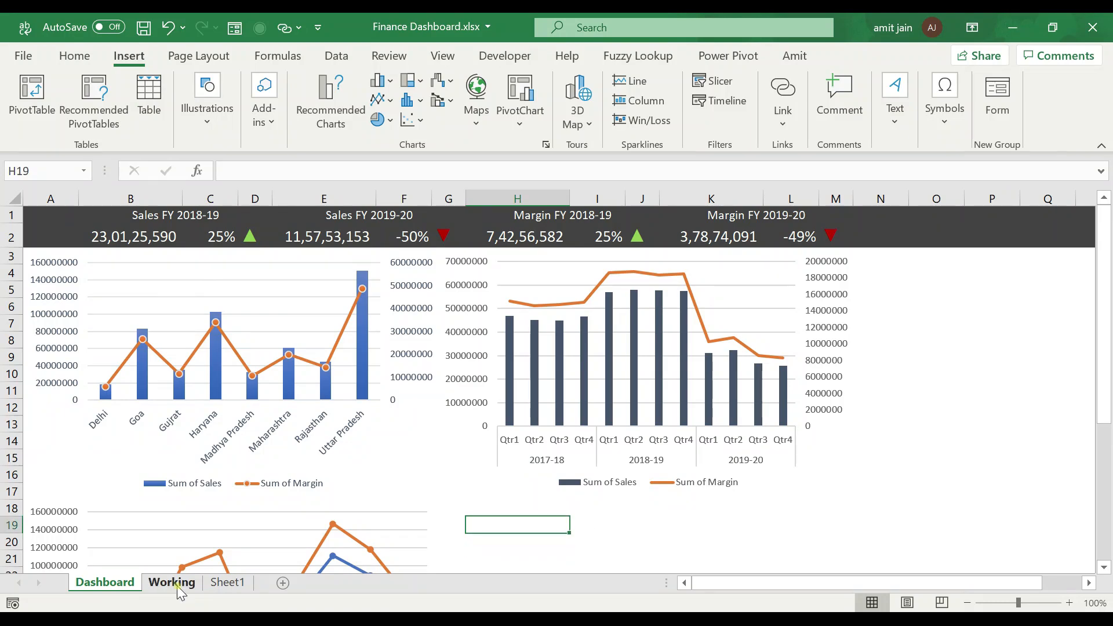
click(230, 584)
click(318, 265)
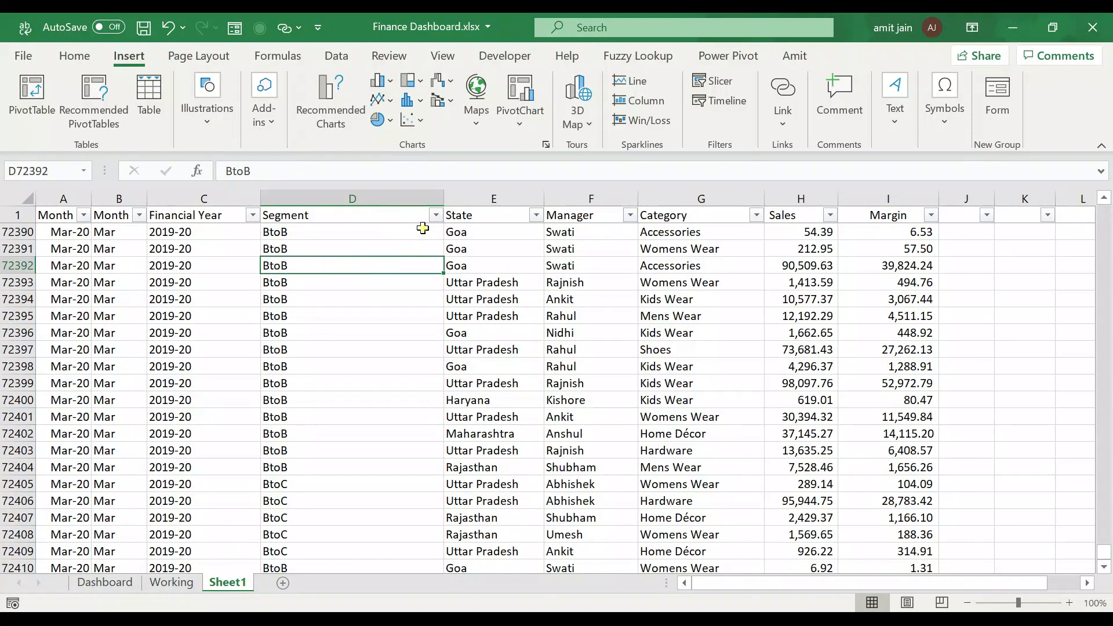
click(436, 215)
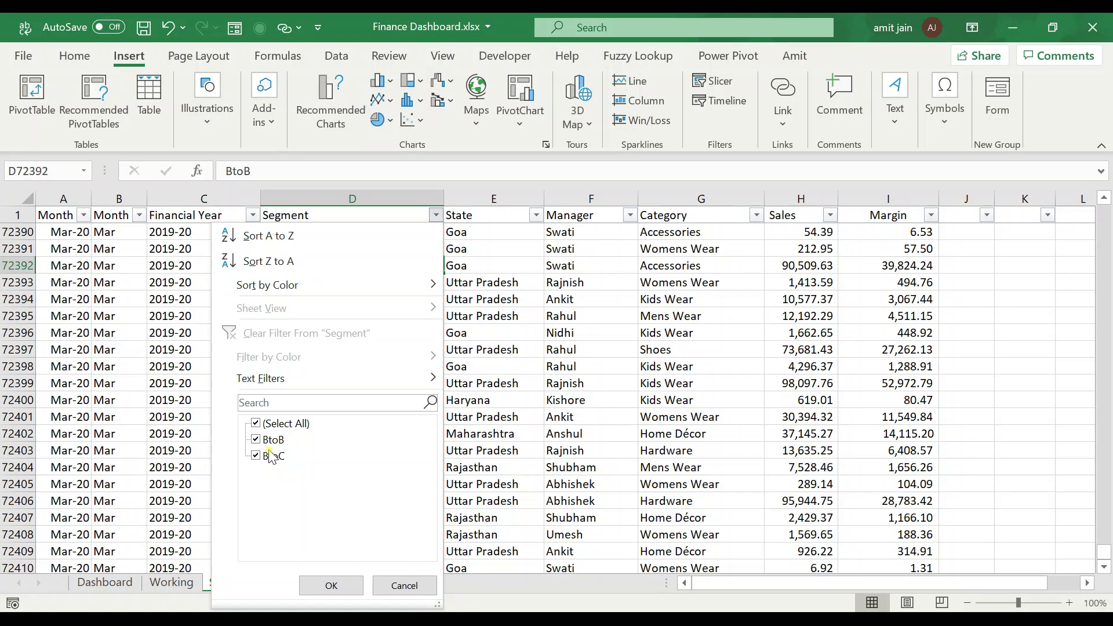
key(Escape)
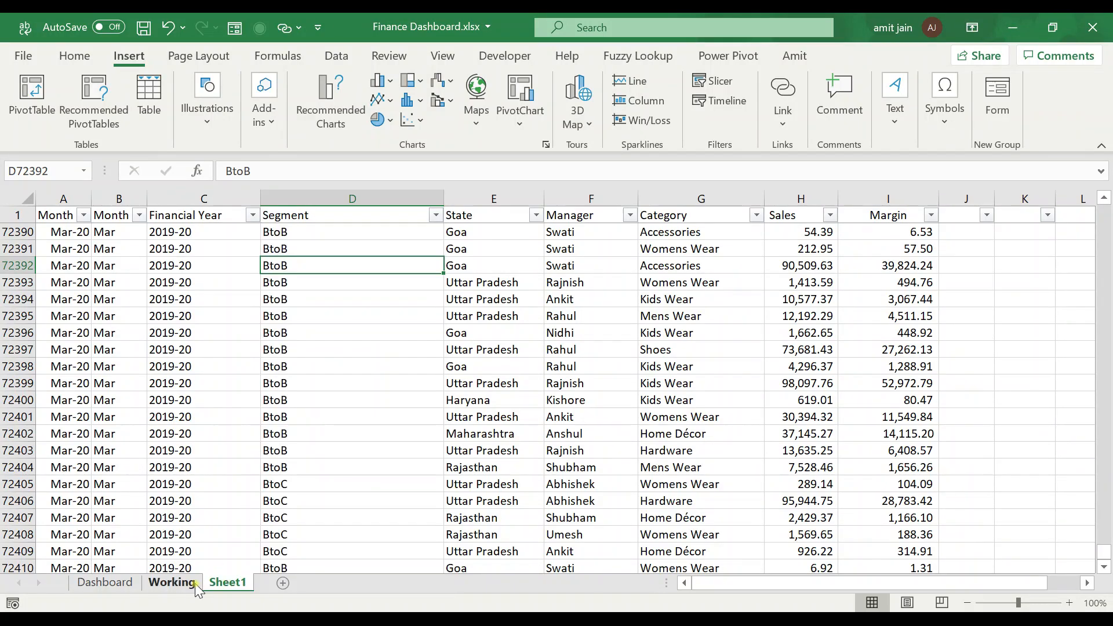
Step: Copy the category pivot table on the Working sheet and paste the copy at cell A55 below it
click(172, 582)
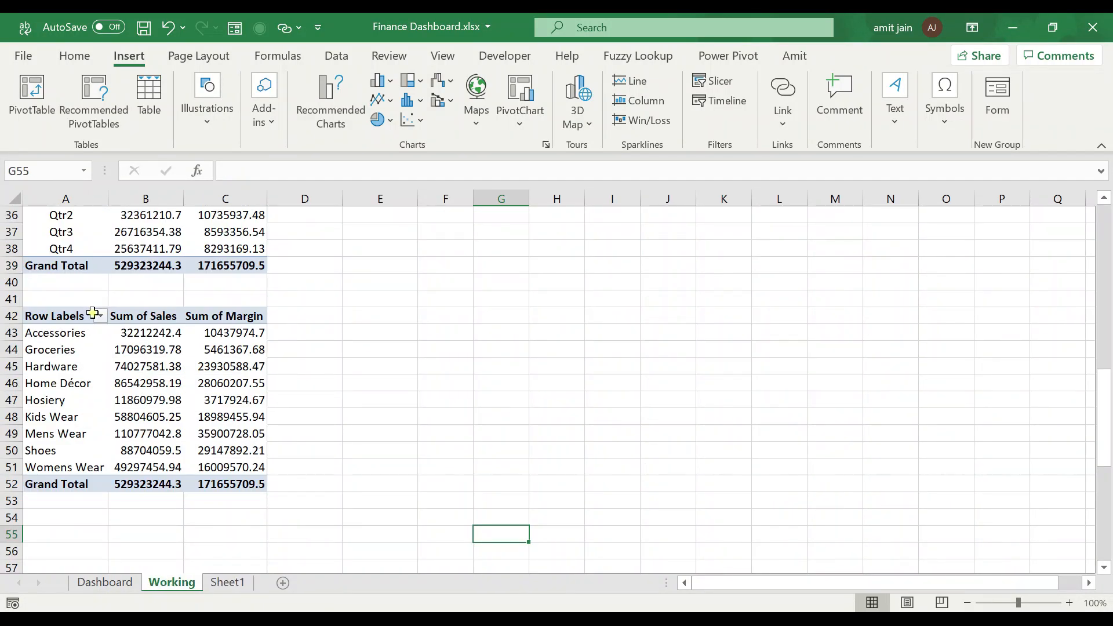
click(75, 317)
key(ctrl+a)
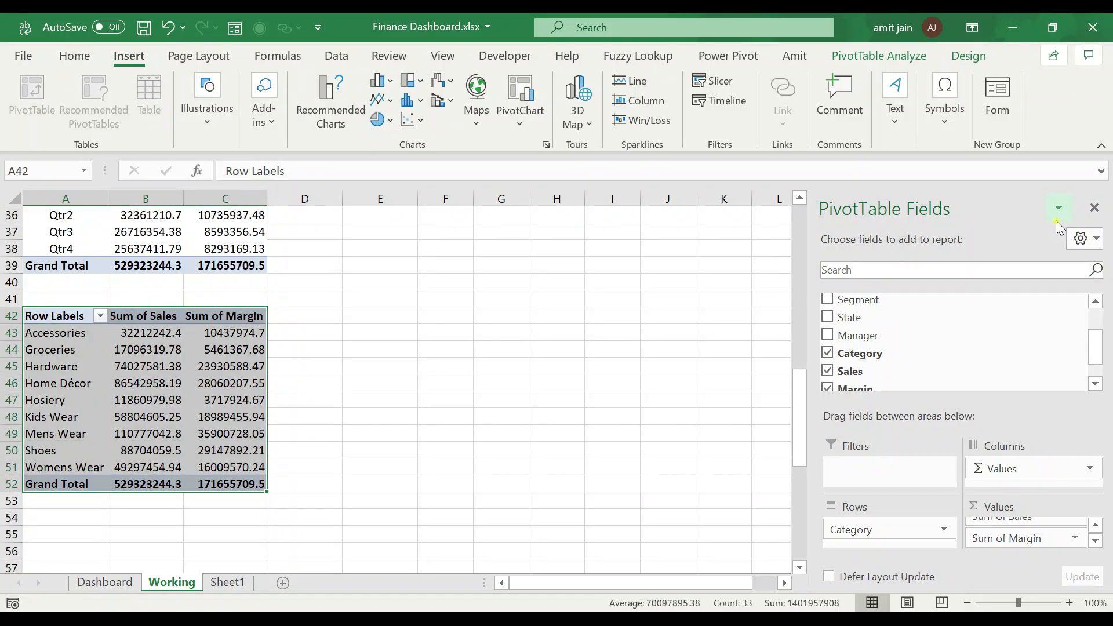
key(ctrl+c)
key(ctrl+Down)
key(Down)
key(Down)
key(Down)
key(Return)
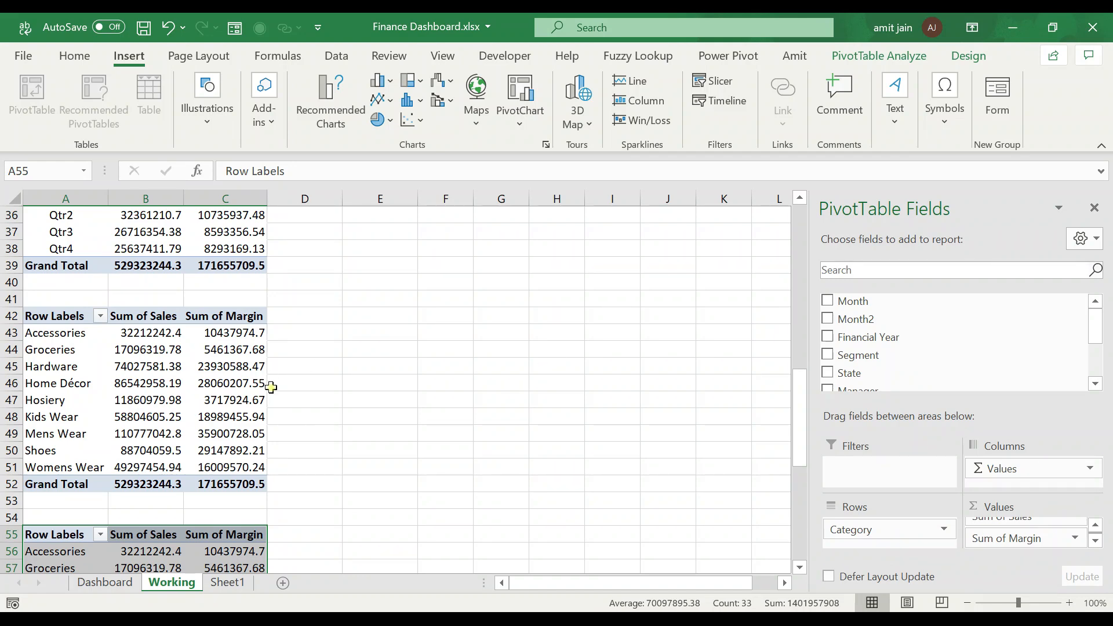
Step: Replace the Category field with Segment in the rows of the copied pivot table at A55
scroll(267, 379, down, 4)
click(142, 383)
scroll(934, 373, down, 3)
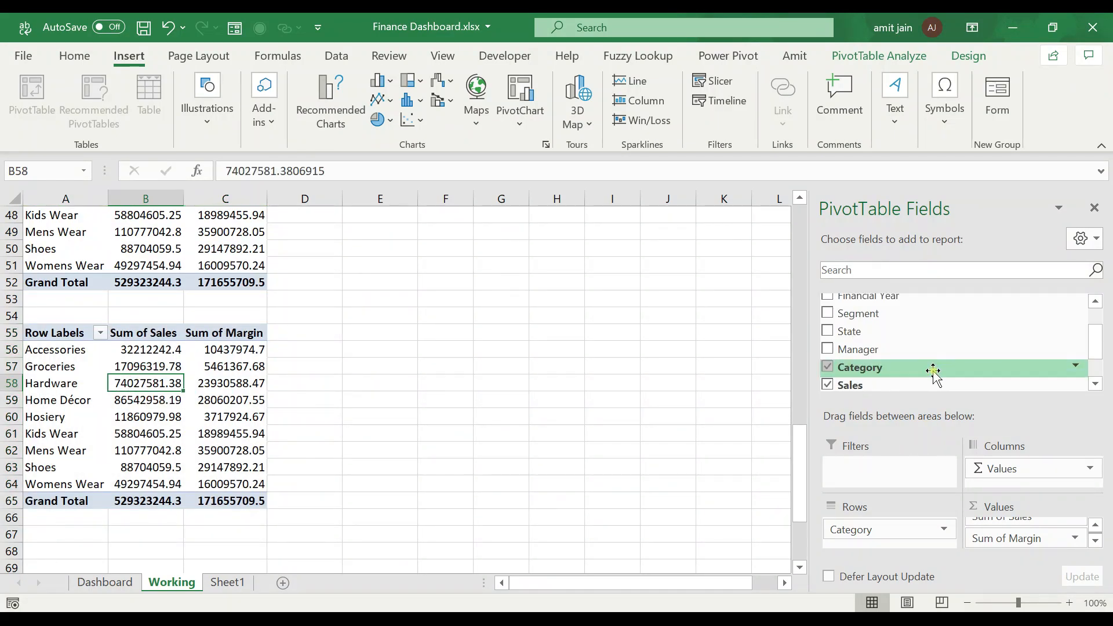
click(937, 326)
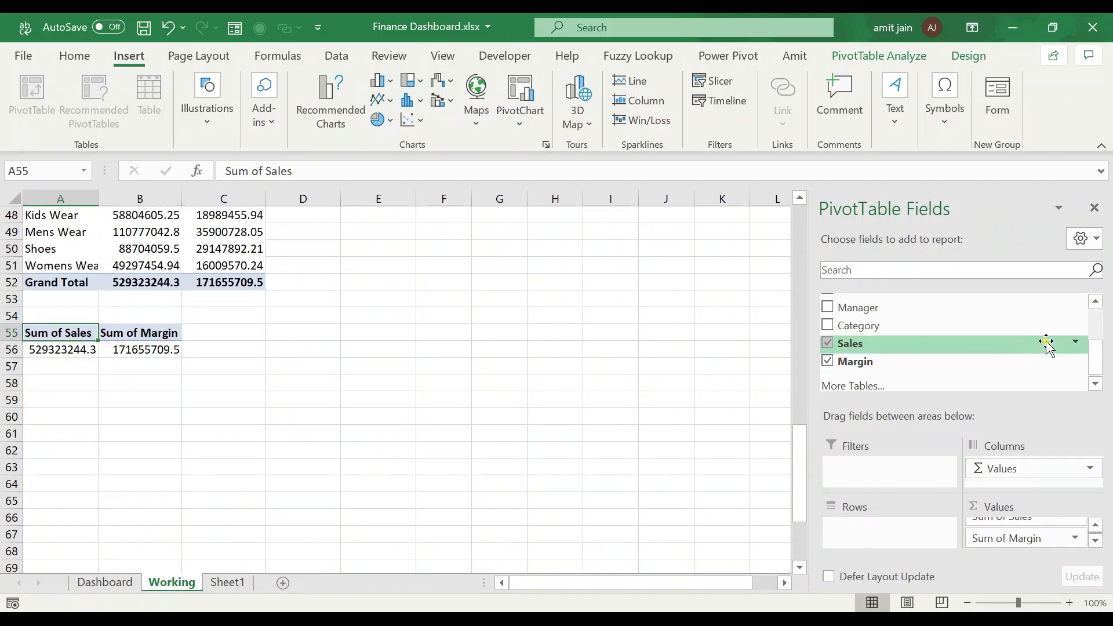
click(1095, 301)
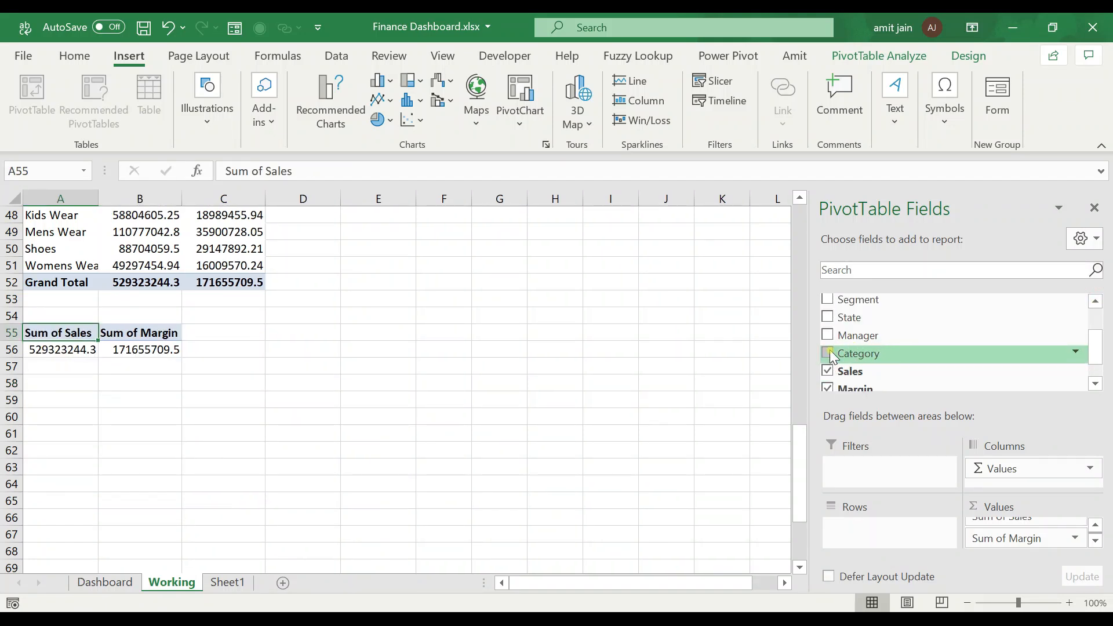
click(826, 300)
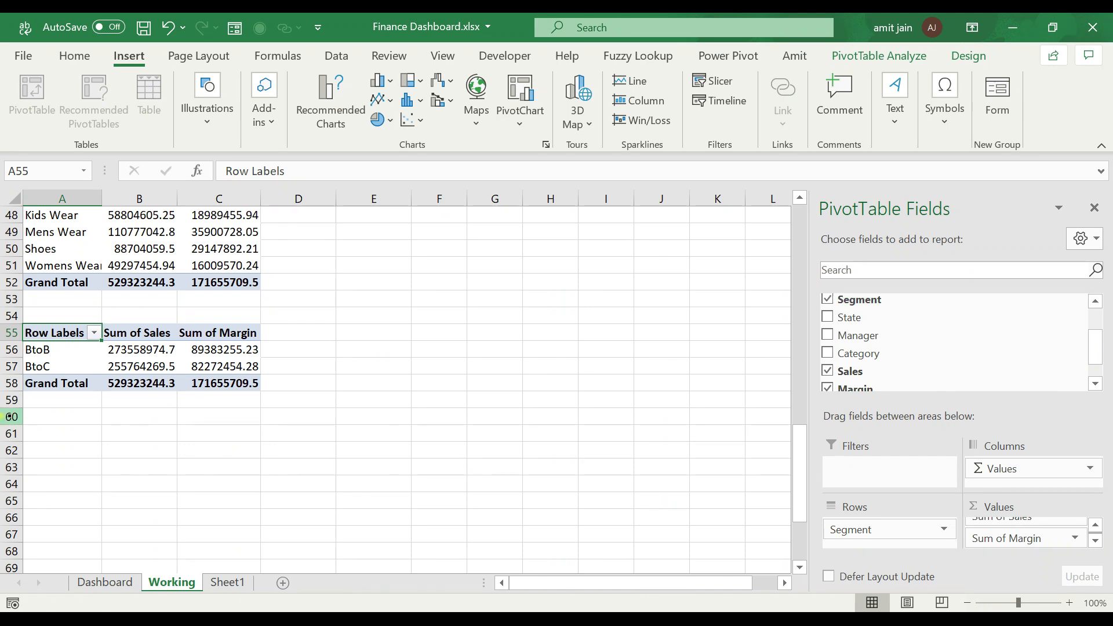
Step: Insert a 3-D Clustered Column pivot chart from the segment pivot table
click(43, 365)
click(139, 366)
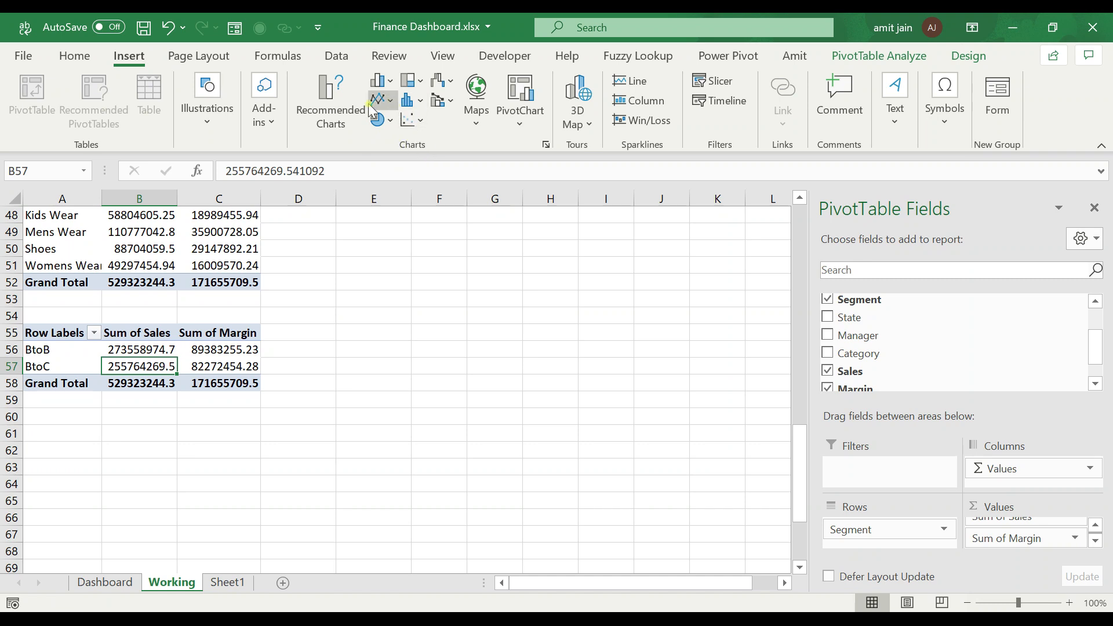
click(391, 84)
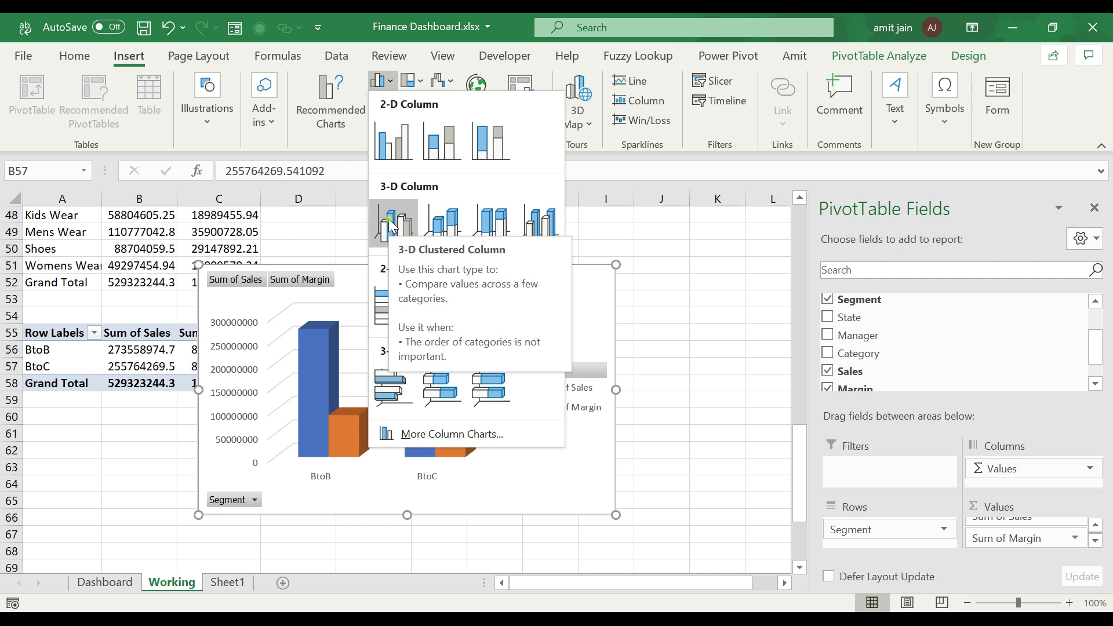
click(392, 225)
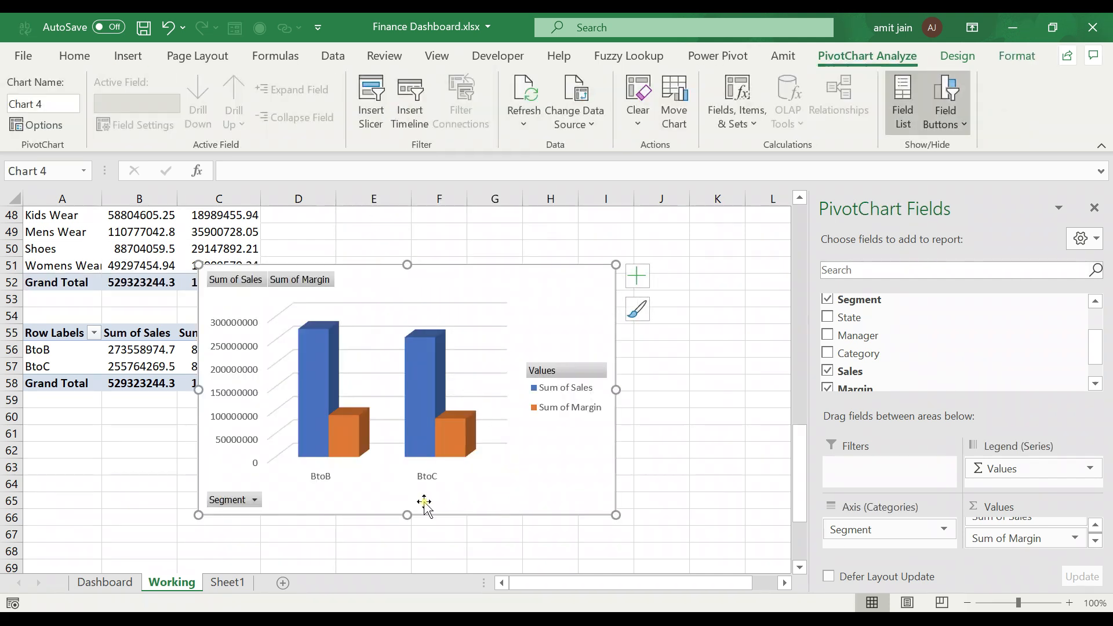
mouse_move(309, 454)
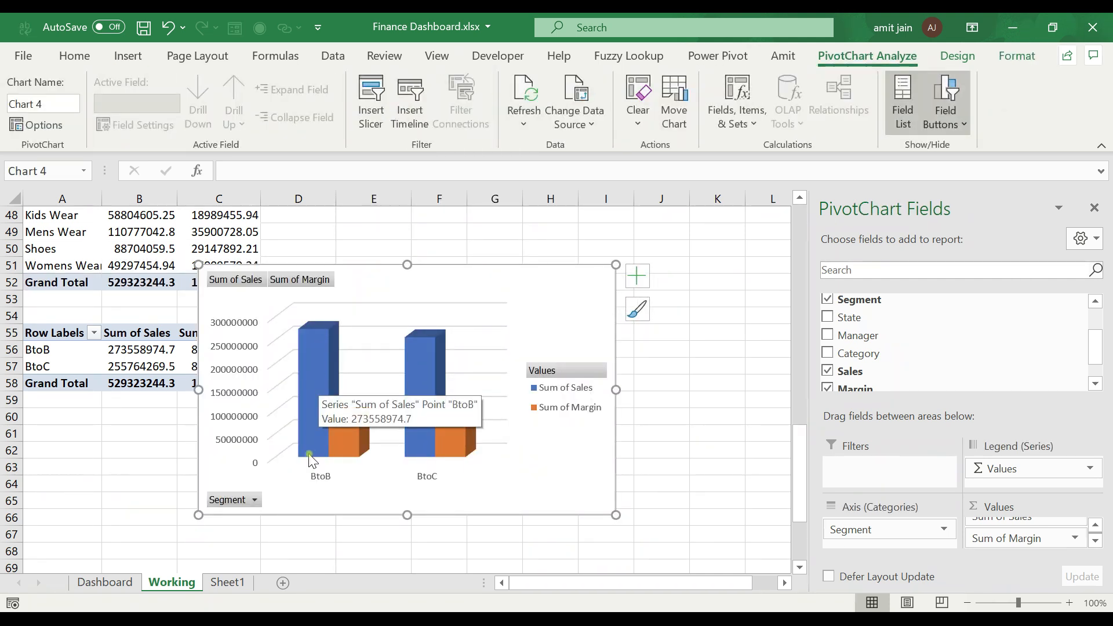
mouse_move(345, 434)
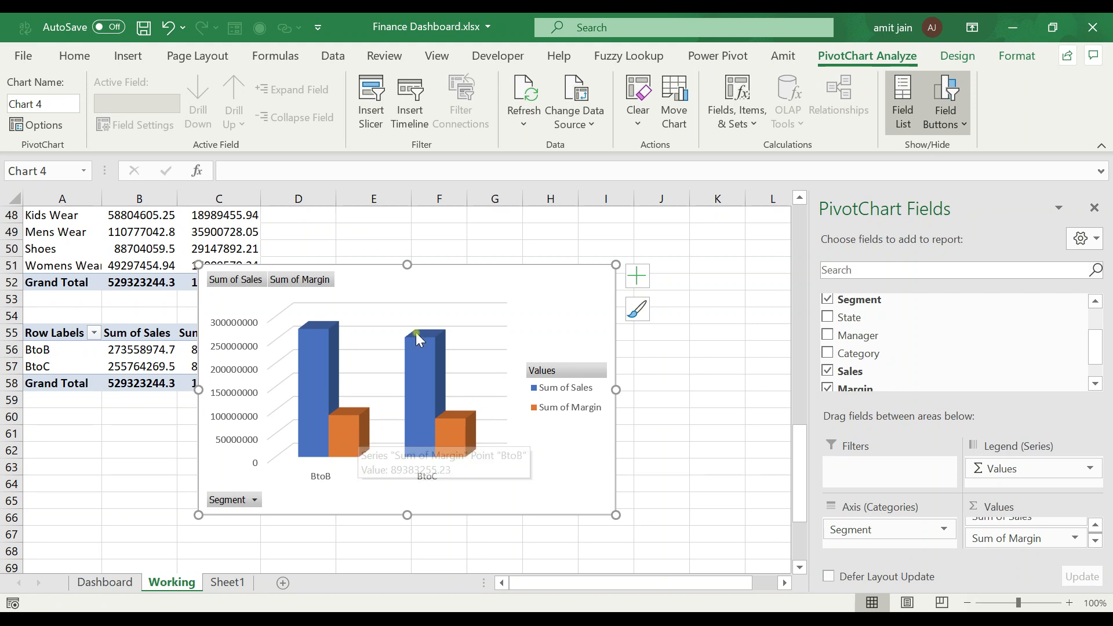
Step: Hide the value field buttons and all remaining field buttons on the segment chart
right_click(293, 281)
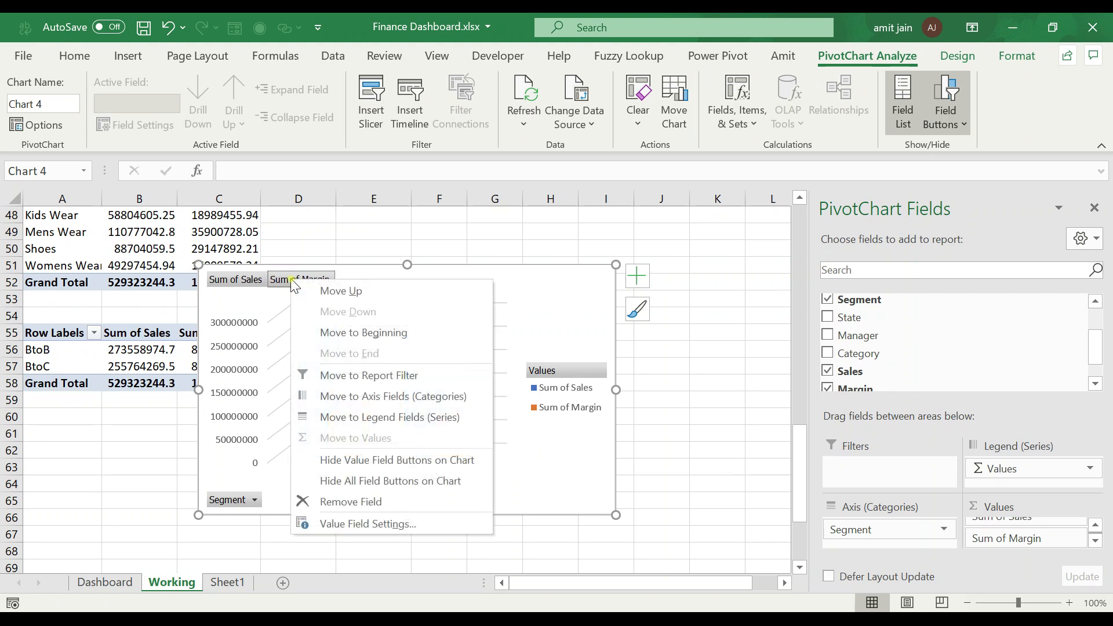
click(362, 461)
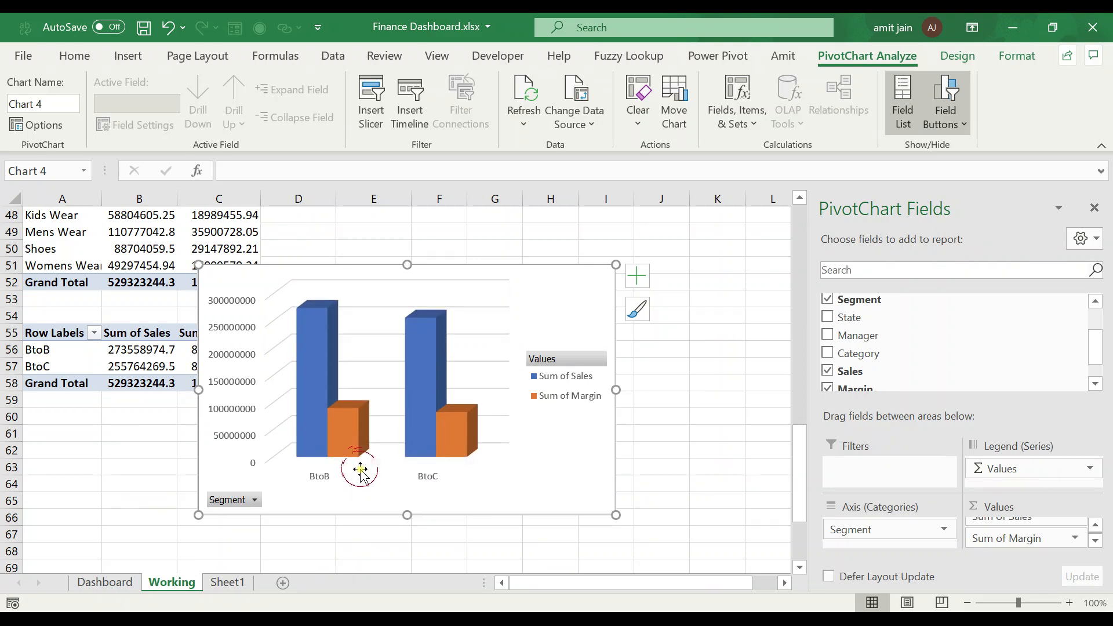
right_click(243, 506)
click(287, 446)
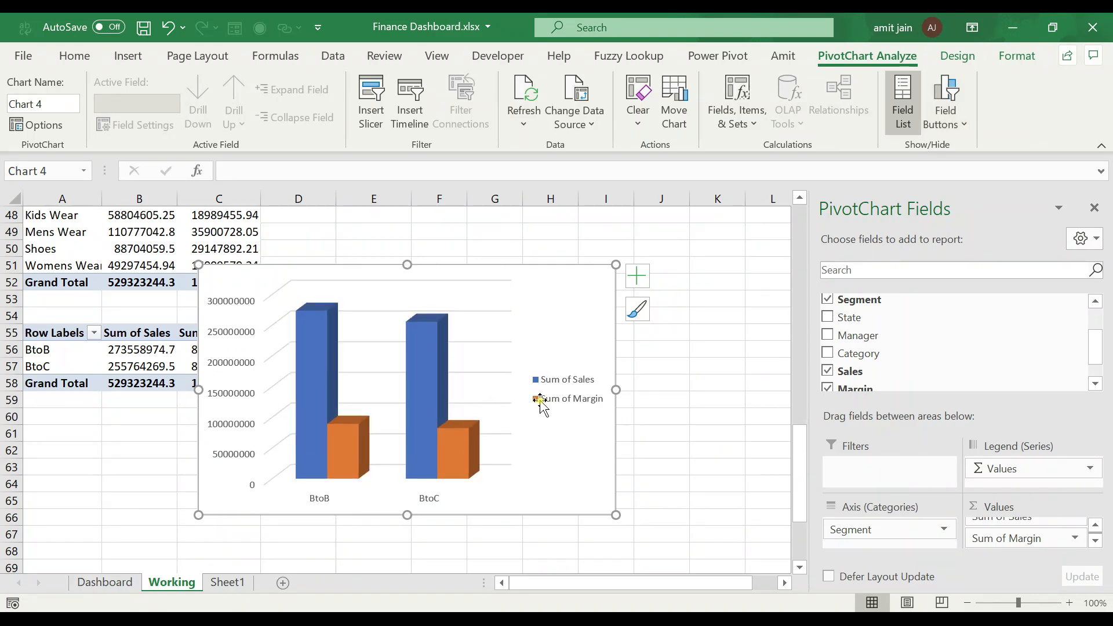
Step: Place the segment chart's legend at the bottom of the chart
click(570, 387)
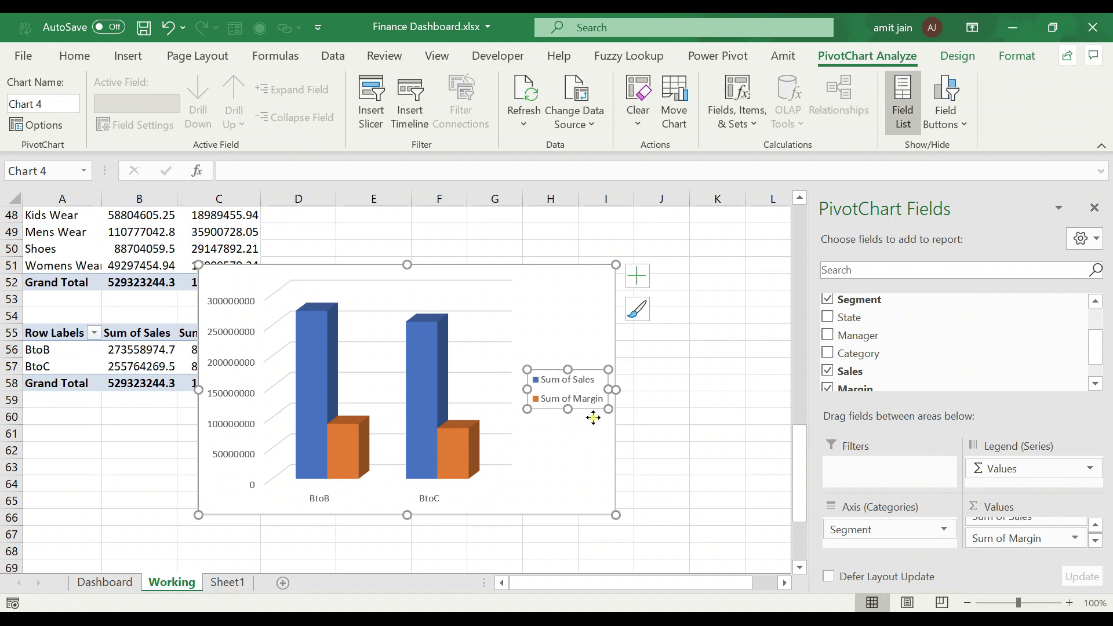
click(652, 279)
click(605, 276)
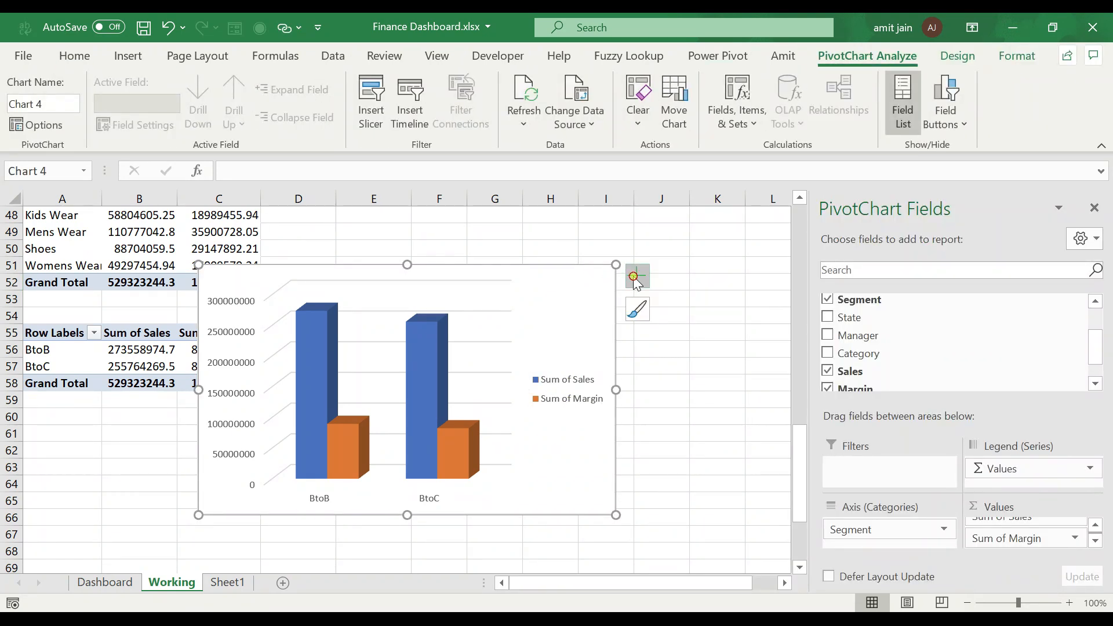
click(636, 277)
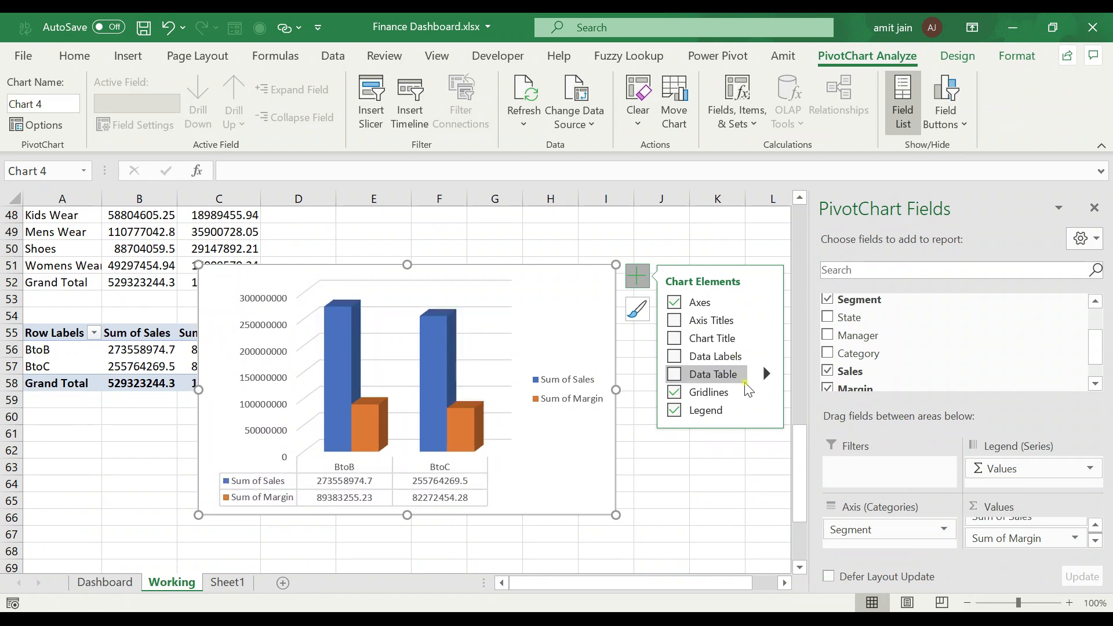
click(766, 409)
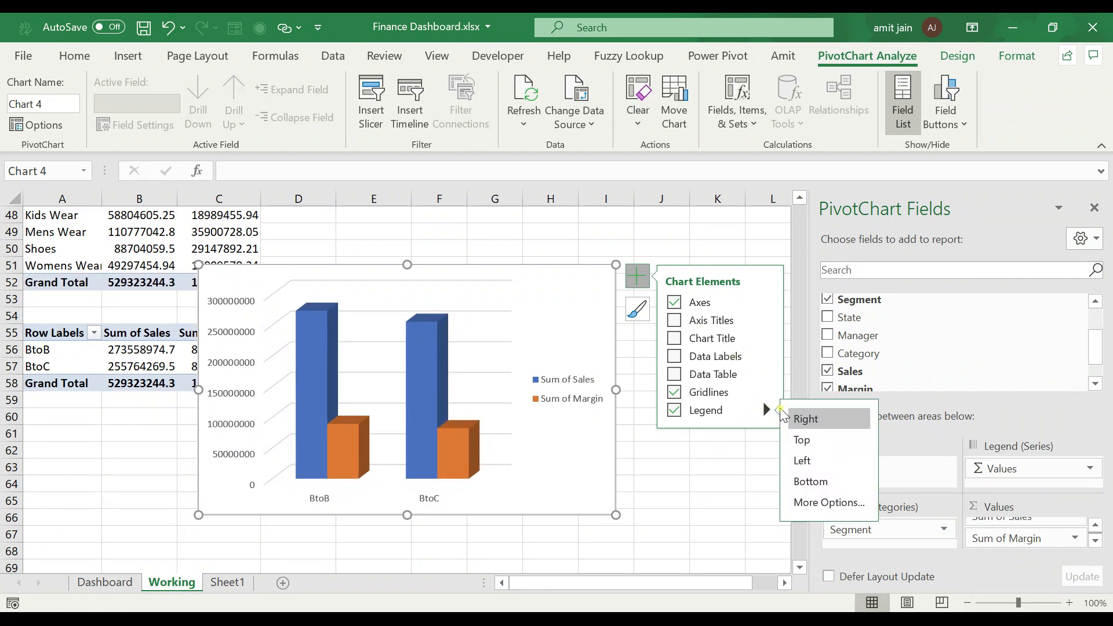
click(810, 481)
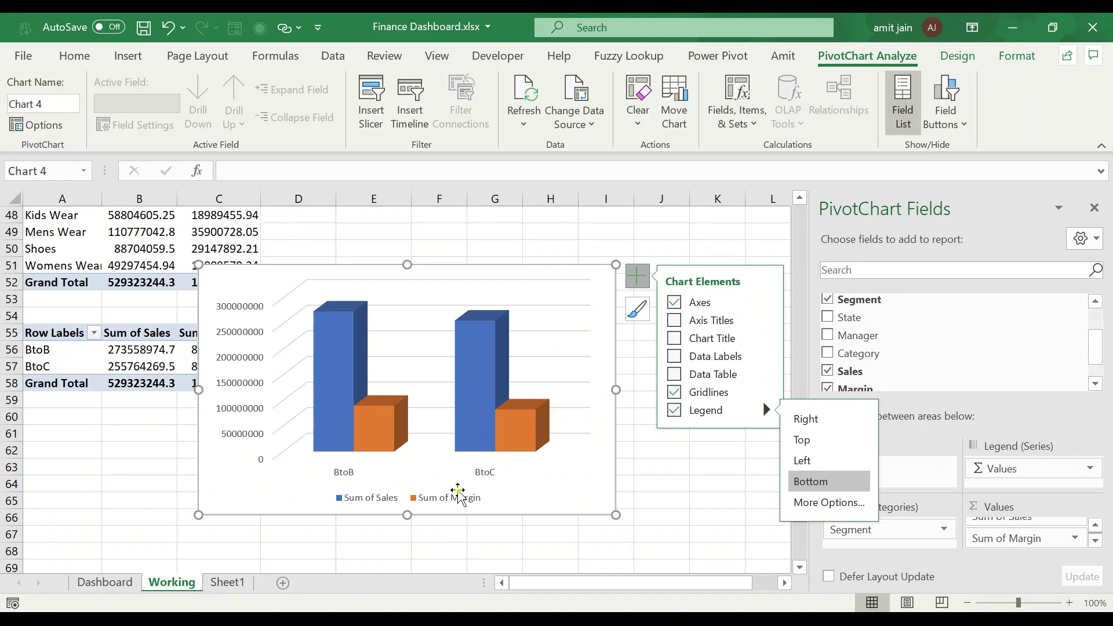
Step: Set the segment chart area's border to No line
right_click(569, 493)
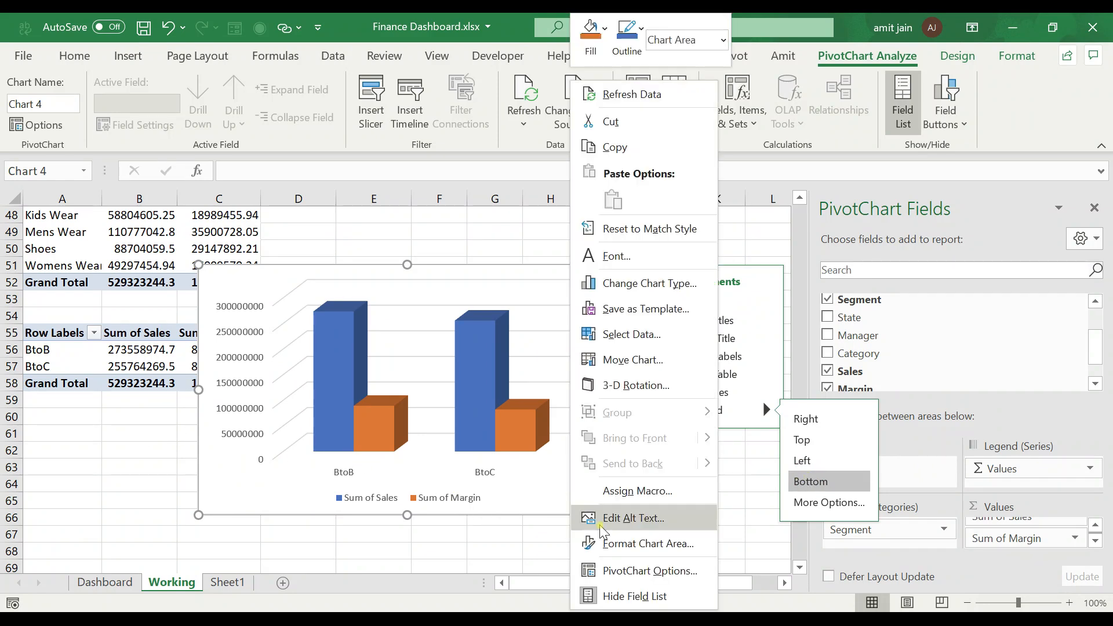
click(624, 545)
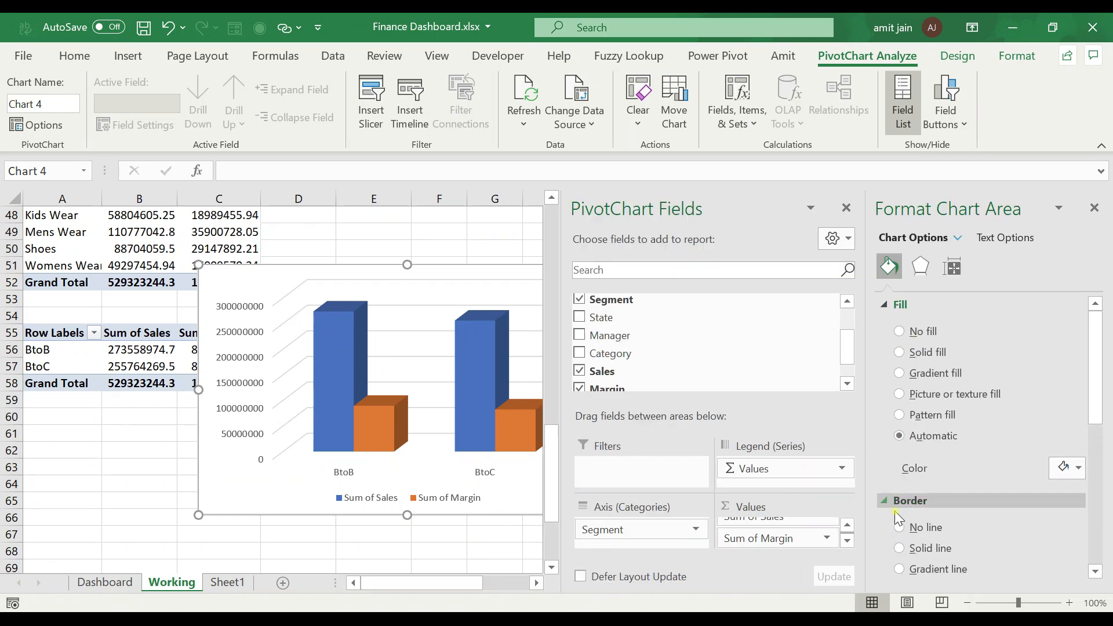
click(899, 527)
click(433, 551)
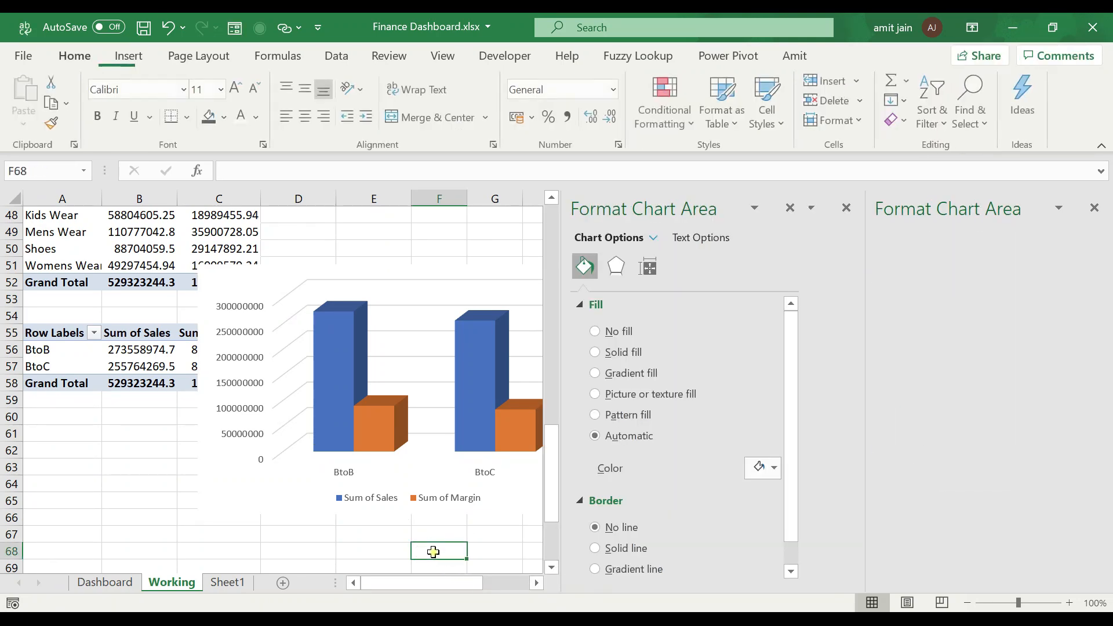
Step: Move the segment chart from the Working sheet to cell H18 of the Dashboard sheet and close its field list
click(215, 505)
key(ctrl+x)
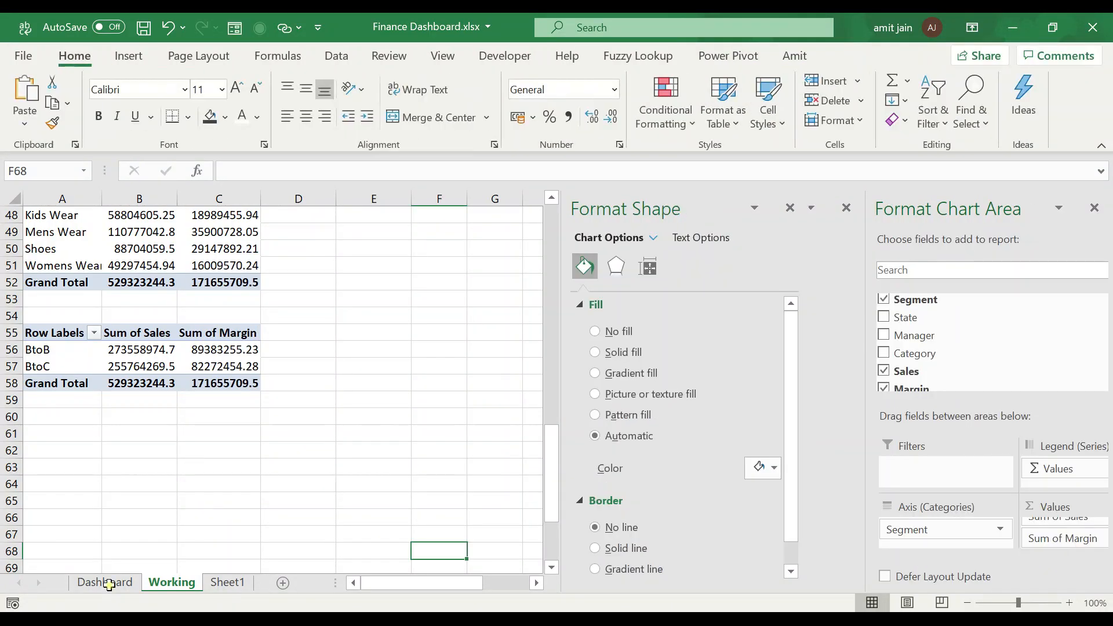
click(109, 583)
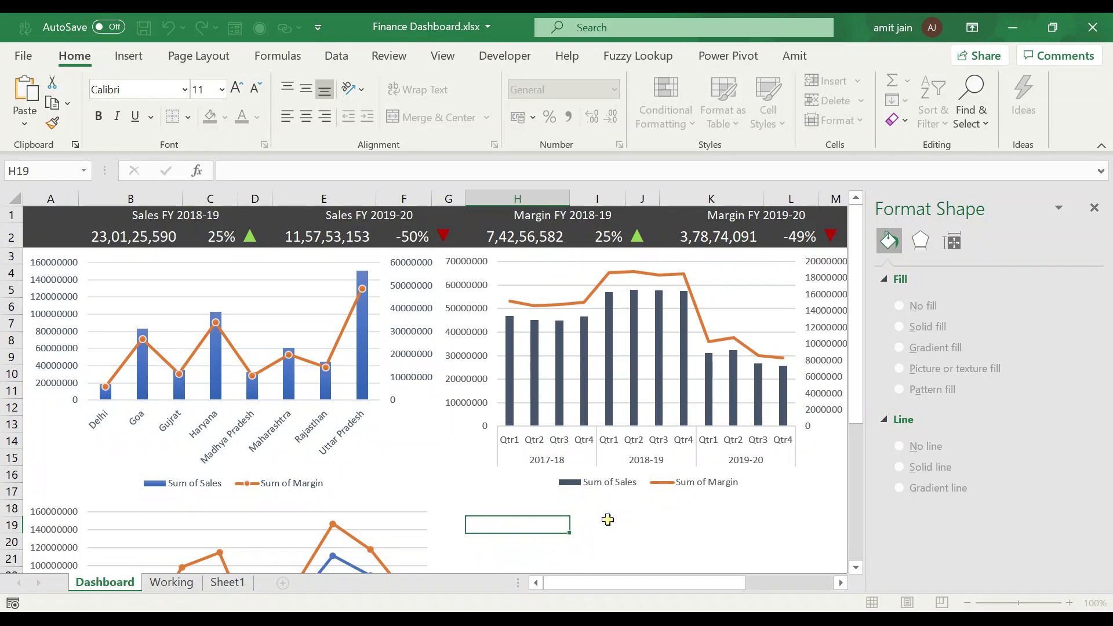
key(Up)
key(Left)
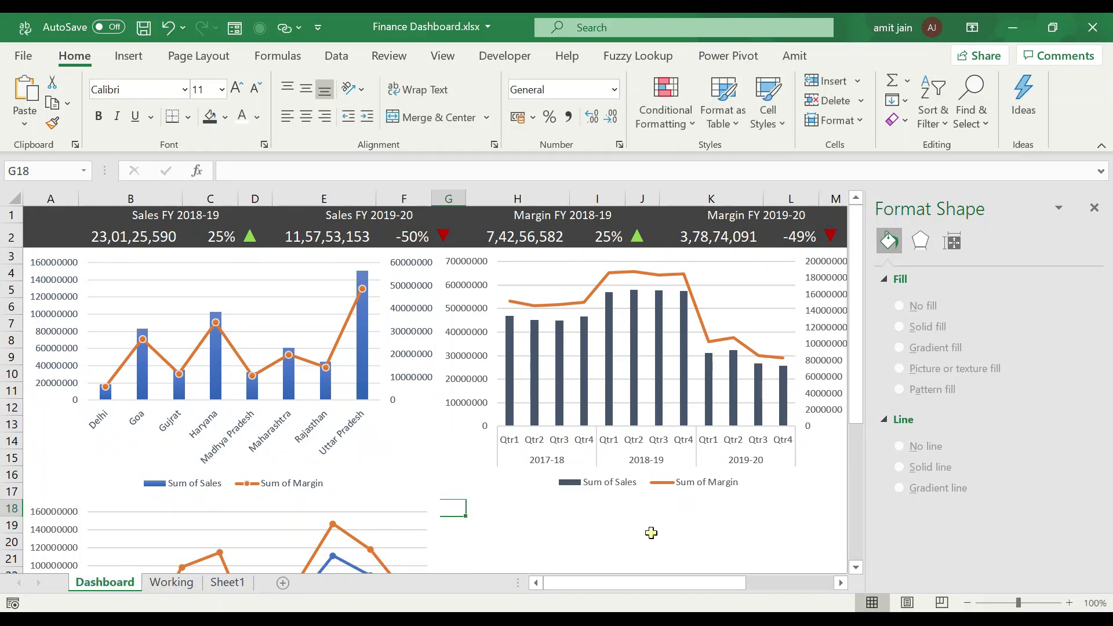
key(Right)
key(ctrl+v)
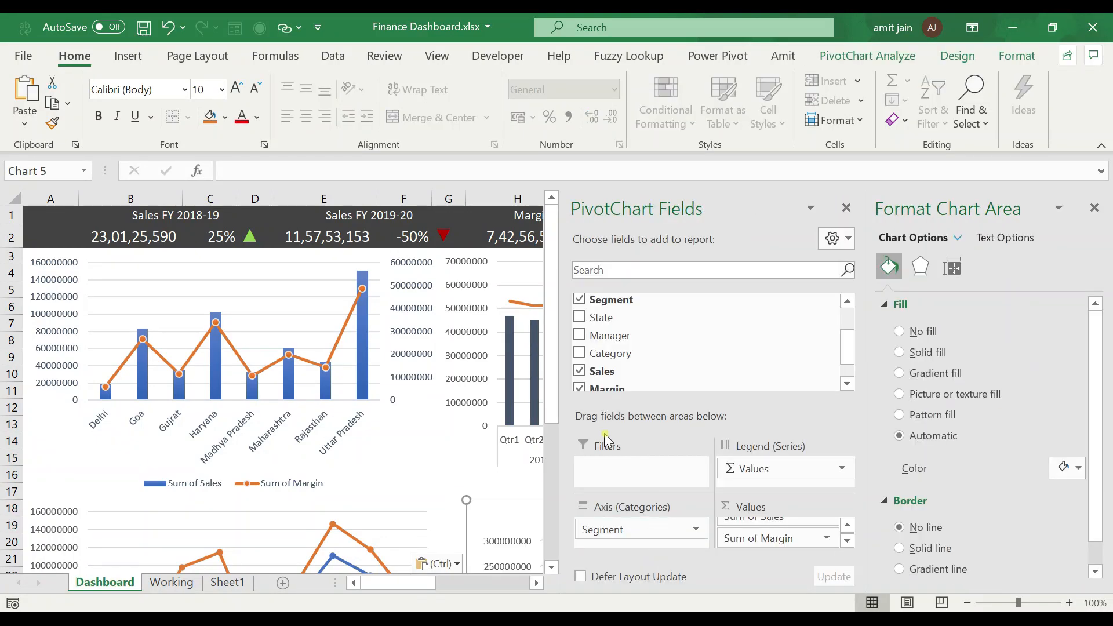
scroll(493, 426, down, 2)
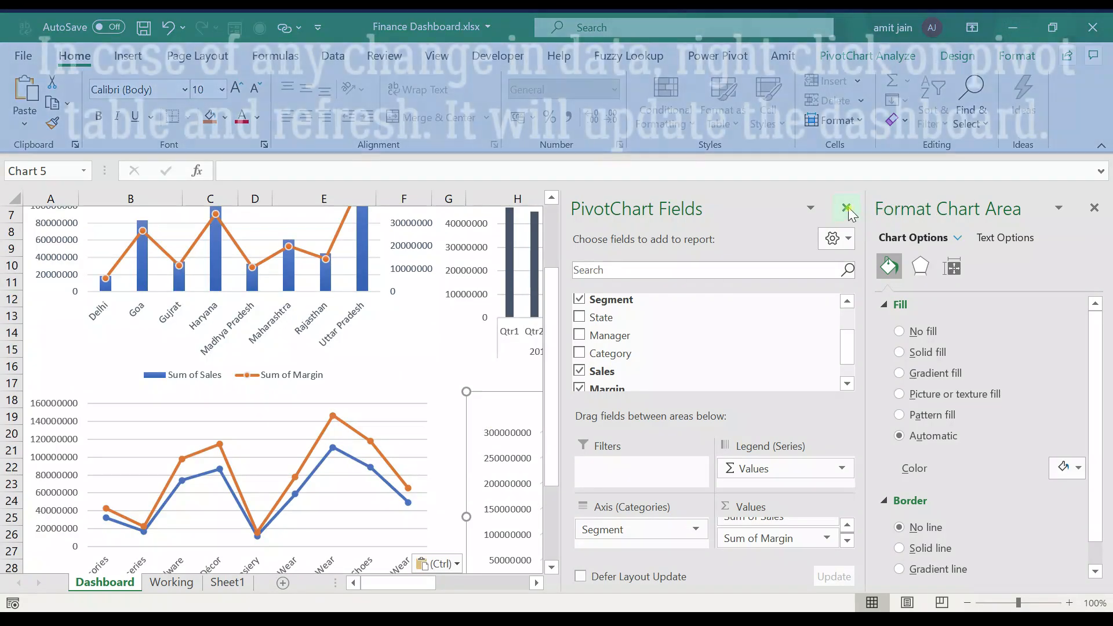
click(846, 209)
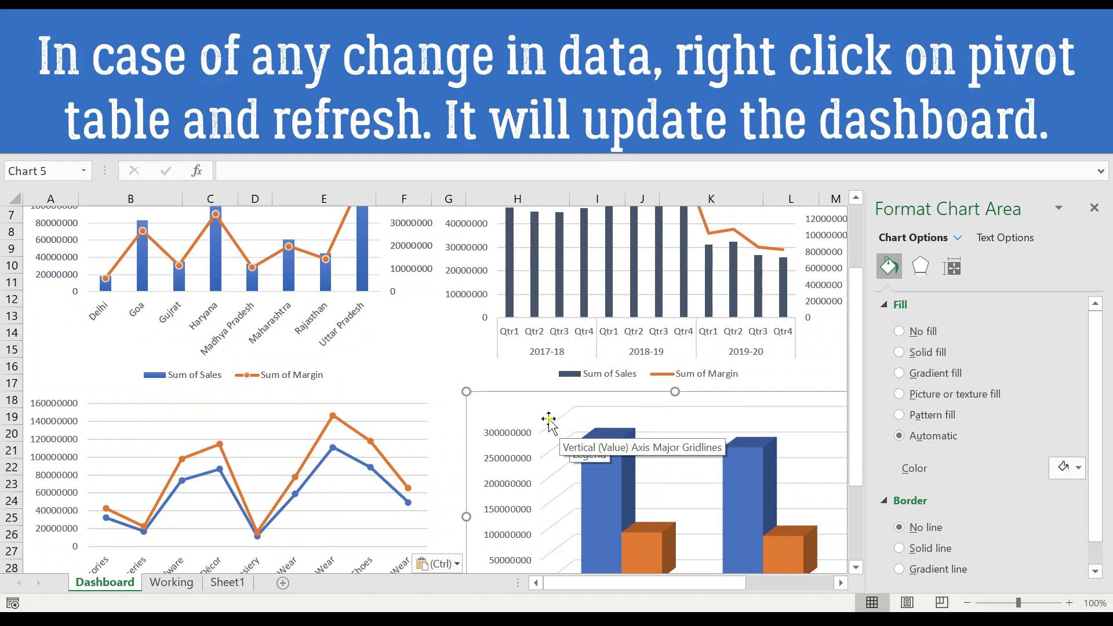
scroll(498, 412, down, 2)
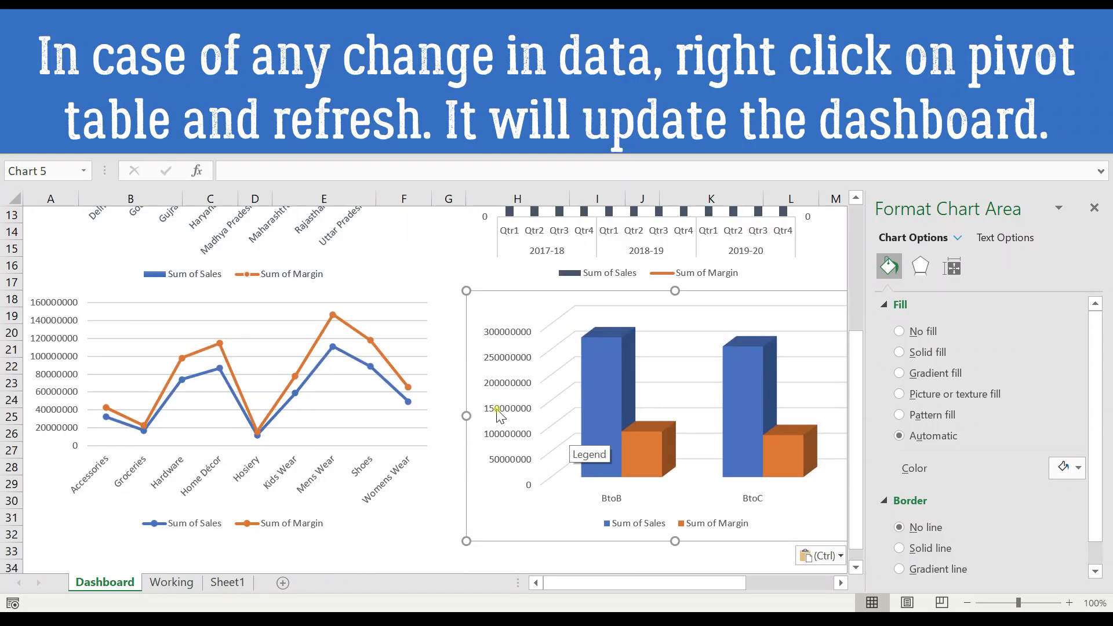
scroll(498, 412, up, 4)
scroll(493, 410, down, 4)
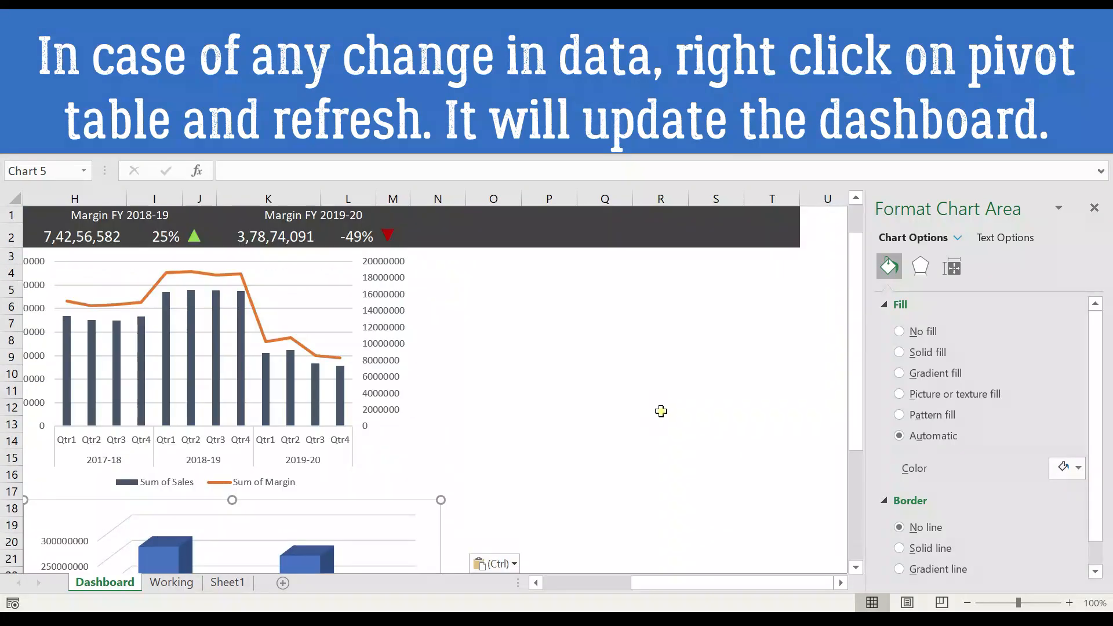
key(Escape)
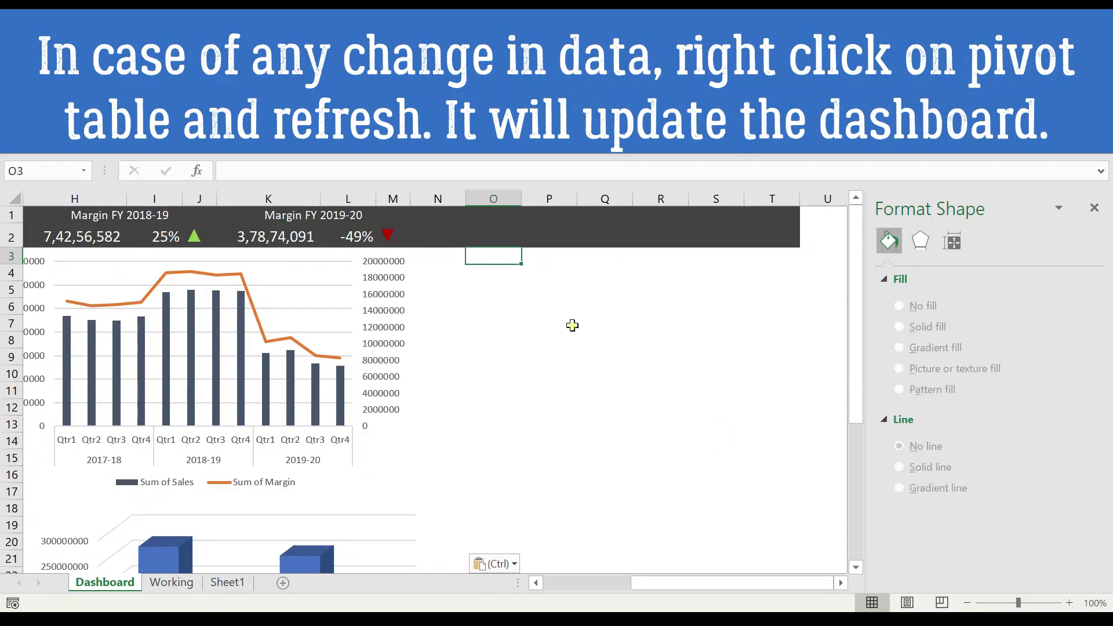
Step: Check the entries available in the Manager column's filter list on Sheet1
click(228, 583)
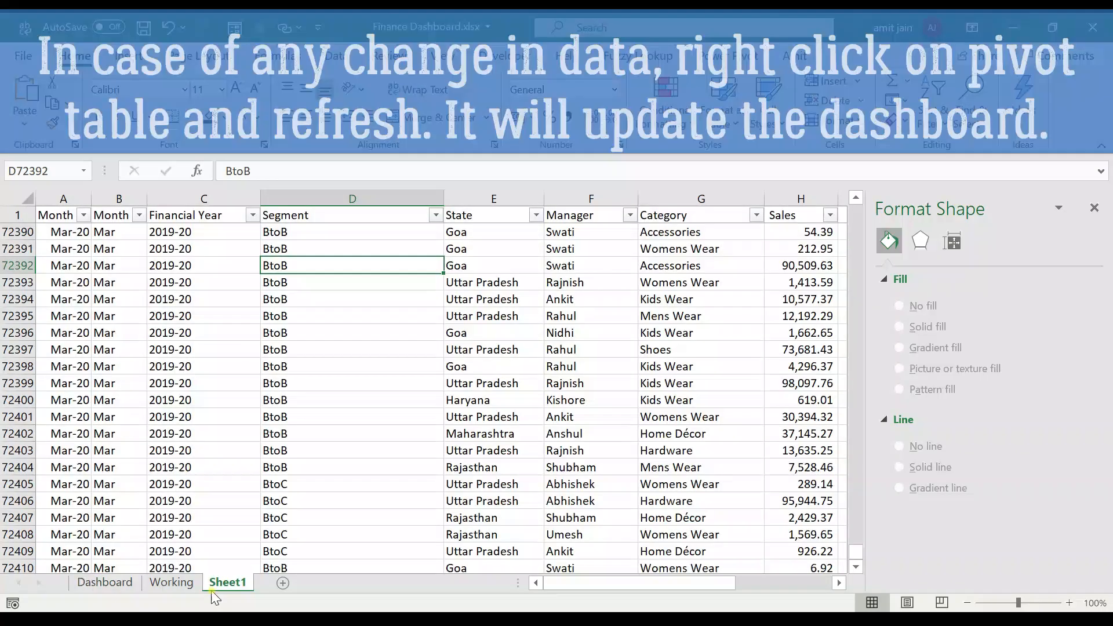
click(626, 216)
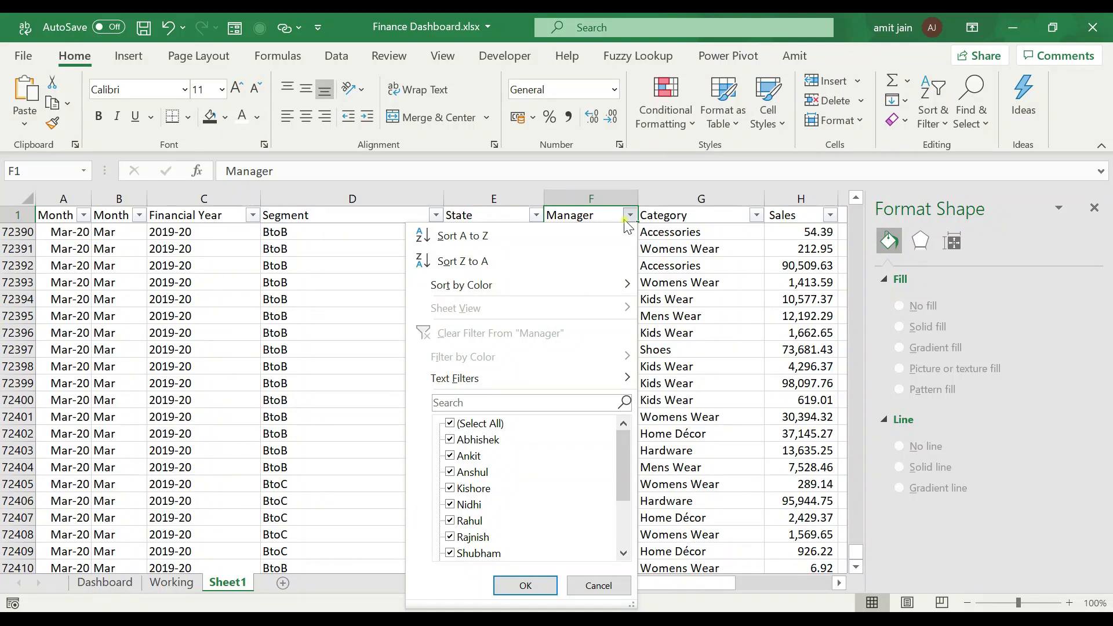
click(625, 220)
Step: Copy the segment pivot table on the Working sheet and paste the copy at cell A61
click(171, 582)
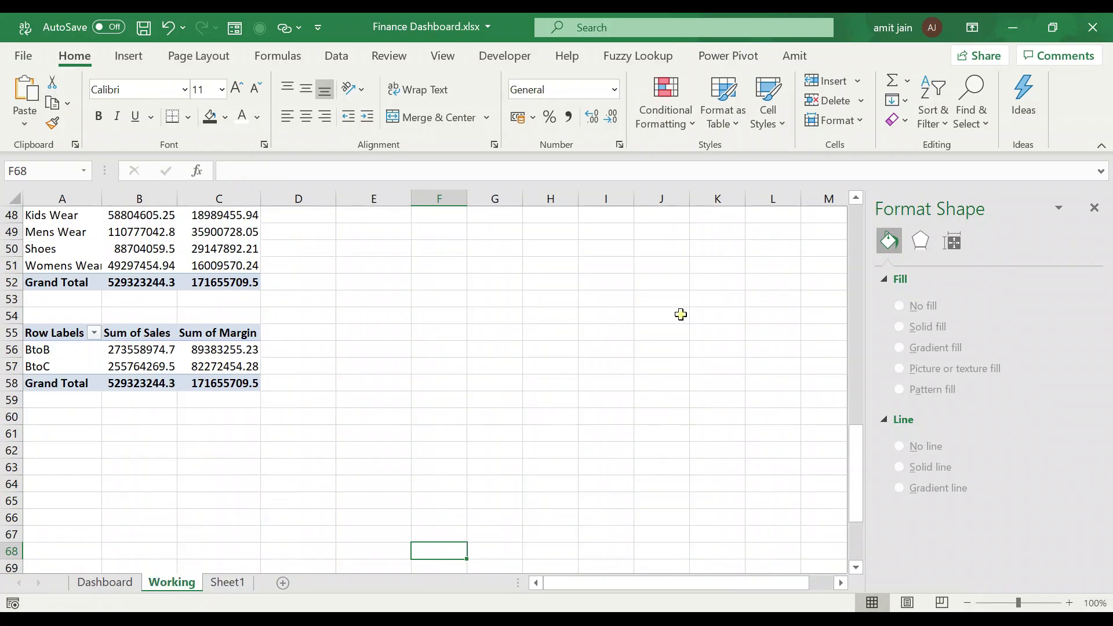
click(55, 333)
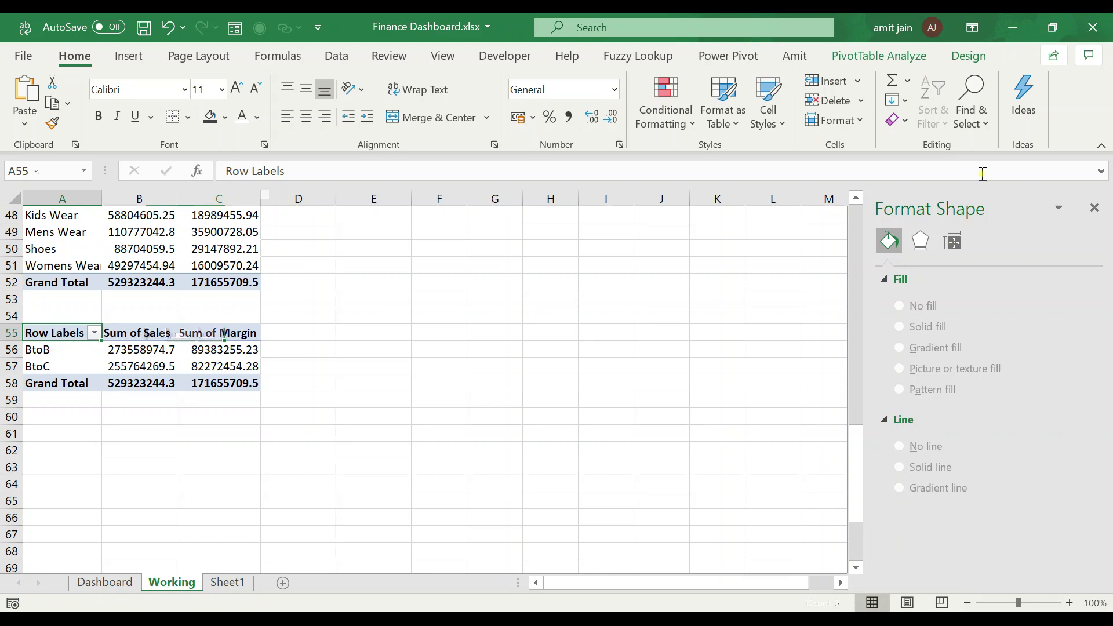
key(shift+Right)
key(shift+Right)
key(shift+Down)
key(shift+Down)
key(shift+Down)
key(ctrl+c)
key(Down)
key(Down)
key(Down)
key(Down)
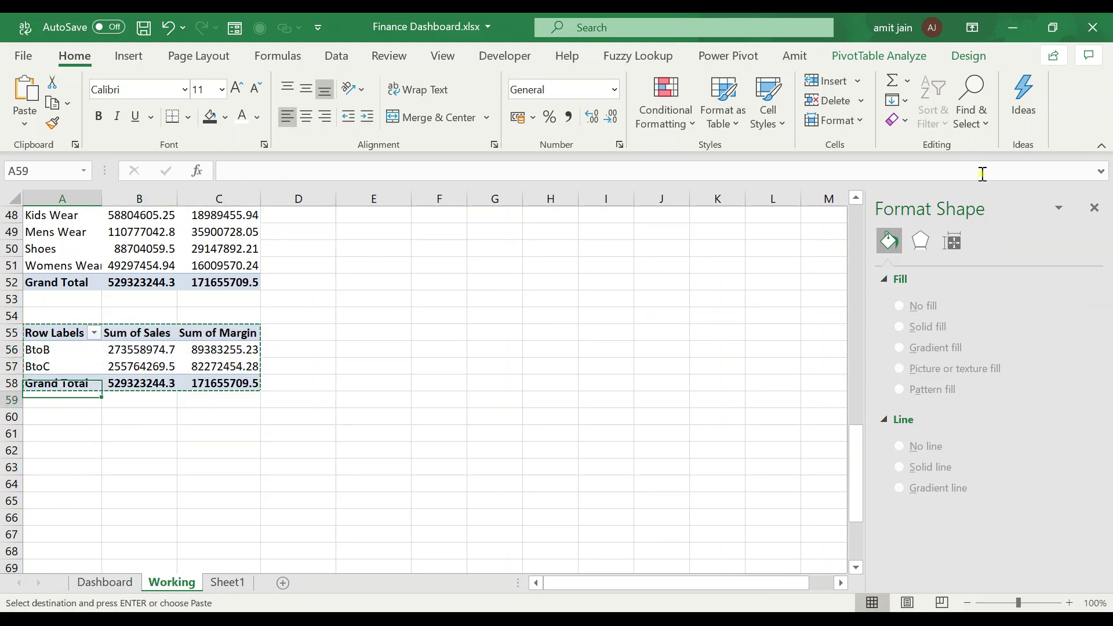
key(Down)
key(Down)
key(Return)
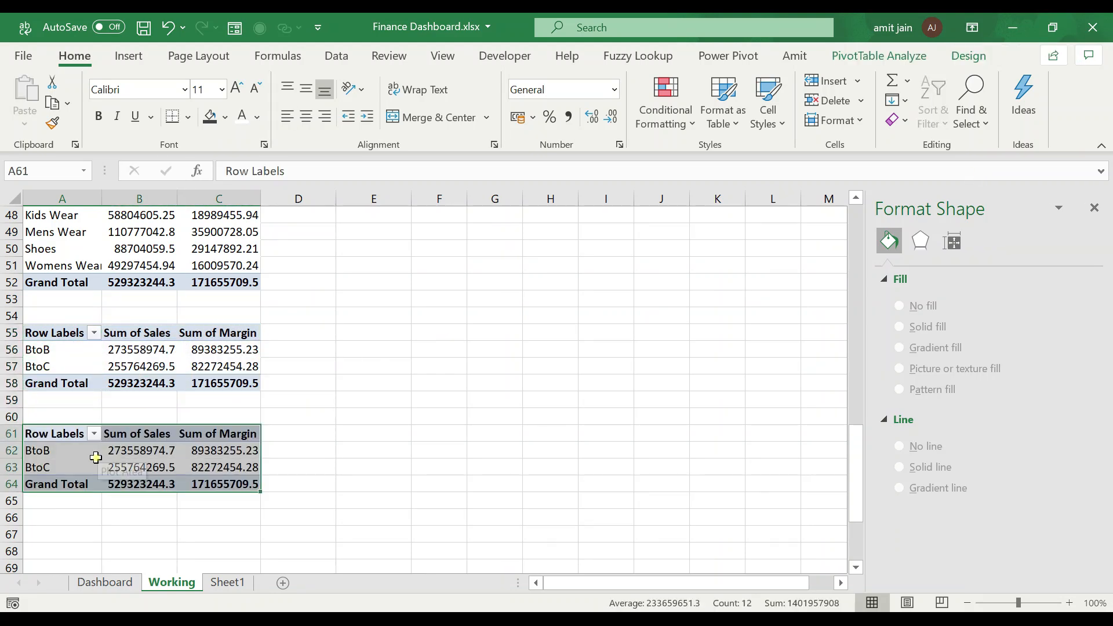
Step: Replace Segment with Manager as the row field of the copied pivot table at A61
click(95, 452)
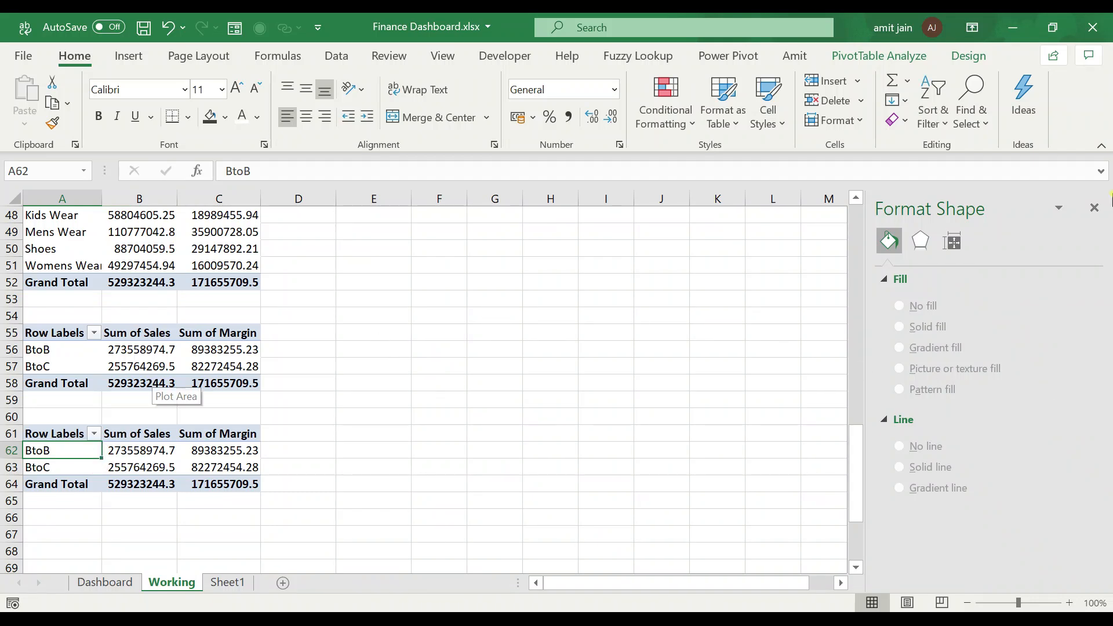
click(1093, 207)
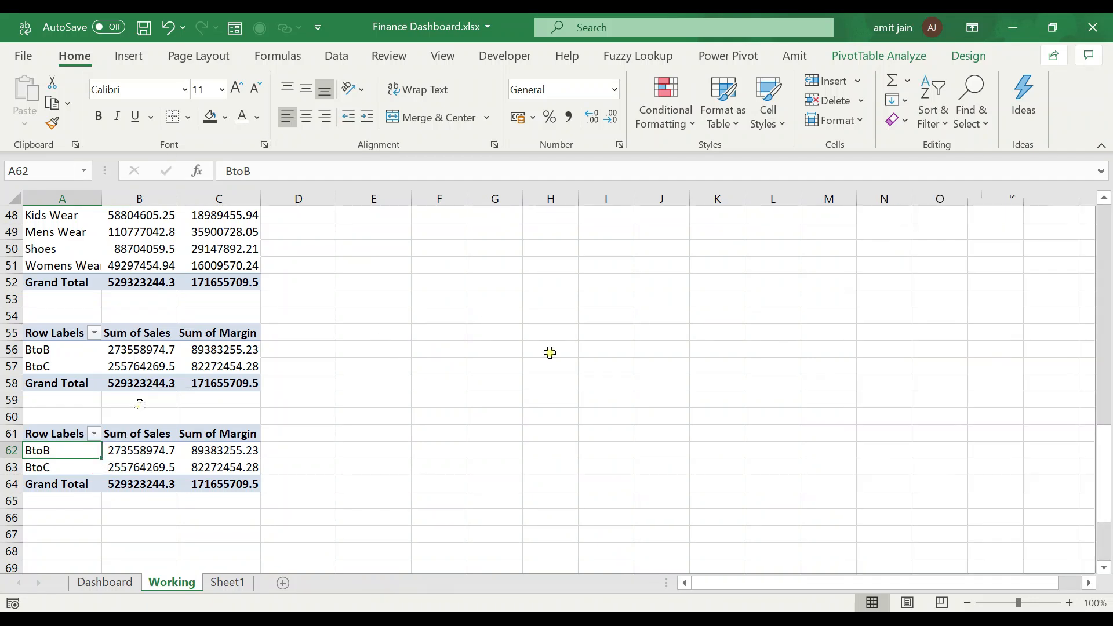
right_click(121, 455)
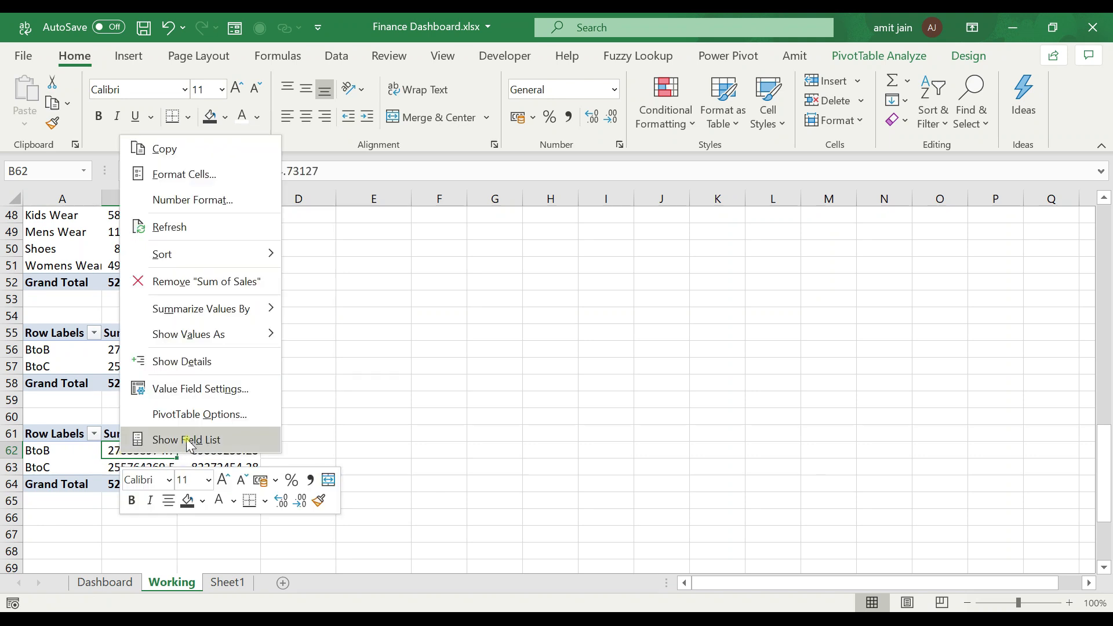
click(190, 445)
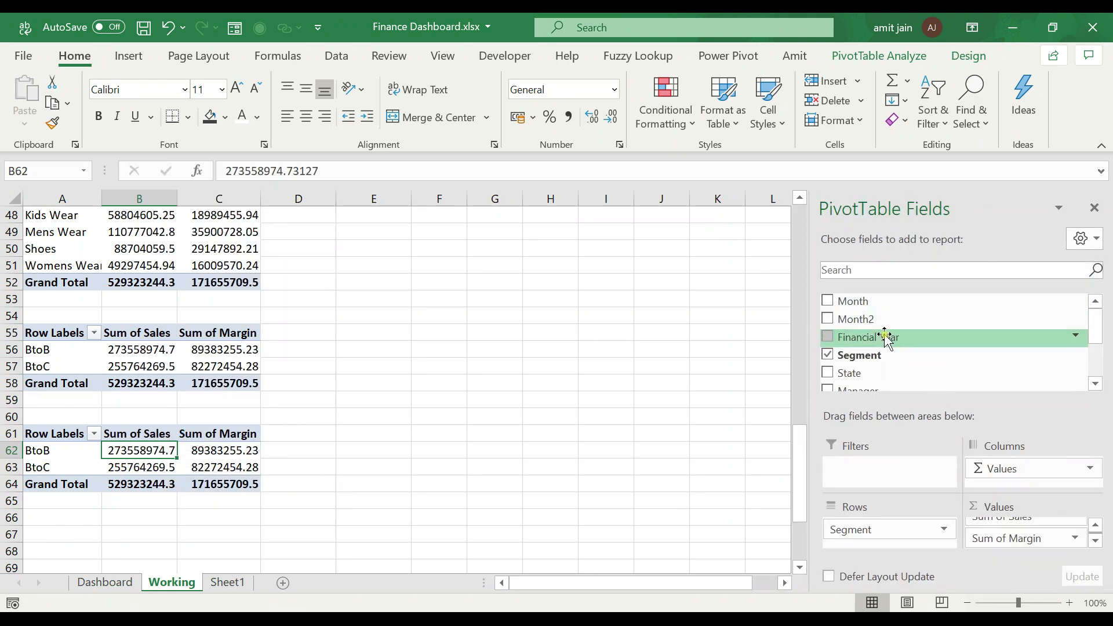
click(829, 358)
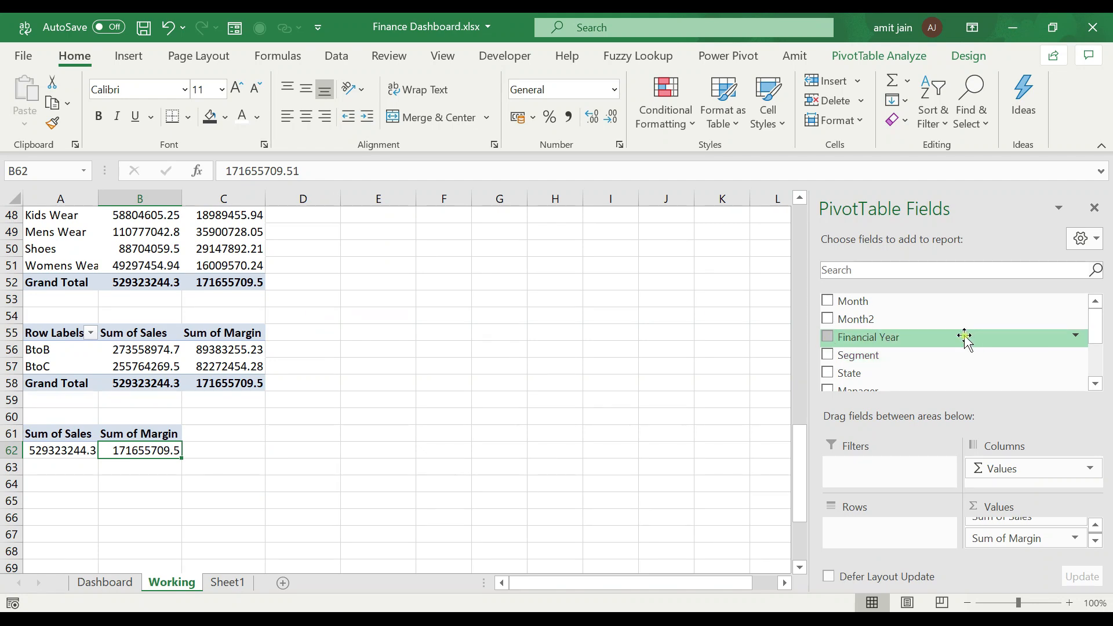
scroll(961, 335, down, 3)
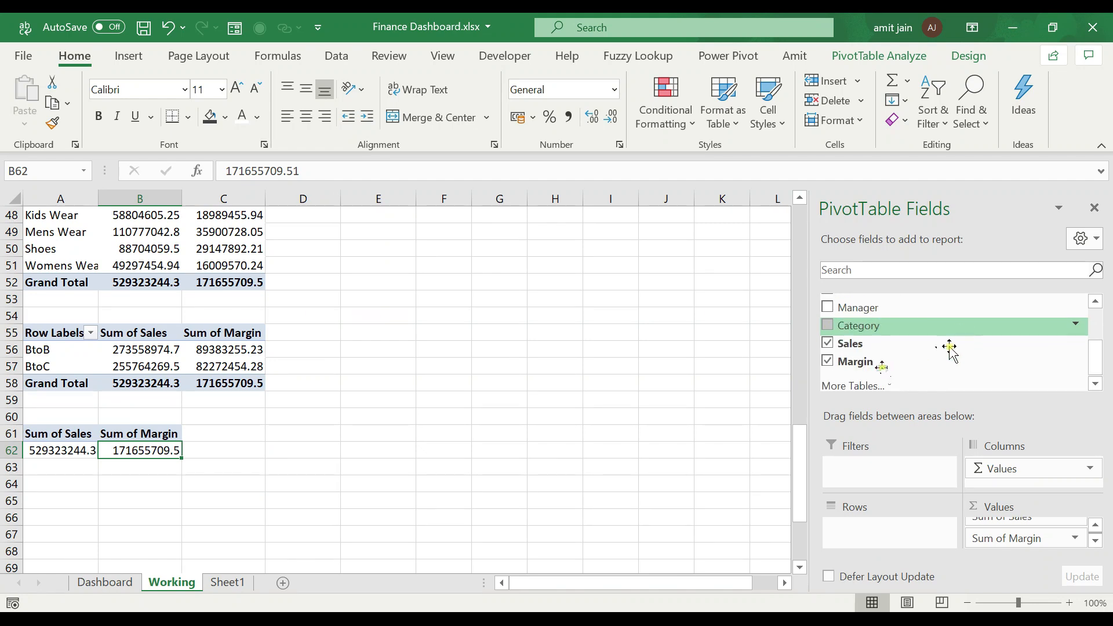
click(828, 308)
scroll(155, 533, down, 3)
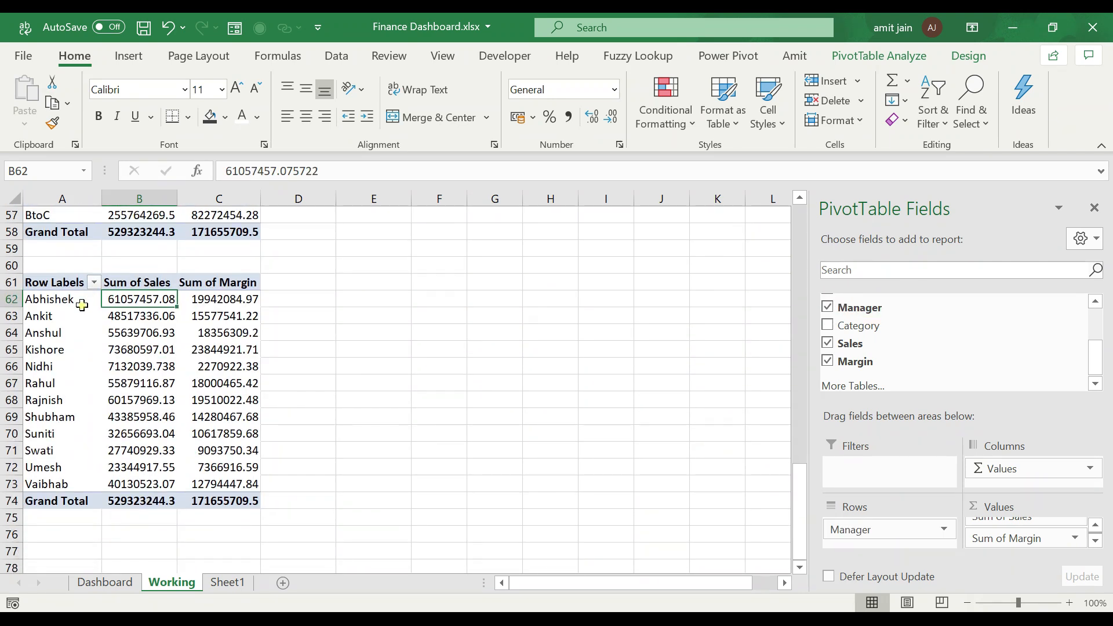
Step: Review the manager row labels in the pivot table and the free area on the Dashboard sheet
drag(82, 299, 64, 484)
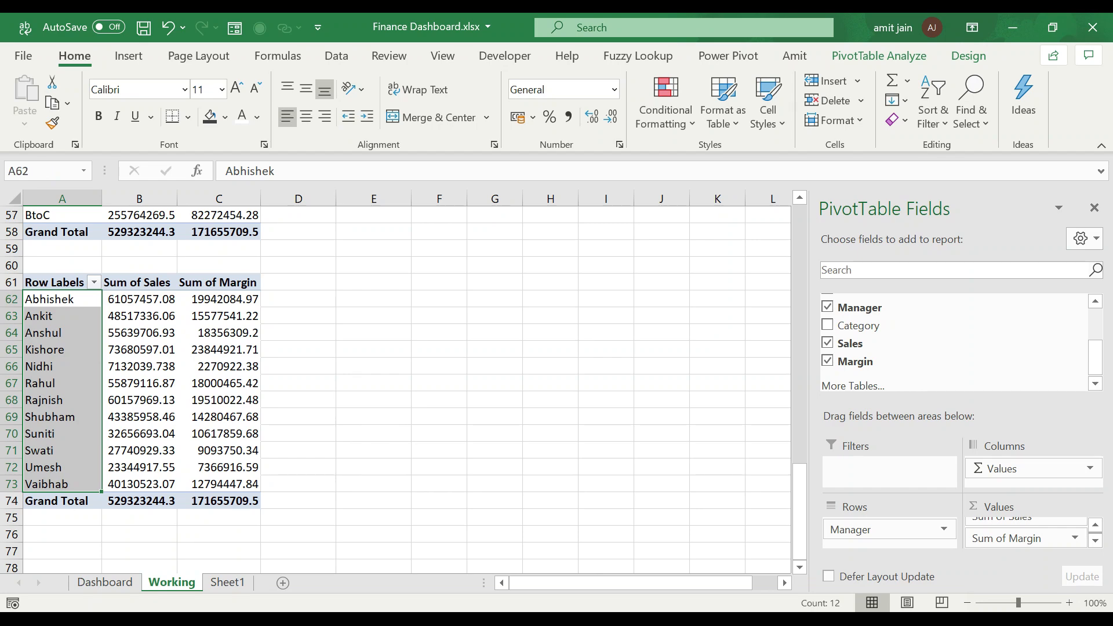
click(92, 583)
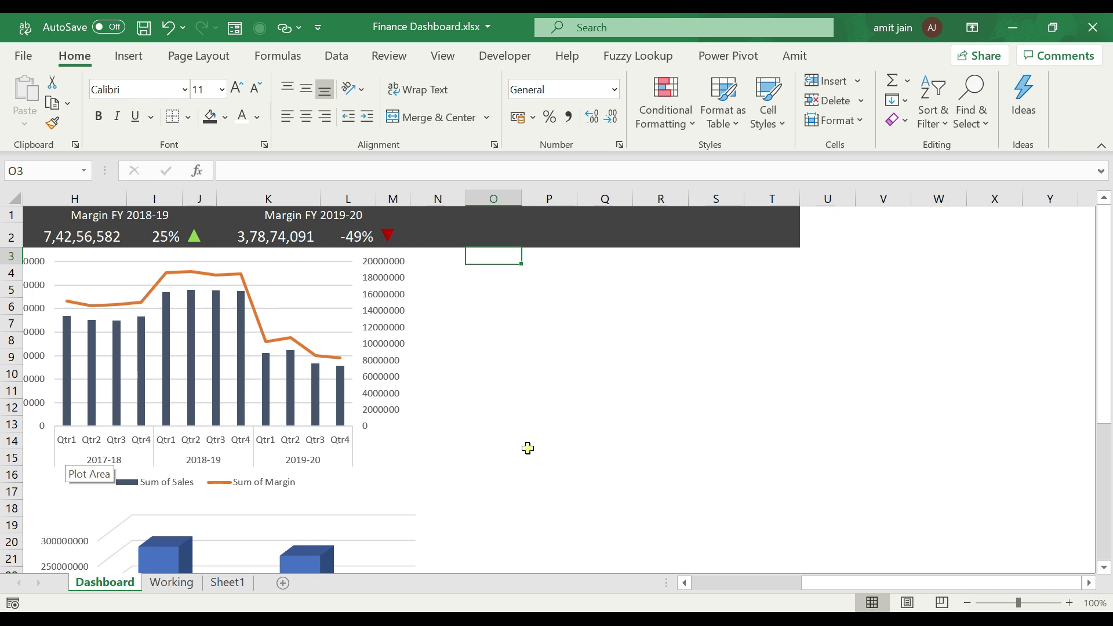
click(174, 584)
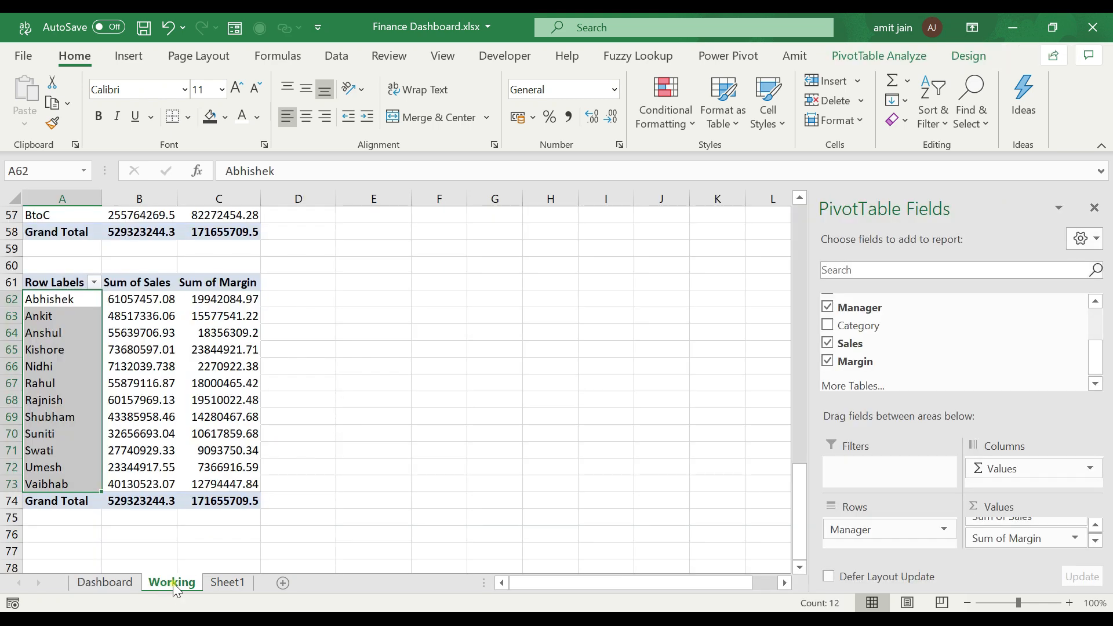
Step: Insert a 2-D Stacked Bar pivot chart from the manager pivot table and hide all its field buttons
click(150, 387)
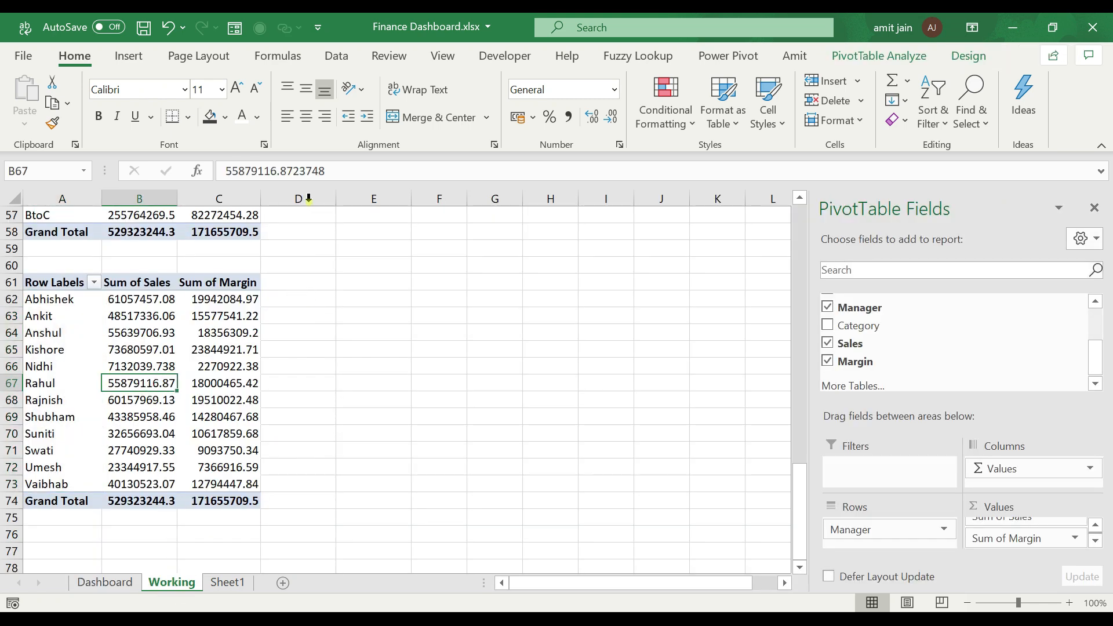
click(128, 56)
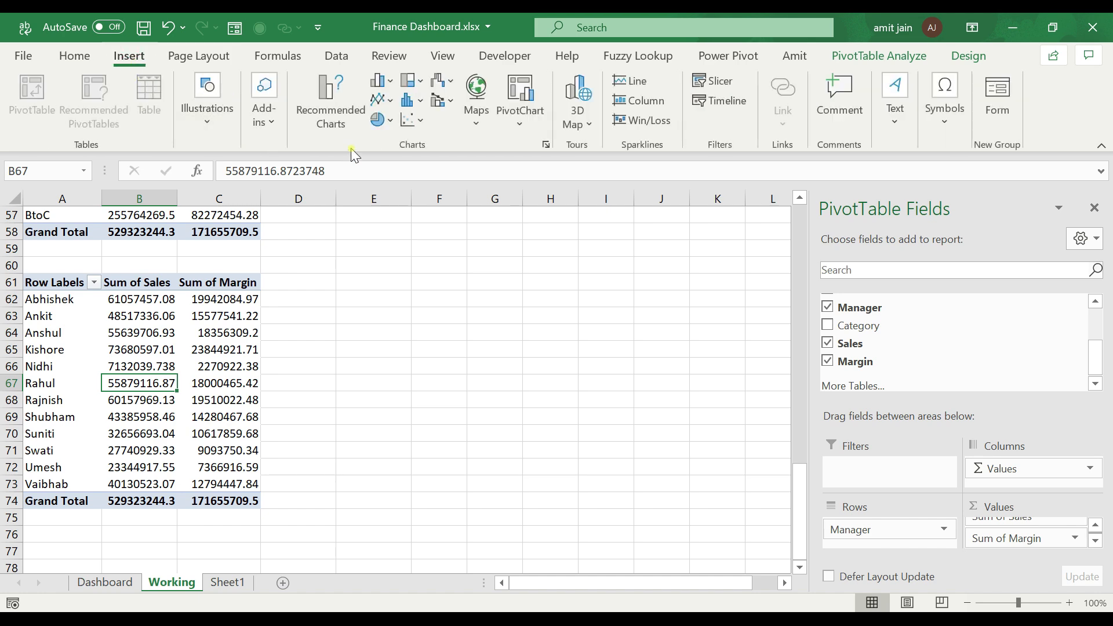
click(387, 81)
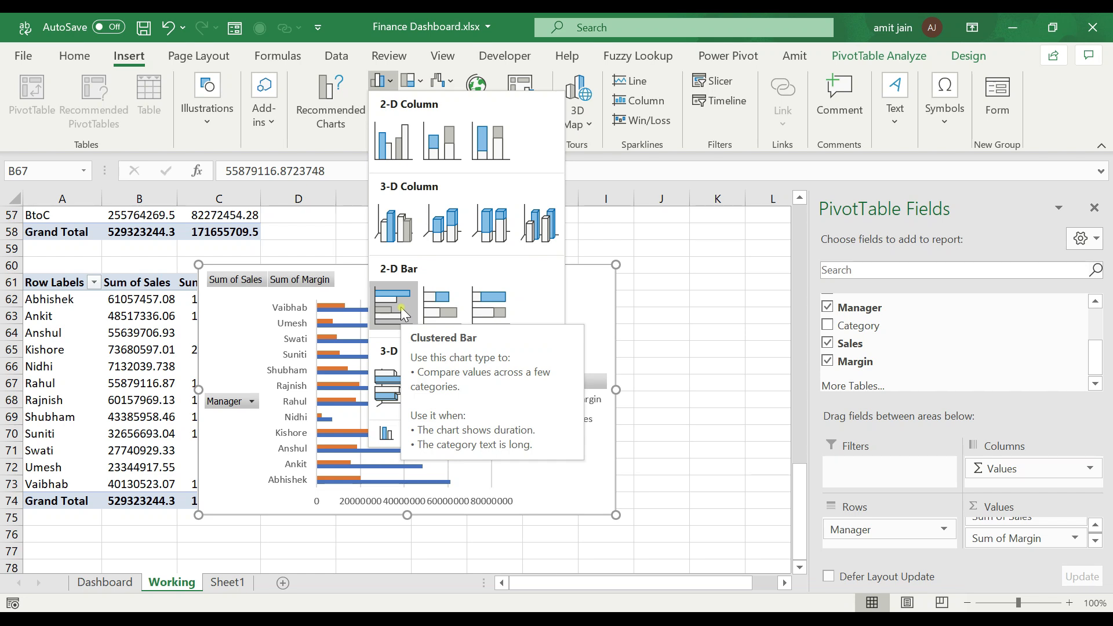
click(439, 310)
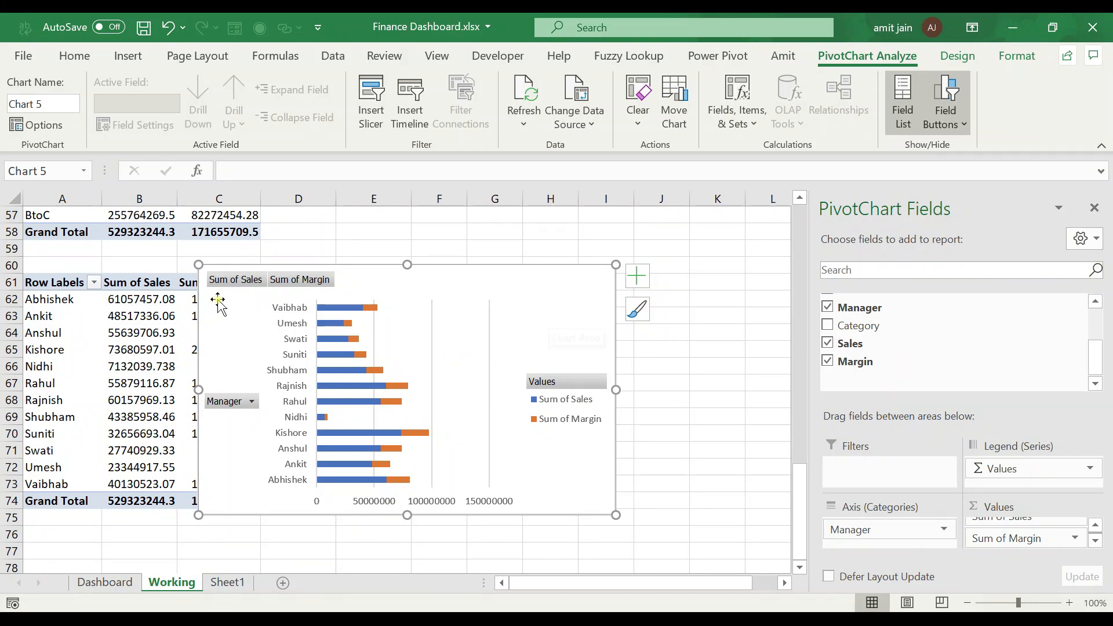
right_click(222, 280)
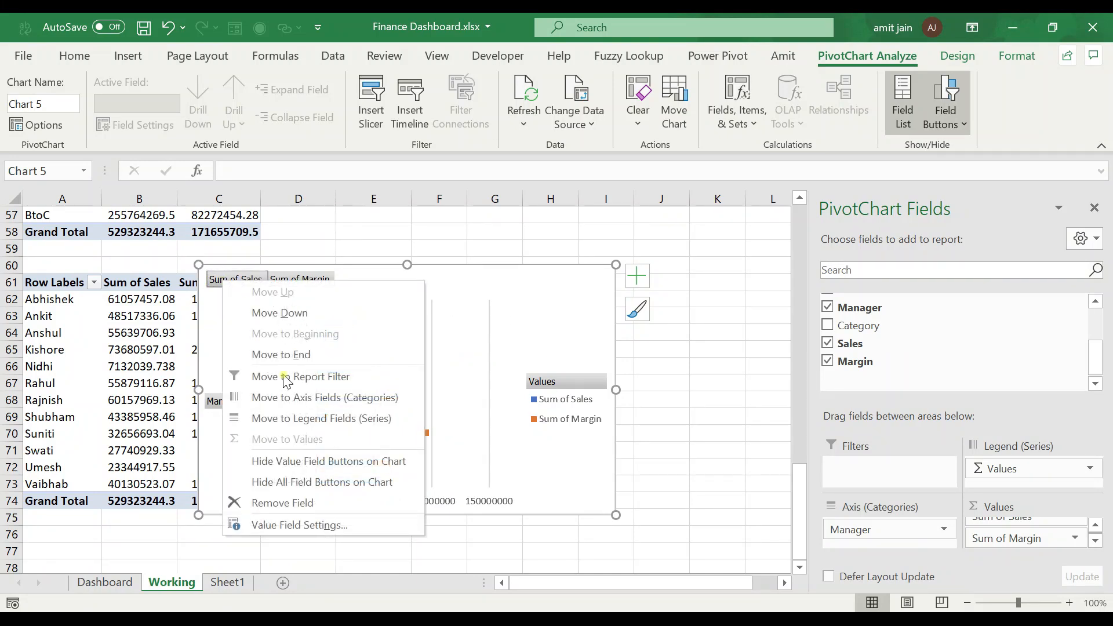
click(287, 480)
Step: Place the manager chart's legend at the top and shift it to the chart's upper-right corner
click(551, 400)
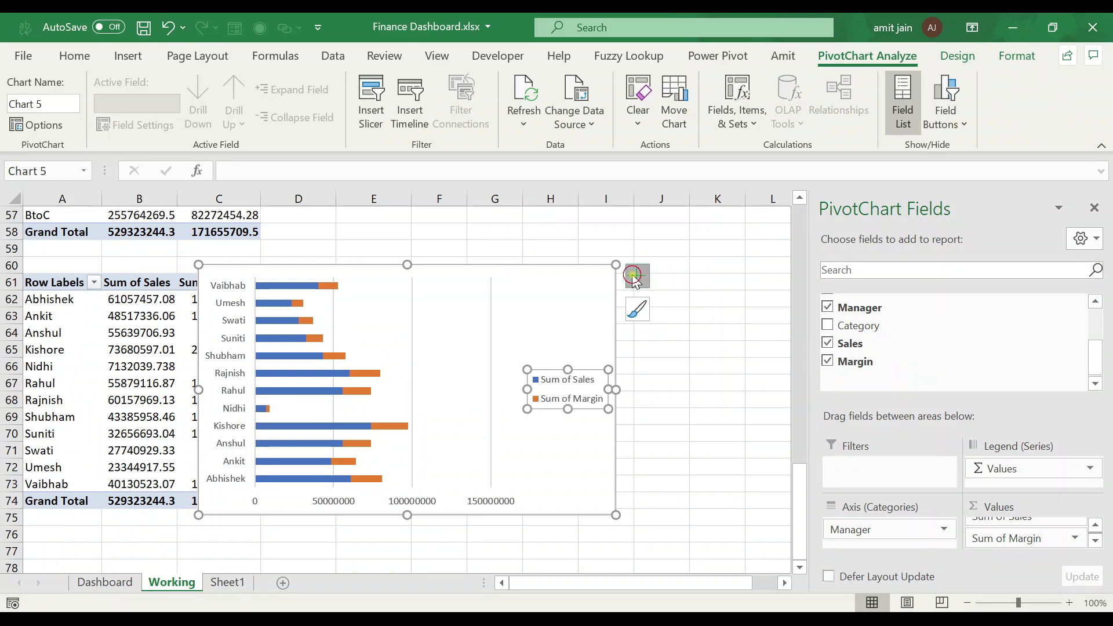
click(637, 276)
click(675, 429)
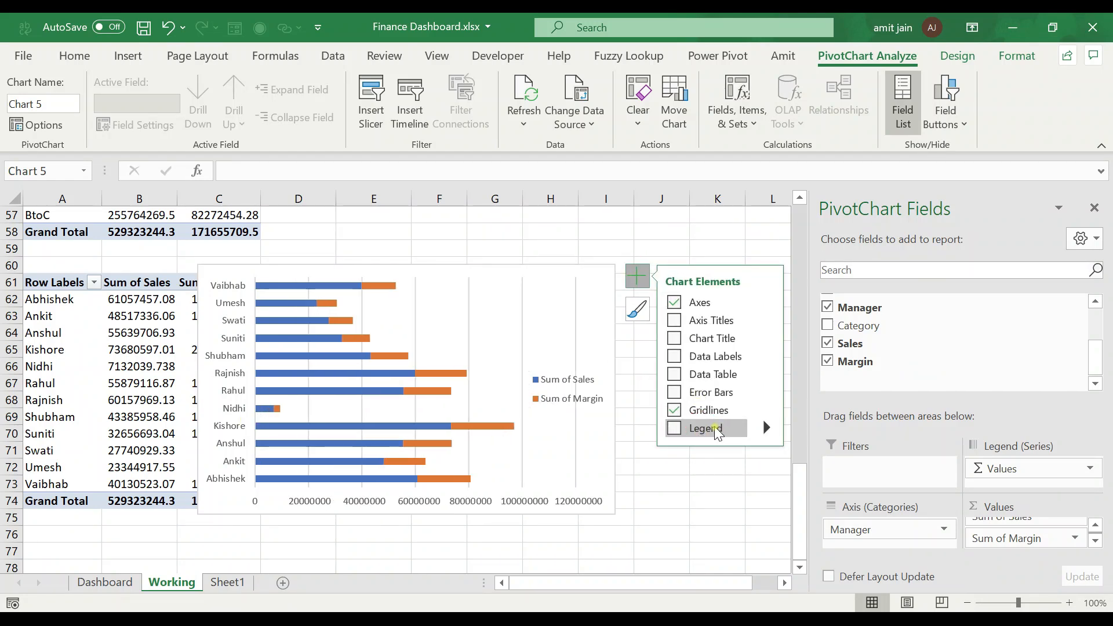
click(677, 430)
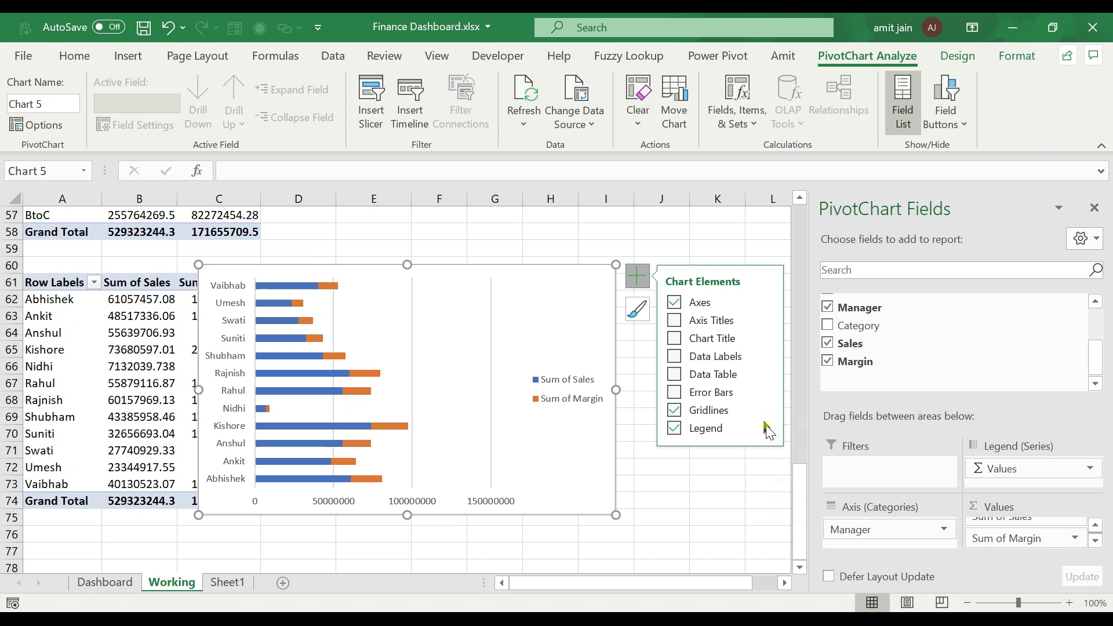
click(766, 428)
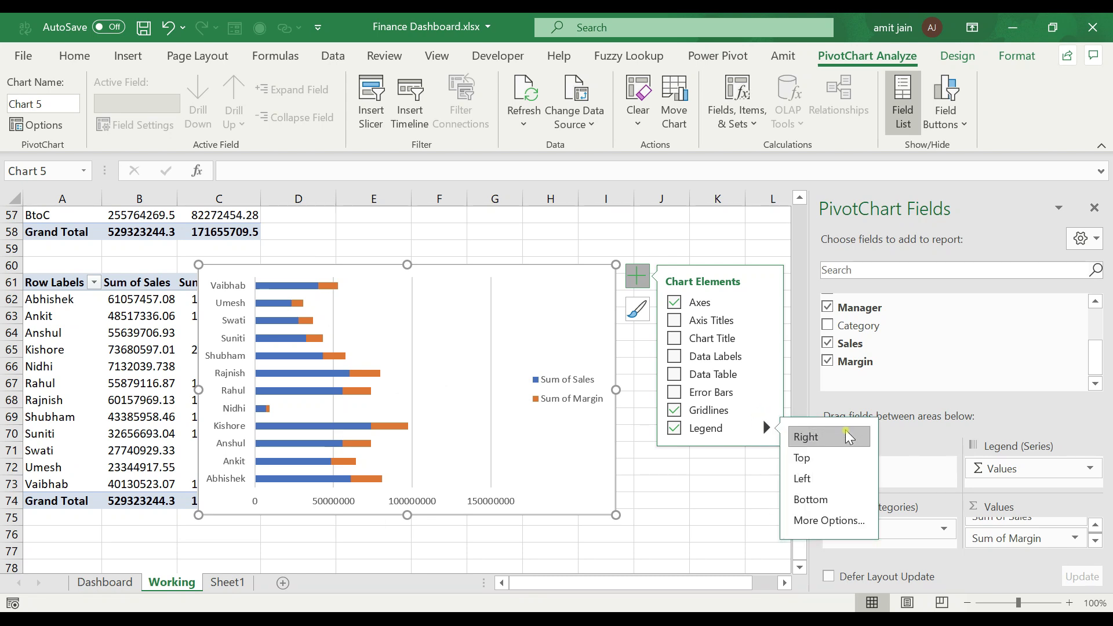
click(814, 458)
click(486, 285)
drag(486, 285, 592, 298)
click(607, 356)
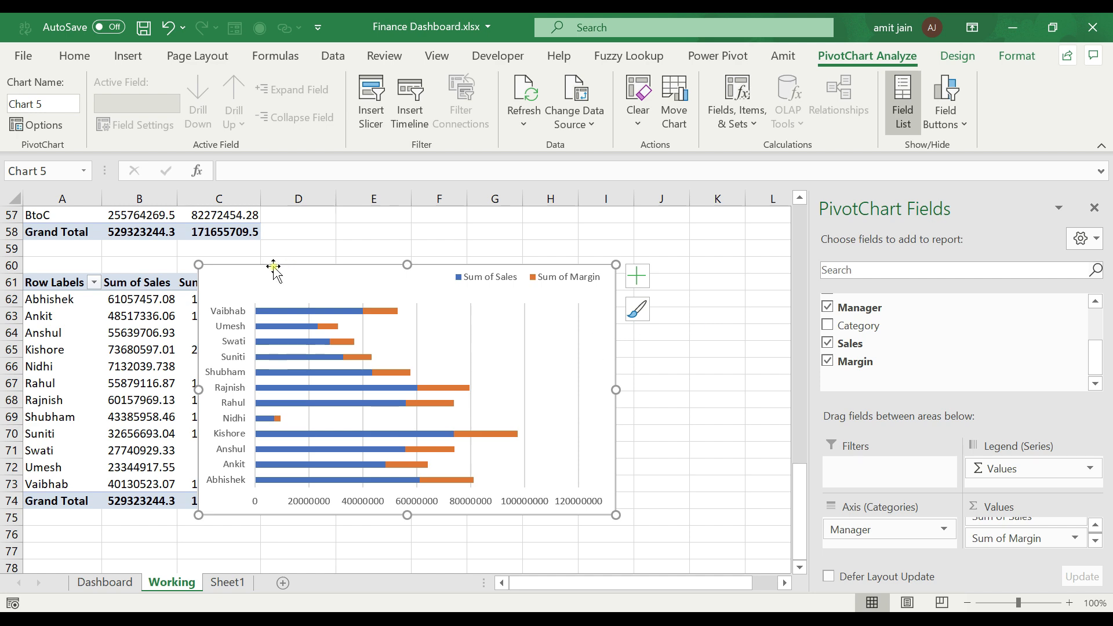
Step: Remove the border line from the manager chart's area
click(754, 384)
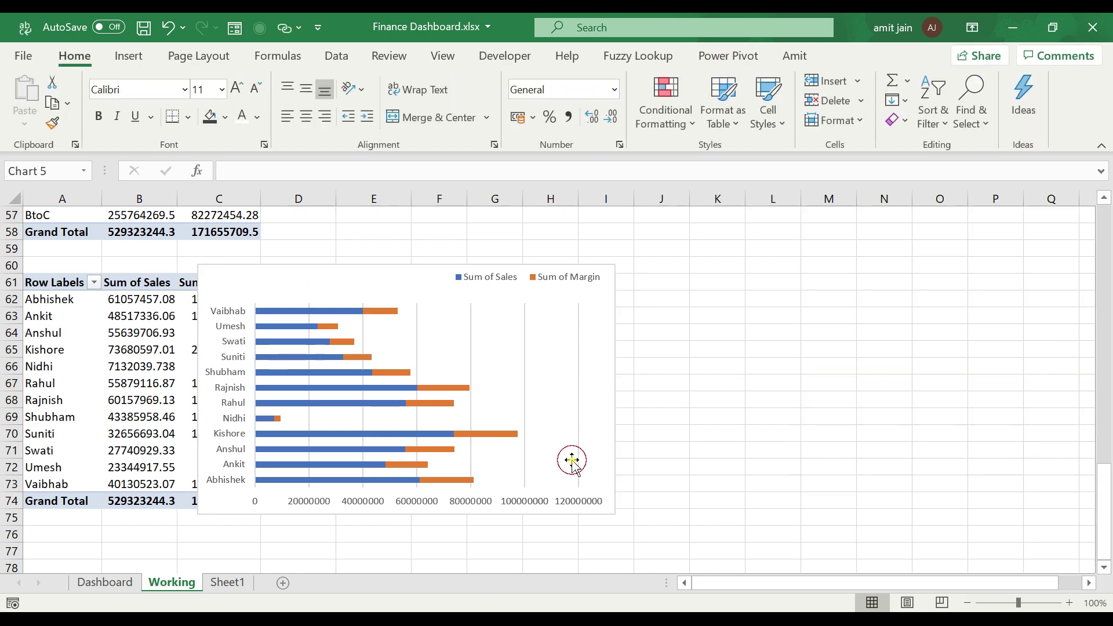
click(572, 461)
click(591, 460)
right_click(591, 460)
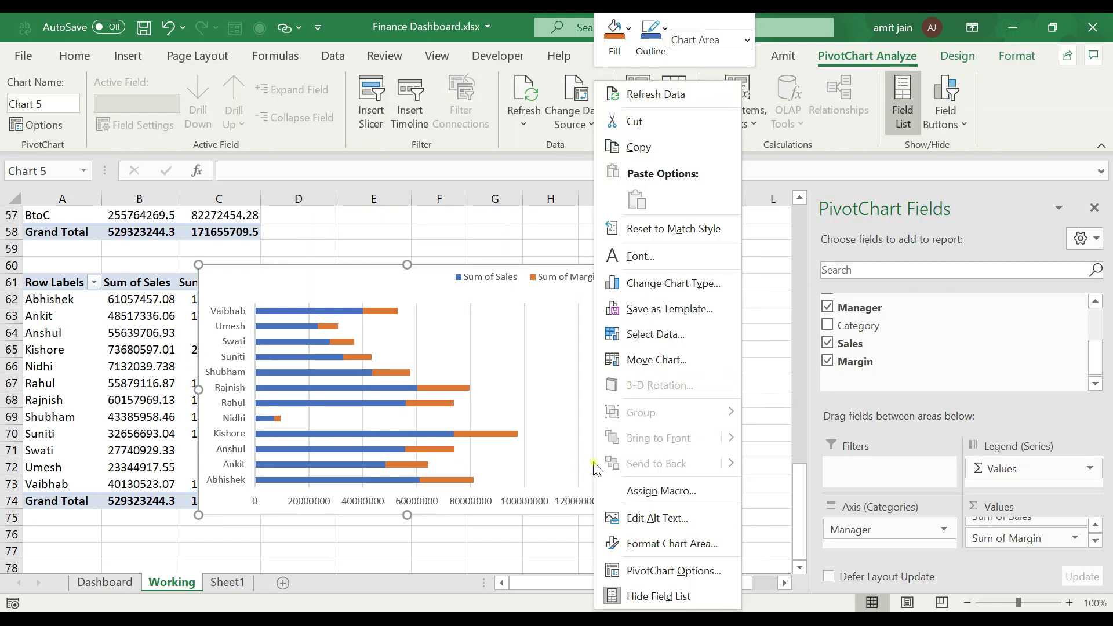
click(659, 551)
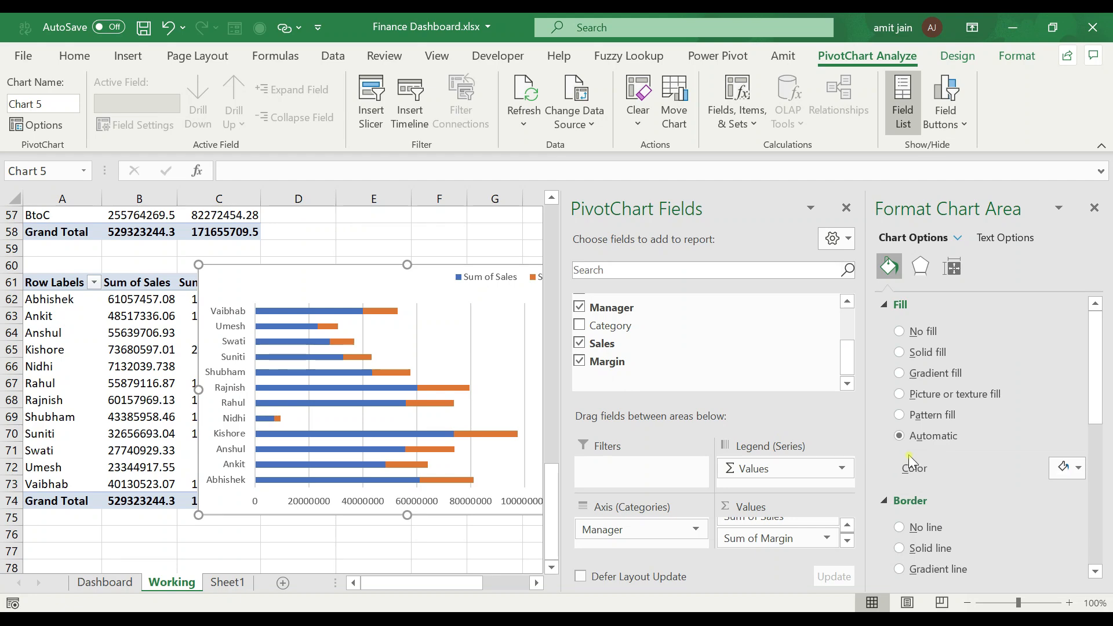
click(899, 527)
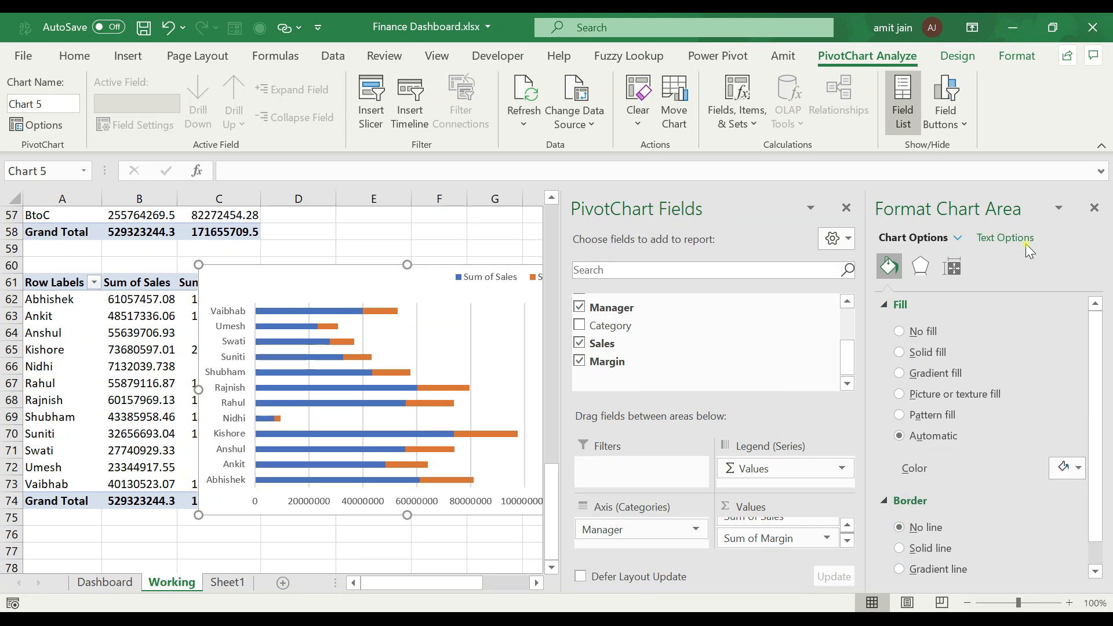
click(1094, 207)
Step: Cut the manager chart and paste it on the Dashboard sheet beside the segment chart, then close the chart's field list
key(Escape)
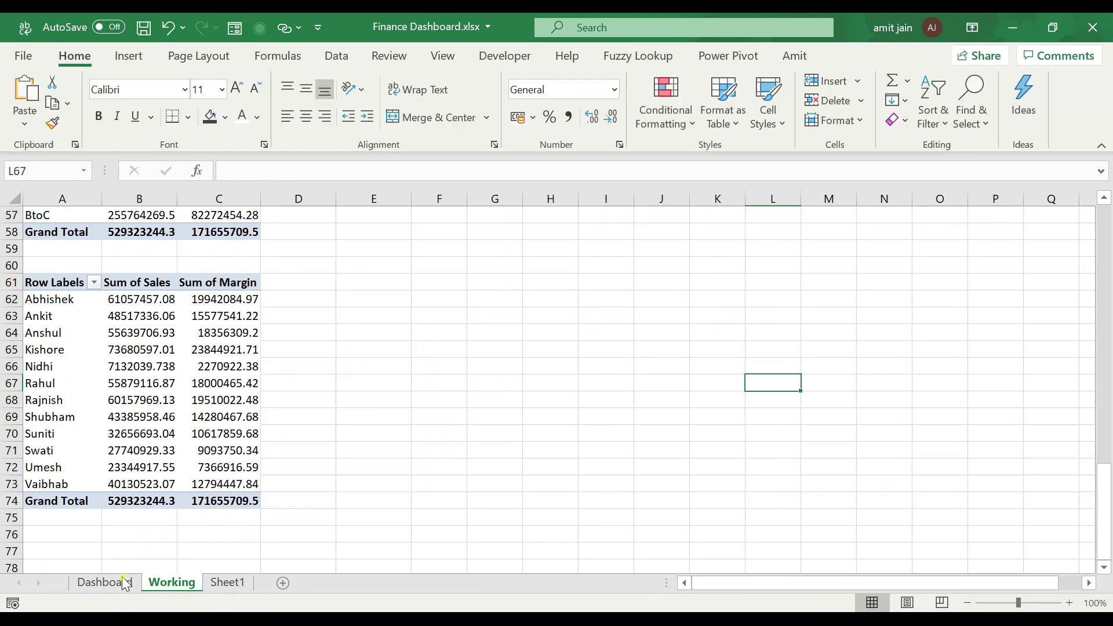
click(123, 584)
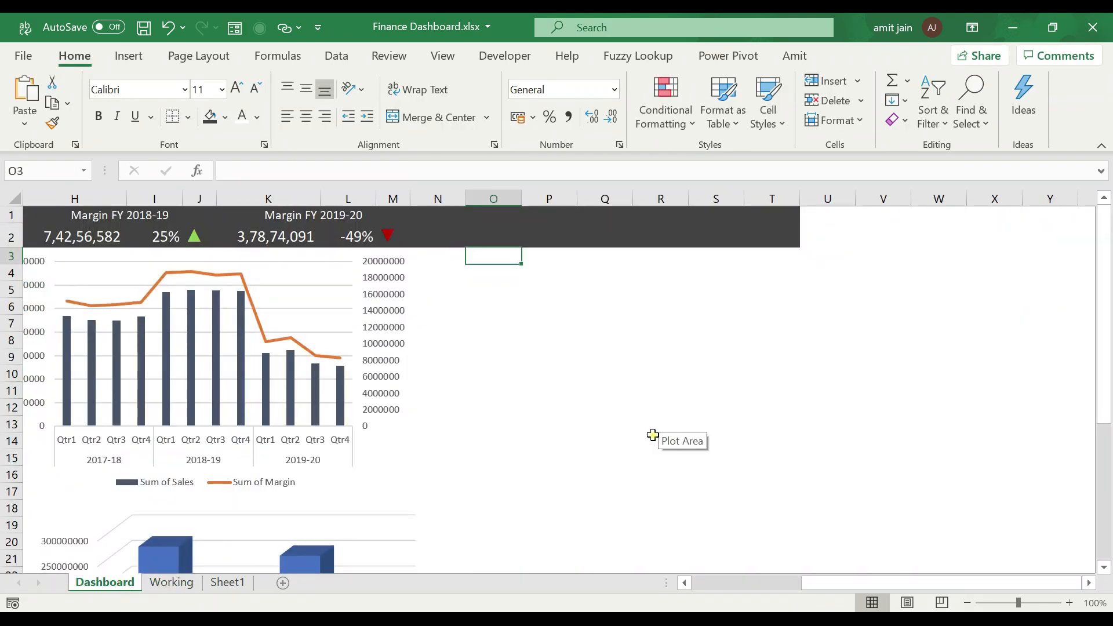
scroll(653, 435, down, 3)
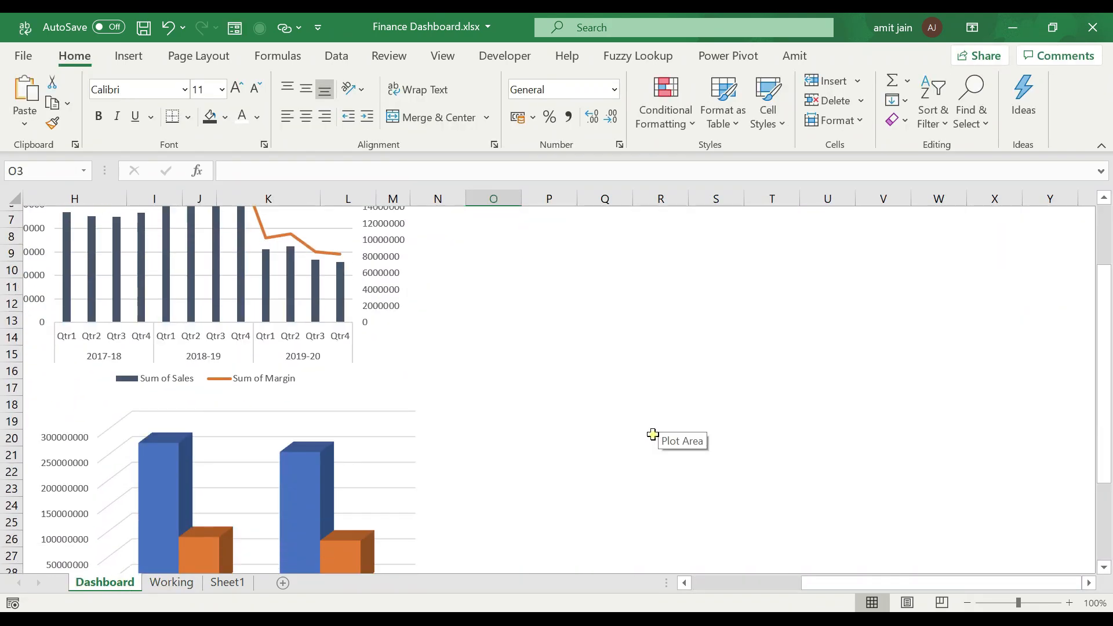
click(464, 298)
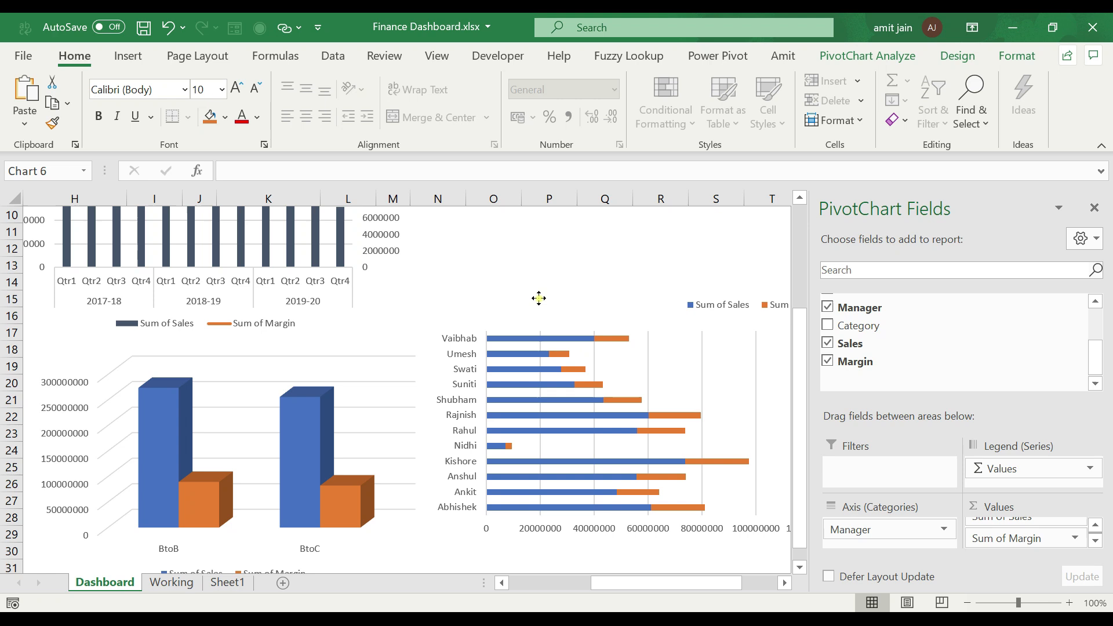
scroll(578, 331, up, 2)
scroll(487, 401, up, 1)
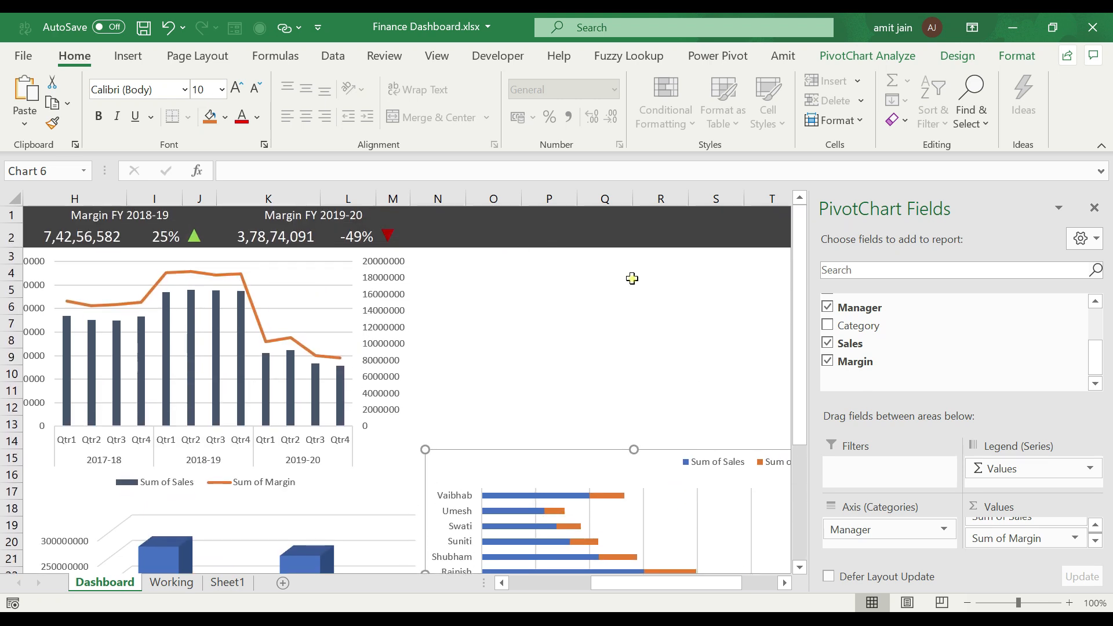
scroll(572, 331, down, 3)
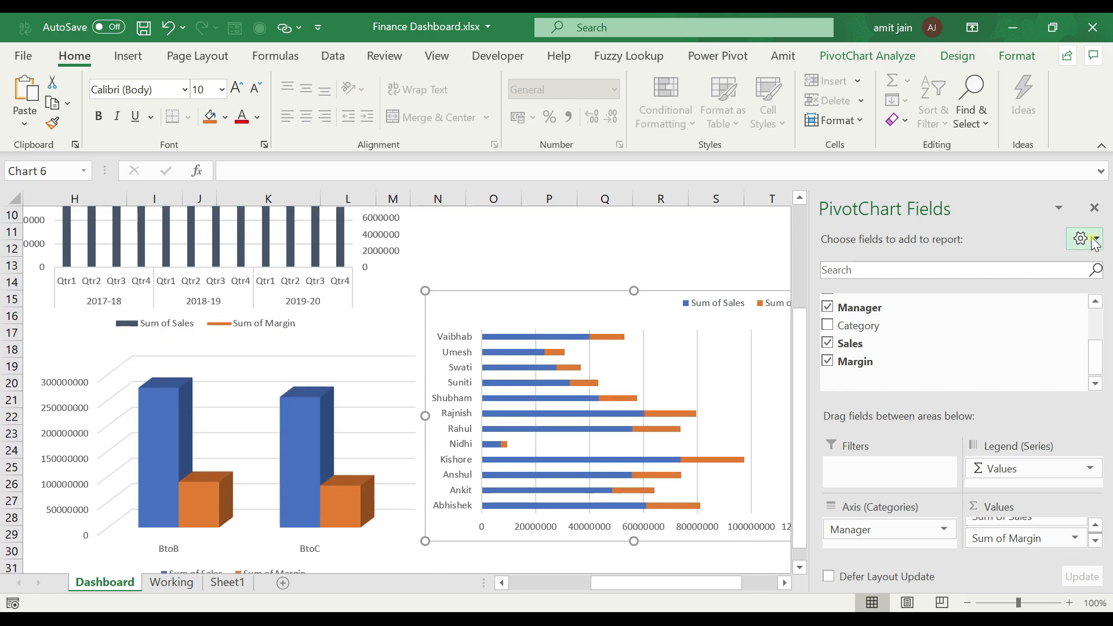
click(1093, 207)
Step: Narrow the Dashboard charts, including the segment chart, and shift the manager chart left to close the gap
drag(902, 583, 784, 603)
scroll(427, 303, up, 1)
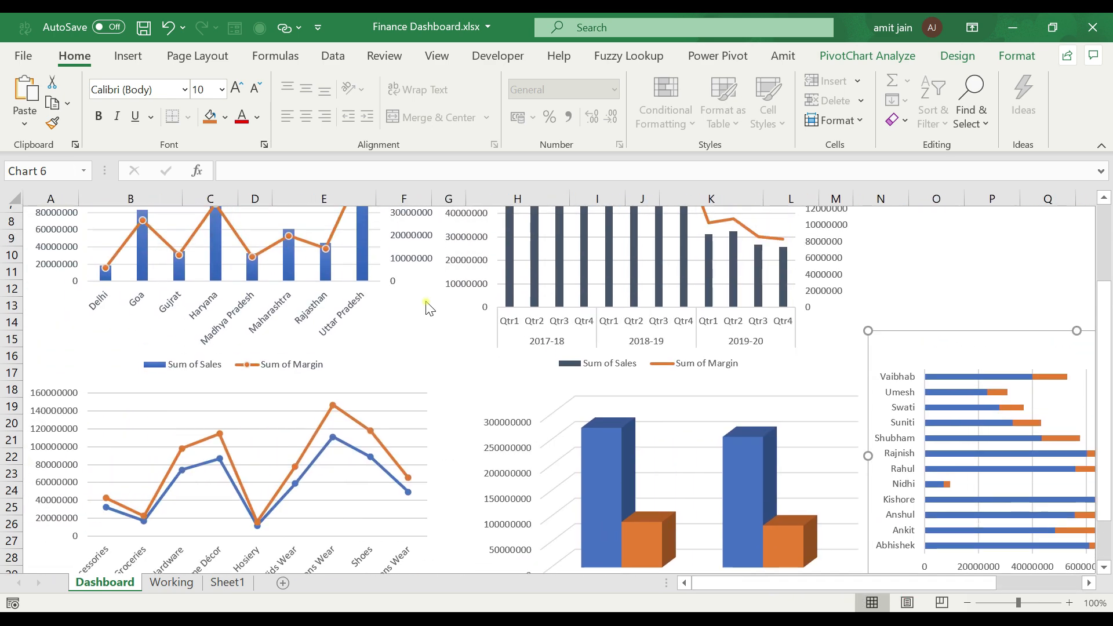
click(429, 303)
scroll(400, 486, down, 2)
click(854, 440)
drag(857, 415, 785, 419)
drag(919, 522, 827, 539)
click(875, 567)
scroll(956, 281, up, 4)
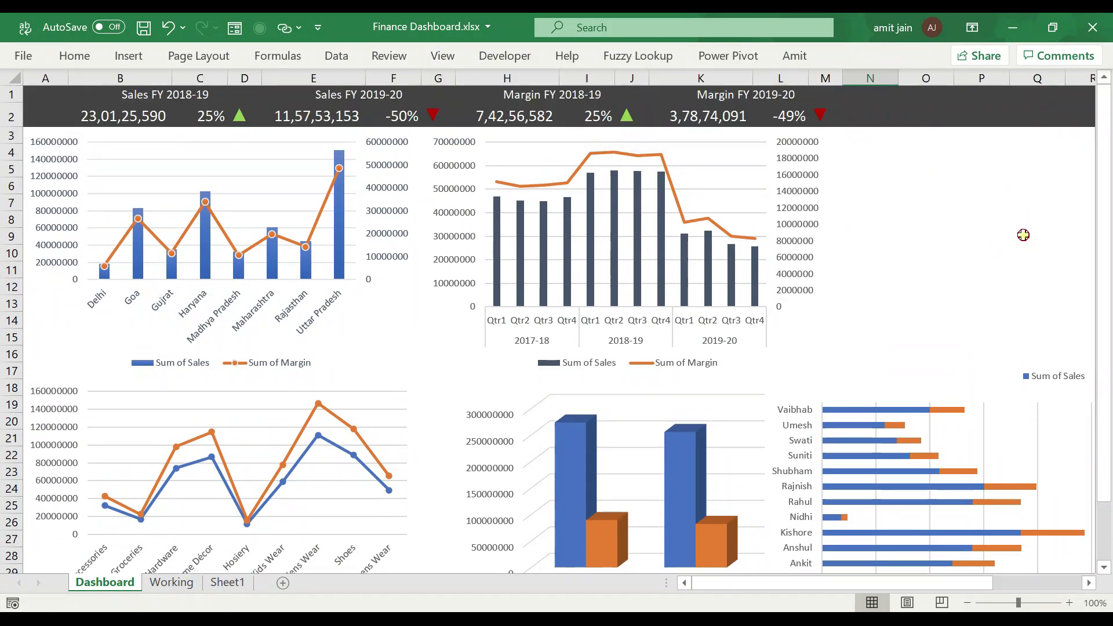
Step: Insert slicers for Month2, Financial Year, Segment, State and Category from the state chart
click(1023, 235)
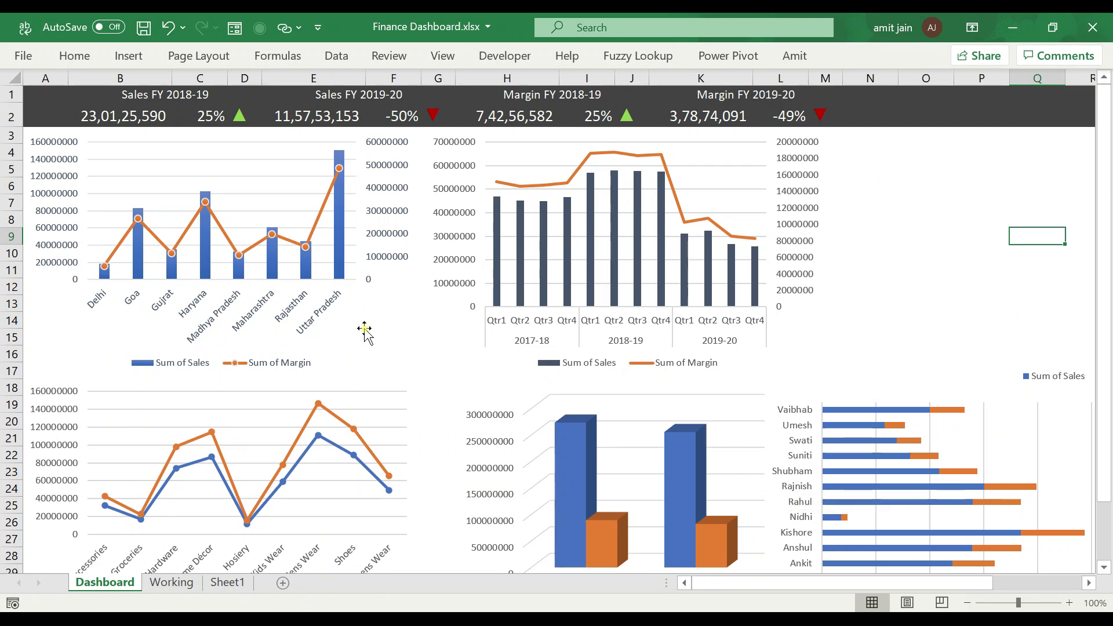
click(363, 371)
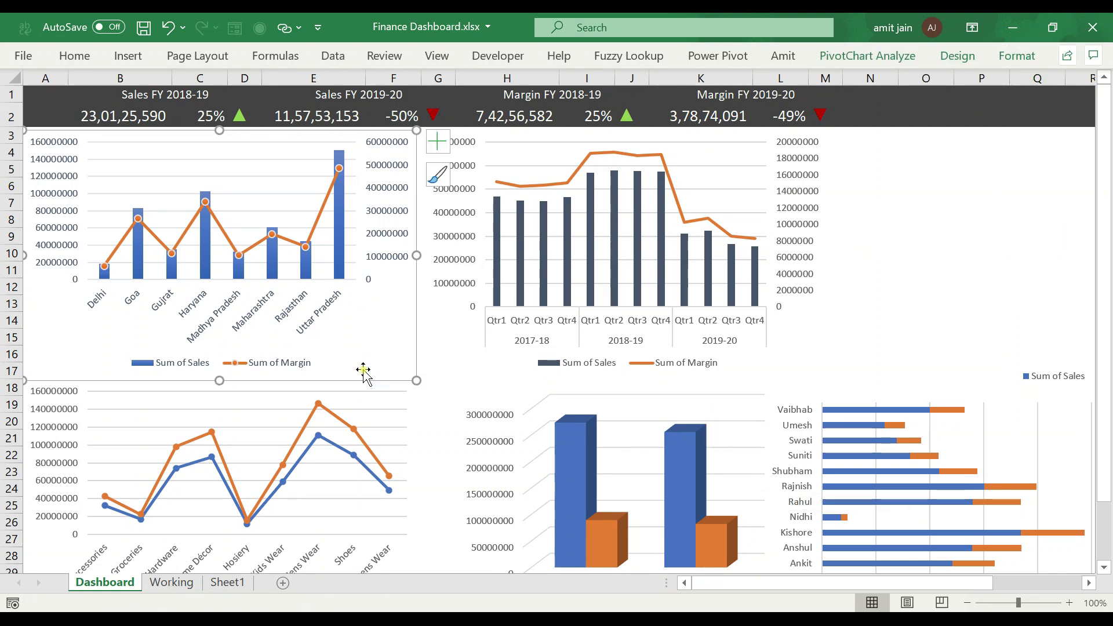
click(135, 61)
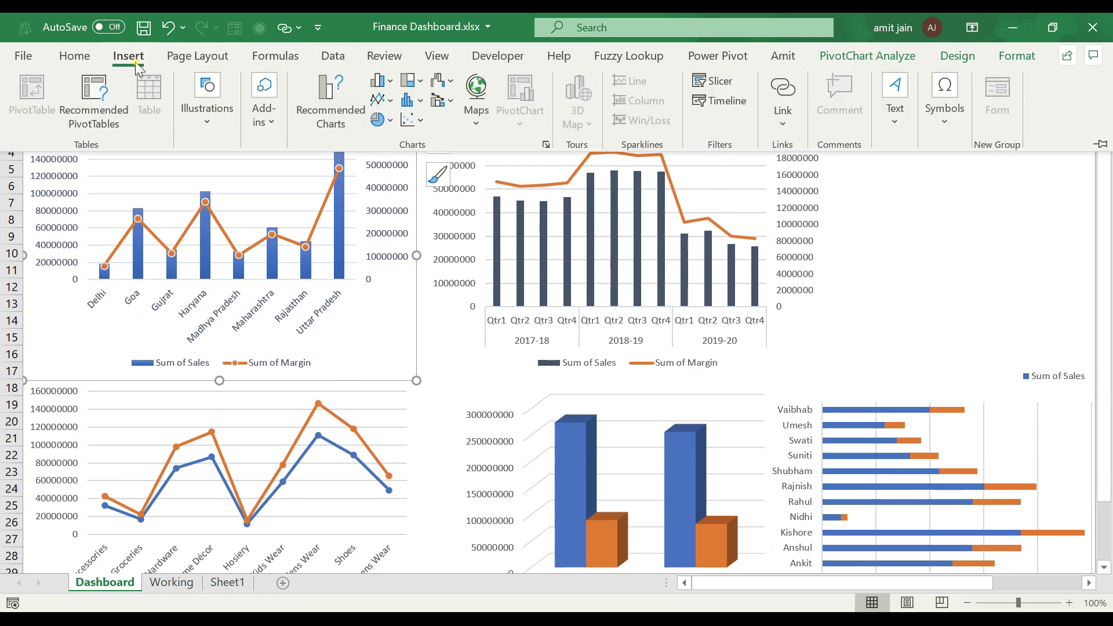
click(709, 83)
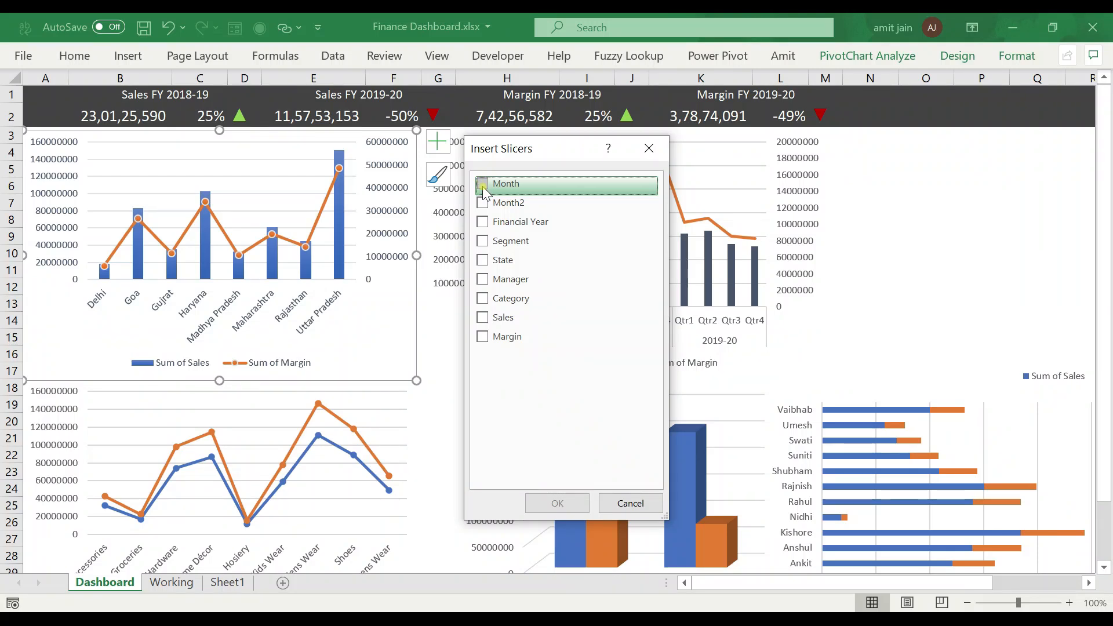
click(488, 206)
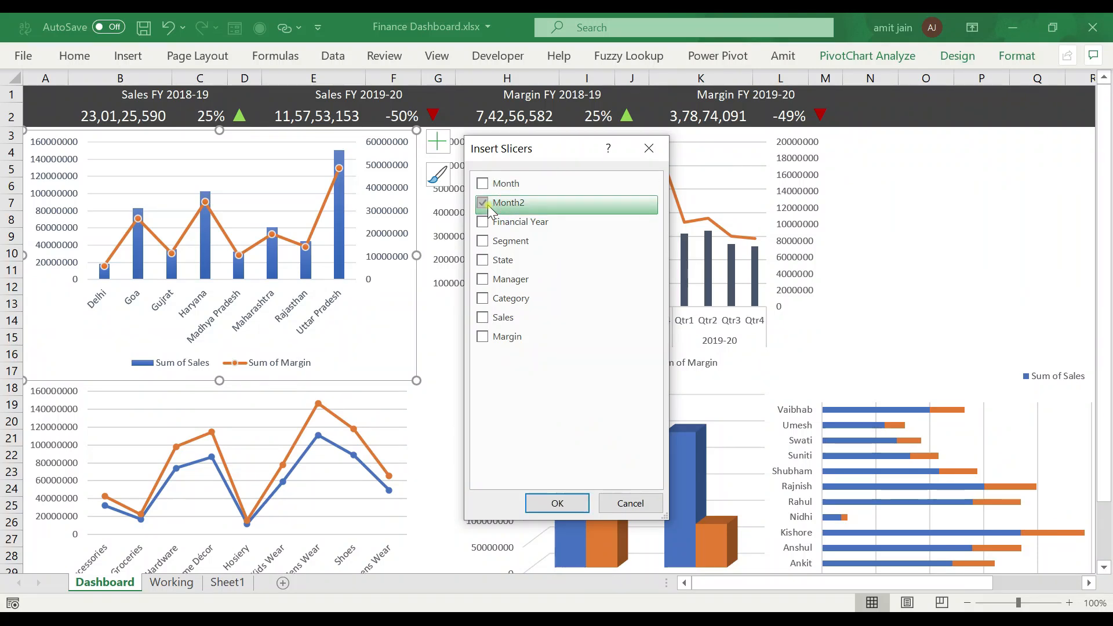
click(487, 224)
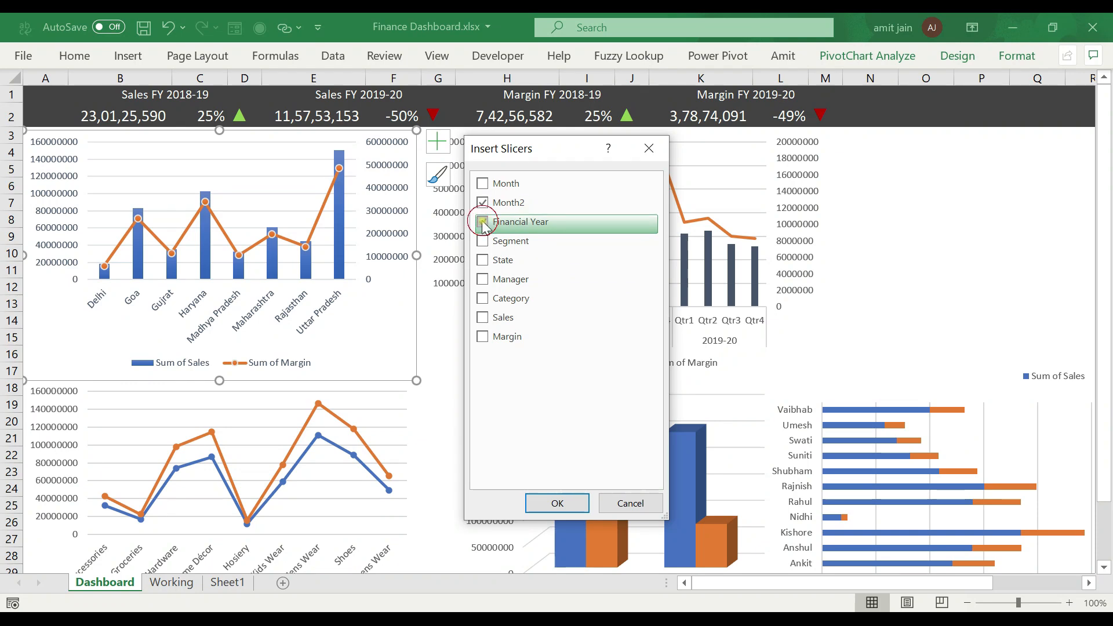
click(483, 260)
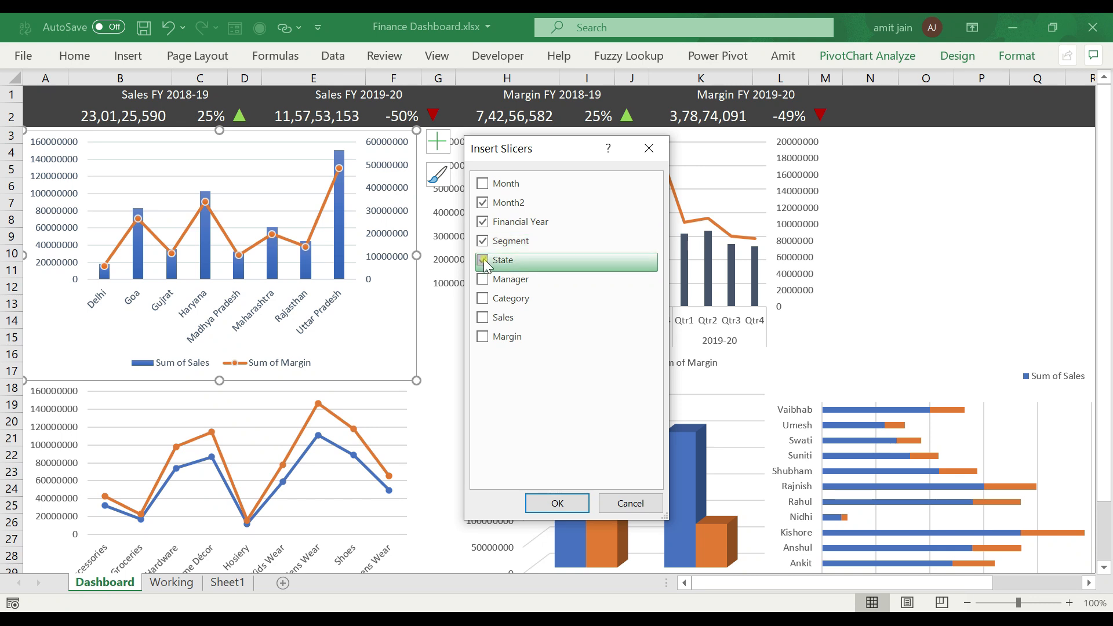
click(483, 298)
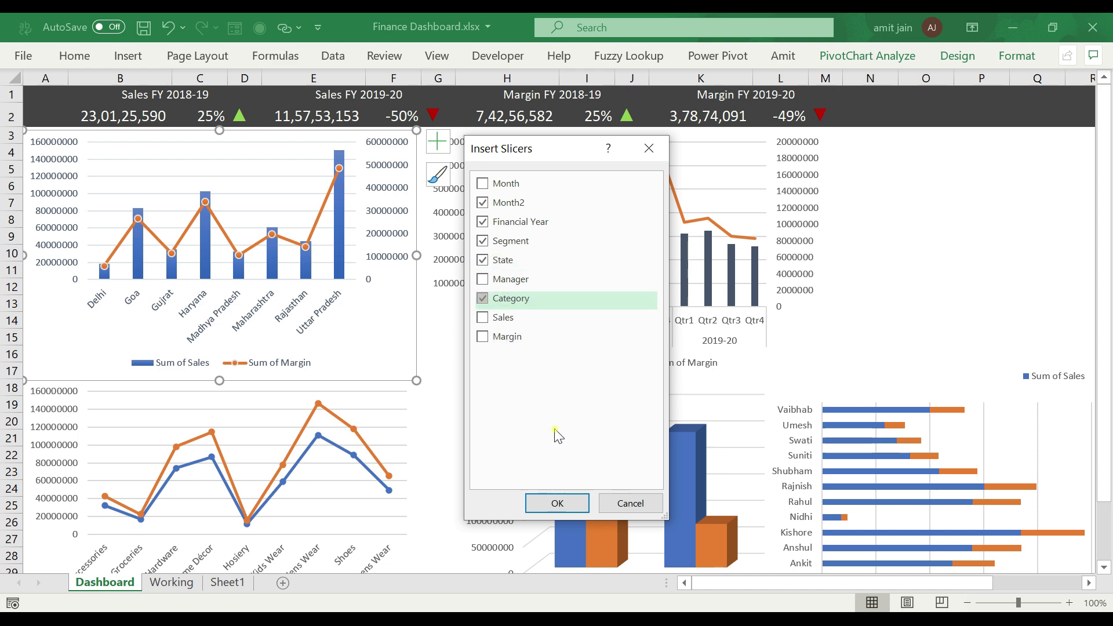
click(554, 502)
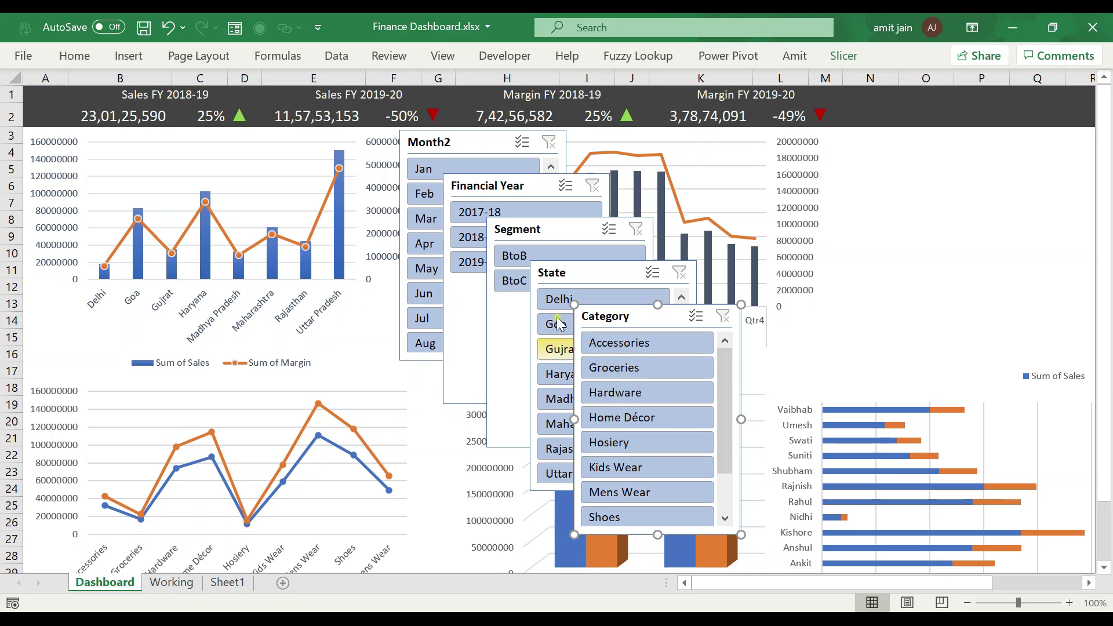
Step: Separate the overlapping Category, State and Segment slicers, placing Segment in the free area right of the quarter chart
drag(603, 316, 320, 347)
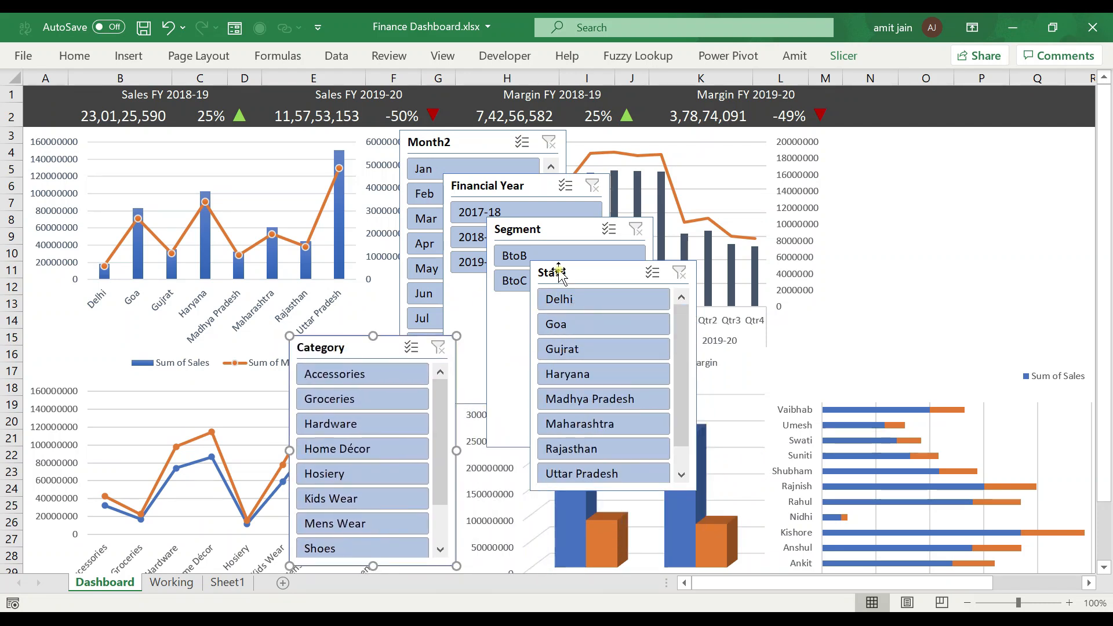
drag(560, 273, 430, 403)
drag(545, 230, 899, 170)
scroll(953, 350, down, 1)
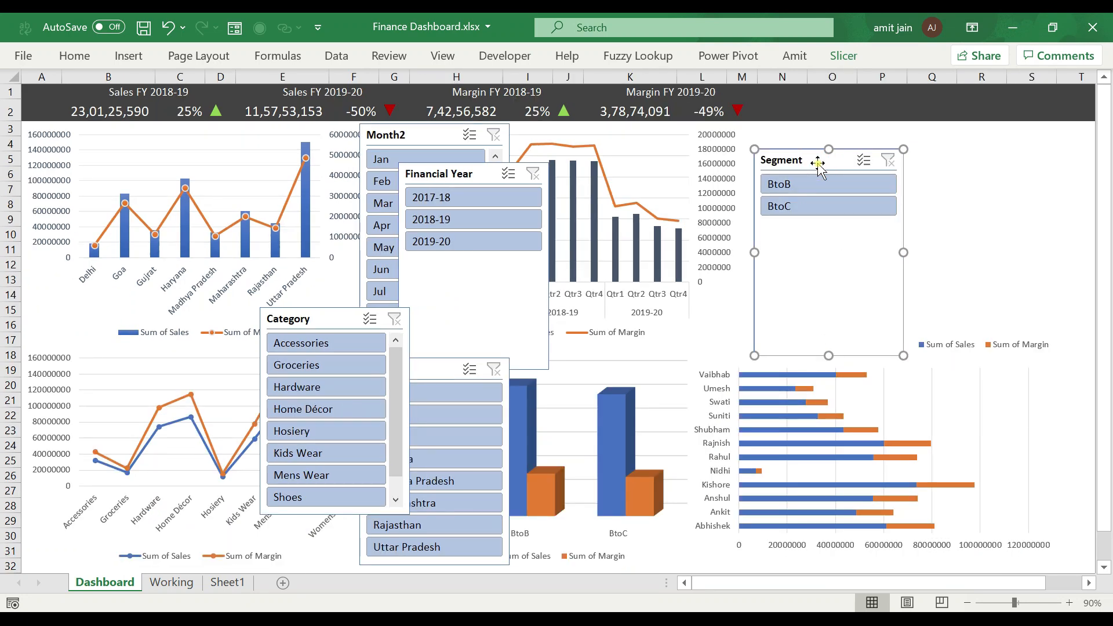
Step: Arrange the Segment slicer in 2 columns and shorten it to fit the single row of buttons
click(844, 56)
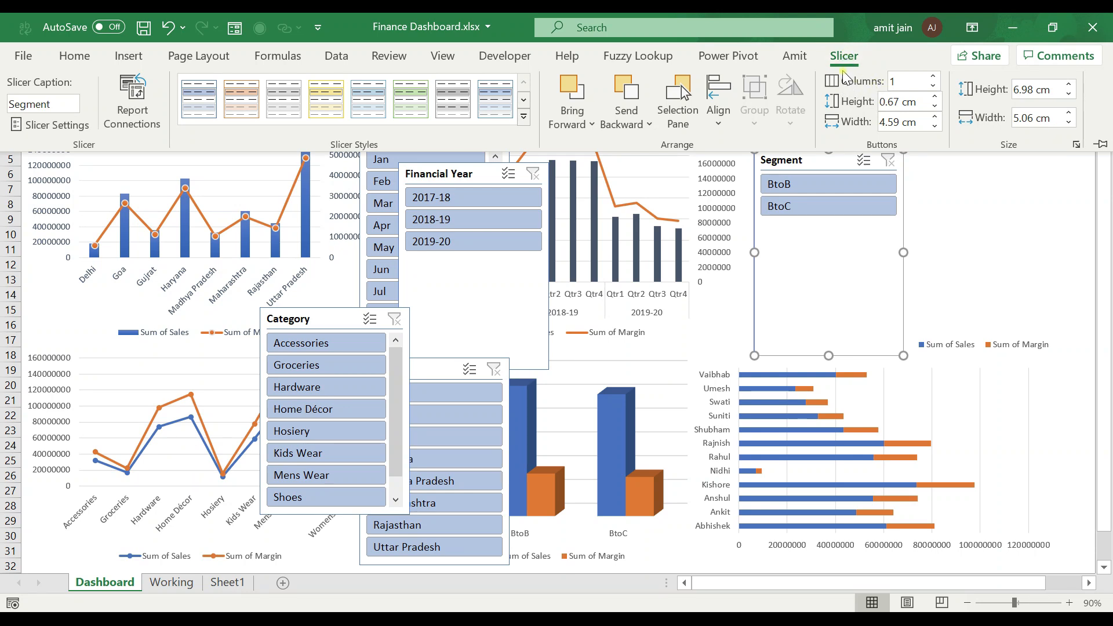
click(903, 79)
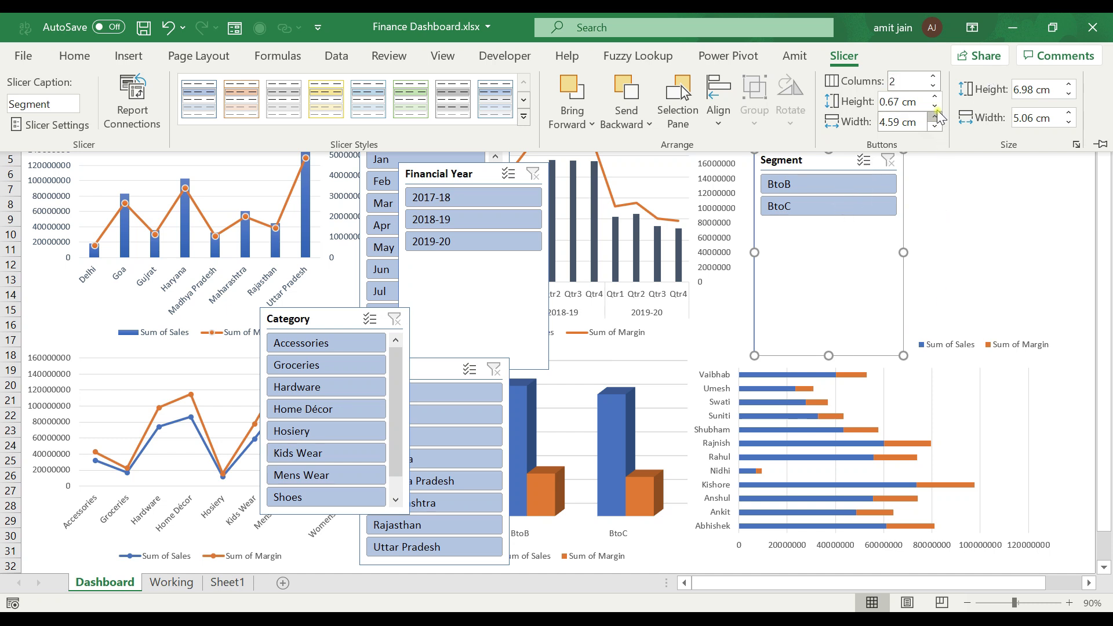
click(990, 214)
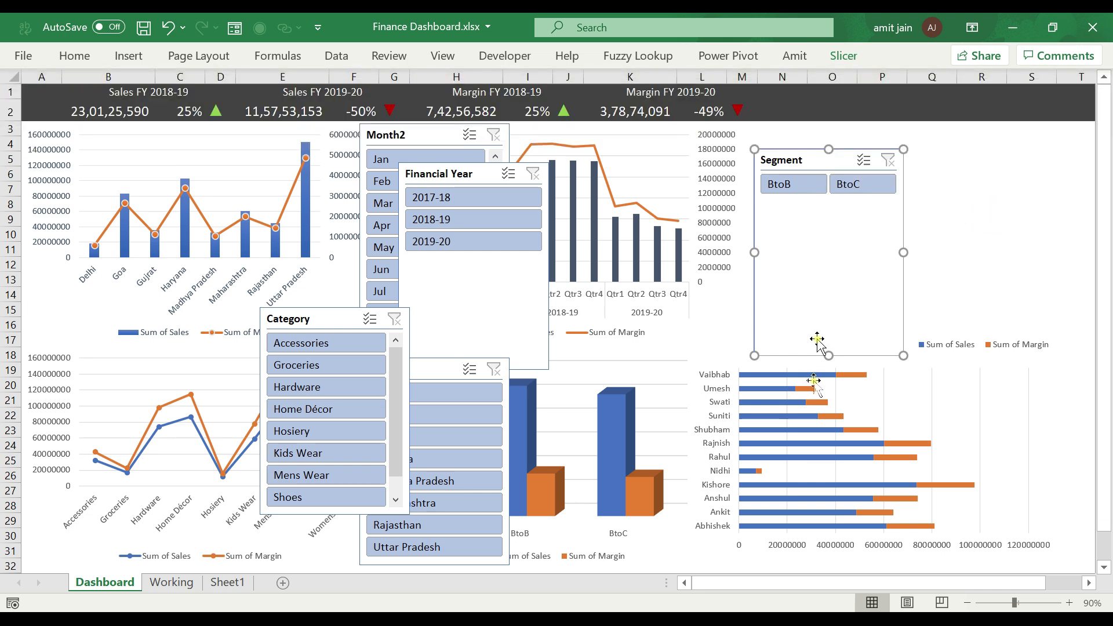
drag(825, 355, 828, 206)
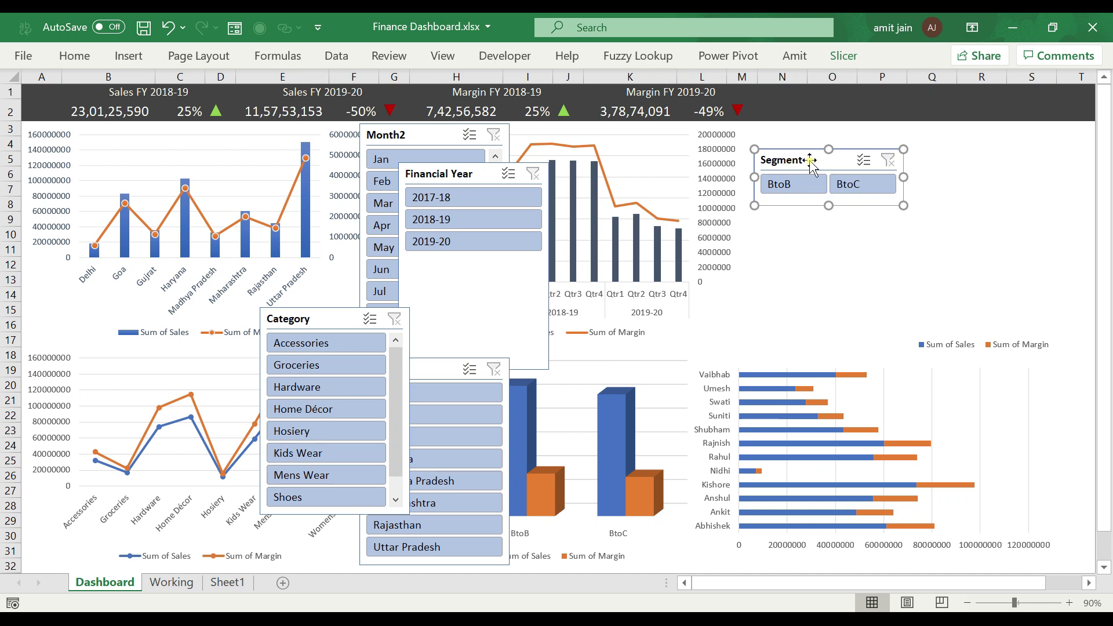
Step: Turn off the Segment slicer's header display and hide its items with no data
right_click(810, 163)
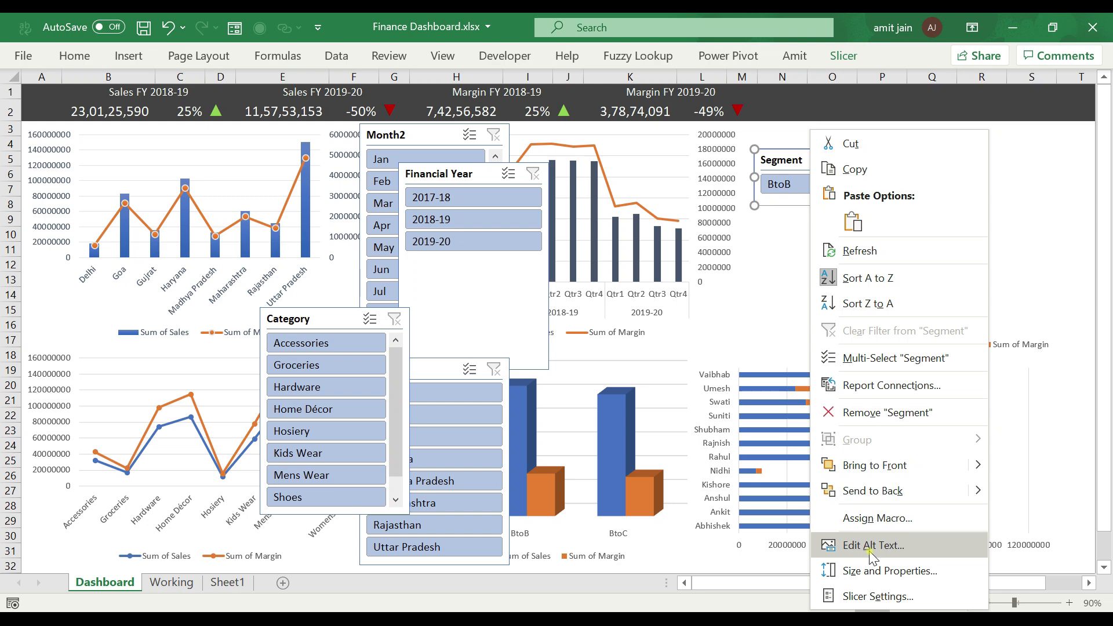
click(877, 596)
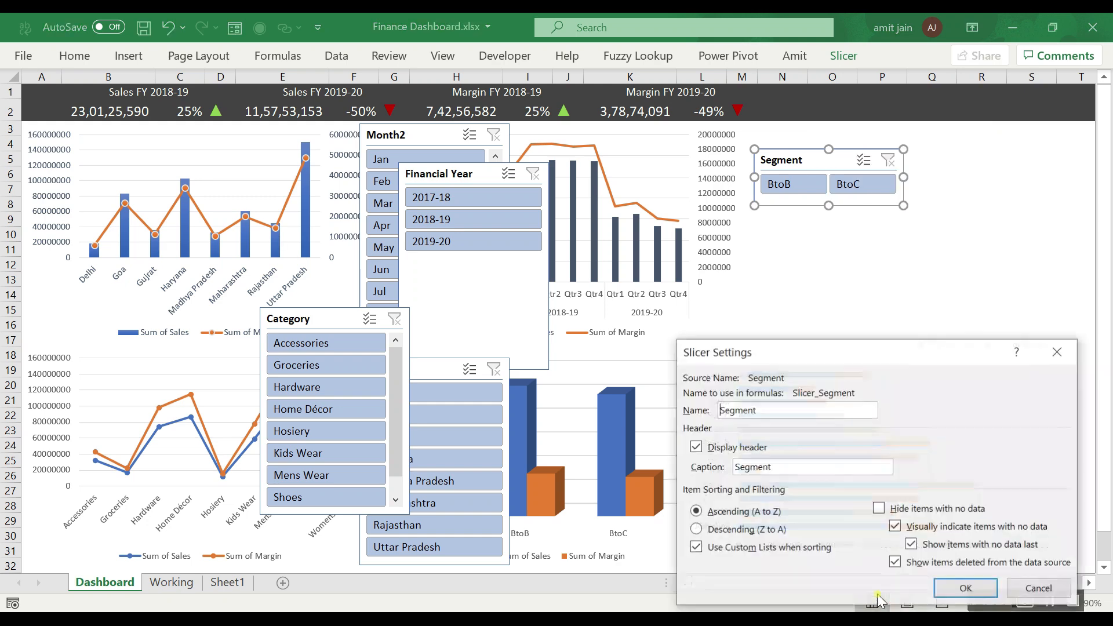
click(697, 448)
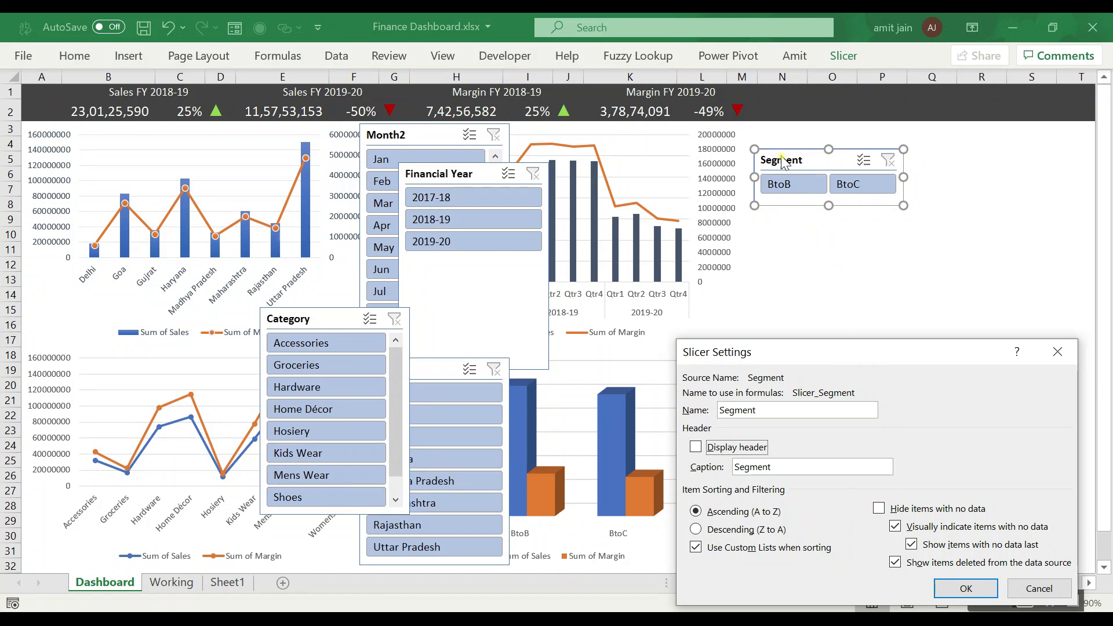
click(881, 510)
click(963, 589)
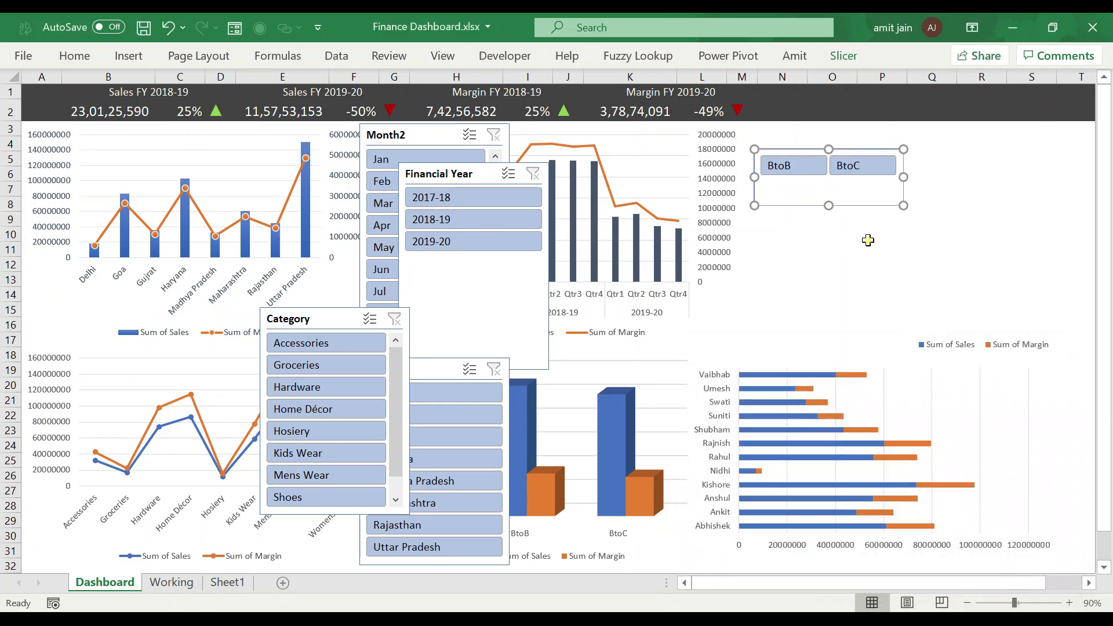
Step: Place the Segment slicer in the dark header band after Margin FY 2019-20 and shrink it around its two buttons
drag(823, 186, 829, 123)
click(831, 177)
click(901, 155)
click(879, 122)
drag(903, 107, 848, 107)
Step: Move the Financial Year slicer to the free area above the manager chart and arrange it in 3 columns
mouse_move(450, 178)
mouse_down()
mouse_move(786, 199)
mouse_move(873, 180)
mouse_up()
click(852, 60)
click(896, 82)
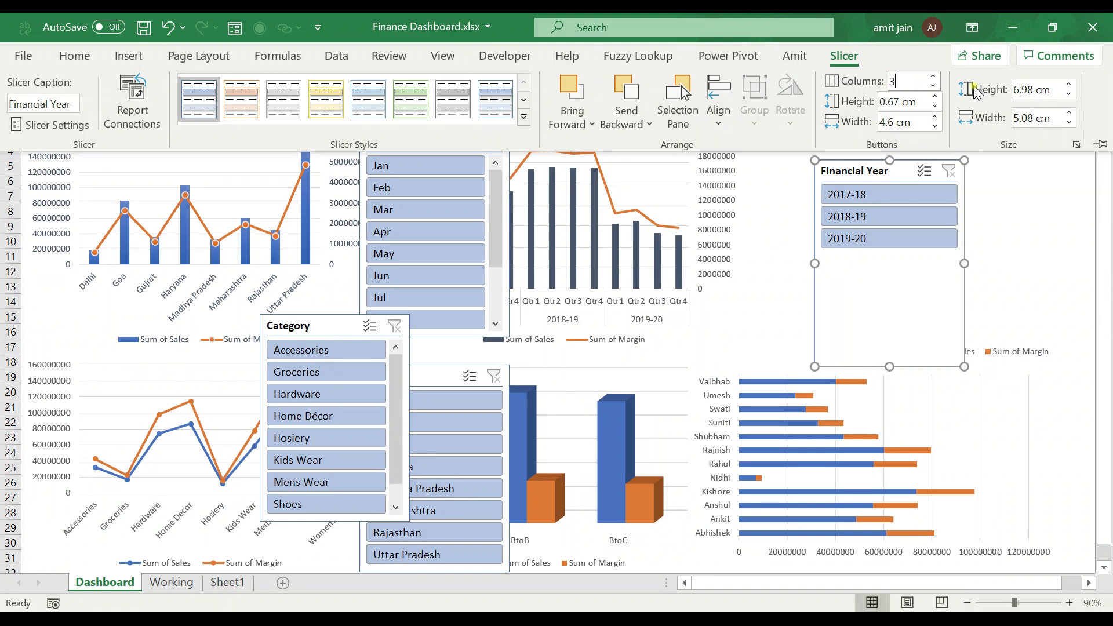
key(Return)
Step: Widen the Financial Year slicer and reduce its height to fit one row of year buttons
click(954, 281)
drag(964, 264, 1009, 268)
drag(911, 366, 912, 222)
Step: Hide the Financial Year slicer's header and its items with no data, and fit it into the dark header band beside the Segment slicer
right_click(931, 169)
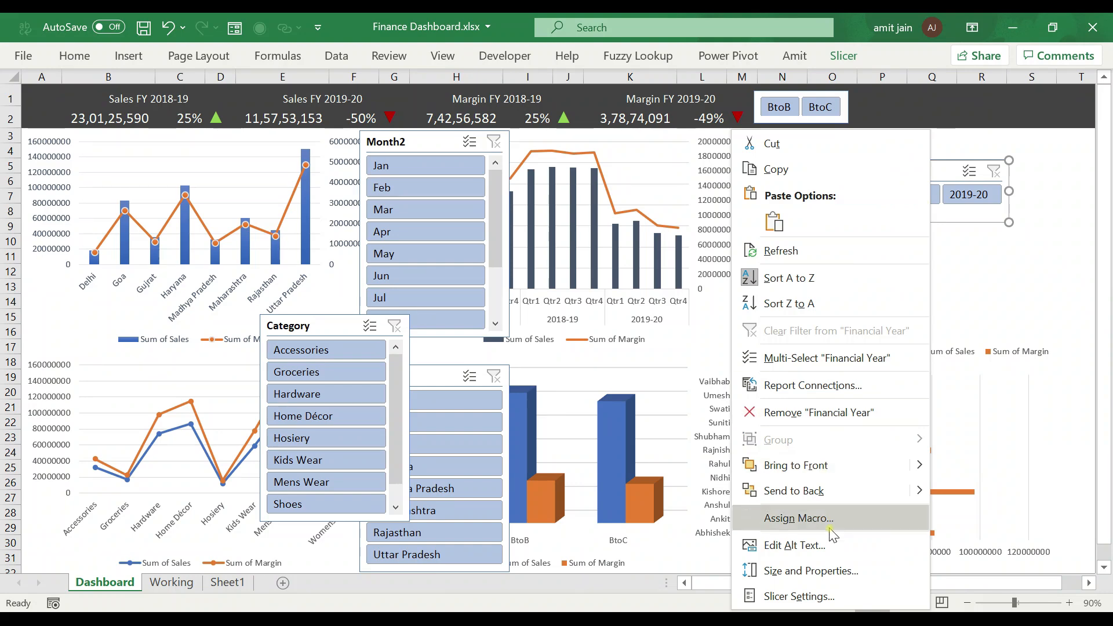
click(815, 592)
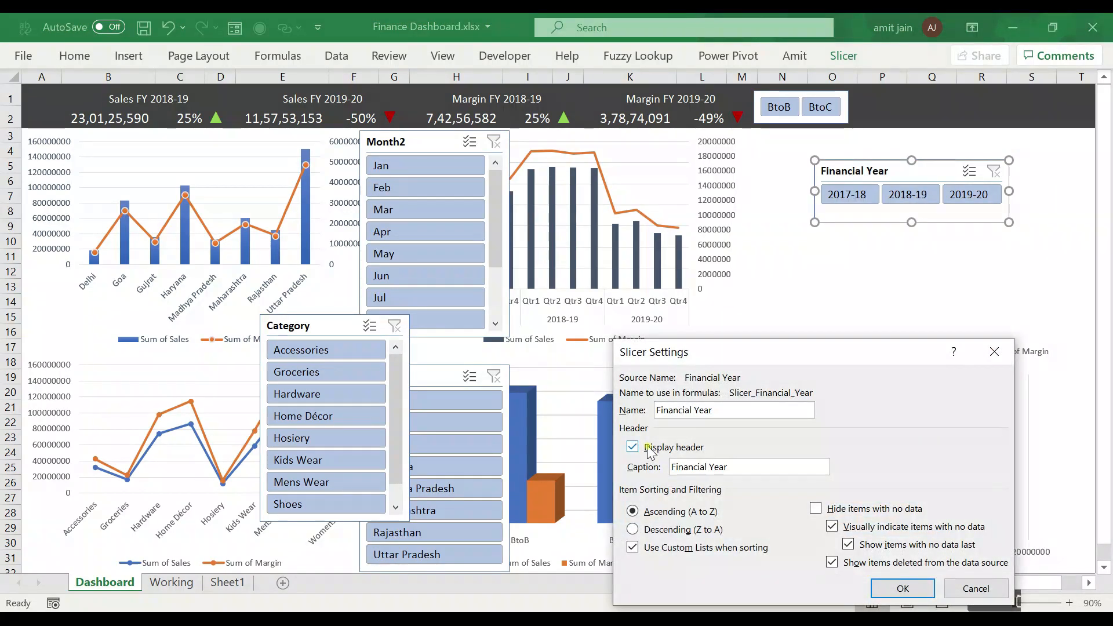
click(632, 447)
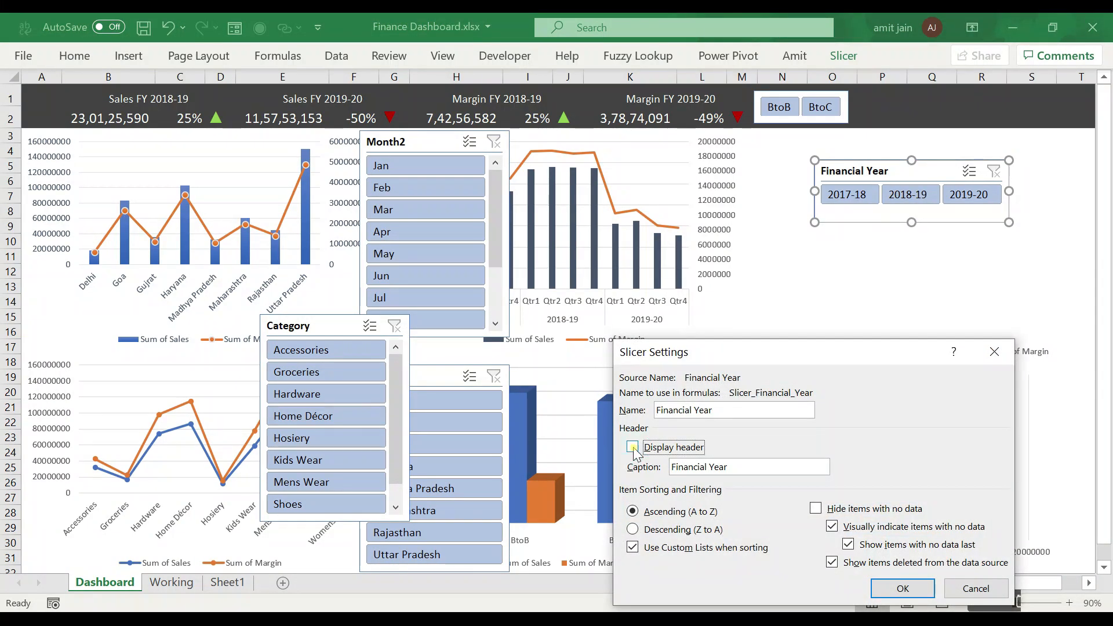
click(816, 510)
click(916, 588)
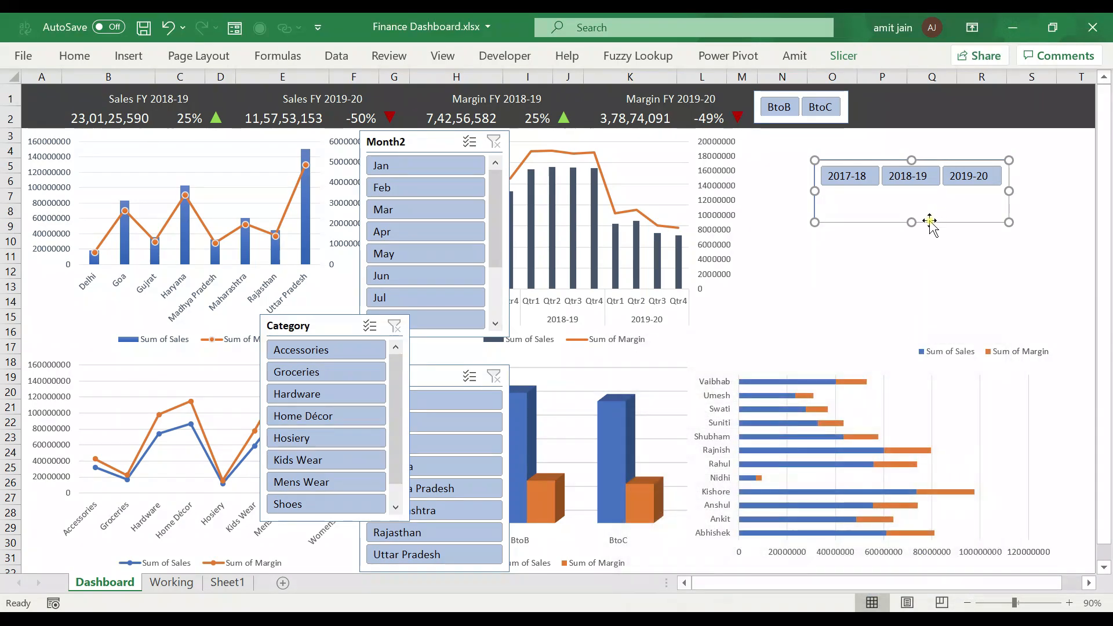
drag(911, 221, 909, 119)
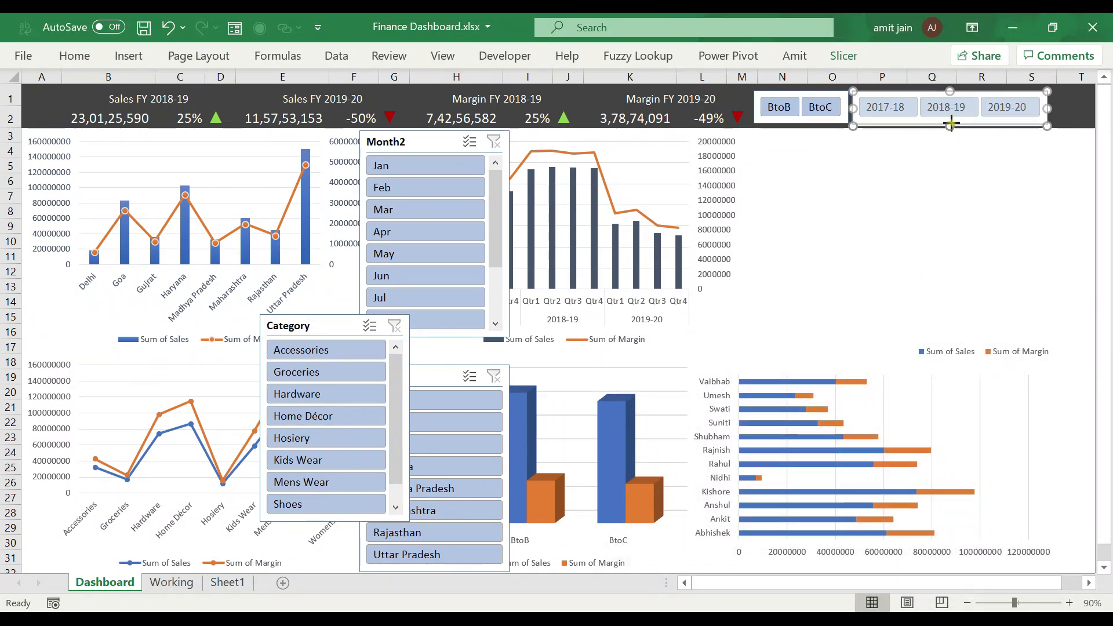
click(932, 166)
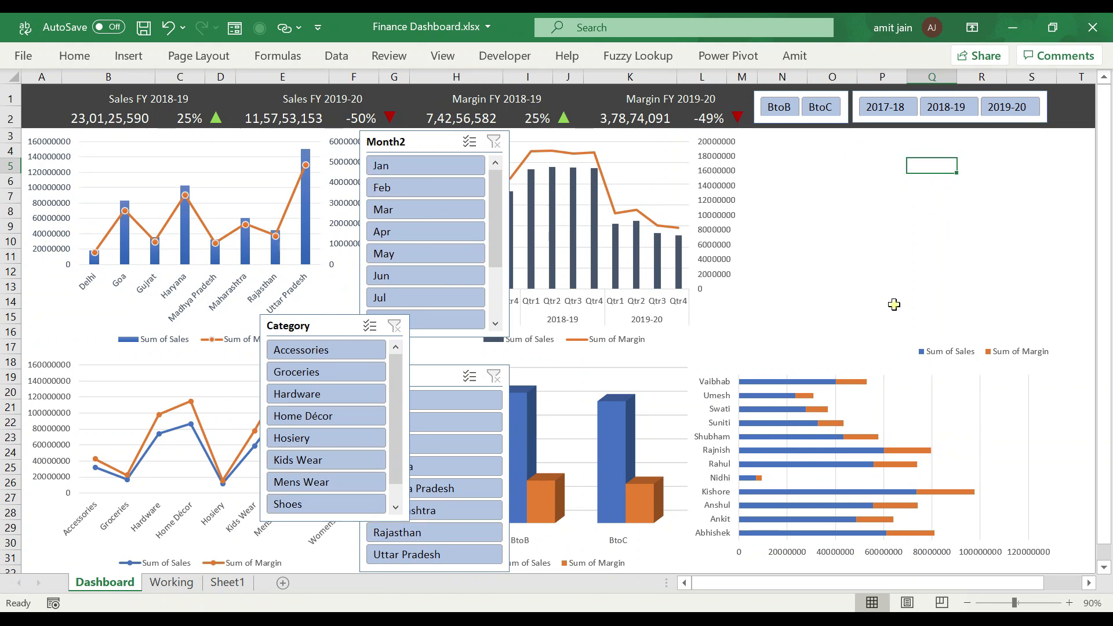
Step: Arrange the Category, Month2 and State slicers side by side above the manager chart and narrow them to fit
drag(304, 325, 787, 144)
drag(892, 235, 836, 234)
drag(408, 143, 888, 143)
drag(989, 235, 916, 235)
drag(434, 373, 1001, 140)
drag(1077, 235, 1064, 234)
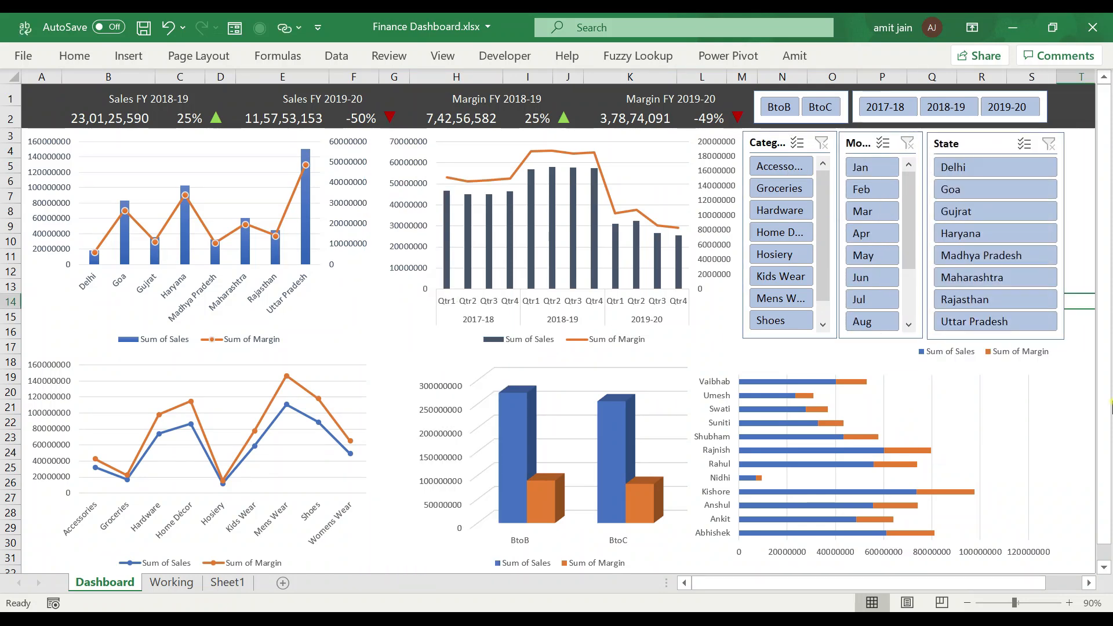
click(1081, 301)
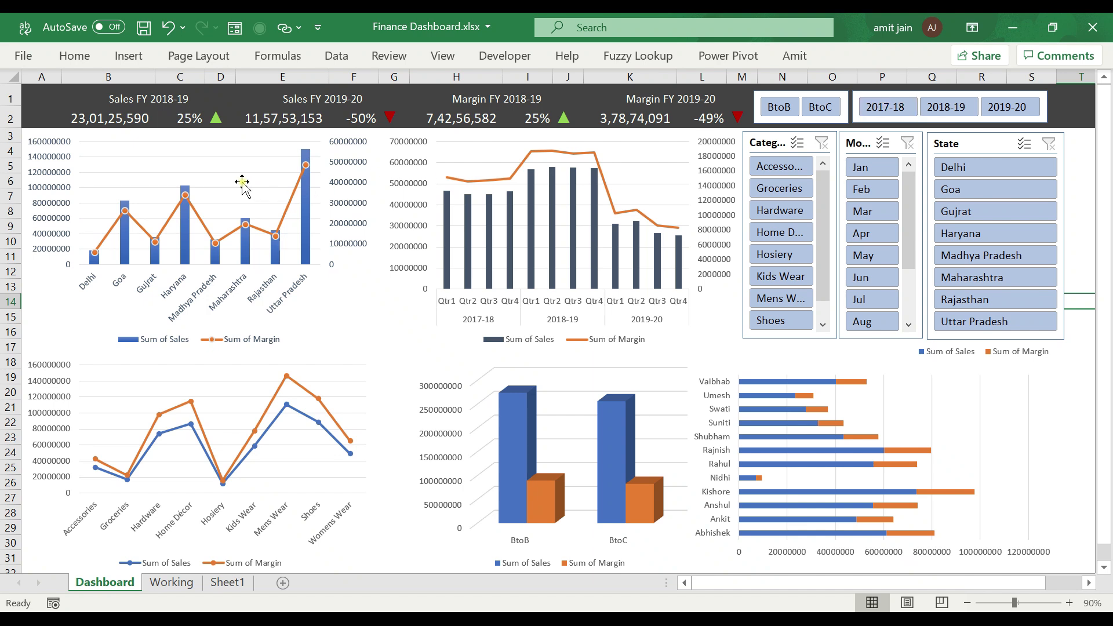
Step: Connect the Segment slicer to PivotTable1, PivotTable4, PivotTable5, PivotTable6 and PivotTable7 in addition to PivotTable2
click(805, 93)
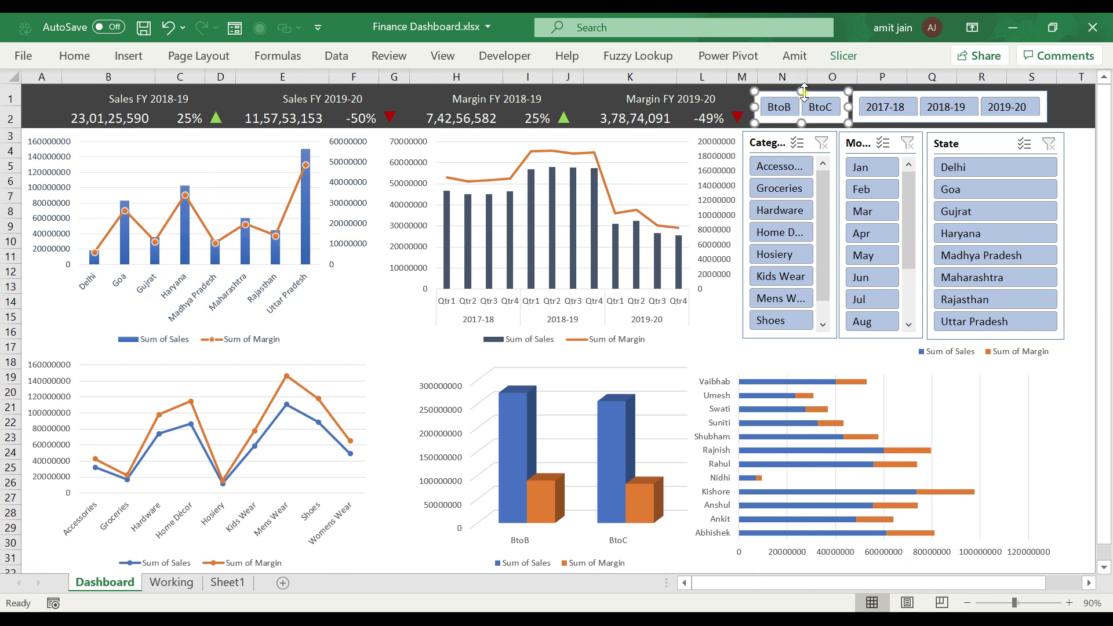
click(846, 57)
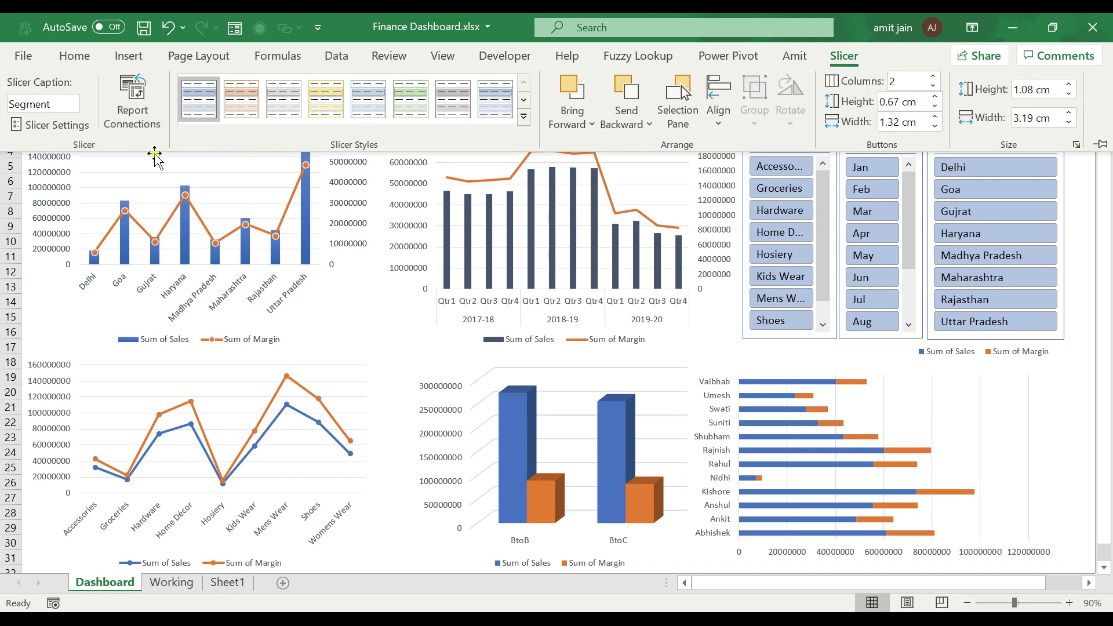
click(132, 104)
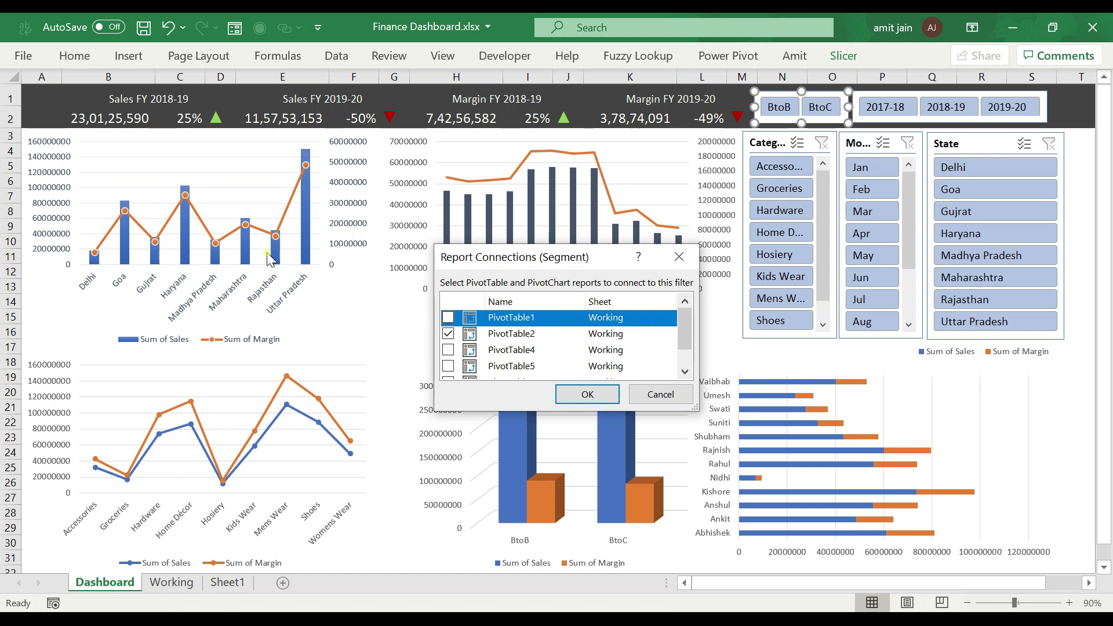
click(448, 317)
click(448, 349)
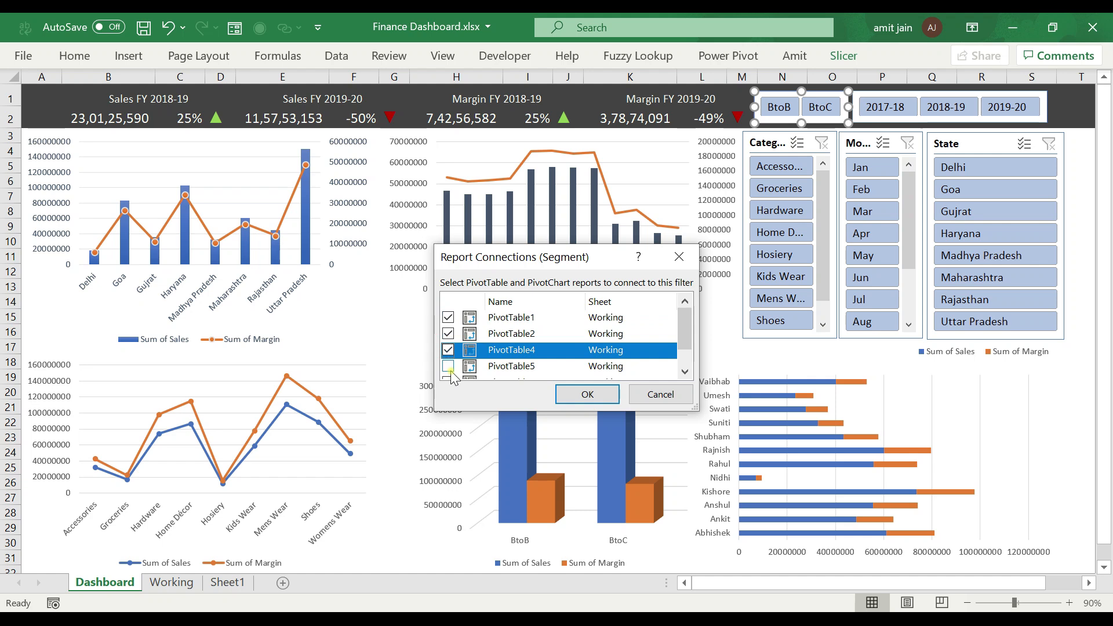
click(448, 365)
click(685, 371)
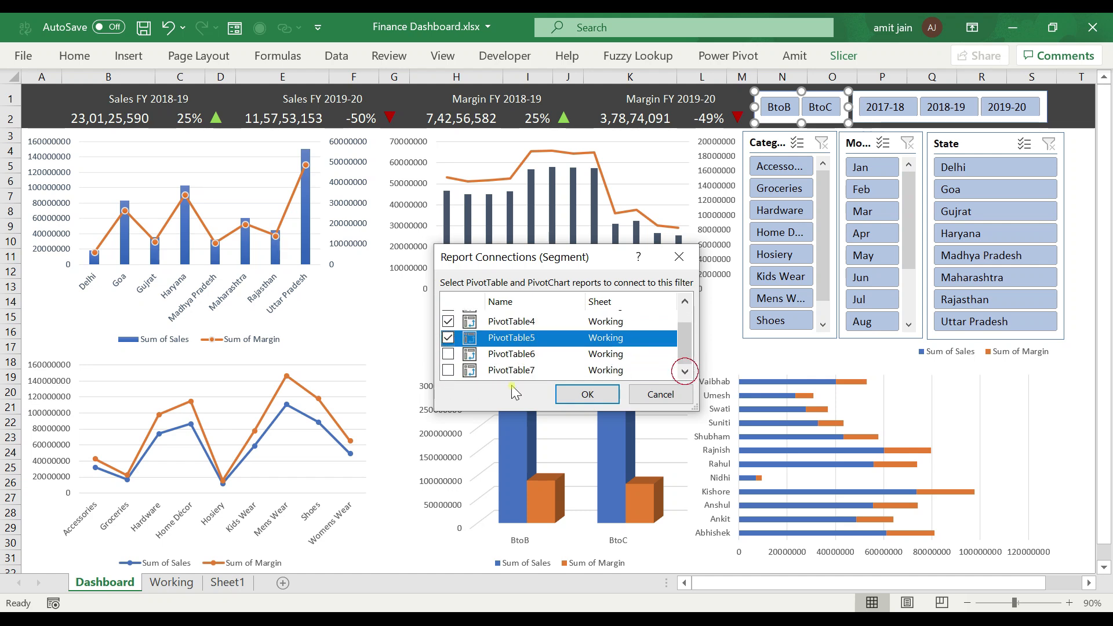
click(448, 353)
click(448, 370)
click(587, 396)
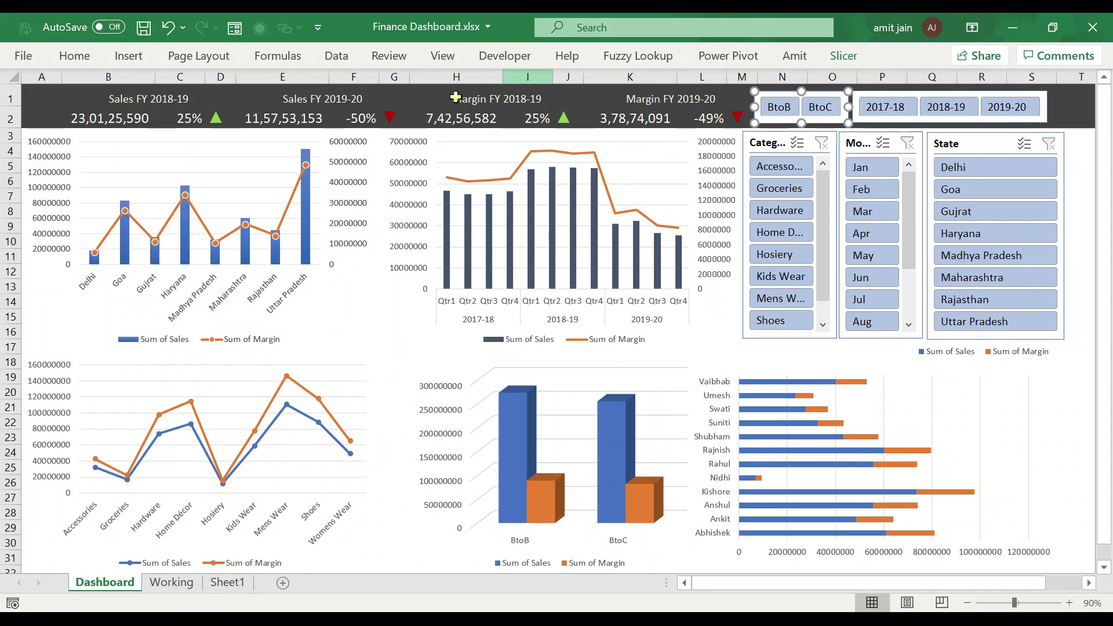
Step: Connect the Financial Year slicer to PivotTable1, PivotTable4, PivotTable5, PivotTable6 and PivotTable7 in addition to PivotTable2
click(978, 95)
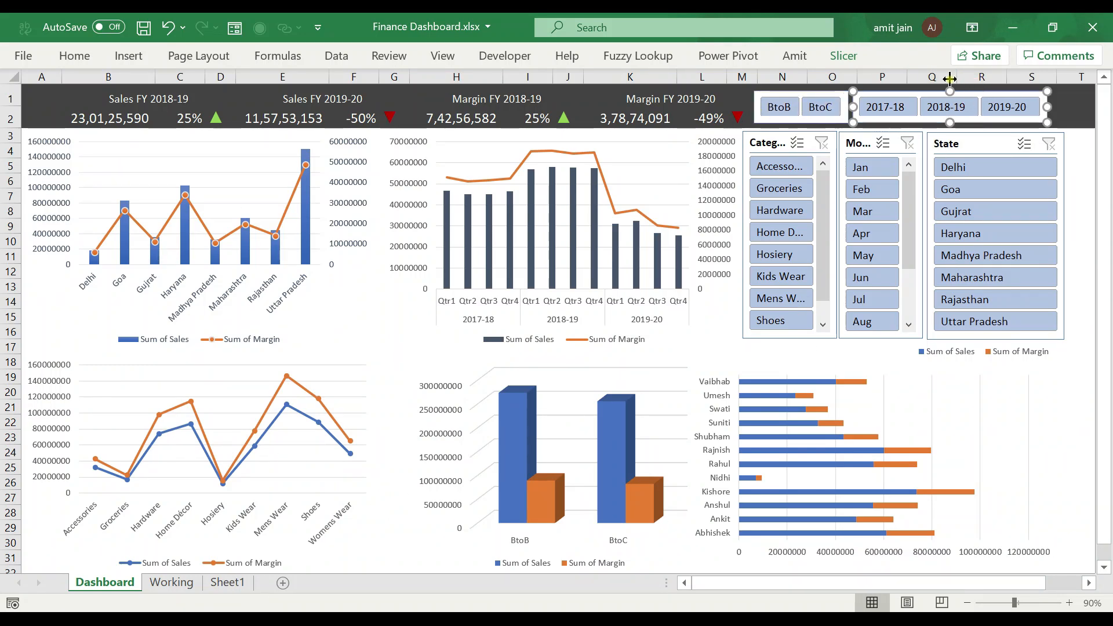
click(844, 55)
click(125, 134)
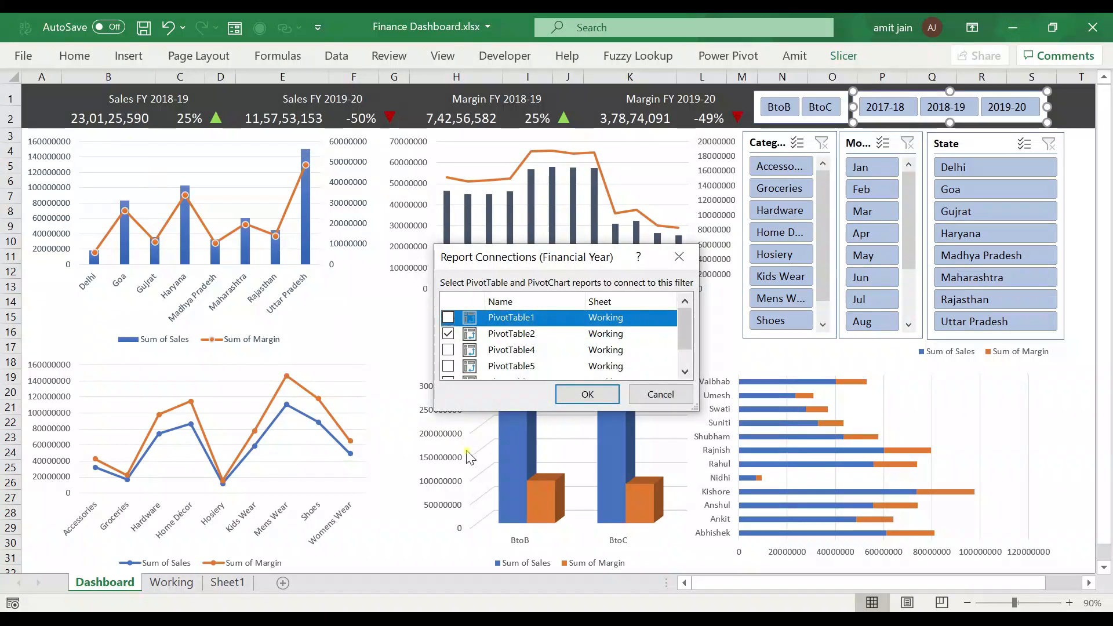
click(448, 350)
click(448, 366)
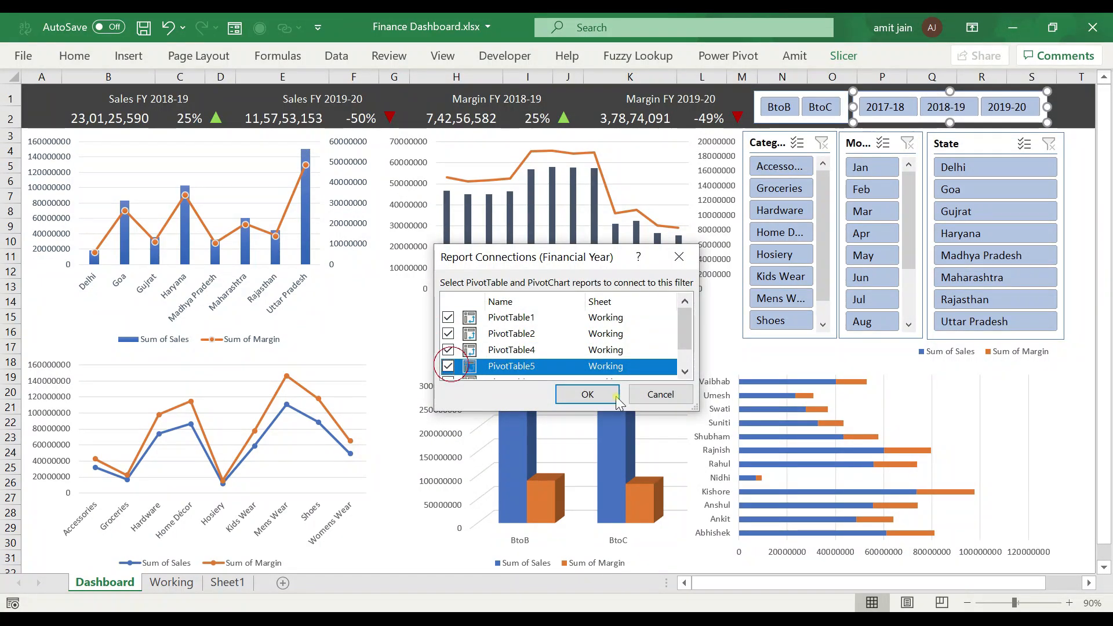
drag(685, 330, 686, 343)
click(448, 354)
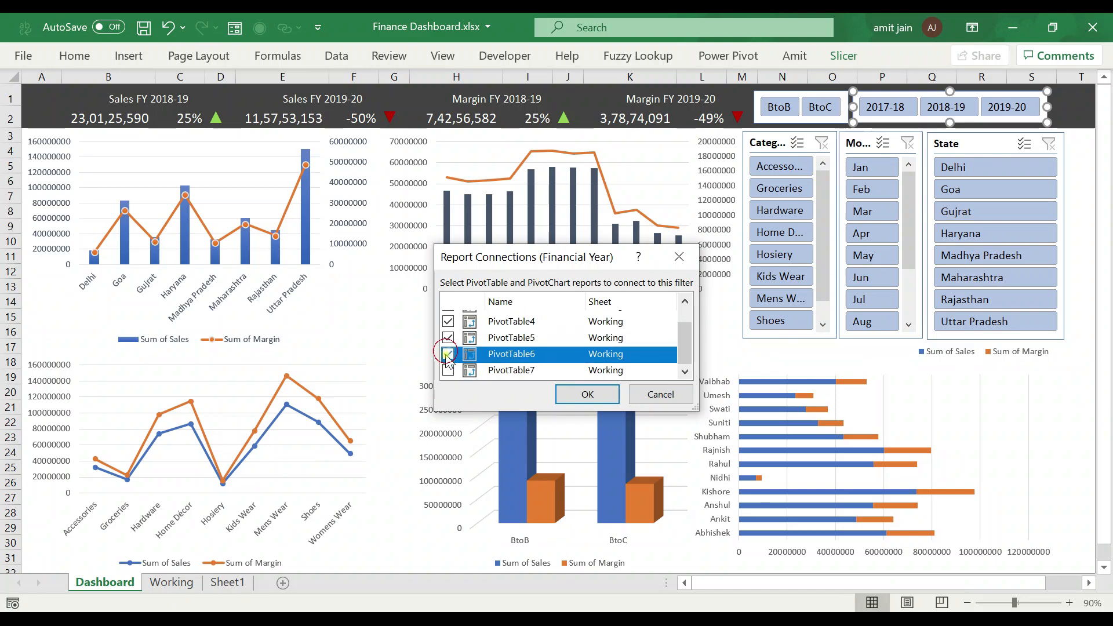
click(448, 370)
click(587, 394)
Step: Connect the Category slicer to all the pivot tables on the Working sheet through its report connections
right_click(764, 142)
click(843, 55)
click(132, 110)
click(448, 318)
click(448, 350)
drag(685, 331, 686, 343)
click(448, 338)
click(448, 354)
click(448, 370)
click(586, 394)
Step: Connect the Month2 slicer to all the pivot tables on the Working sheet through its report connections
click(864, 143)
click(844, 55)
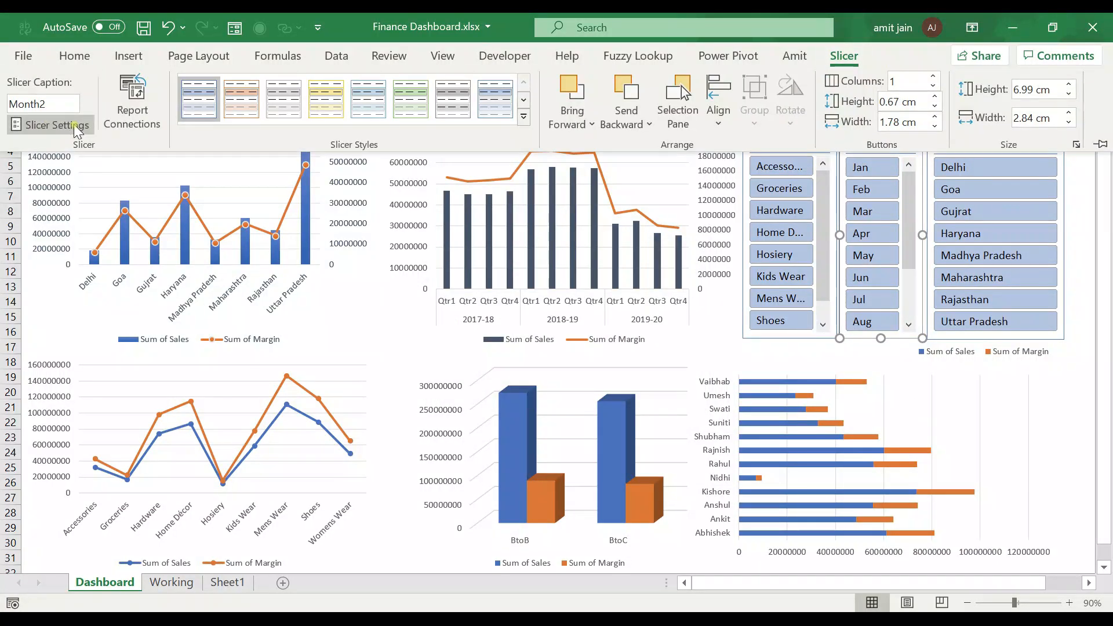
click(132, 110)
click(627, 350)
drag(686, 332, 685, 347)
click(448, 353)
click(448, 370)
click(586, 394)
Step: Connect the State slicer to all the pivot tables on the Working sheet and deselect the slicer
right_click(983, 143)
click(844, 56)
click(844, 55)
click(134, 108)
click(448, 334)
click(448, 350)
click(448, 366)
drag(686, 331, 686, 347)
click(448, 353)
click(448, 370)
click(558, 399)
click(1082, 301)
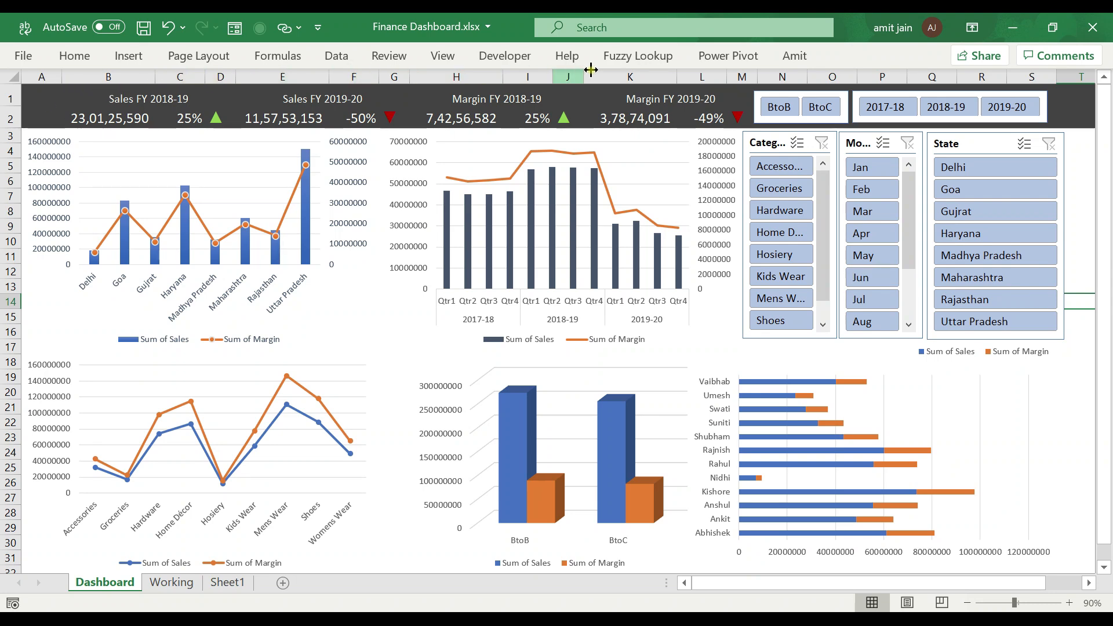
Step: Hide the row and column headings on the Dashboard sheet
click(435, 55)
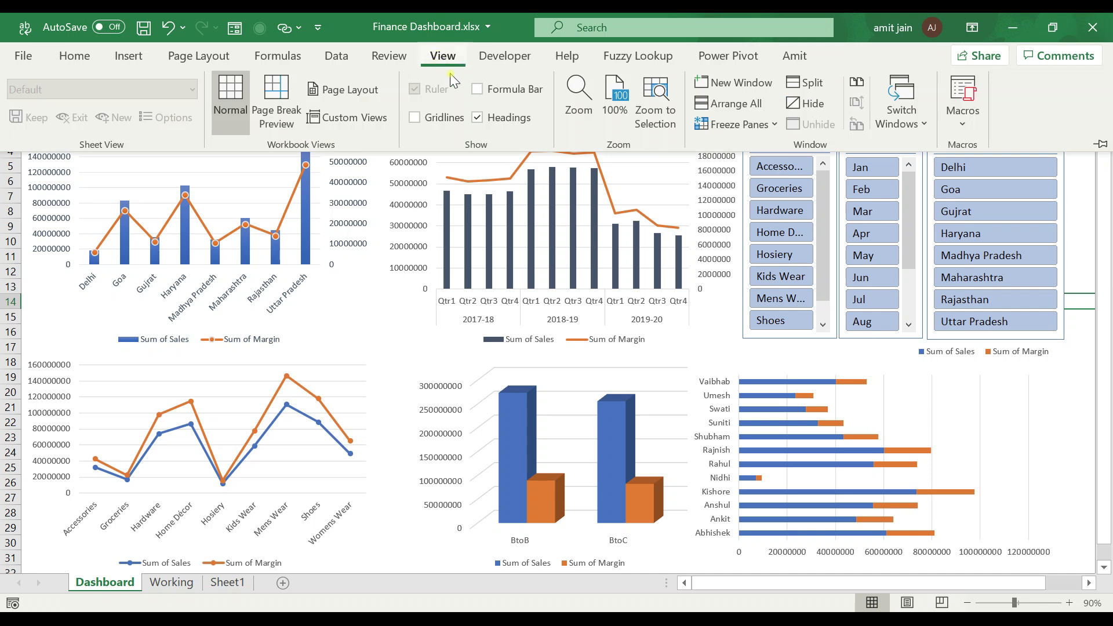
click(477, 118)
click(1079, 354)
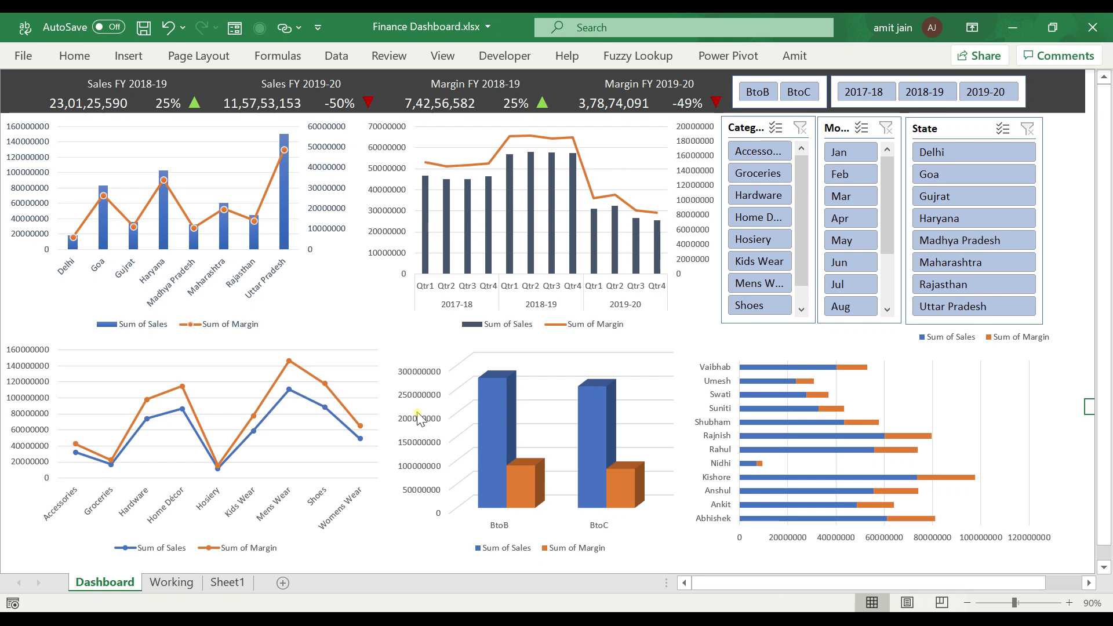
Step: Test the Segment slicer by filtering the dashboard to BtoB, to BtoC, and to both segments together
click(764, 93)
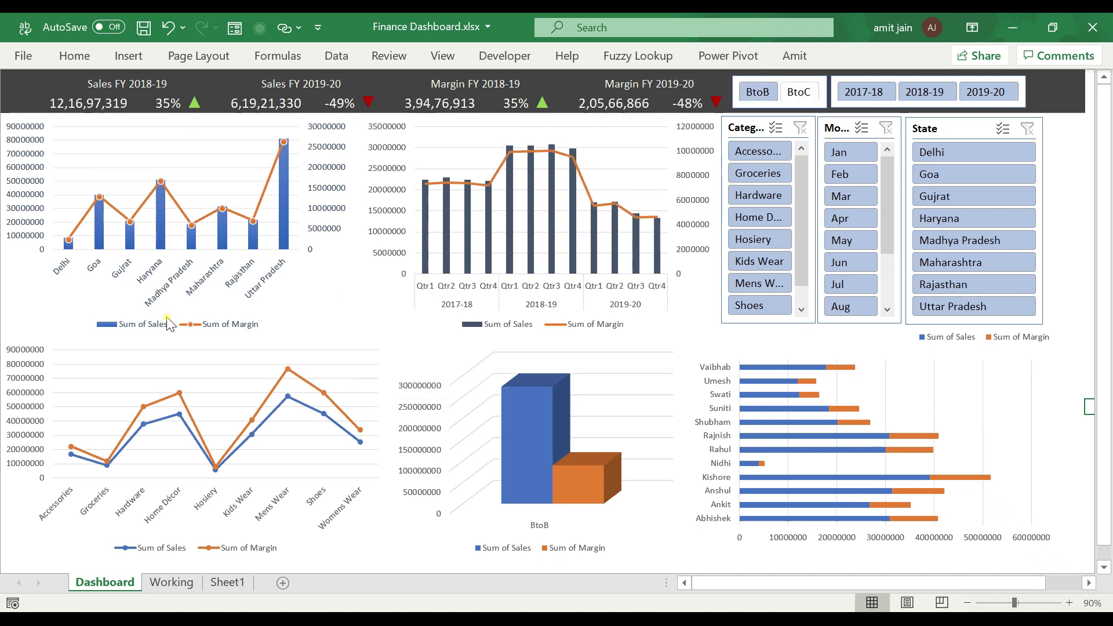
click(797, 92)
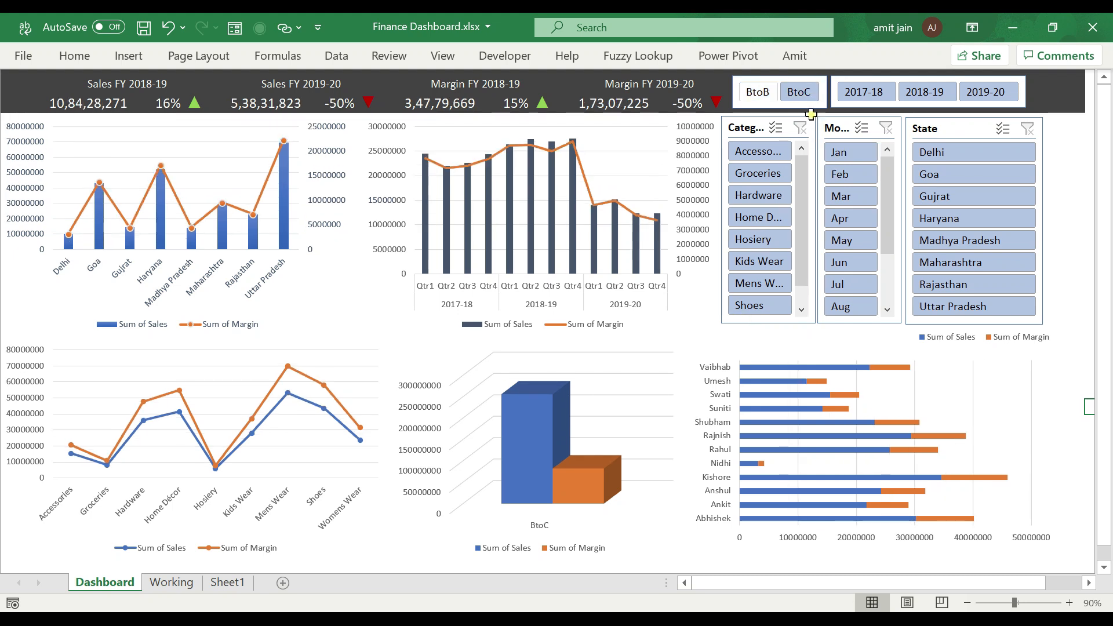
ctrl+click(757, 94)
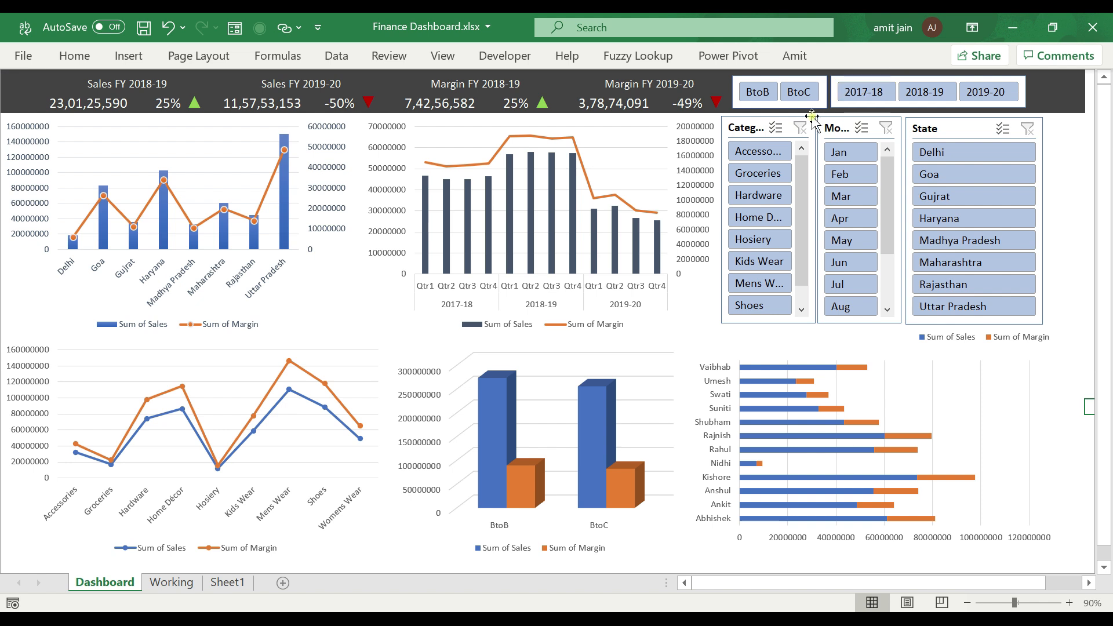
Step: Test the Category slicer with Accessories, Groceries and Hardware and the Month2 slicer with Jan, clearing each slicer's filter after its test
click(745, 152)
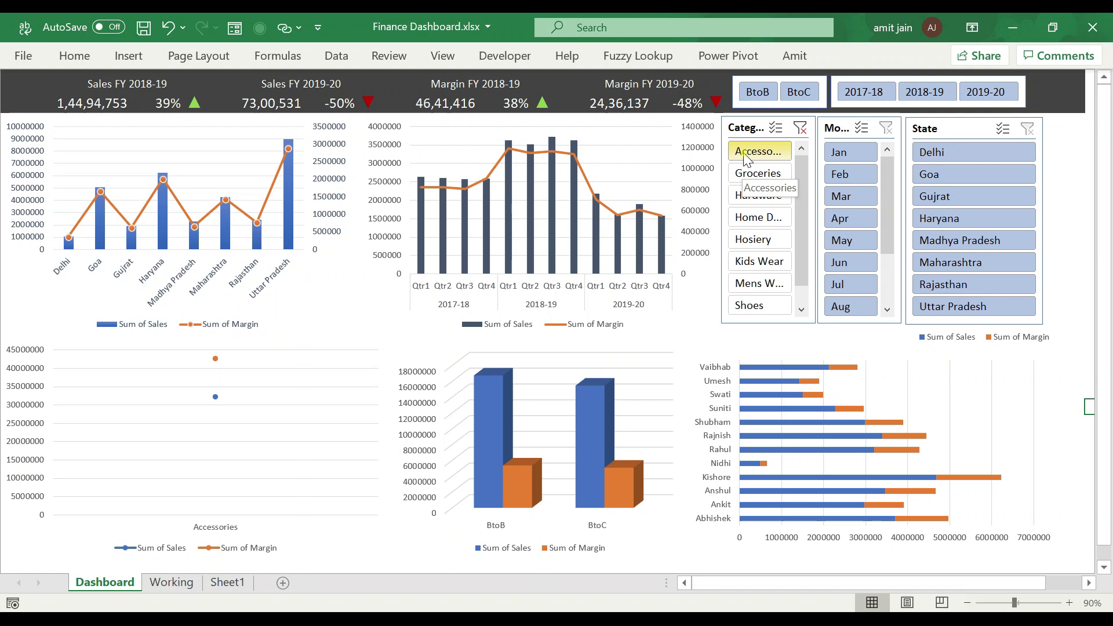
click(762, 175)
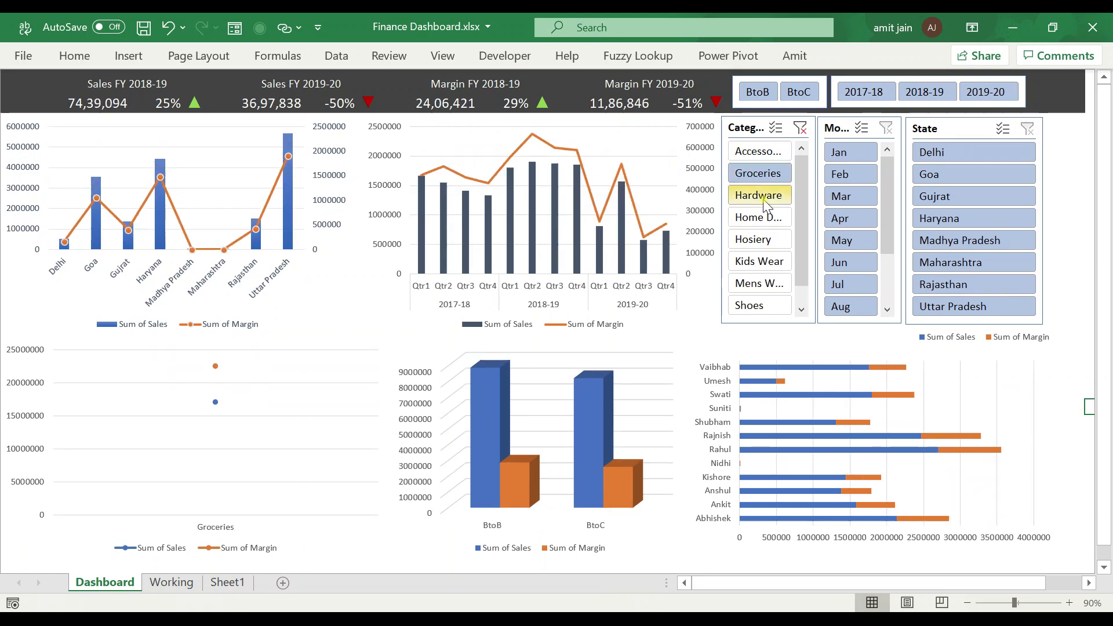
click(764, 198)
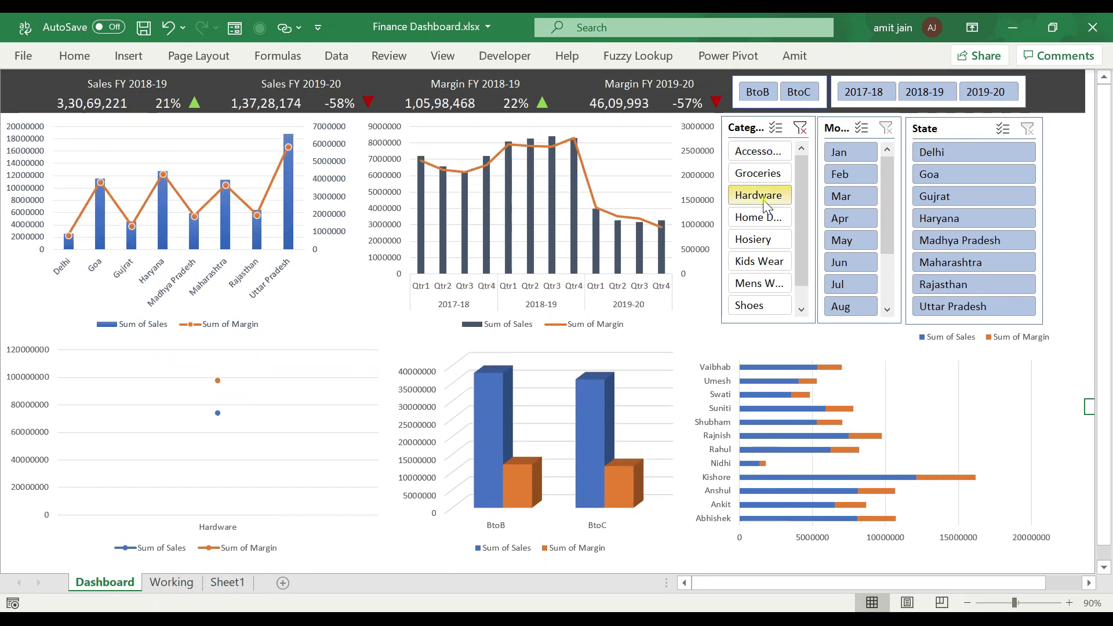
click(807, 131)
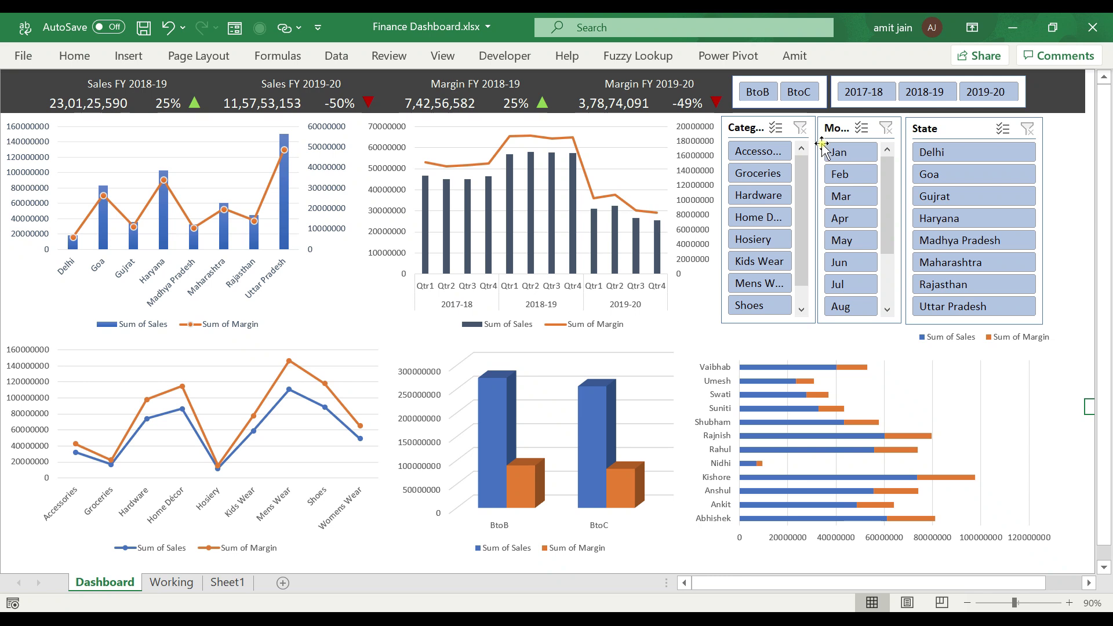
click(844, 152)
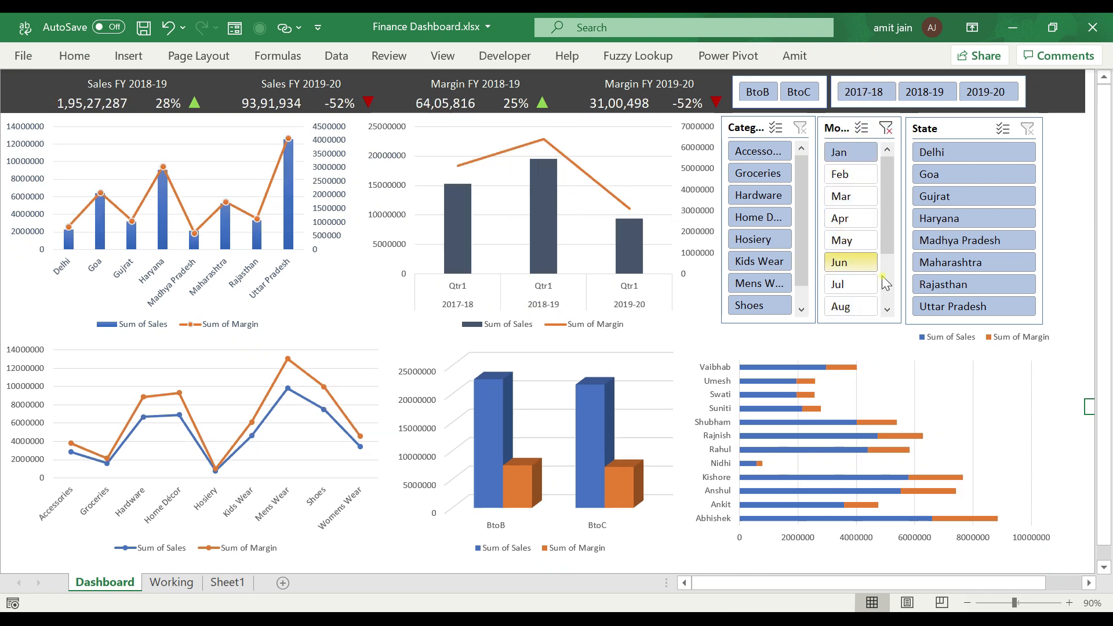
click(886, 128)
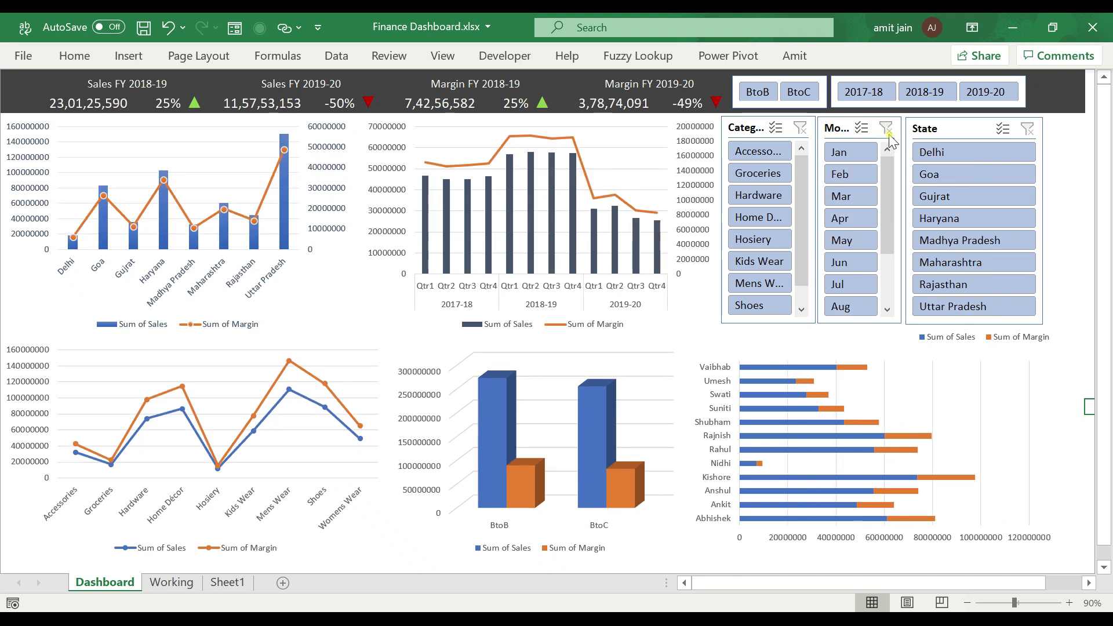
Step: Test the State slicer by filtering the dashboard to Delhi, Goa, Gujrat, Haryana and Madhya Pradesh one at a time
click(951, 148)
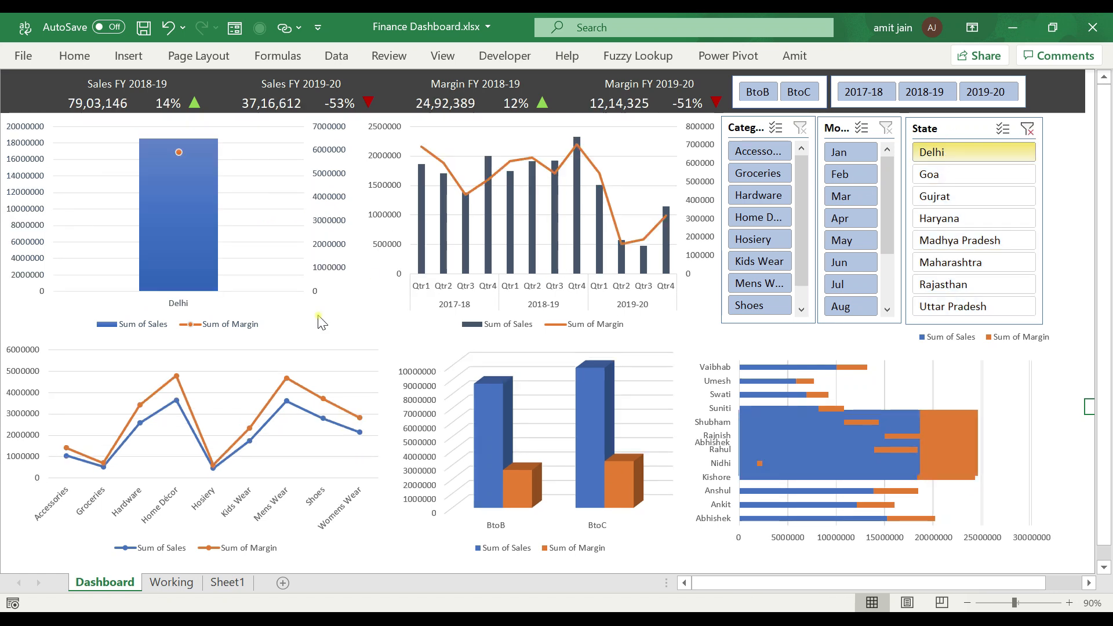
click(946, 181)
click(938, 198)
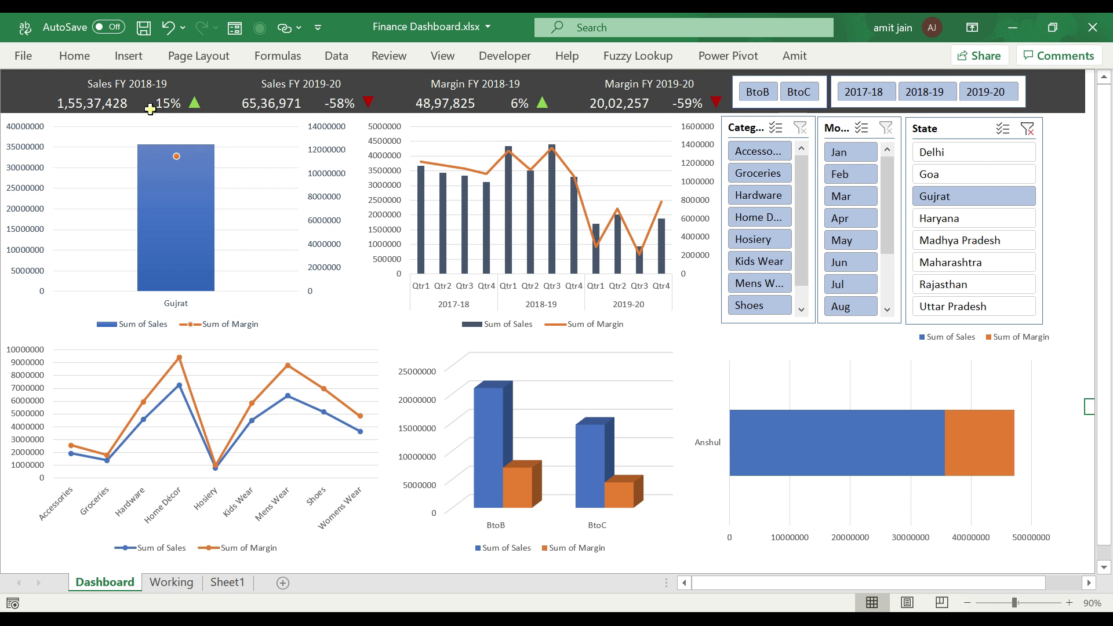
click(947, 155)
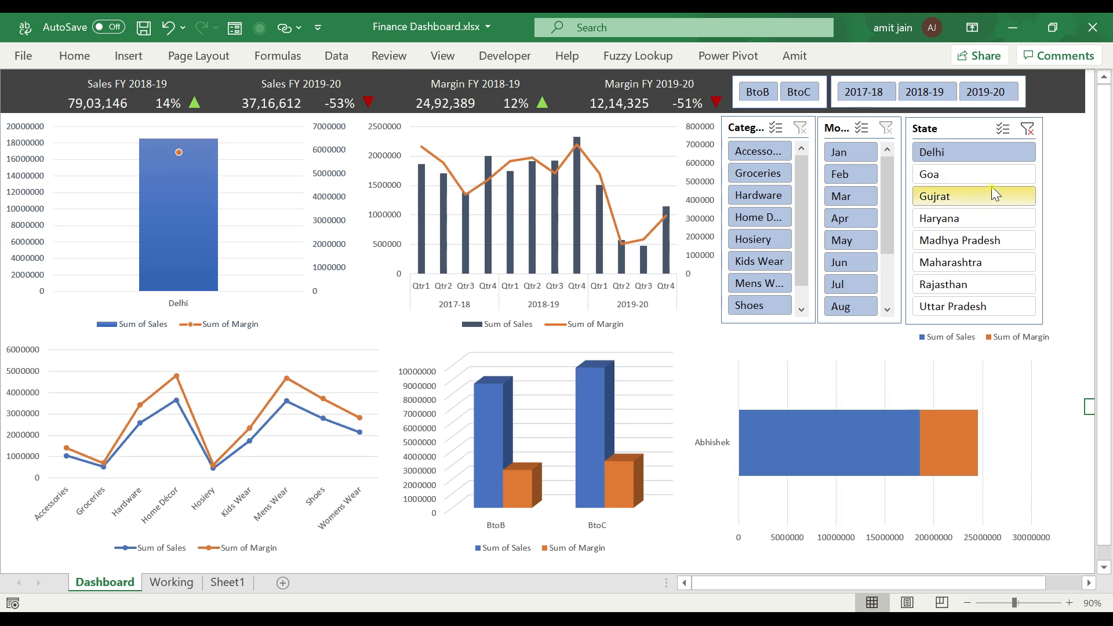
click(969, 171)
click(974, 199)
click(974, 218)
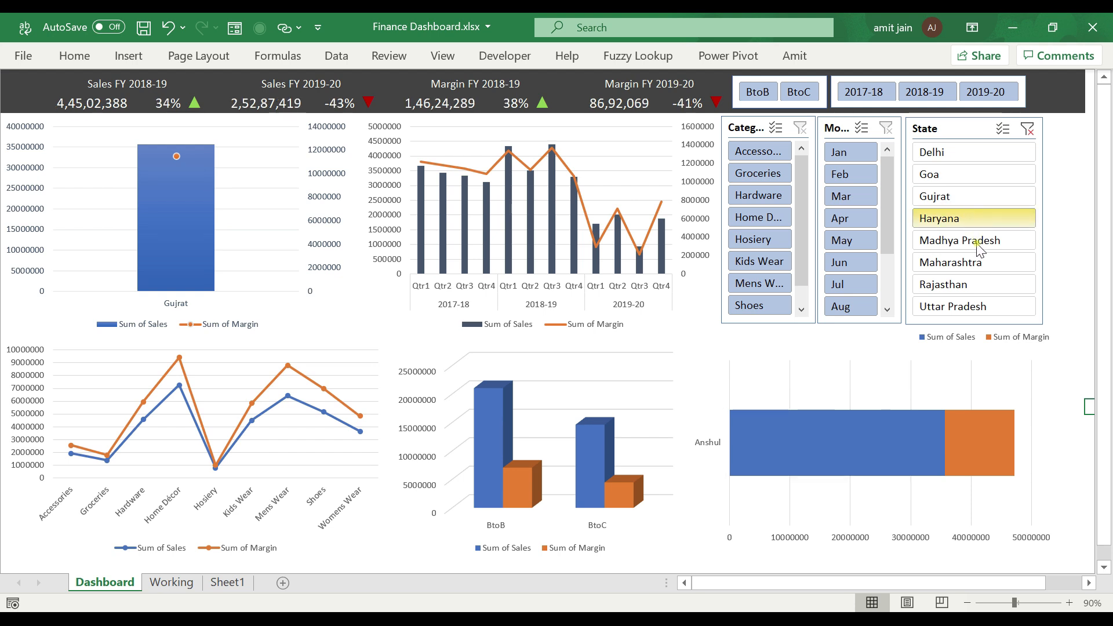
click(979, 244)
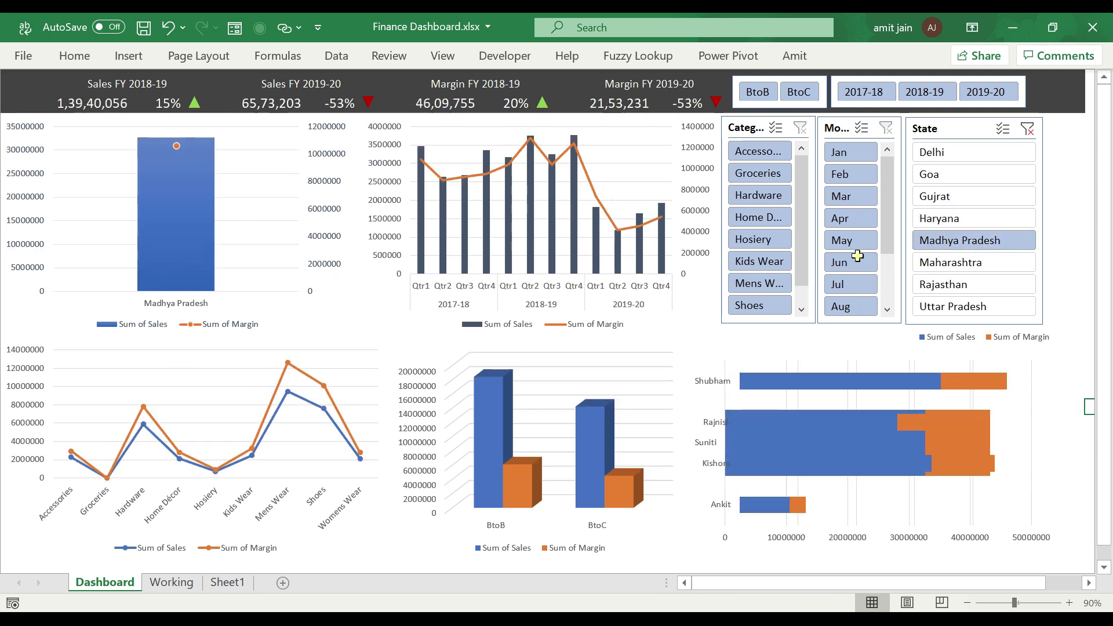
Step: Test May, Jan and Mar together in the Month2 slicer alongside the State filter, and clear both slicers' filters
click(848, 241)
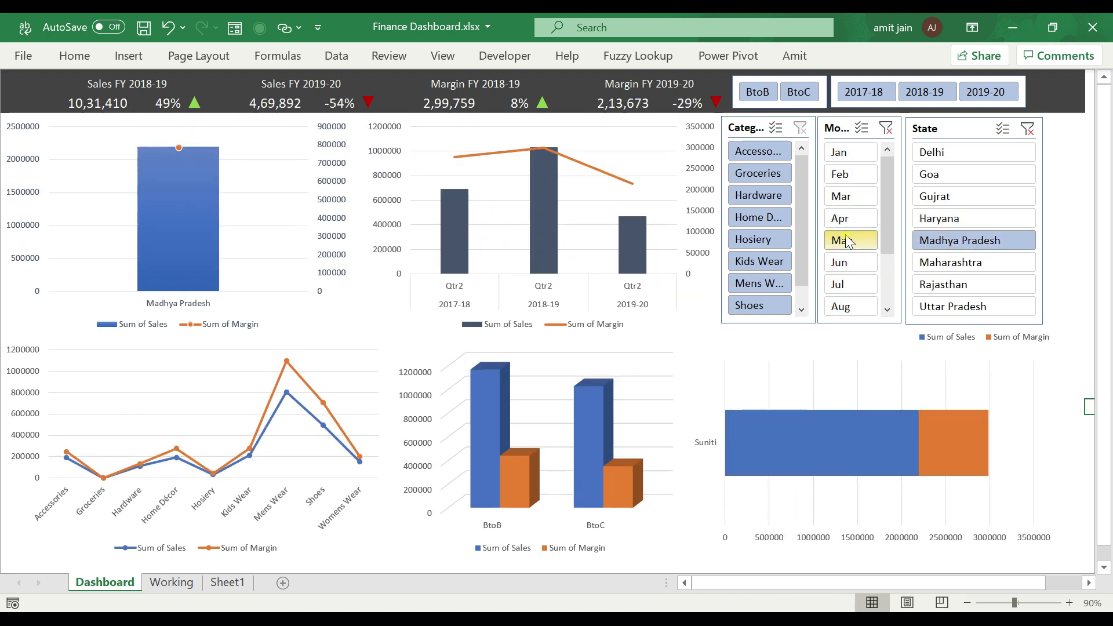
click(847, 154)
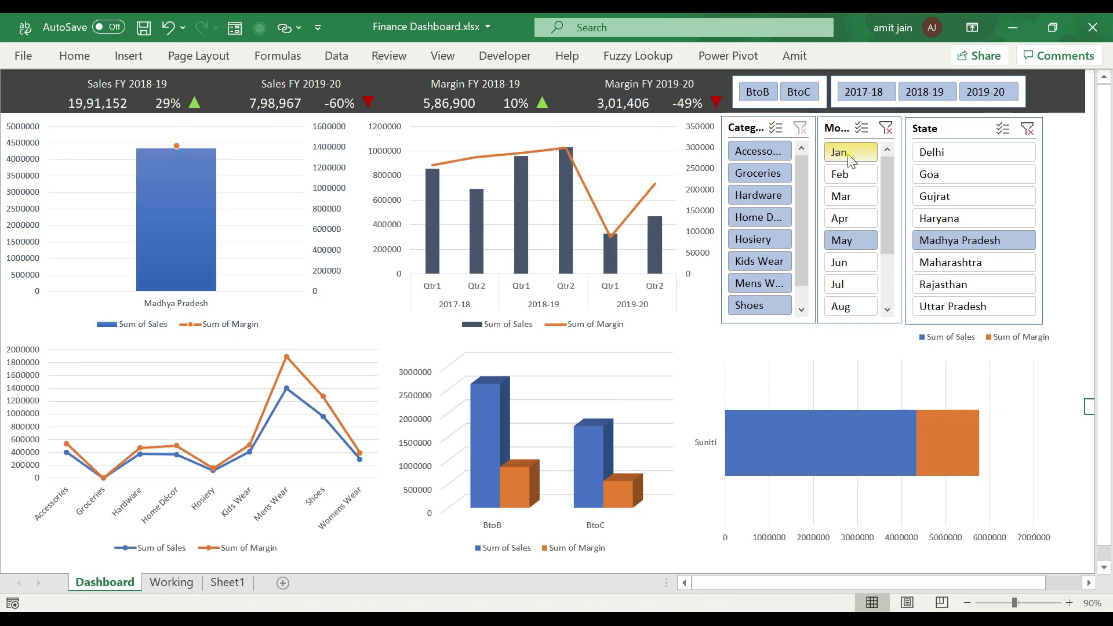
click(848, 198)
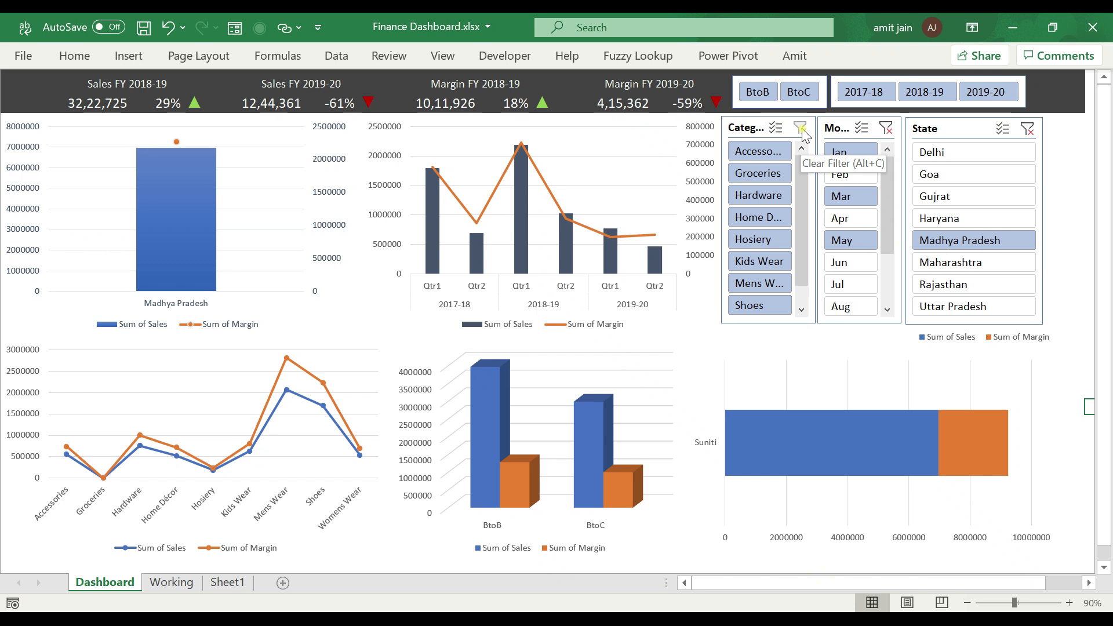
click(887, 129)
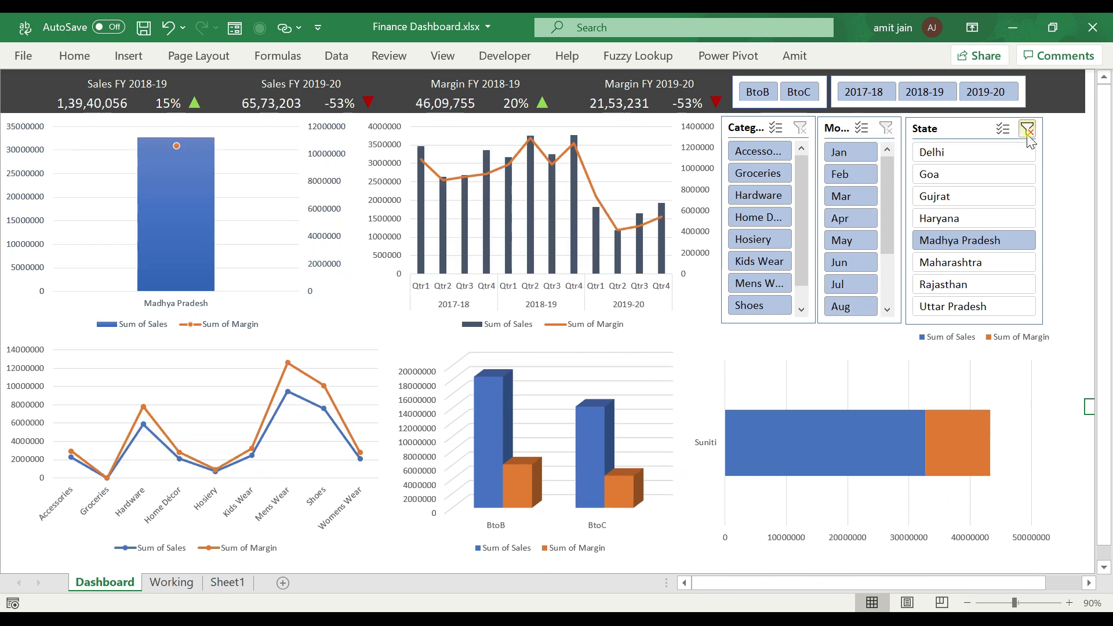
click(1027, 131)
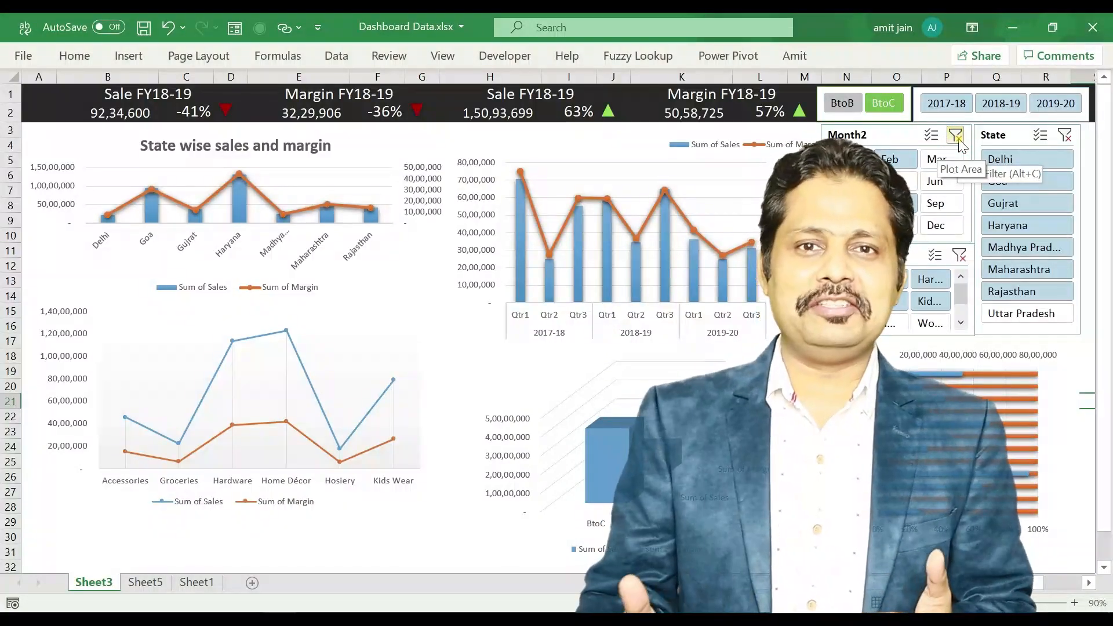
Step: Clear the State and Month2 slicer filters on Sheet3 of Dashboard Data.xlsx
click(1068, 137)
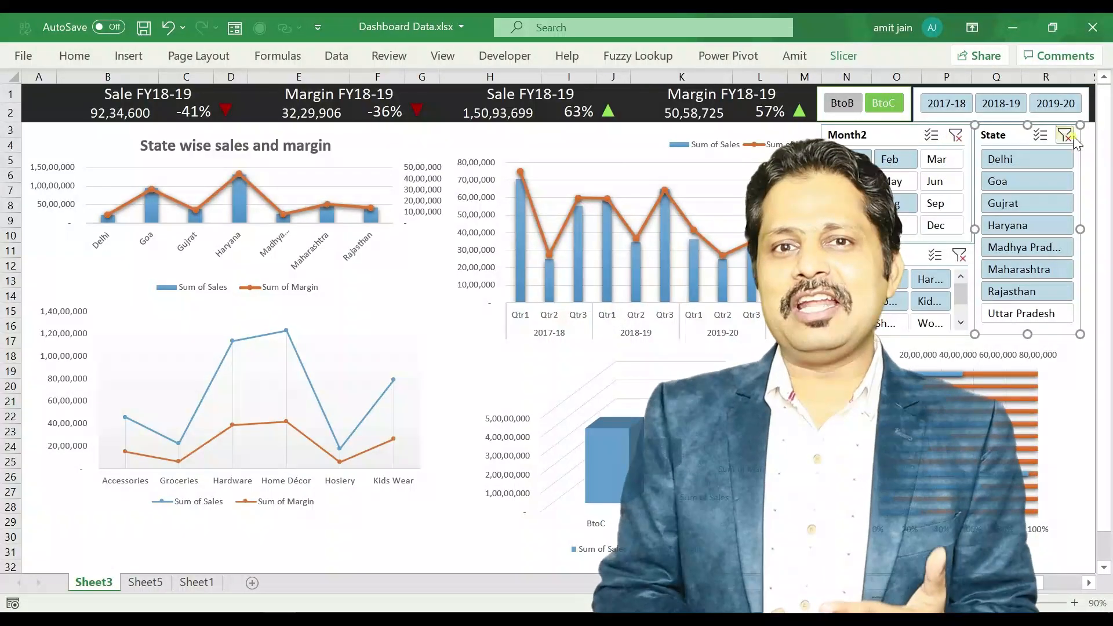
click(1067, 137)
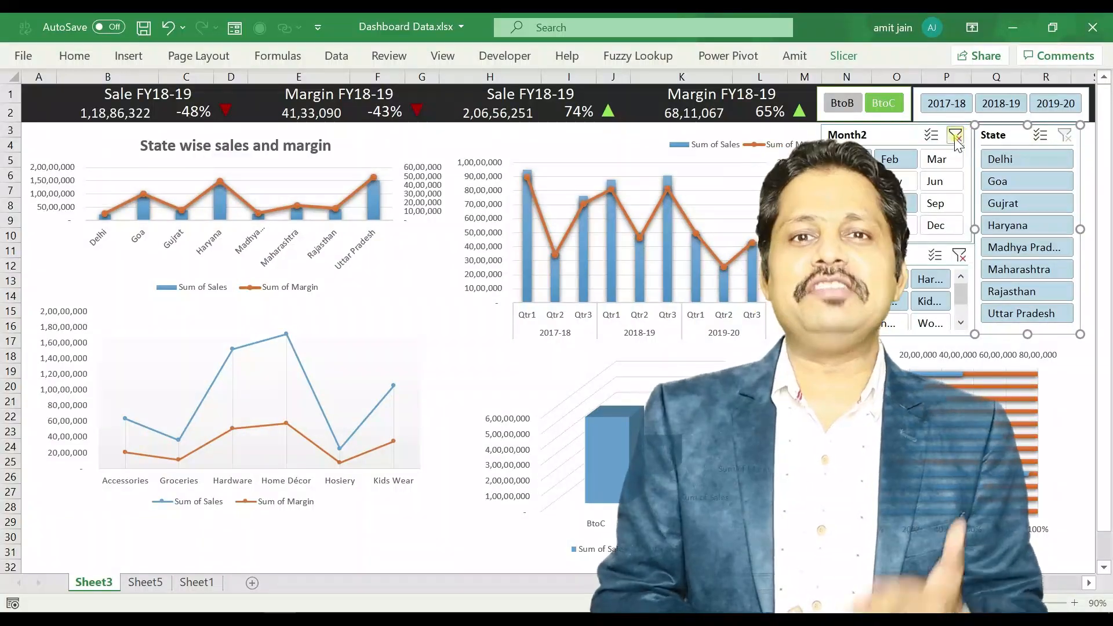
click(954, 137)
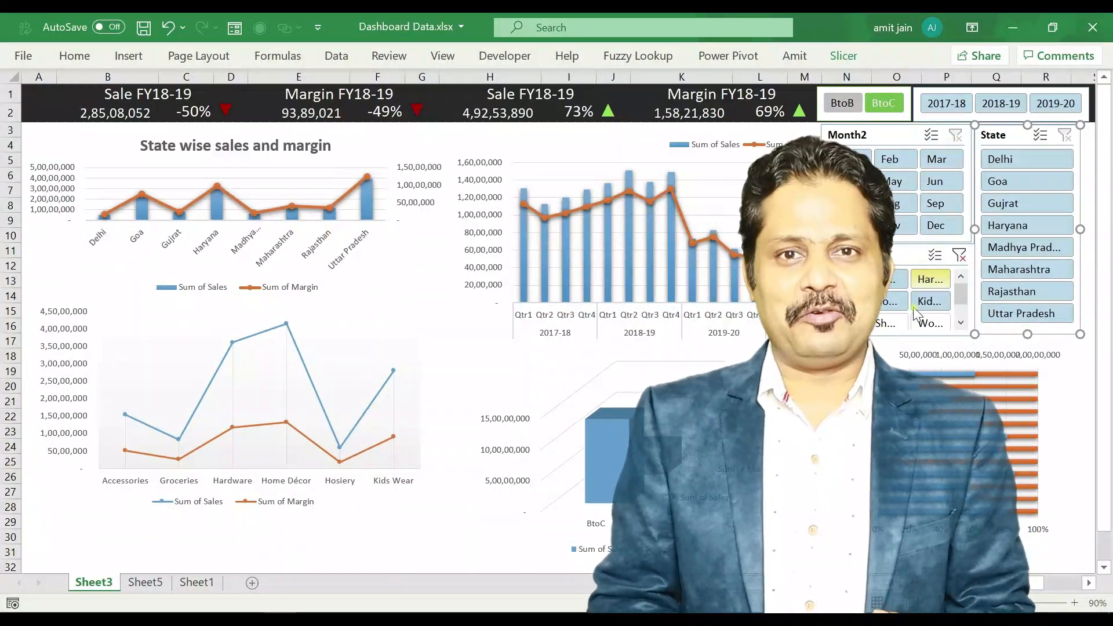